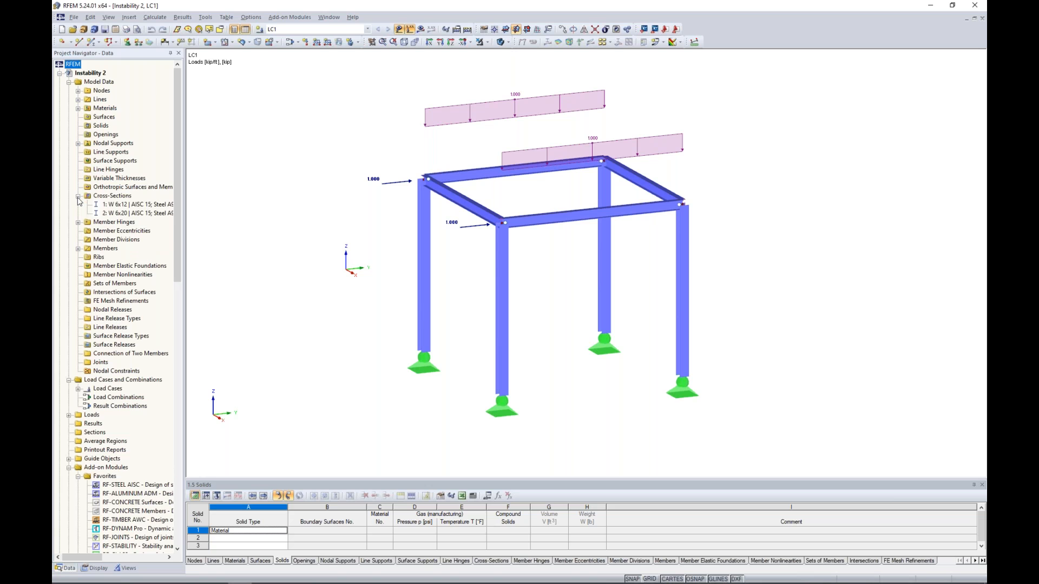
- Highlight the members that use the W 6x12 cross-section and those that use the W 6x20 cross-section
{"action": "left_click", "coordinate": [116, 208]}
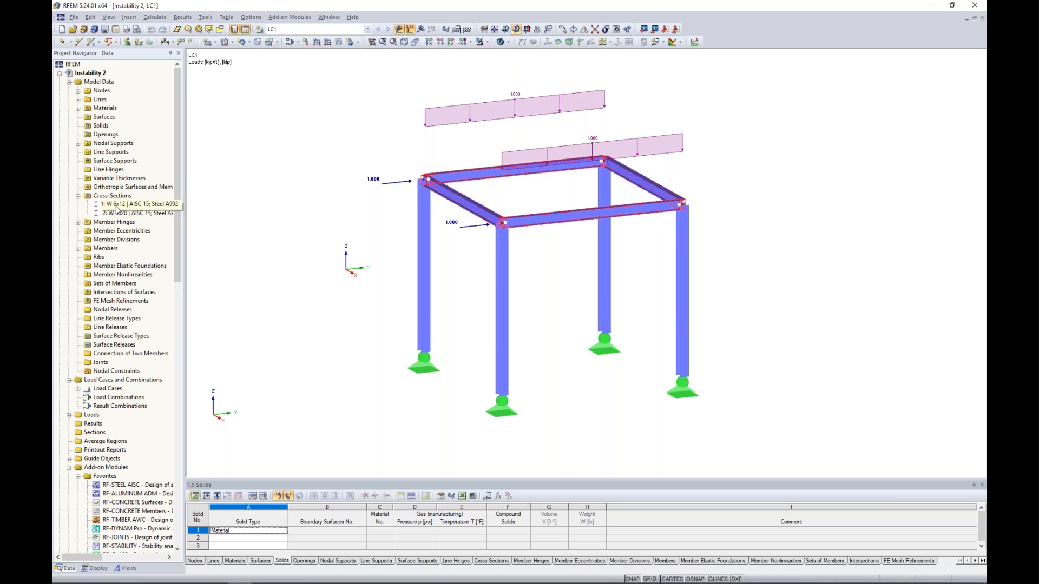
{"action": "left_click", "coordinate": [112, 216]}
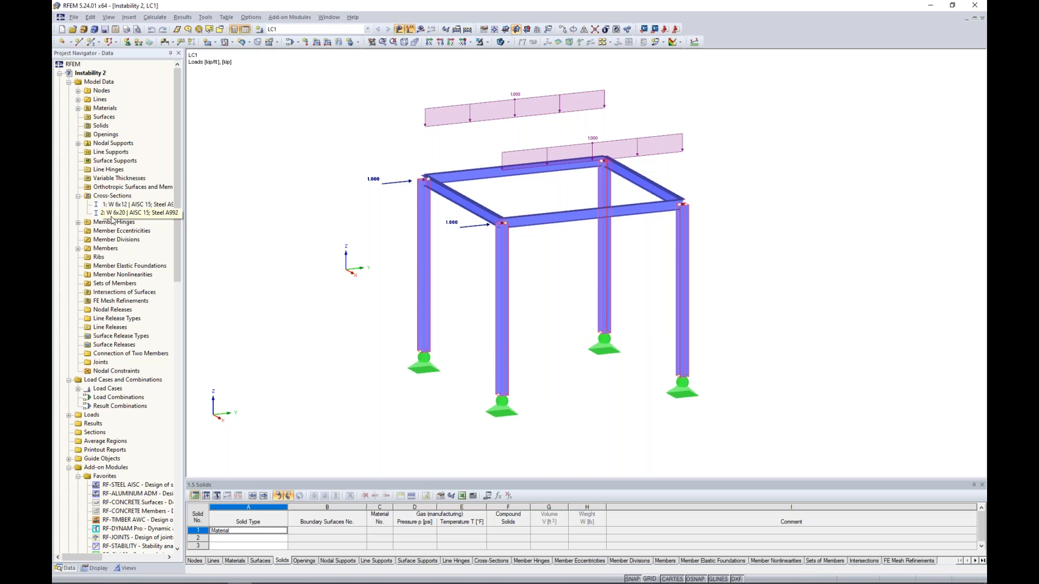
- Inspect the support and restraint conditions of the nodal support at a column base, leaving them unchanged
{"action": "double_click", "coordinate": [425, 369]}
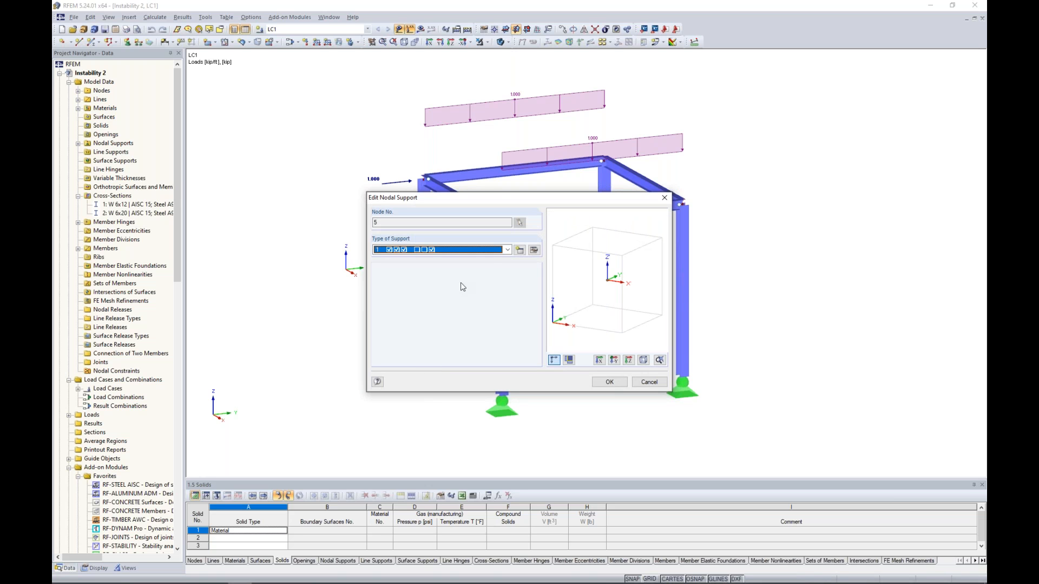
{"action": "left_click", "coordinate": [534, 250]}
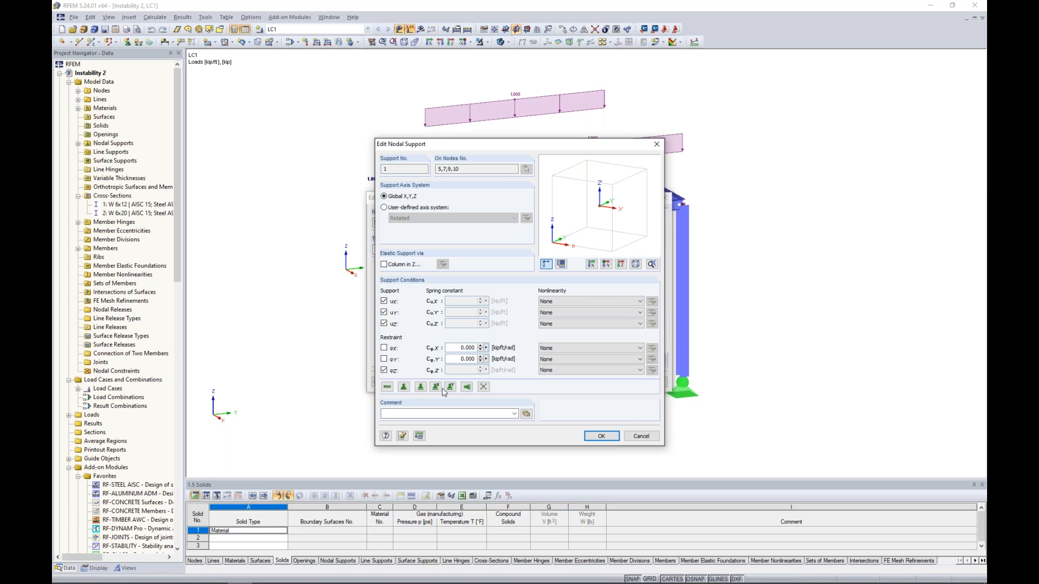
{"action": "left_click", "coordinate": [641, 436]}
{"action": "left_click", "coordinate": [648, 382]}
- Open the two load-carrying roof beams for editing and inspect the conditions of their member start hinge without changing anything
{"action": "left_click", "coordinate": [552, 224]}
{"action": "double_click", "coordinate": [553, 165]}
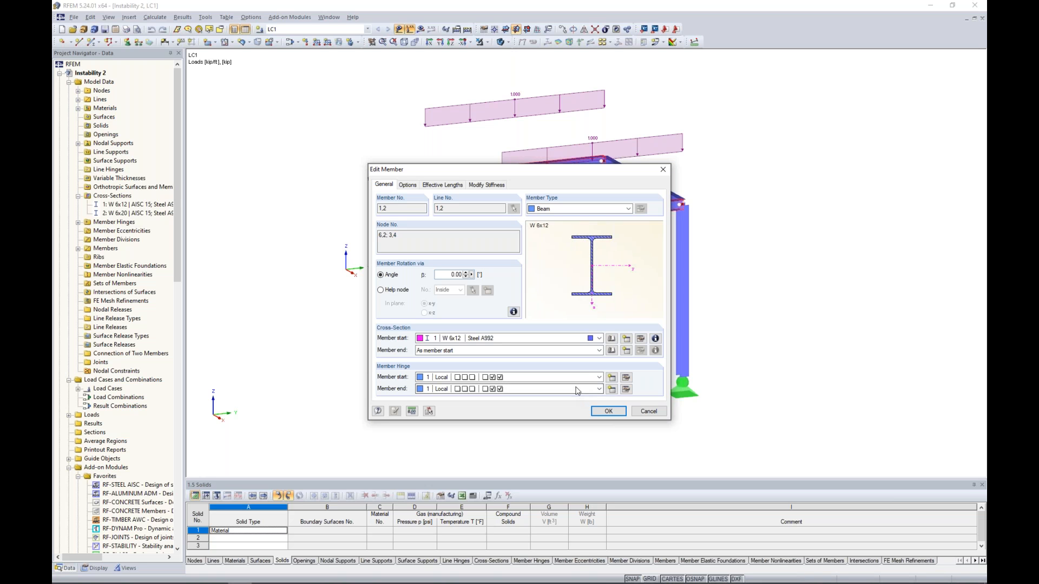
{"action": "left_click", "coordinate": [626, 377]}
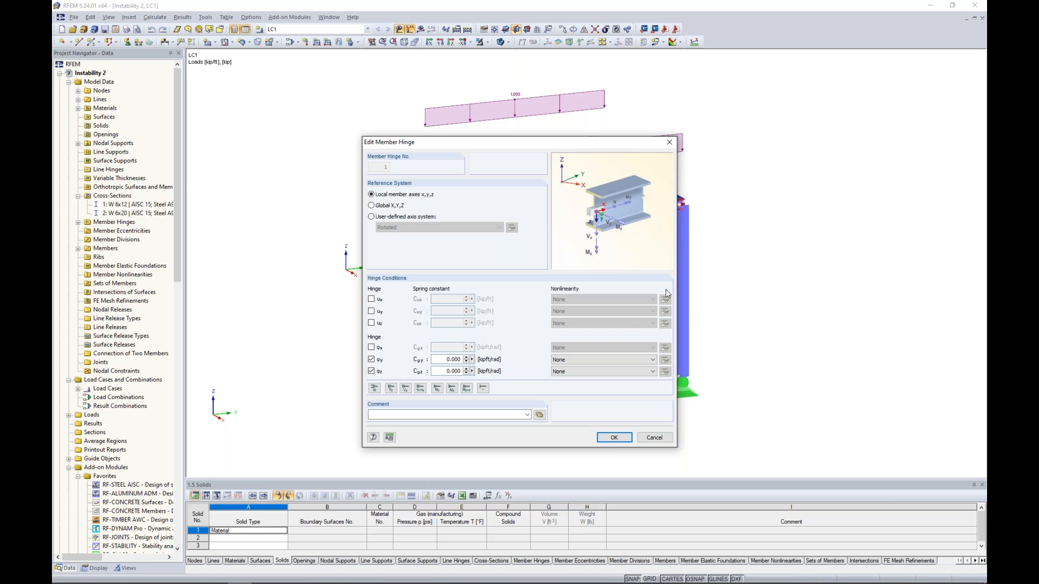
{"action": "left_click", "coordinate": [652, 437]}
{"action": "left_click", "coordinate": [650, 412]}
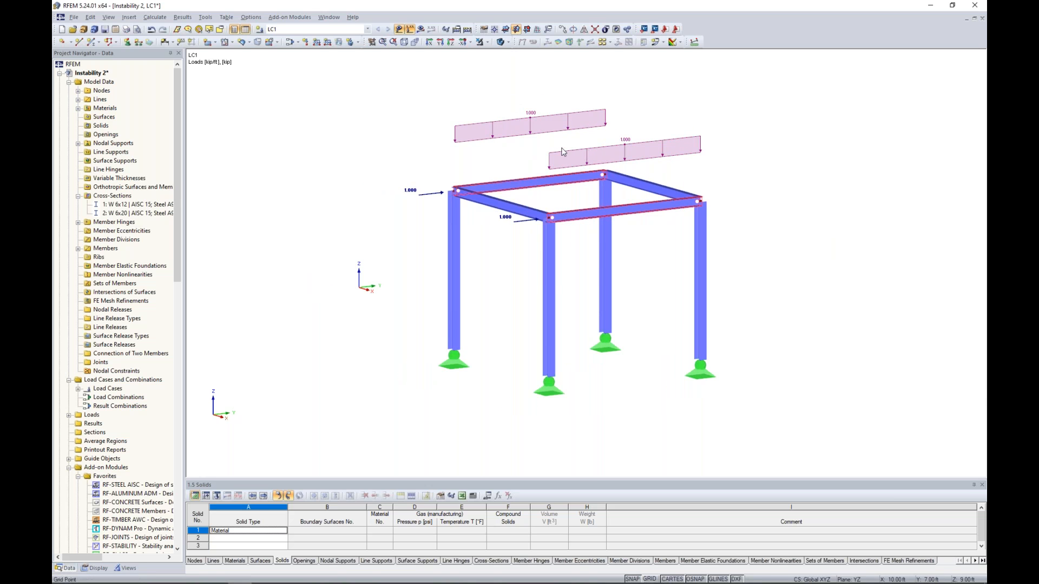
- Calculate load case LC1 and examine the calculation error description together with the node marked in the model
{"action": "middle_click_drag", "start_coordinate": [537, 278], "coordinate": [489, 281], "text": "ctrl"}
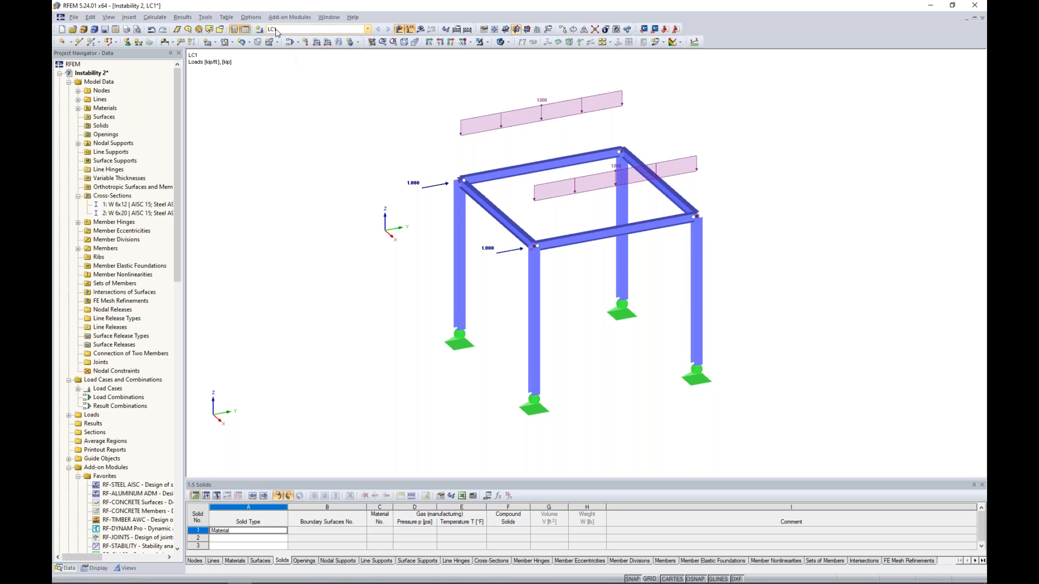
{"action": "left_click", "coordinate": [421, 29]}
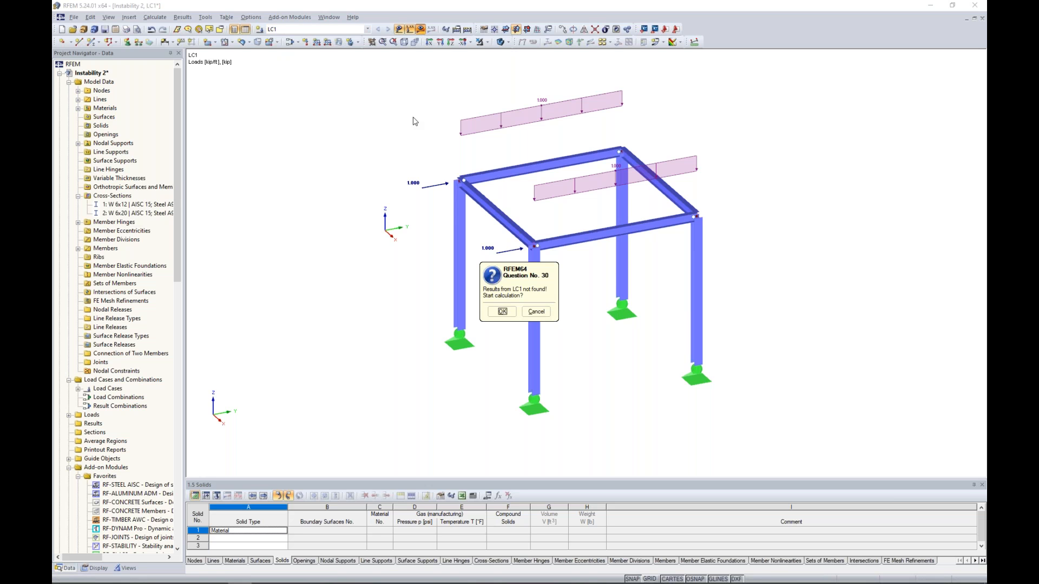
{"action": "left_click", "coordinate": [502, 312]}
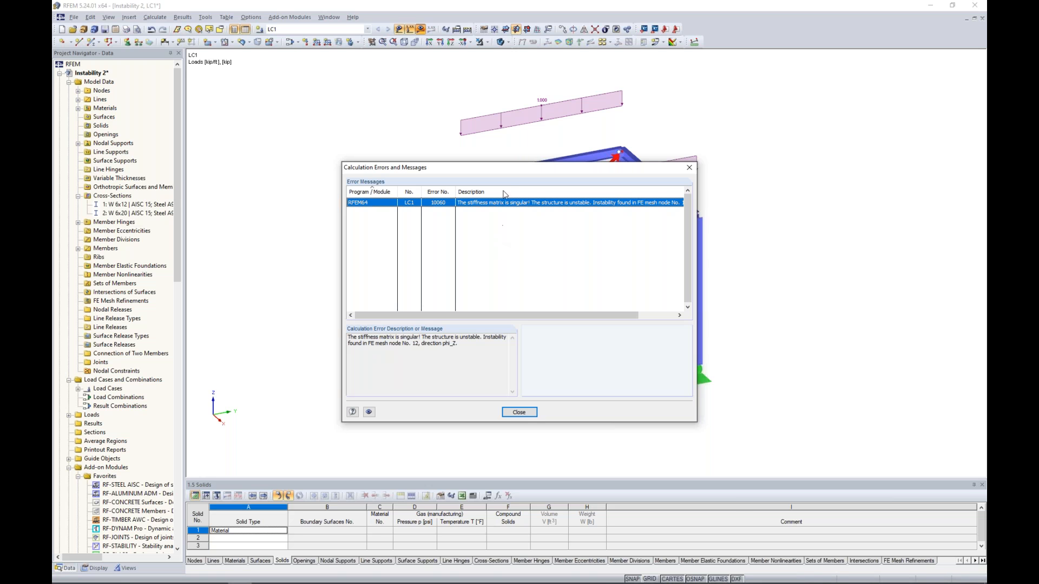
{"action": "left_click_drag", "start_coordinate": [514, 167], "coordinate": [553, 263]}
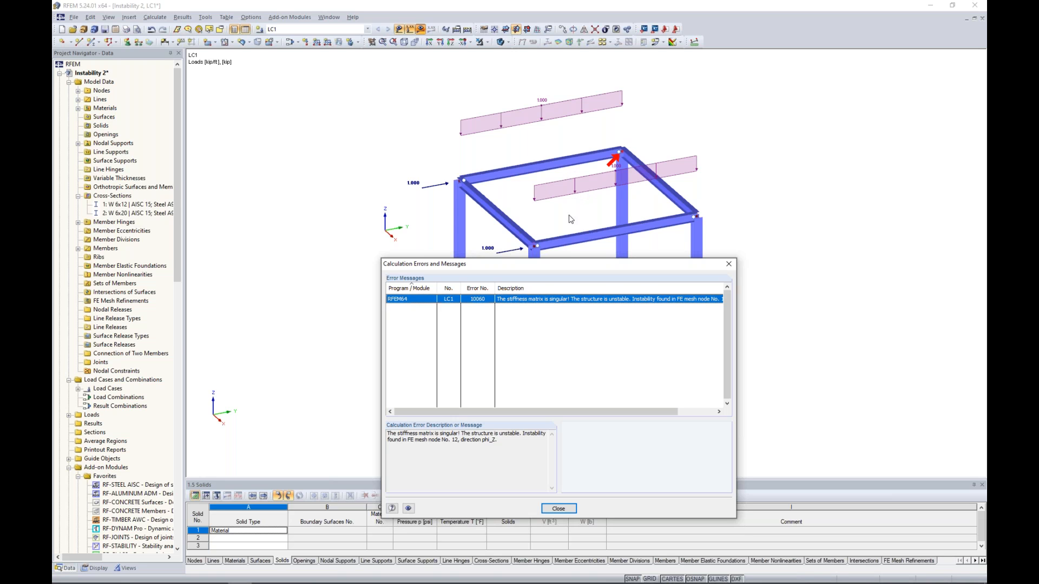
{"action": "left_click_drag", "start_coordinate": [590, 261], "coordinate": [604, 176]}
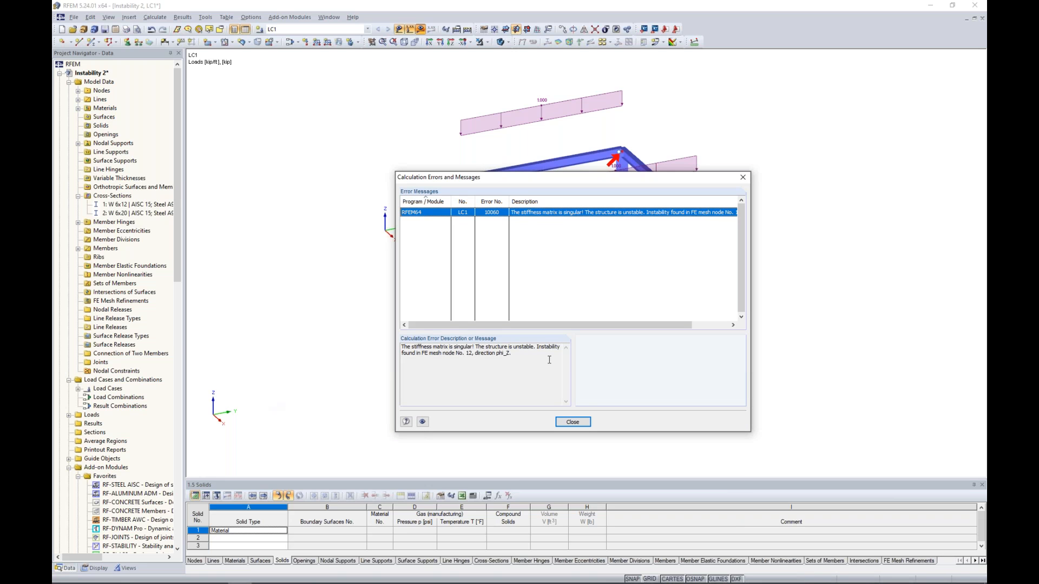
{"action": "left_click", "coordinate": [572, 423]}
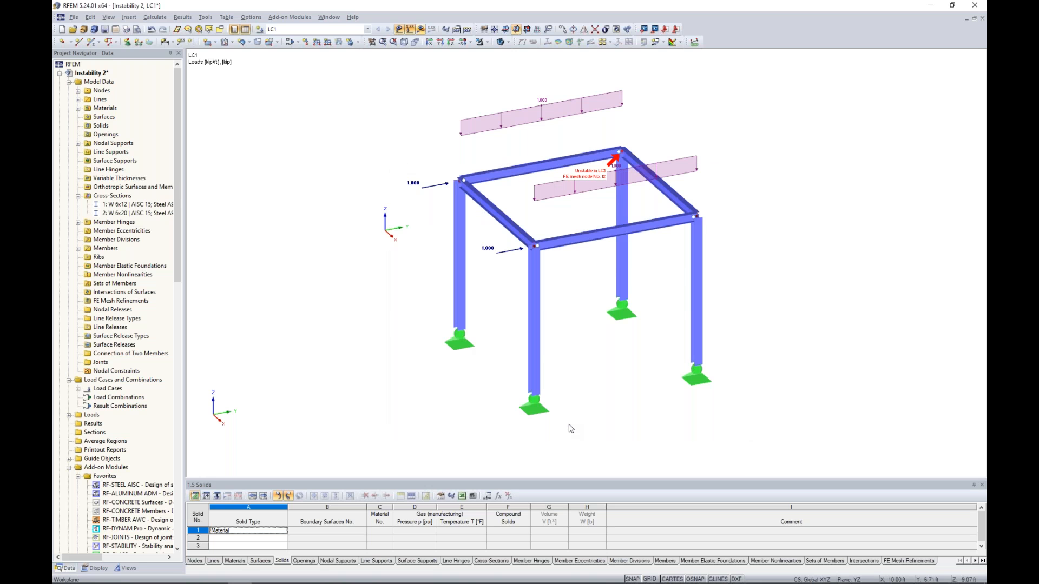
- Hide the loads and run the model check for identical nodes
{"action": "middle_click_drag", "start_coordinate": [608, 384], "coordinate": [562, 360], "text": "ctrl"}
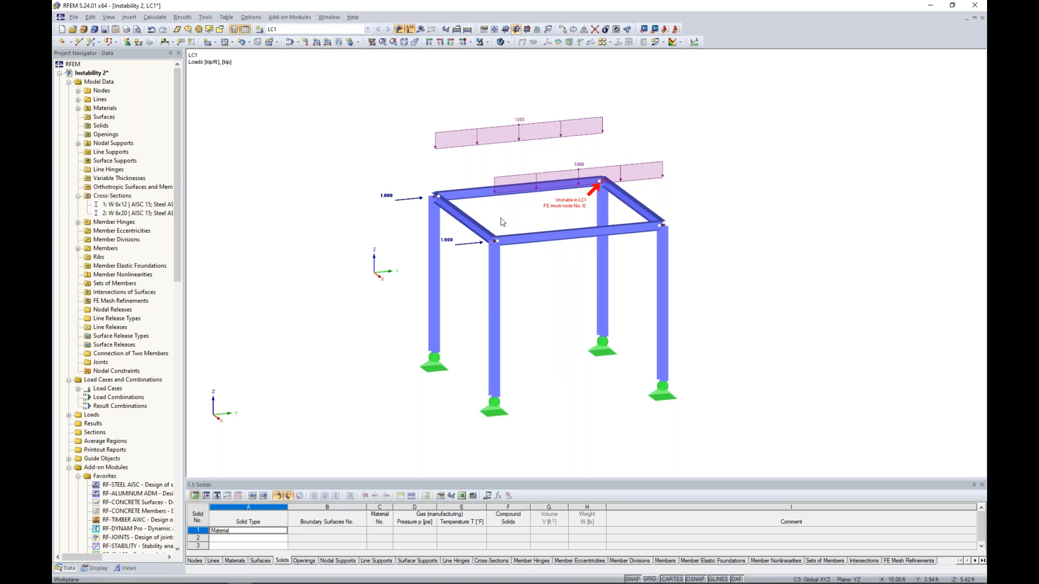
{"action": "left_click", "coordinate": [399, 30]}
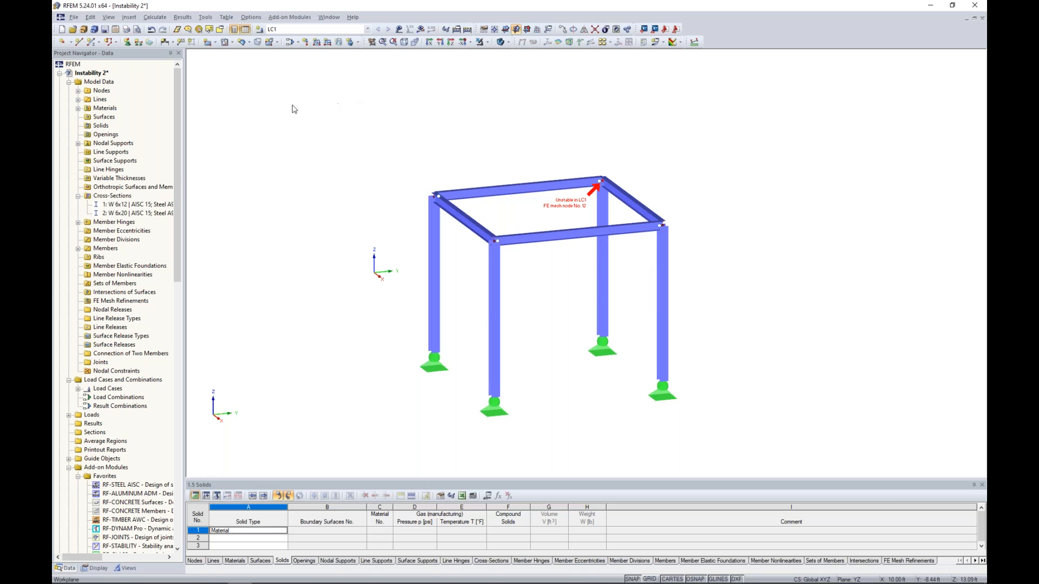
{"action": "left_click", "coordinate": [207, 17]}
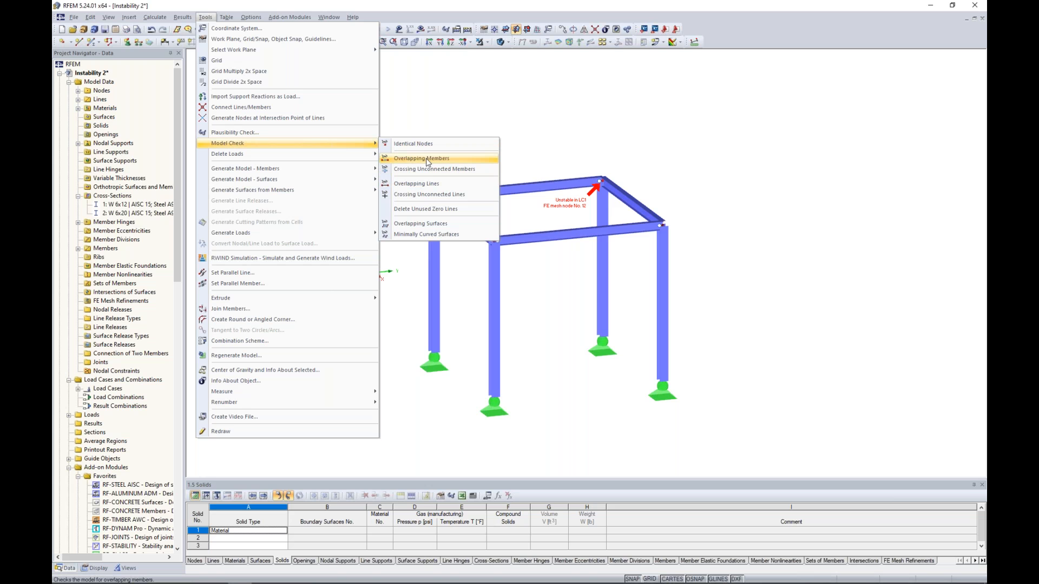
{"action": "left_click", "coordinate": [430, 143]}
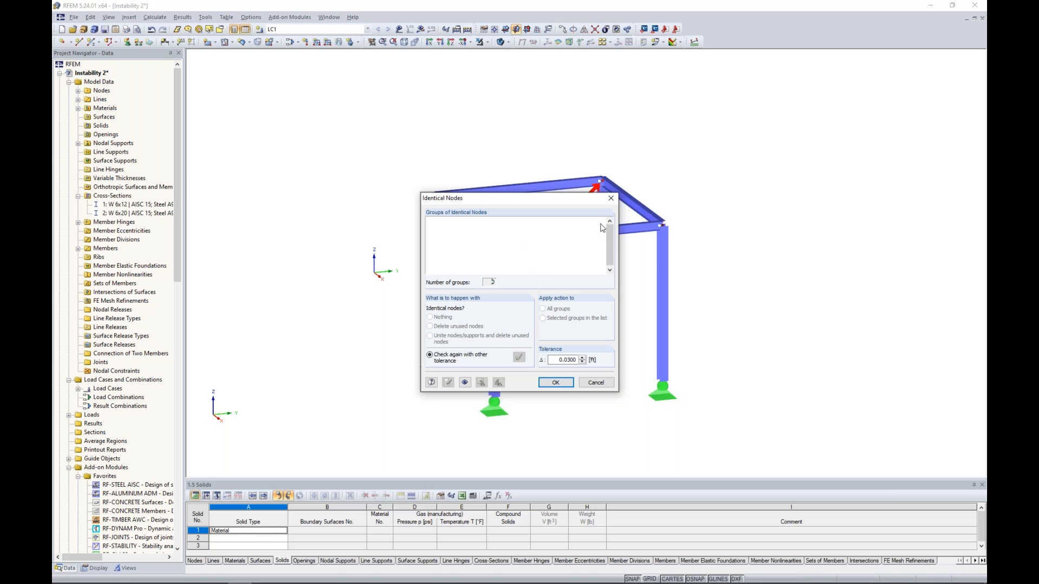
{"action": "left_click", "coordinate": [611, 200]}
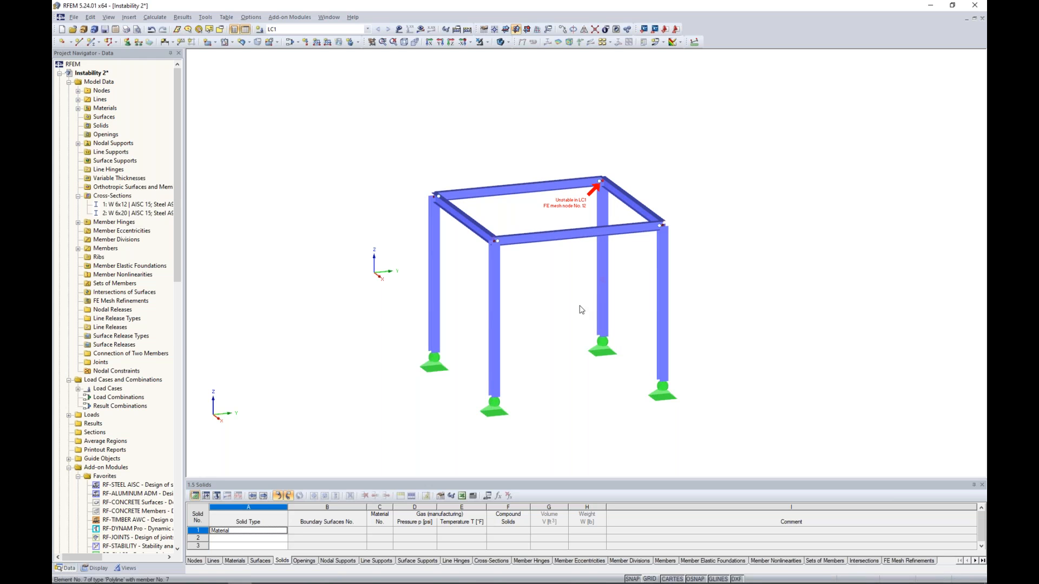
- Open the RF-STABILITY add-on module and try to calculate the eigenvalue analysis with axial forces imported from LC1
{"action": "middle_click_drag", "start_coordinate": [549, 302], "coordinate": [544, 251]}
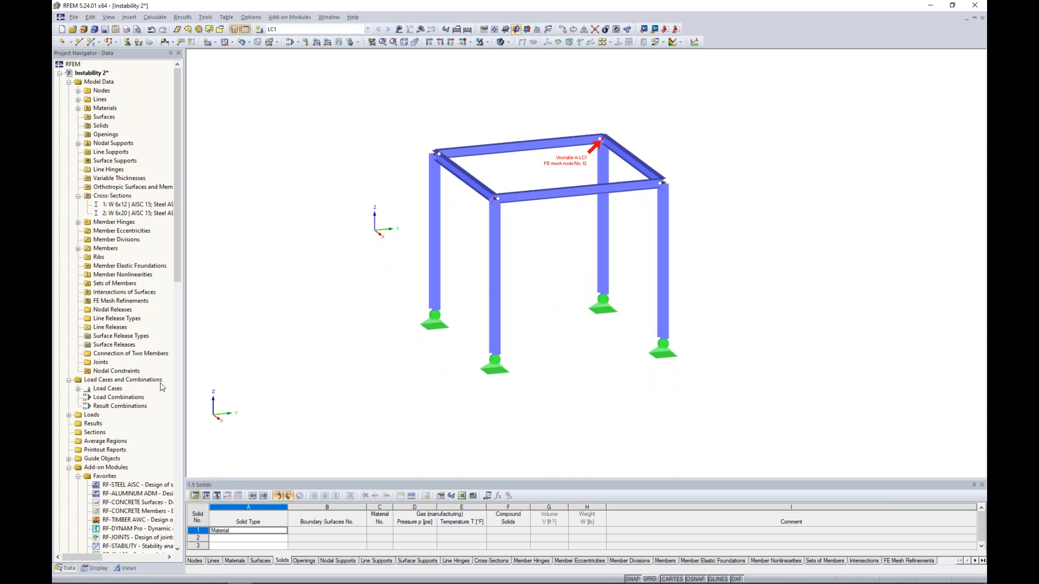
{"action": "scroll", "coordinate": [163, 387], "scroll_direction": "down", "scroll_amount": 4}
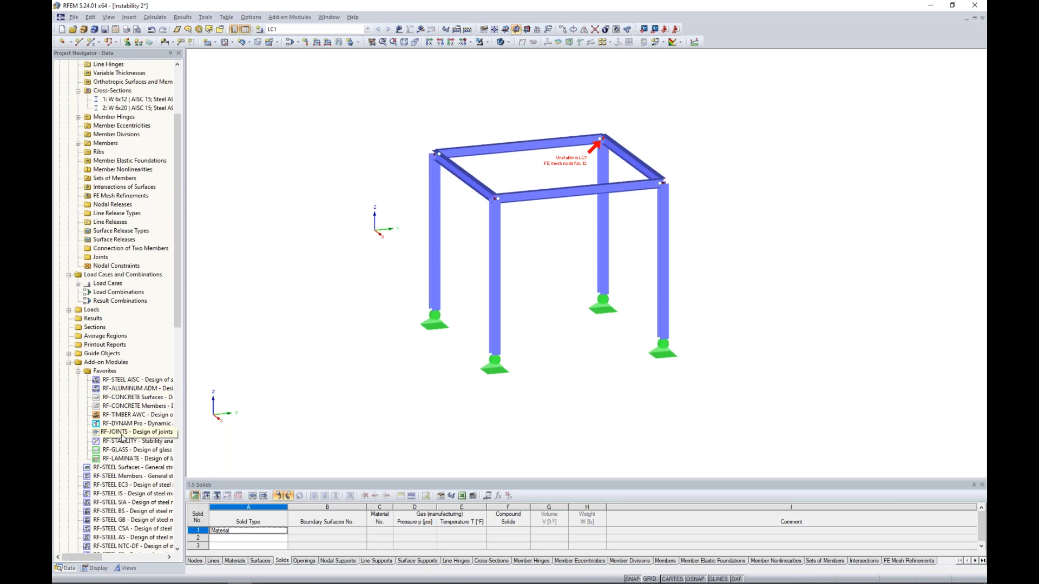
{"action": "double_click", "coordinate": [119, 441]}
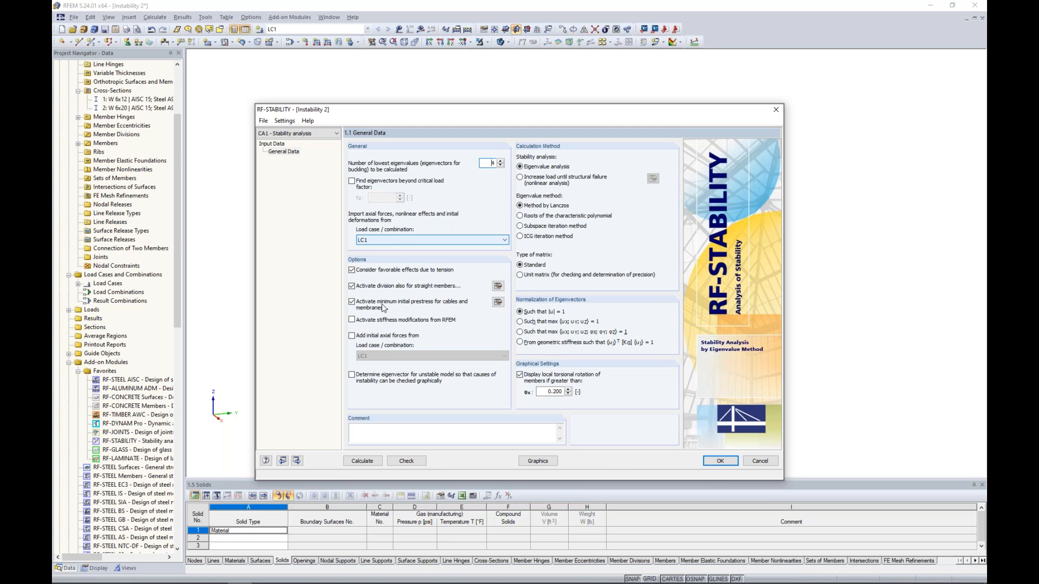
{"action": "left_click", "coordinate": [362, 461]}
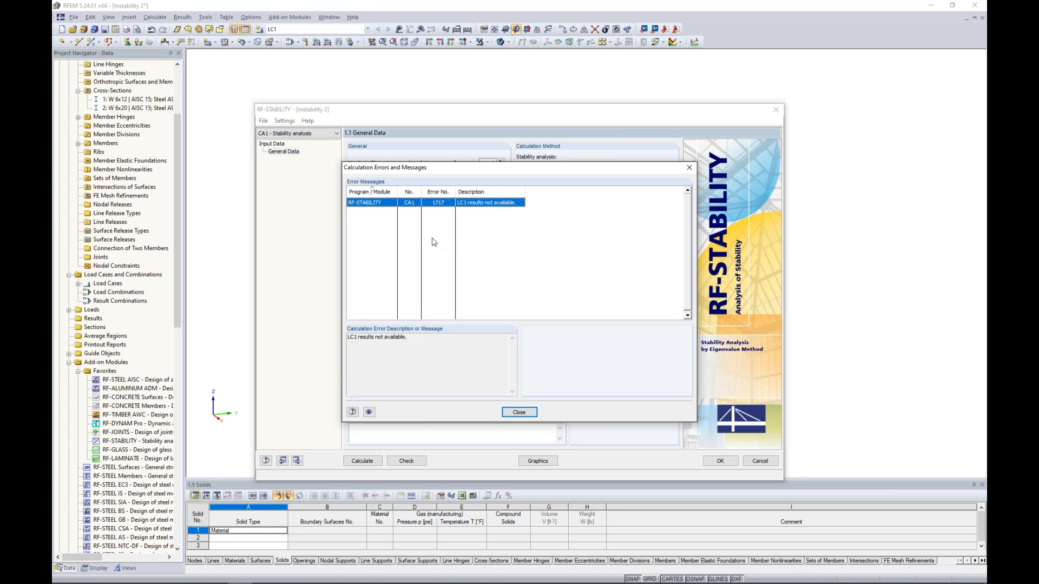
{"action": "left_click", "coordinate": [690, 168]}
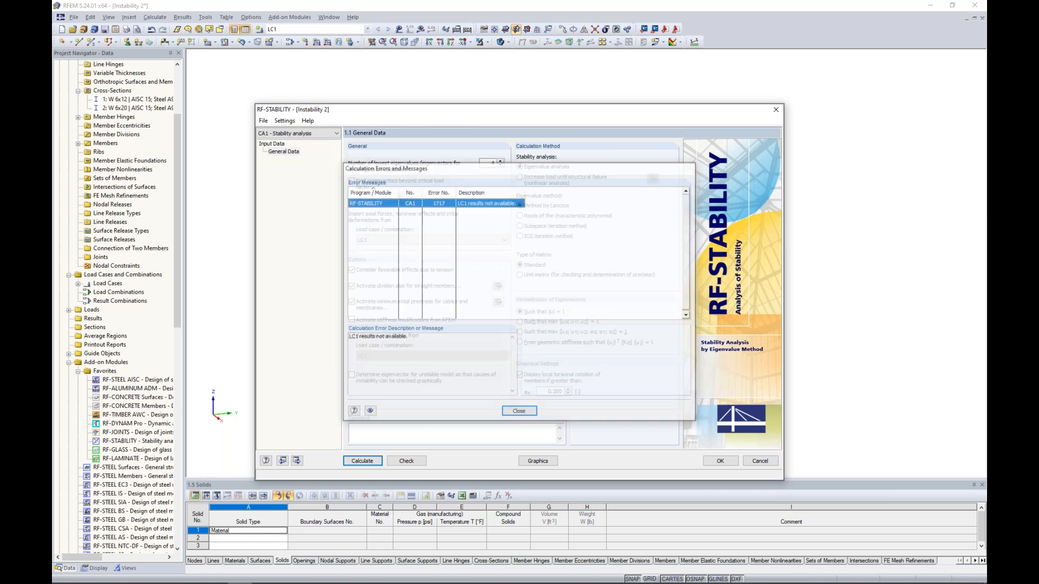
- Activate determining the eigenvector for an unstable model, calculate the RF-STABILITY case, and display its results graphically
{"action": "left_click", "coordinate": [352, 376]}
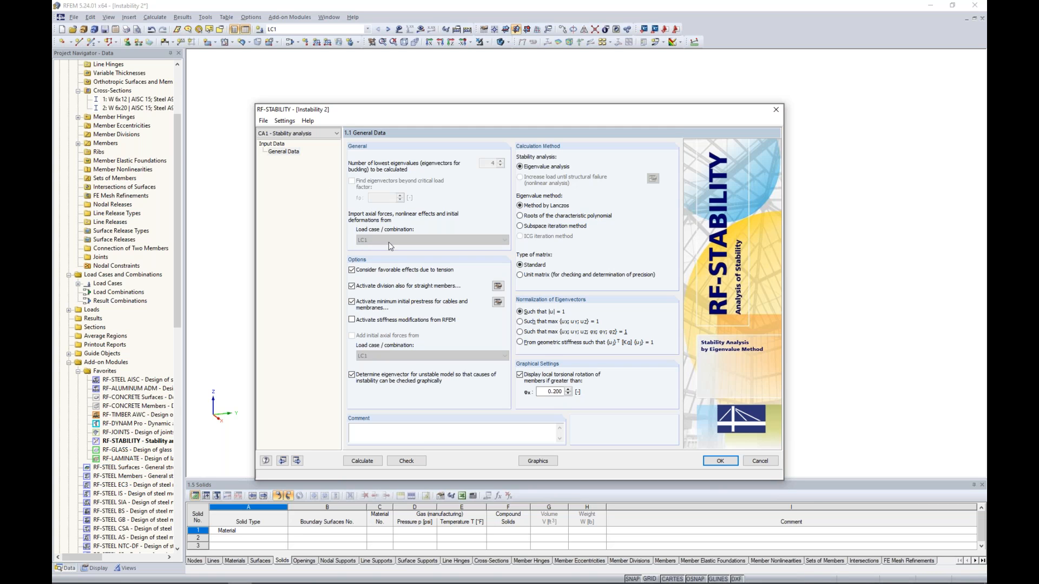
{"action": "left_click", "coordinate": [363, 461]}
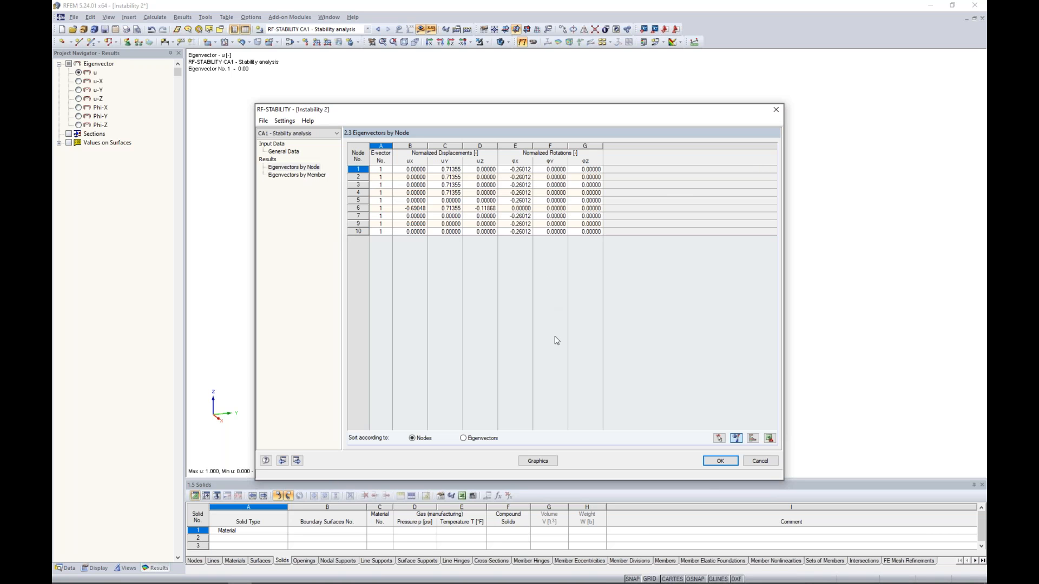
{"action": "left_click", "coordinate": [538, 462]}
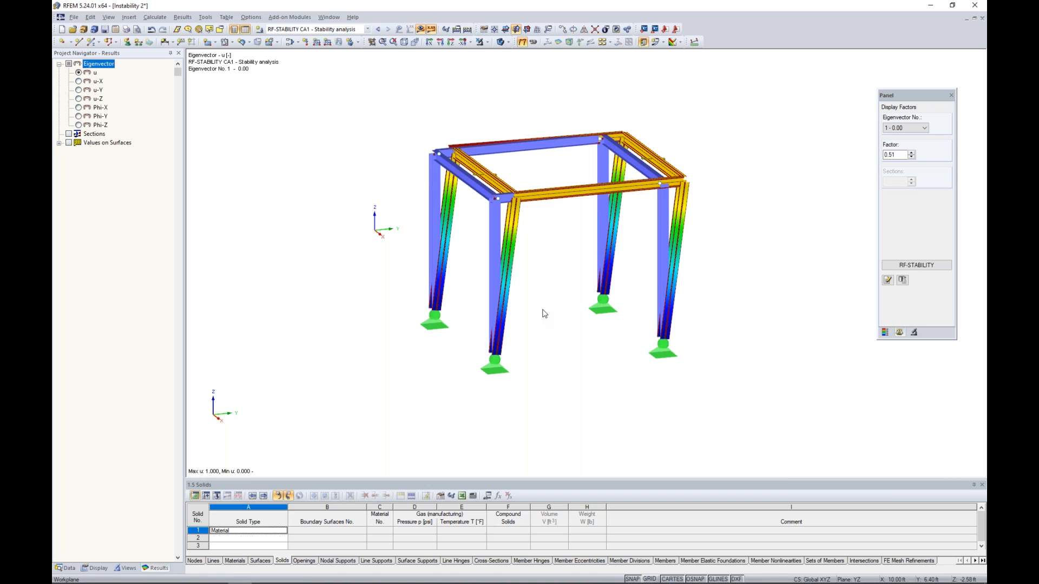
- Switch the undeformed model to wireframe display and play the animation of the eigenvector's deformed shape
{"action": "middle_click_drag", "start_coordinate": [550, 317], "coordinate": [529, 303], "text": "ctrl"}
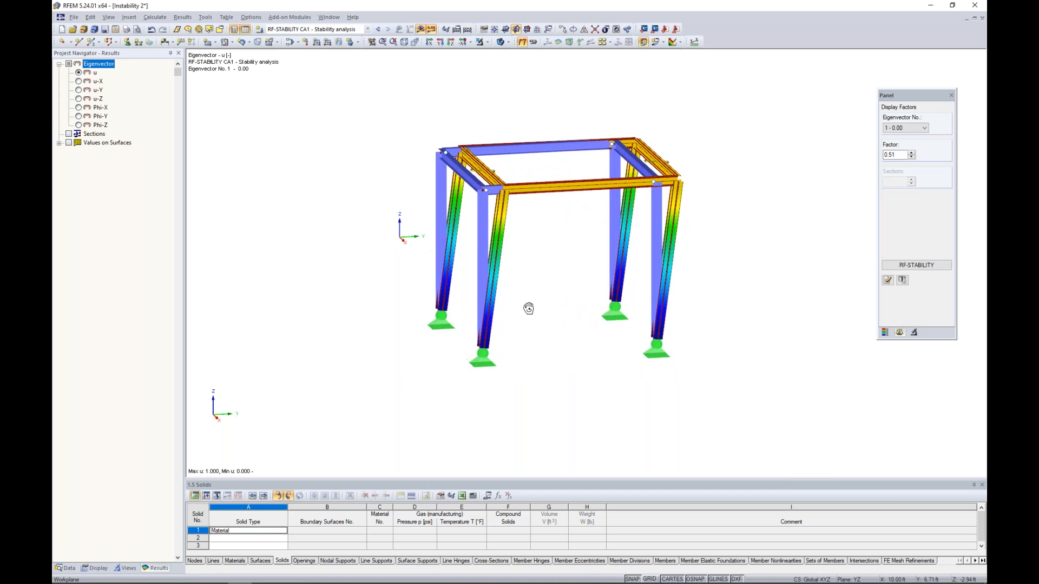
{"action": "left_click", "coordinate": [503, 41]}
{"action": "left_click", "coordinate": [502, 42]}
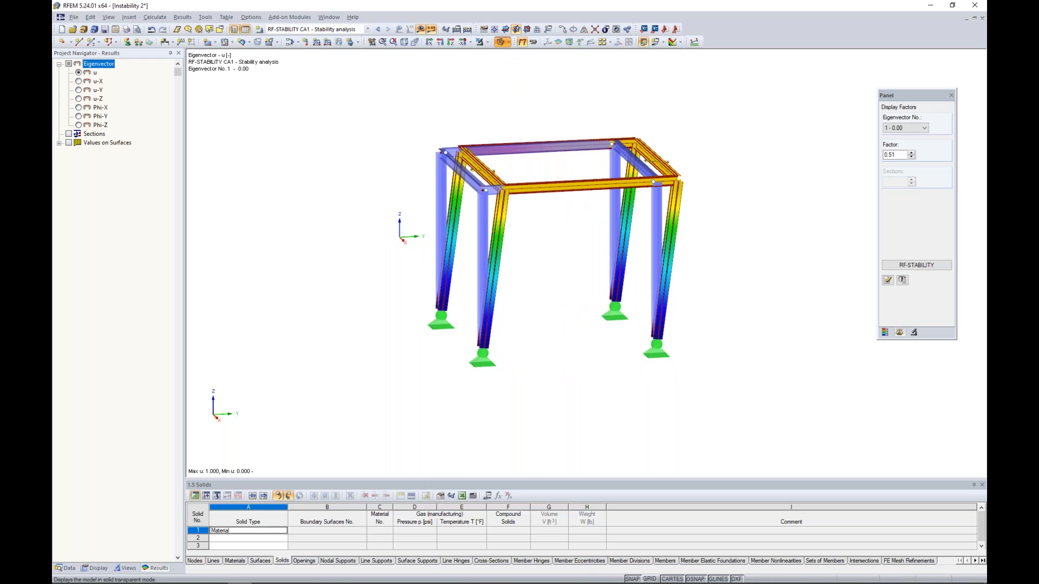
{"action": "middle_click_drag", "start_coordinate": [420, 243], "coordinate": [538, 222], "text": "ctrl"}
{"action": "scroll", "coordinate": [538, 222], "scroll_direction": "up", "scroll_amount": 3}
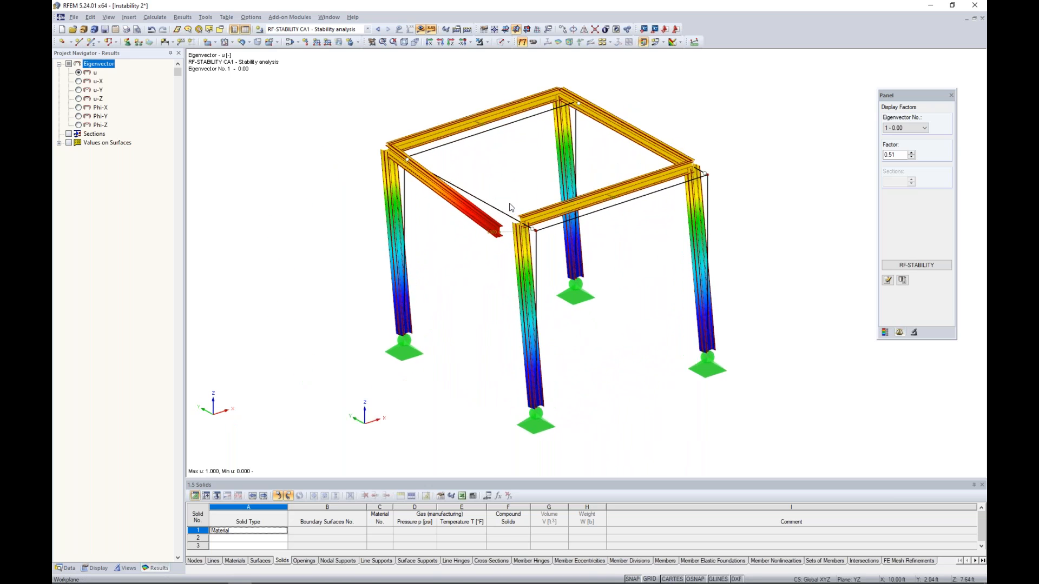
{"action": "left_click", "coordinate": [533, 42]}
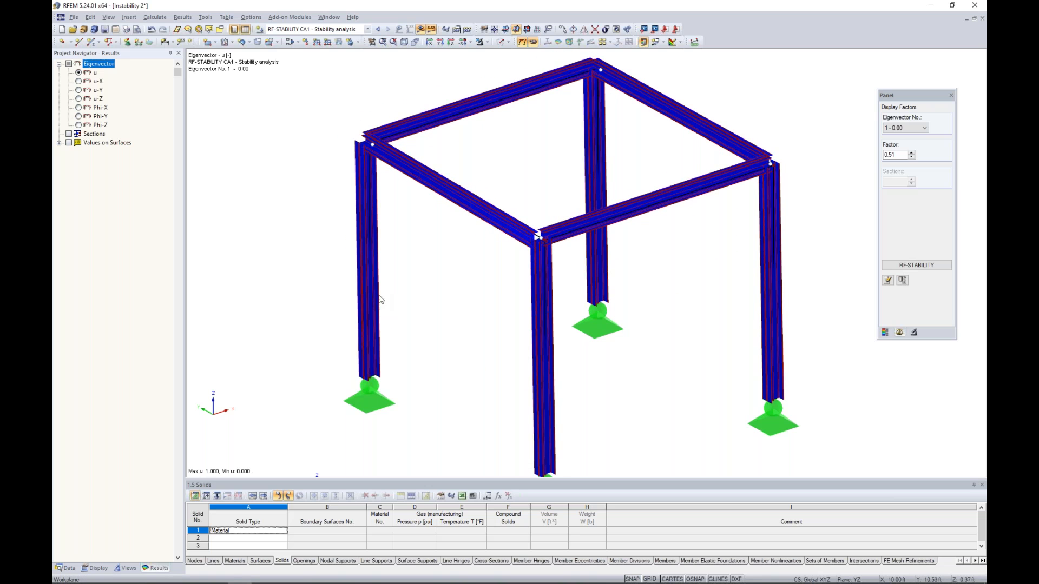
{"action": "left_click", "coordinate": [533, 42]}
- Hide the stability results and closely examine the beam-to-column connection at the unstable upper corner
{"action": "middle_click_drag", "start_coordinate": [717, 237], "coordinate": [233, 230], "text": "ctrl"}
{"action": "left_click", "coordinate": [421, 30]}
{"action": "middle_click_drag", "start_coordinate": [488, 139], "coordinate": [603, 193]}
{"action": "scroll", "coordinate": [489, 183], "scroll_direction": "up", "scroll_amount": 5}
{"action": "scroll", "coordinate": [489, 183], "scroll_direction": "up", "scroll_amount": 5}
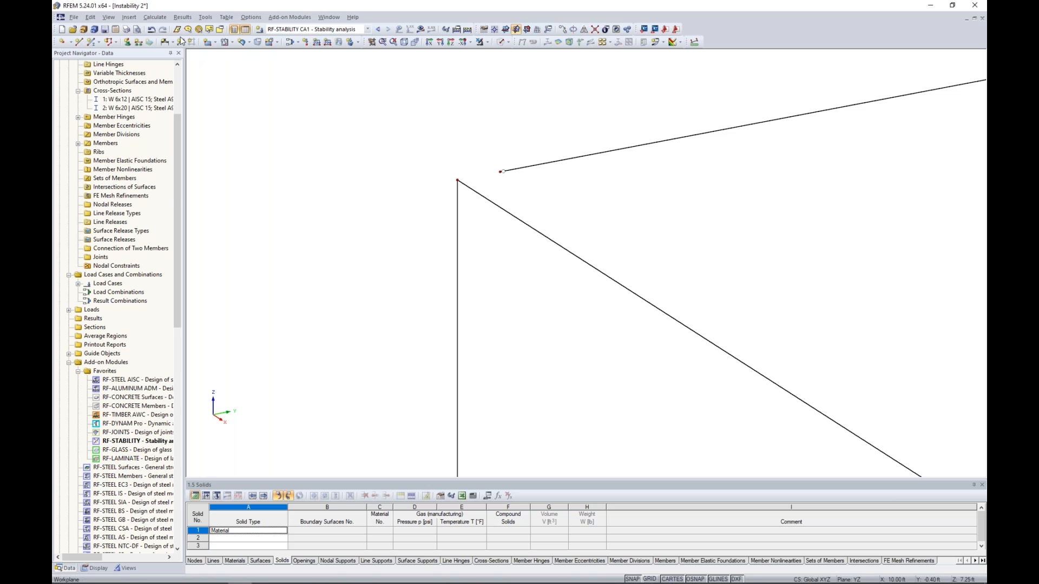
- Check the full-precision value of the maximum node-to-line integration distance in the FE mesh settings, leaving the settings as they are
{"action": "left_click", "coordinate": [154, 18]}
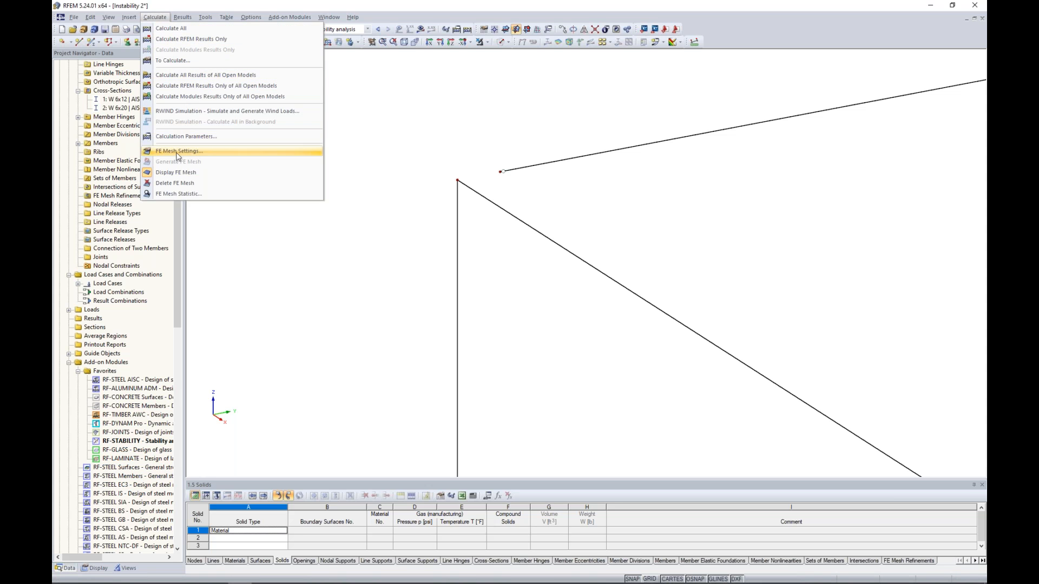
{"action": "left_click", "coordinate": [216, 151]}
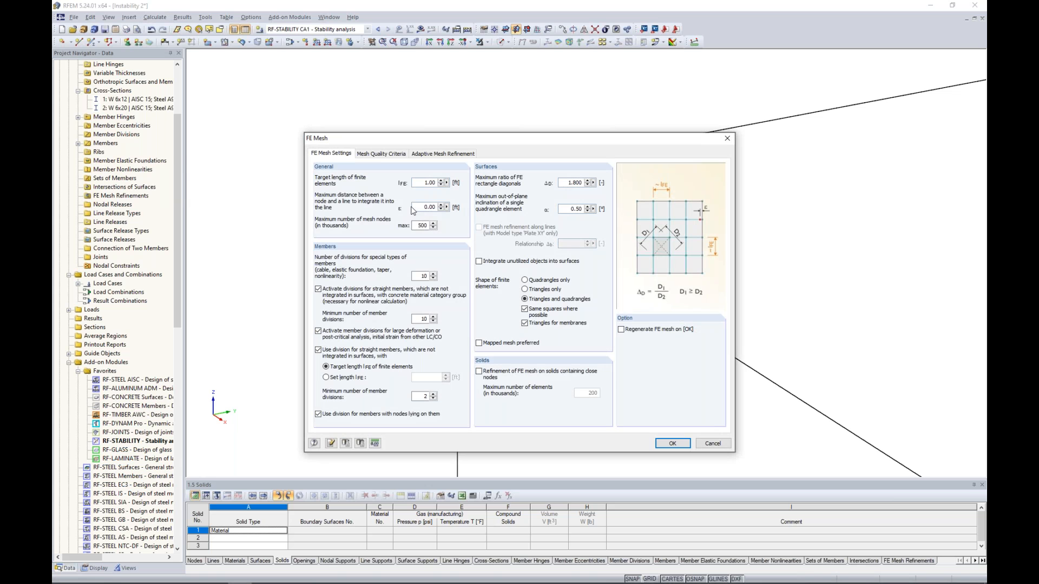
{"action": "left_click", "coordinate": [418, 208]}
{"action": "left_click", "coordinate": [447, 209]}
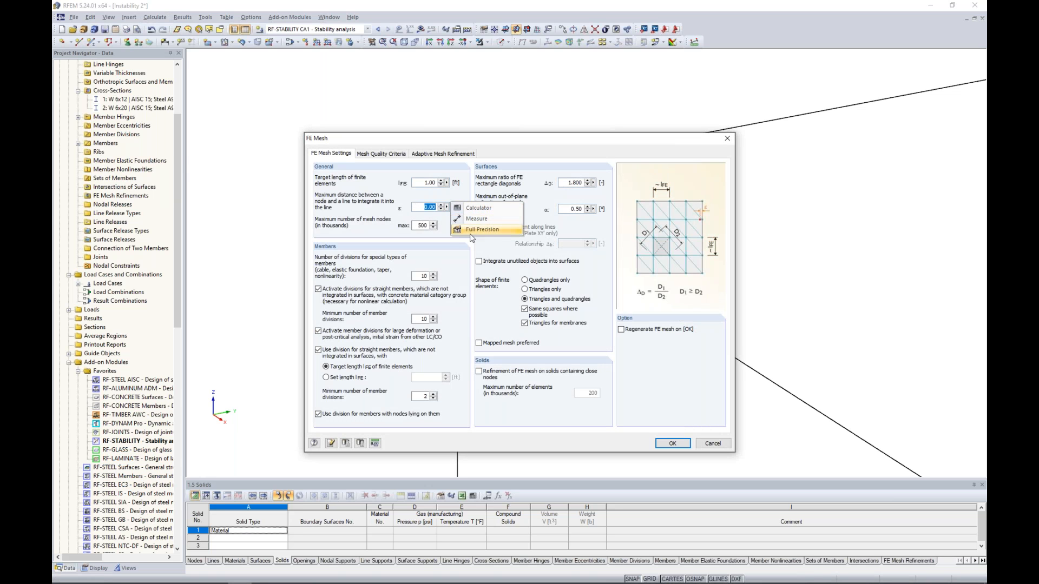
{"action": "left_click", "coordinate": [472, 237]}
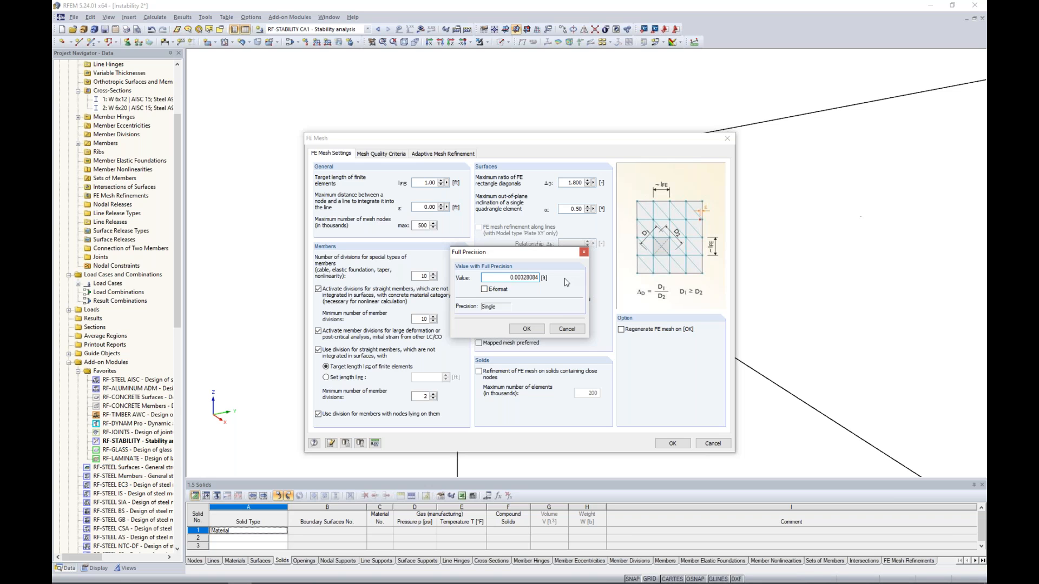
{"action": "left_click", "coordinate": [569, 330]}
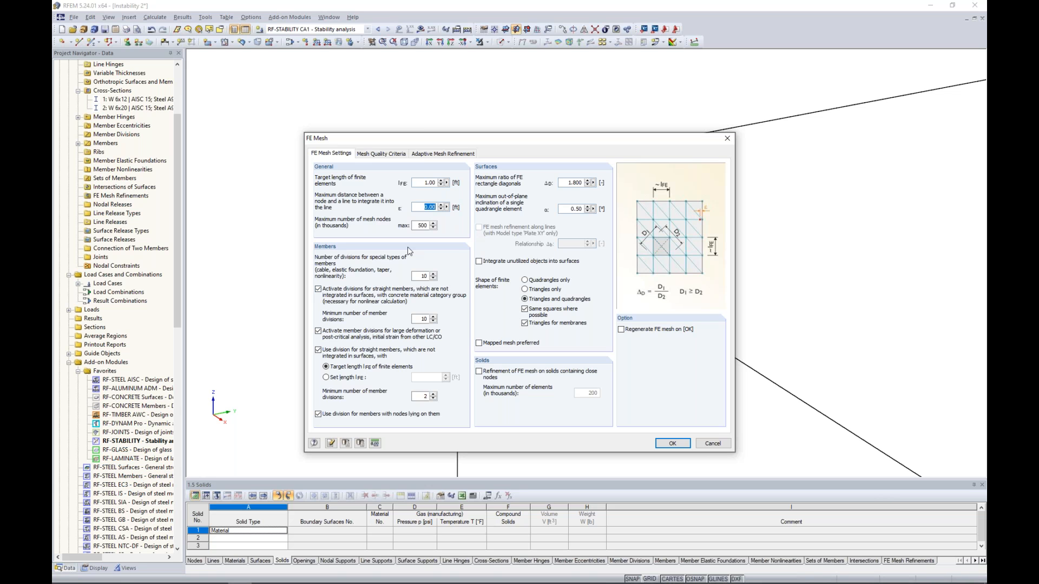
{"action": "left_click", "coordinate": [714, 443]}
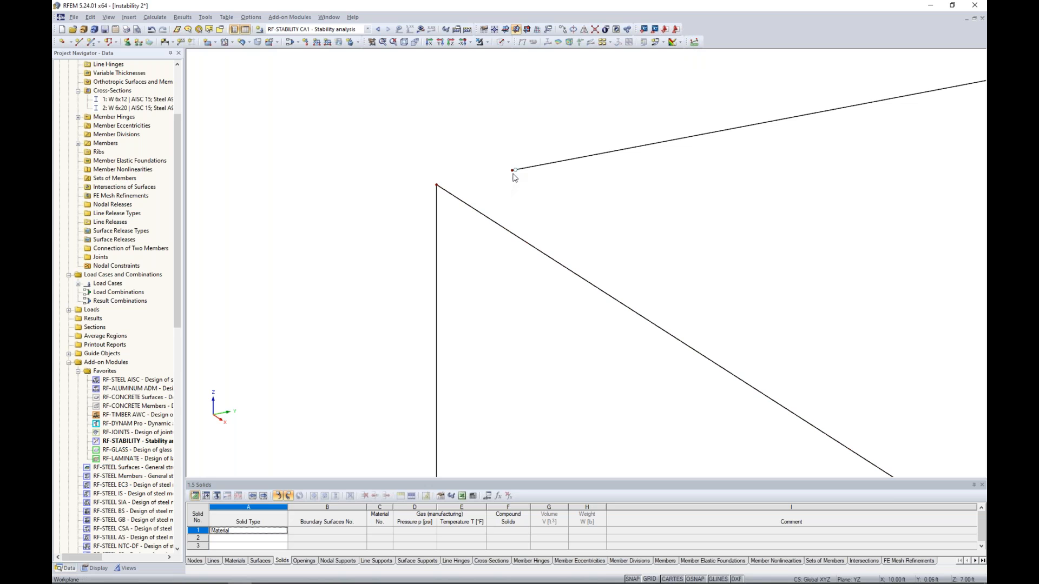
- Move the beam's detached end onto the column's top node and return the whole frame to solid display
{"action": "left_click_drag", "start_coordinate": [513, 172], "coordinate": [436, 185]}
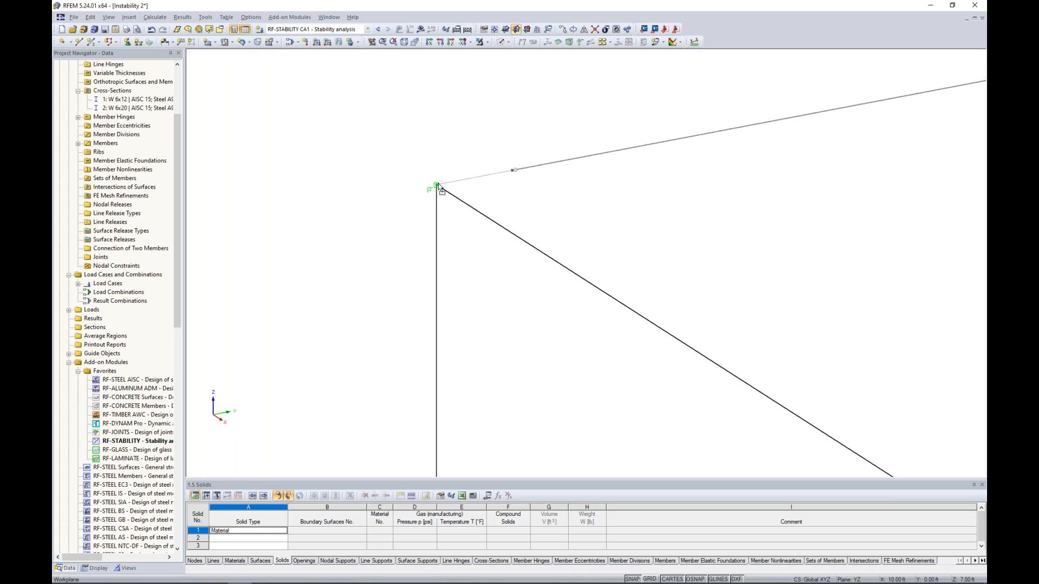
{"action": "scroll", "coordinate": [602, 210], "scroll_direction": "down", "scroll_amount": 10}
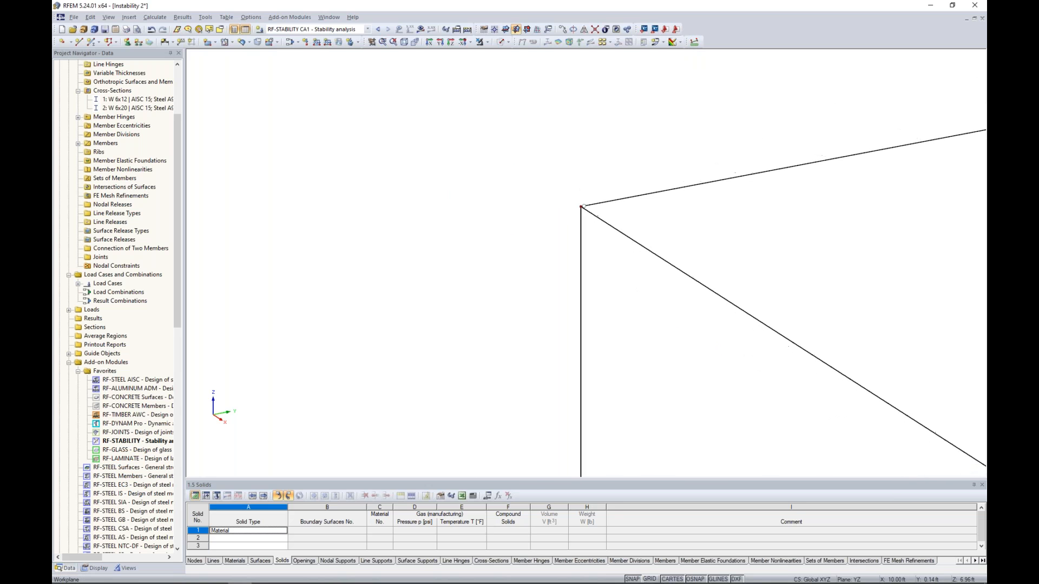
{"action": "left_click", "coordinate": [501, 41]}
{"action": "scroll", "coordinate": [445, 243], "scroll_direction": "up", "scroll_amount": 5}
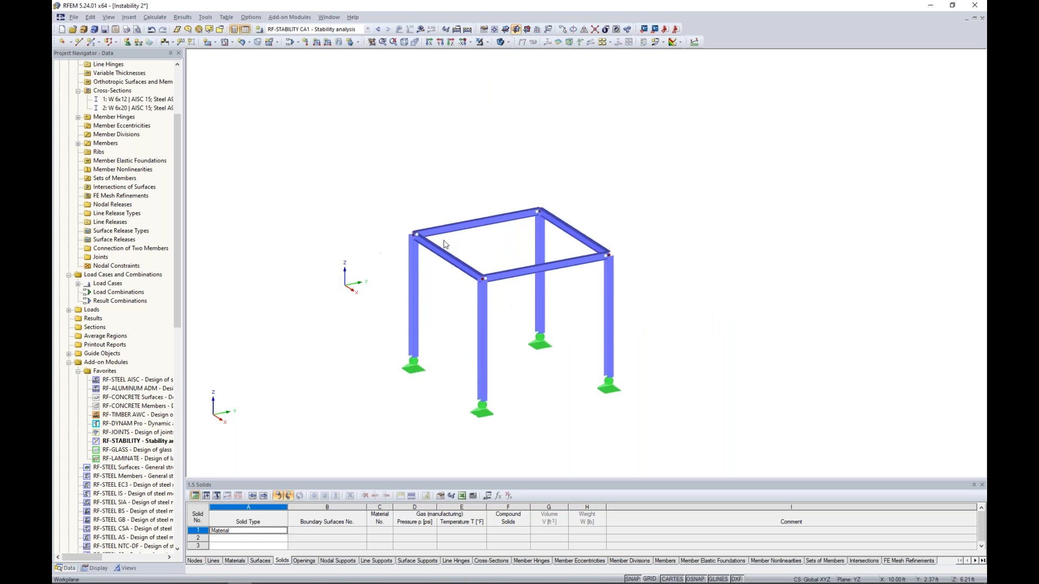
- Switch to load case LC1, show its loads on the frame, and try to calculate its results
{"action": "left_click", "coordinate": [357, 29]}
{"action": "left_click", "coordinate": [357, 43]}
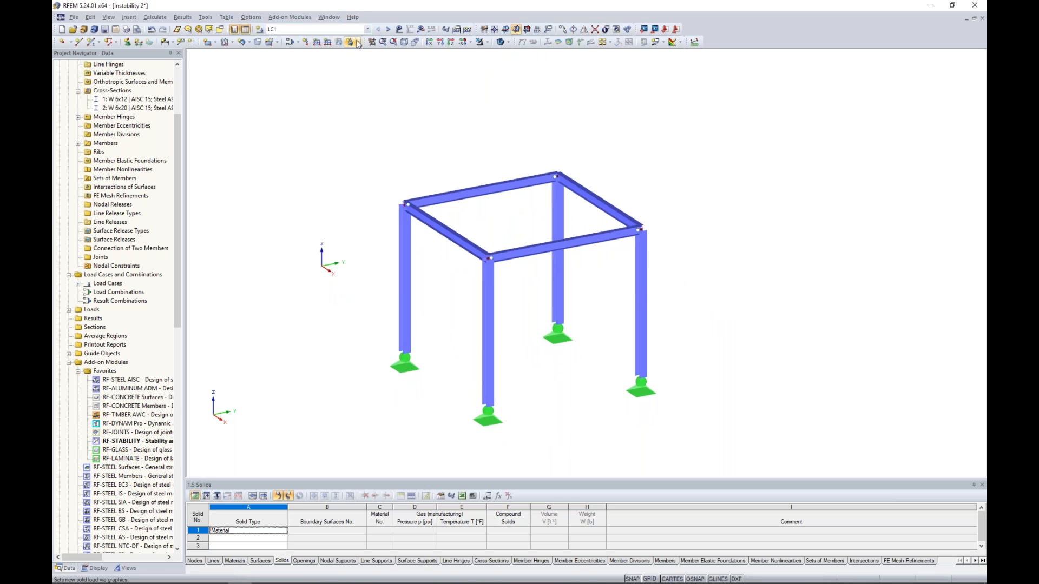
{"action": "left_click", "coordinate": [399, 29]}
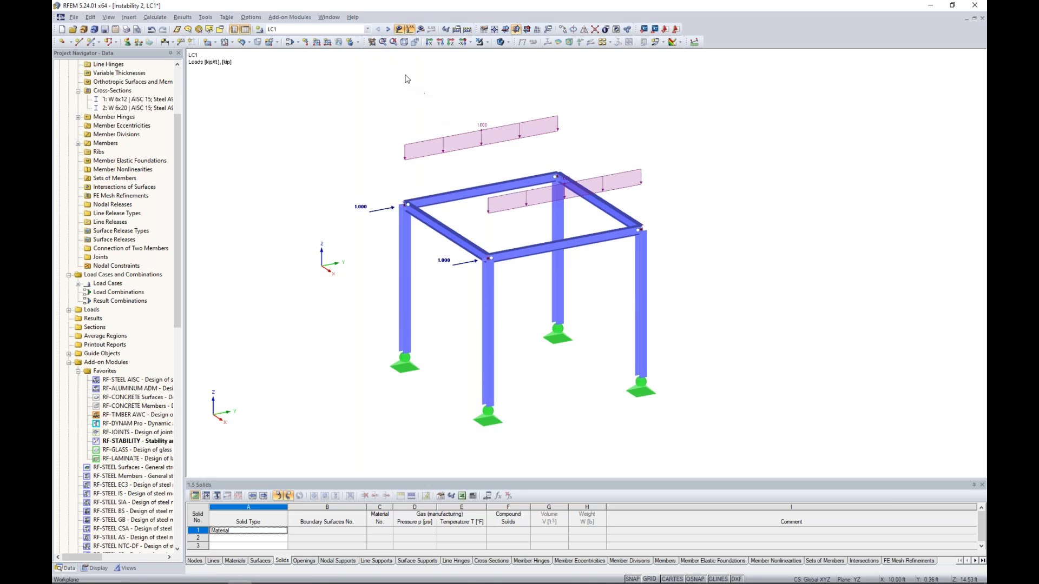
{"action": "left_click", "coordinate": [421, 29]}
{"action": "left_click", "coordinate": [502, 311]}
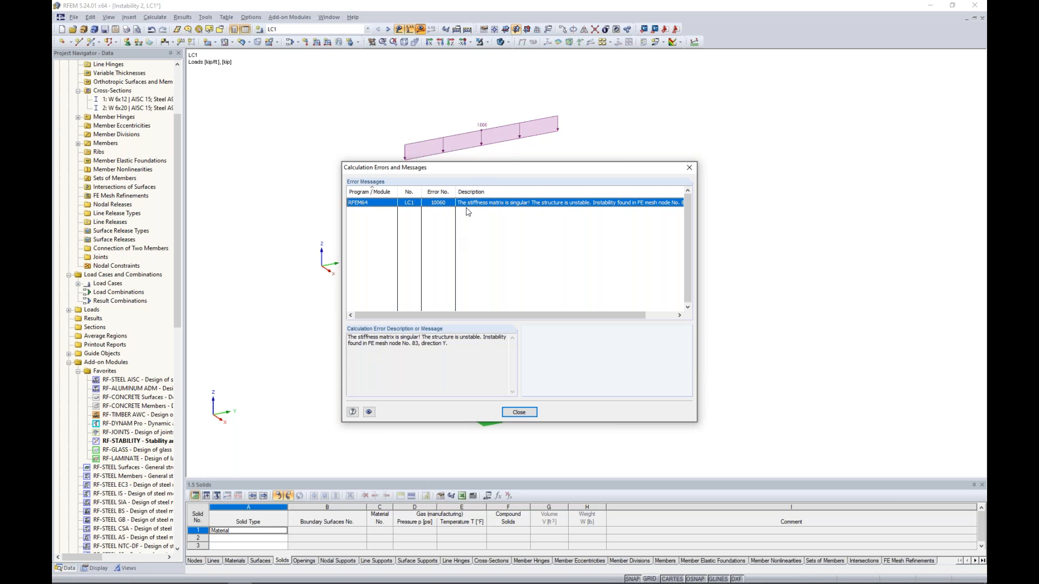
- Read the LC1 calculation error's description, compare its FE mesh node and direction with the marked spot on the frame, and close the messages
{"action": "left_click_drag", "start_coordinate": [471, 172], "coordinate": [749, 187]}
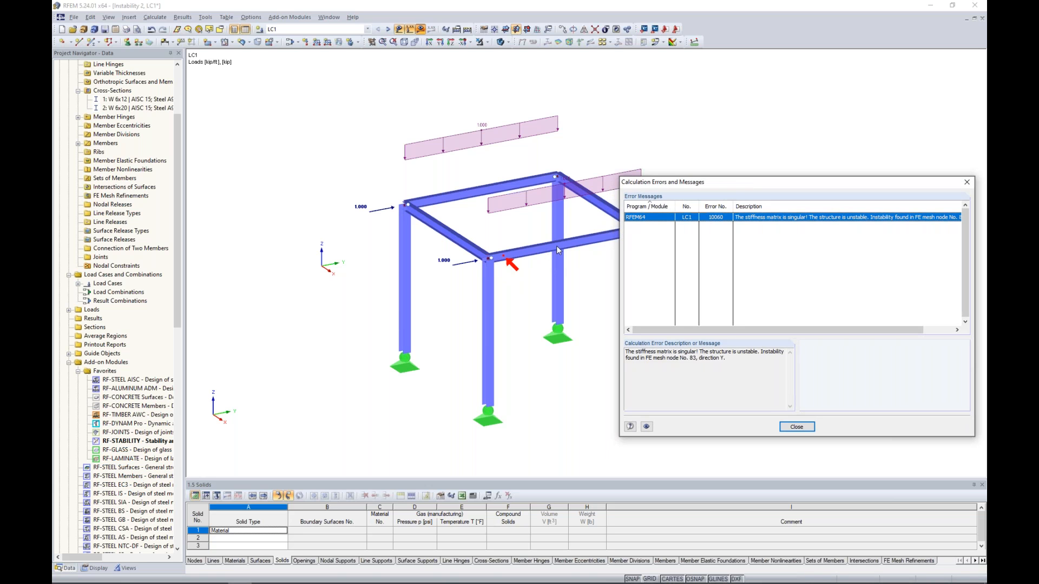
{"action": "left_click_drag", "start_coordinate": [718, 186], "coordinate": [587, 153]}
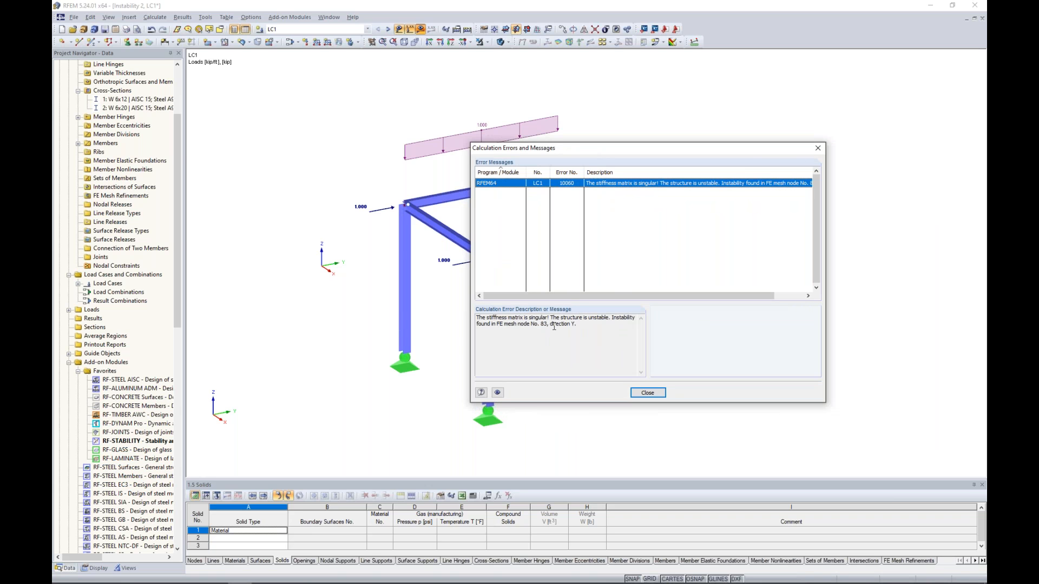
{"action": "left_click_drag", "start_coordinate": [551, 325], "coordinate": [565, 325]}
{"action": "left_click", "coordinate": [581, 326]}
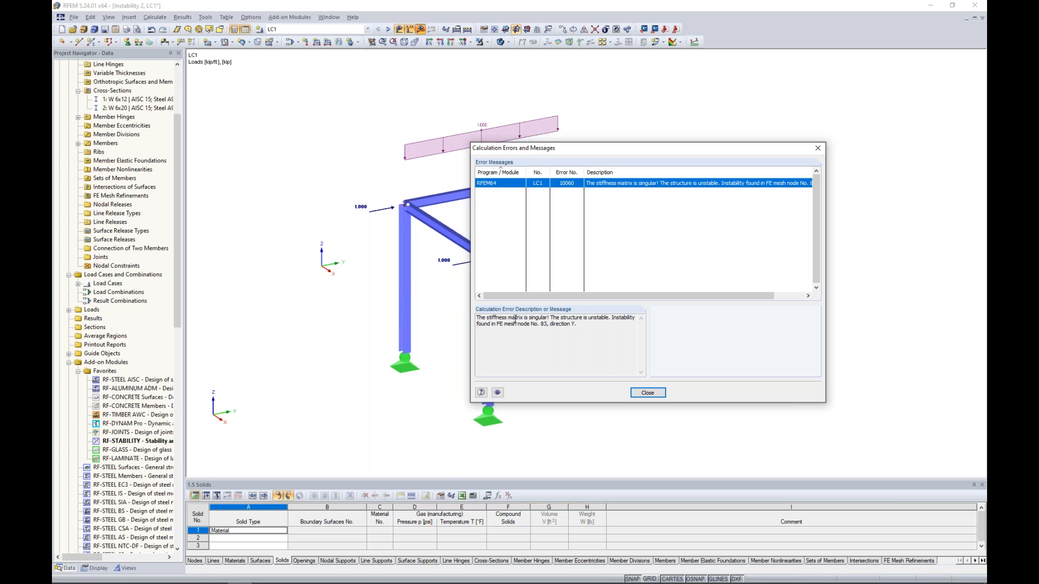
{"action": "left_click", "coordinate": [641, 394]}
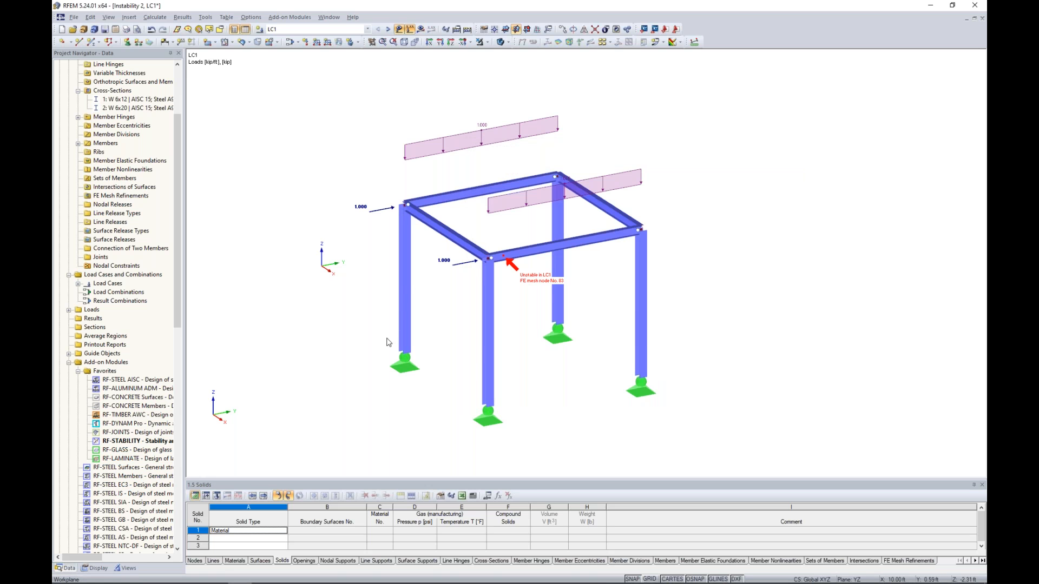
- Hide the LC1 loads, recalculate the RF-STABILITY case for the reconnected frame, and display its eigenvector graphically
{"action": "left_click", "coordinate": [399, 29]}
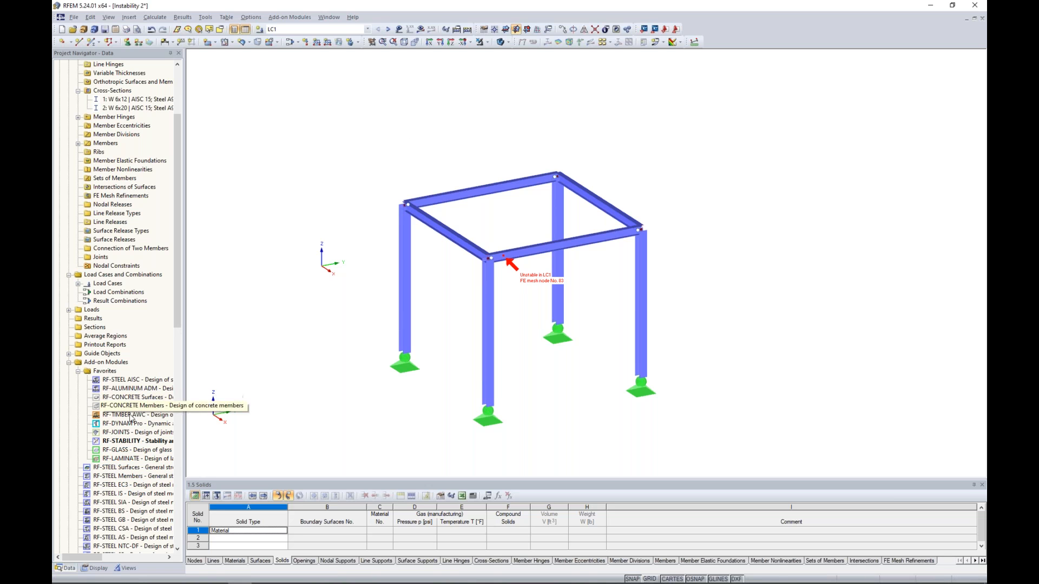
{"action": "double_click", "coordinate": [138, 441]}
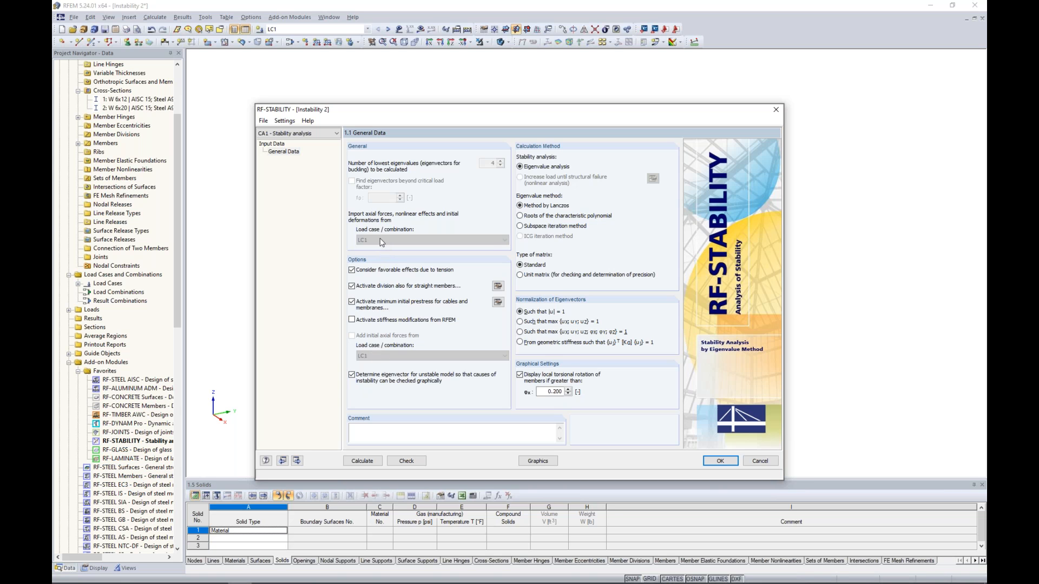
{"action": "left_click", "coordinate": [362, 460]}
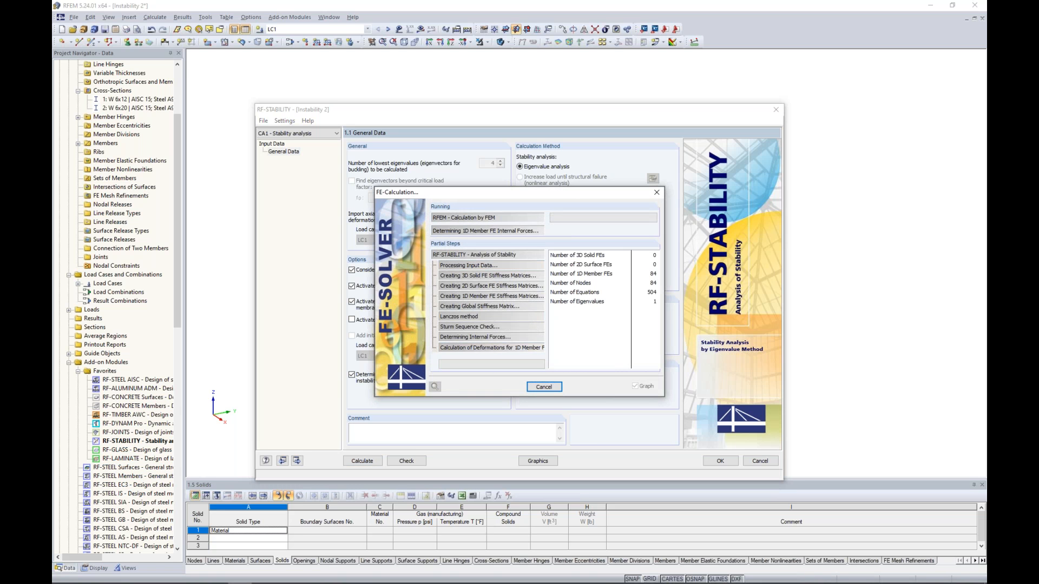
{"action": "left_click", "coordinate": [530, 464]}
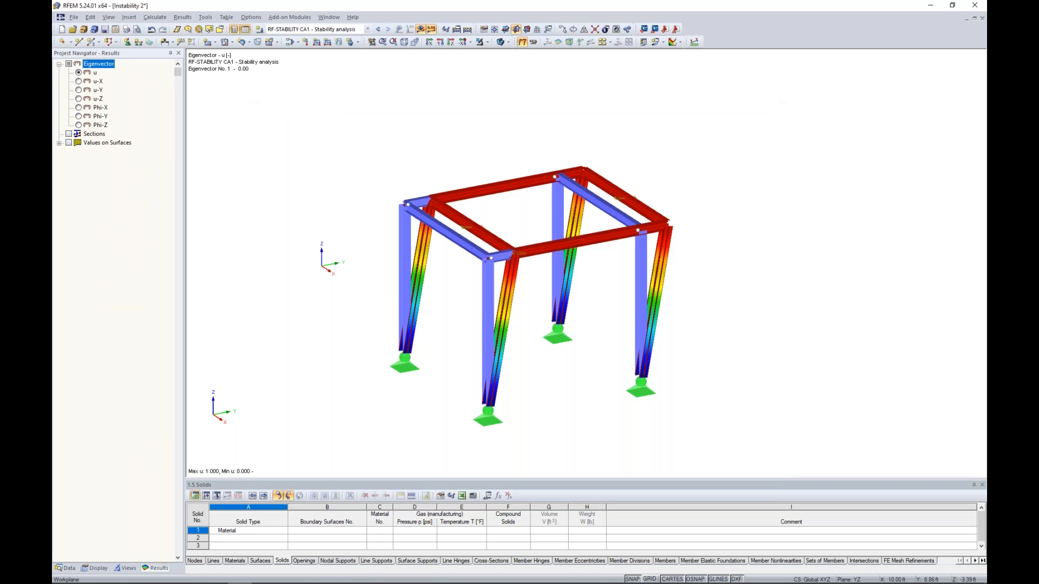
- Examine the frame's eigenvector shape, briefly raising the display factor to 1.51 before restoring 0.51, and hide the stability results
{"action": "middle_click_drag", "start_coordinate": [603, 382], "coordinate": [575, 376], "text": "ctrl"}
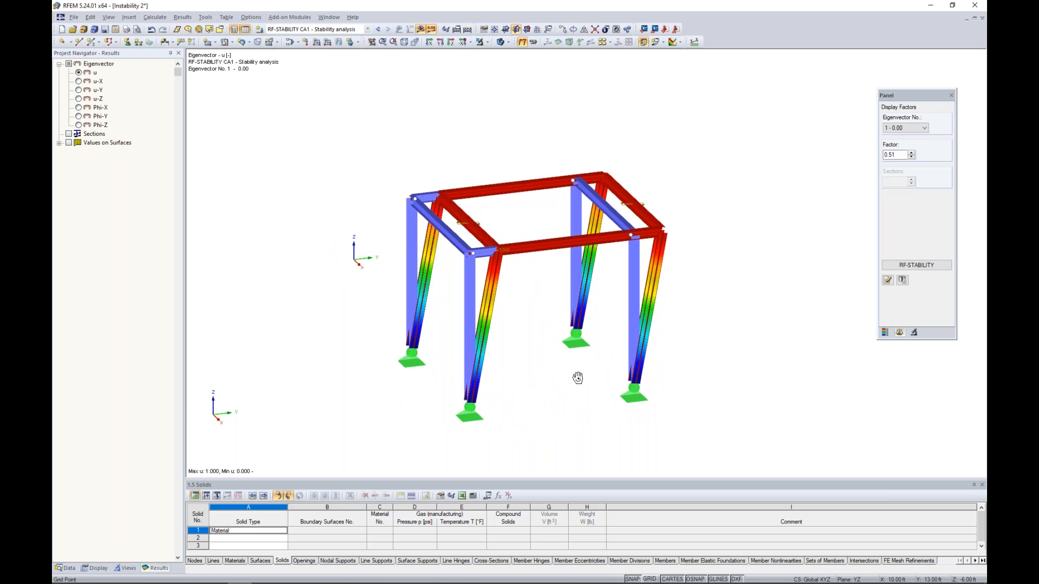
{"action": "scroll", "coordinate": [529, 428], "scroll_direction": "up", "scroll_amount": 1}
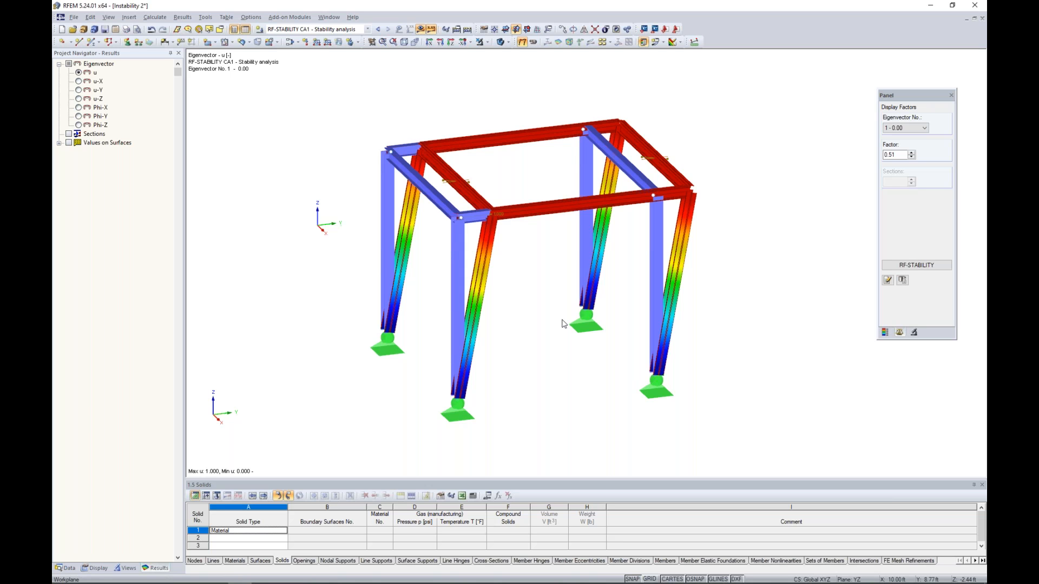
{"action": "left_click", "coordinate": [912, 153]}
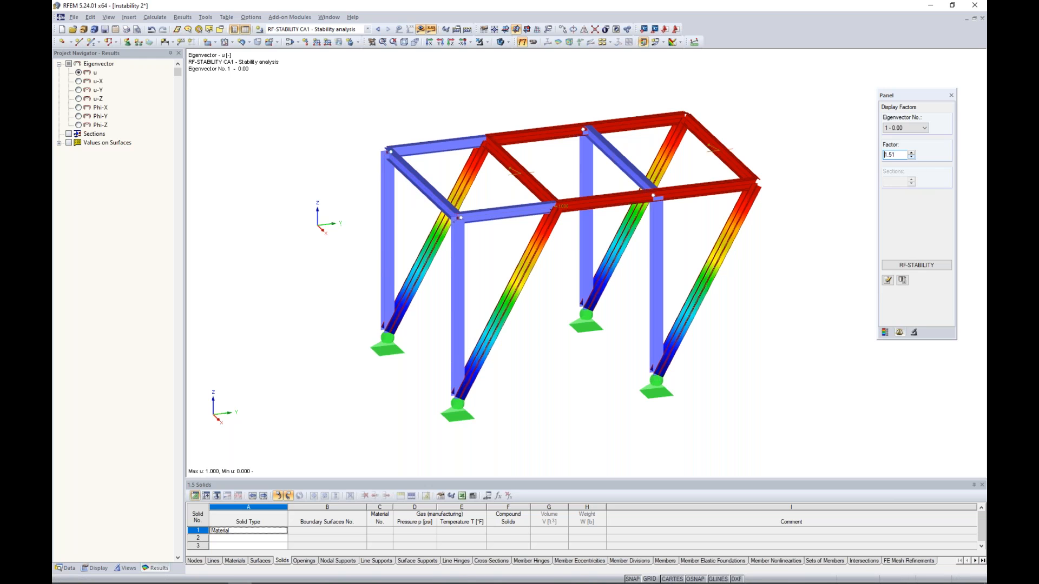
{"action": "left_click", "coordinate": [912, 157]}
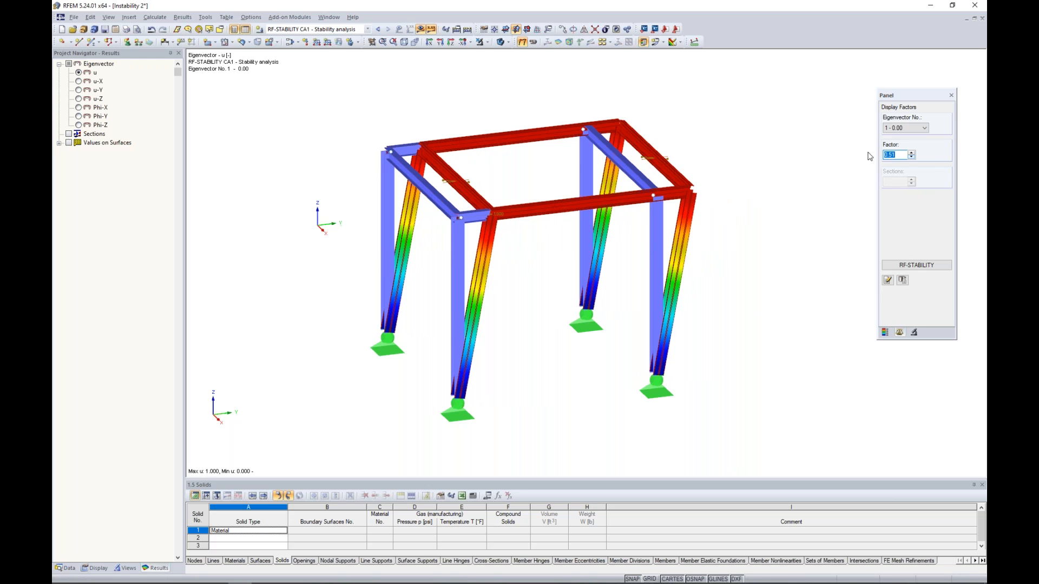
{"action": "left_click", "coordinate": [421, 30]}
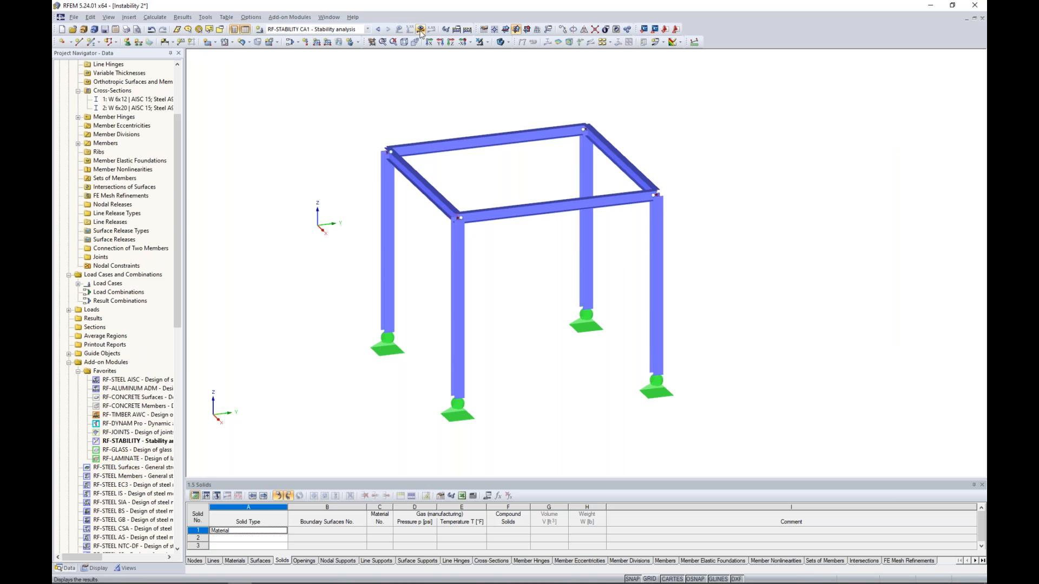
- Start a new member and choose the rolled AISC 15 angle L 3-1/2x3-1/2x3/8 as its cross-section
{"action": "left_click", "coordinate": [90, 43]}
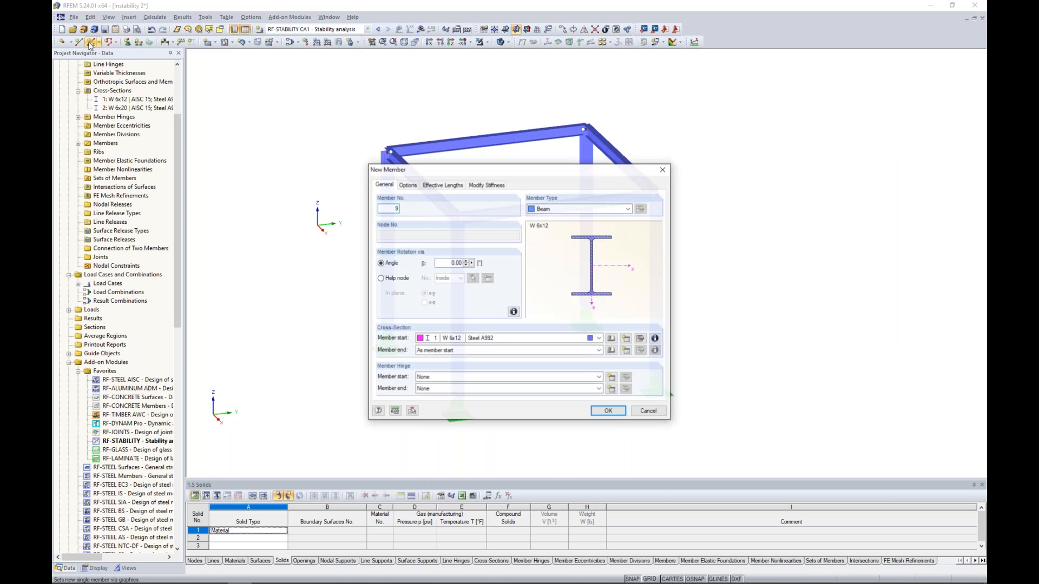
{"action": "left_click", "coordinate": [612, 340]}
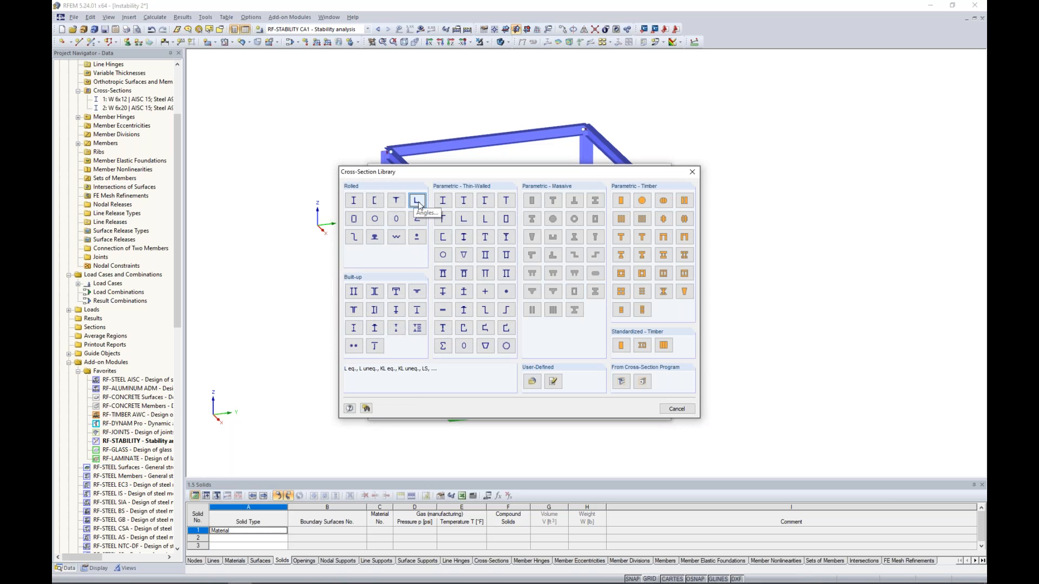
{"action": "left_click", "coordinate": [418, 205]}
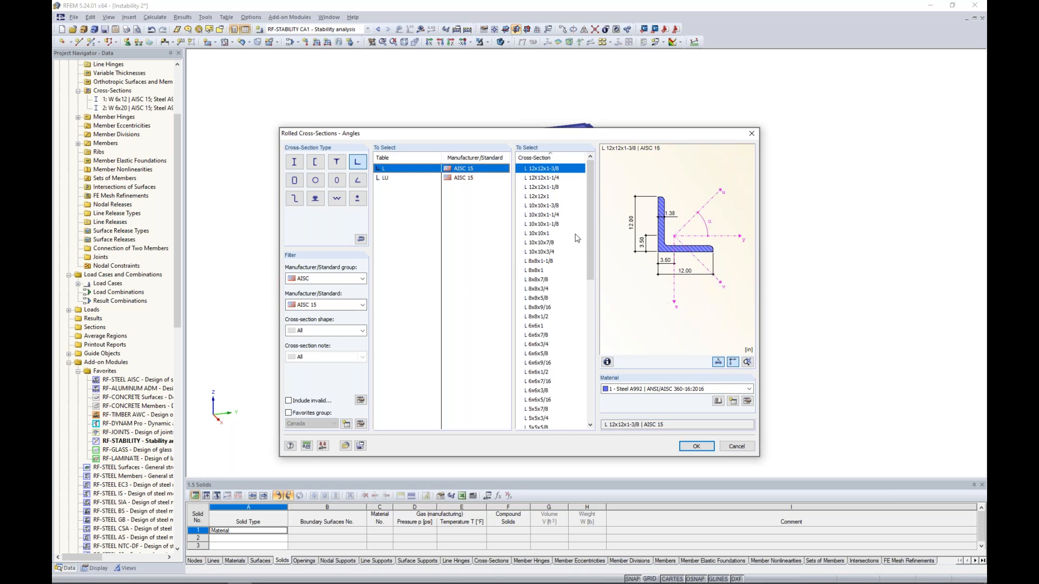
{"action": "left_click_drag", "start_coordinate": [590, 241], "coordinate": [587, 340]}
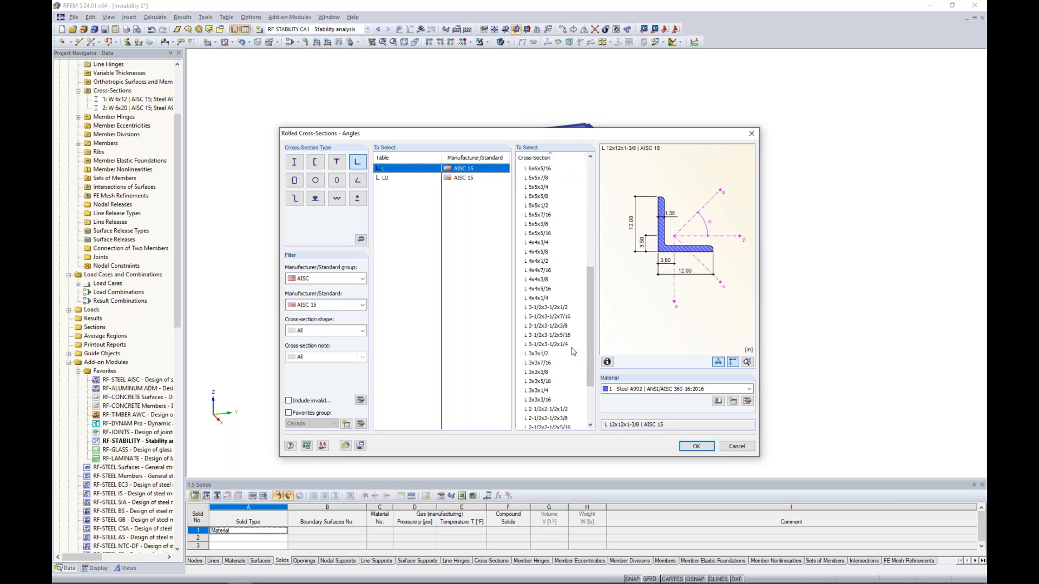
{"action": "left_click", "coordinate": [560, 327]}
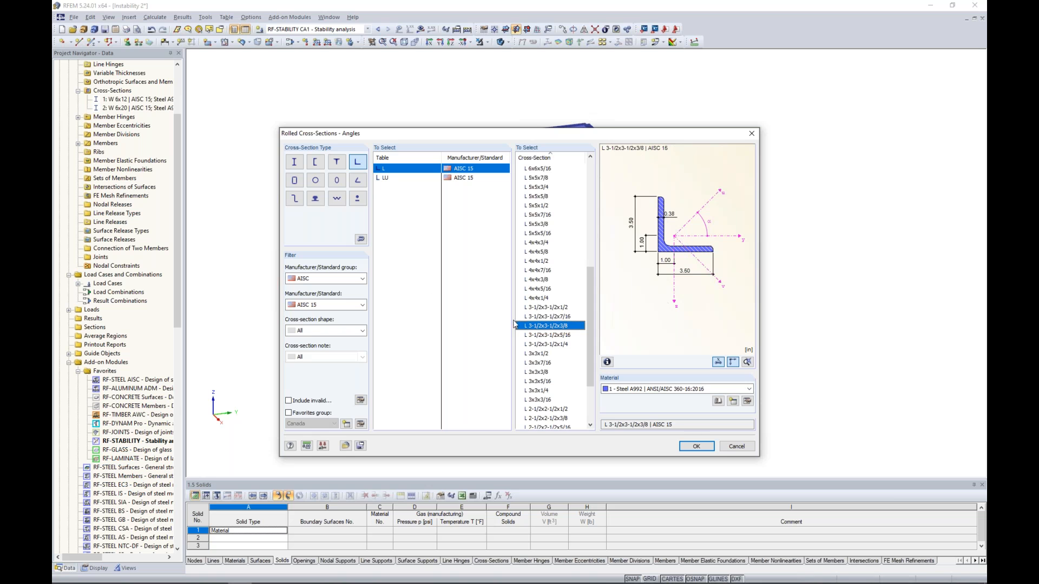
- Assign Steel A36 from the material library to the angle section and set the new member's type to Tension
{"action": "left_click", "coordinate": [722, 404]}
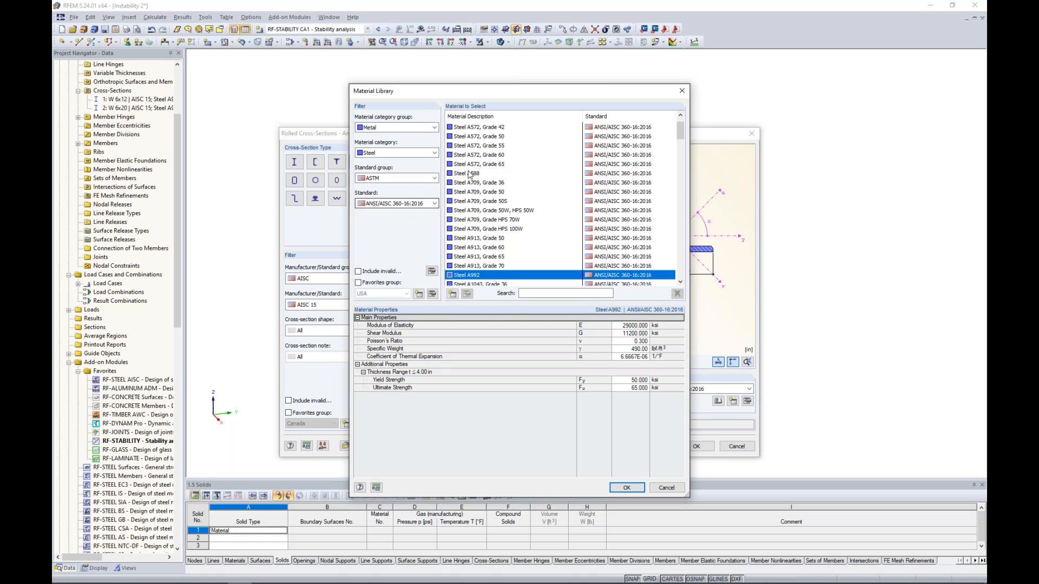
{"action": "scroll", "coordinate": [500, 184], "scroll_direction": "up", "scroll_amount": 1}
{"action": "left_click", "coordinate": [474, 127]}
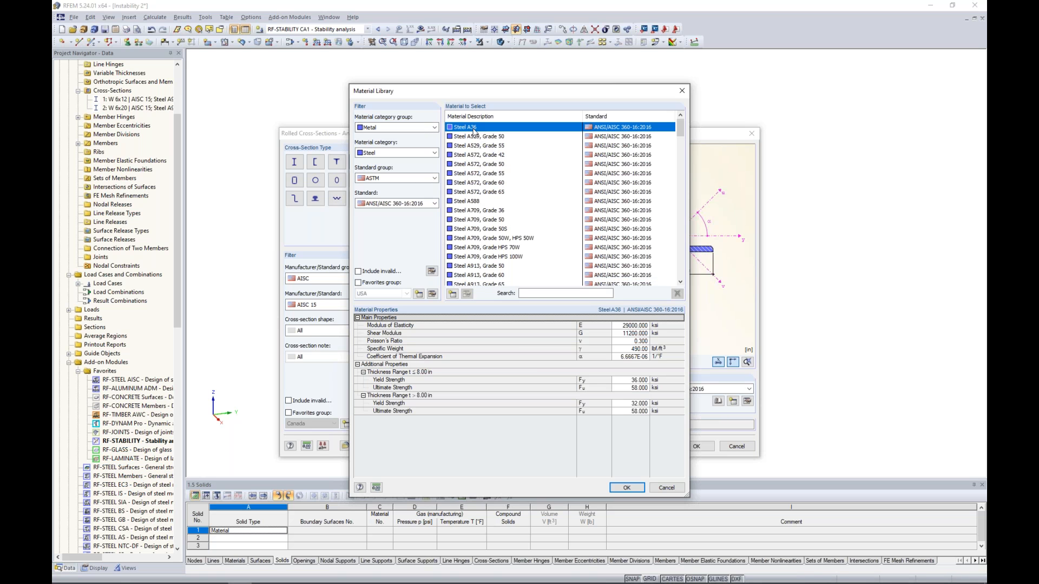
{"action": "left_click", "coordinate": [627, 488]}
{"action": "left_click", "coordinate": [697, 446]}
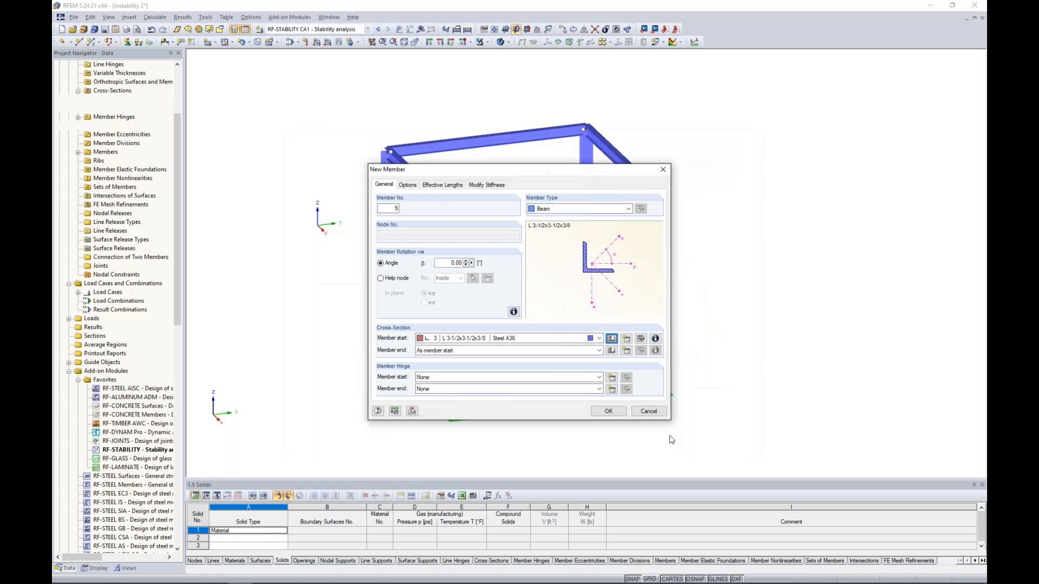
{"action": "left_click", "coordinate": [585, 212]}
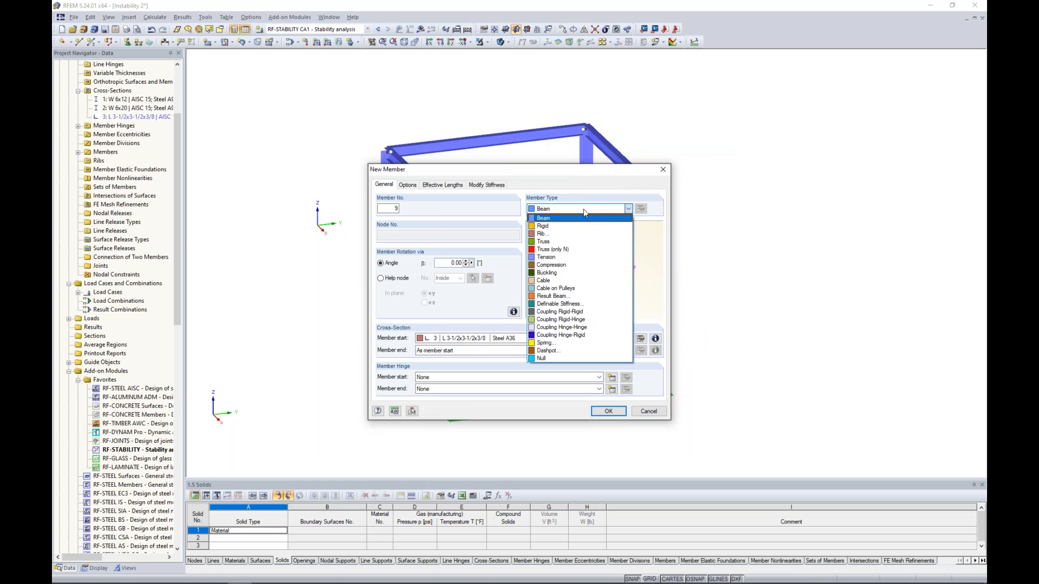
{"action": "left_click", "coordinate": [571, 258]}
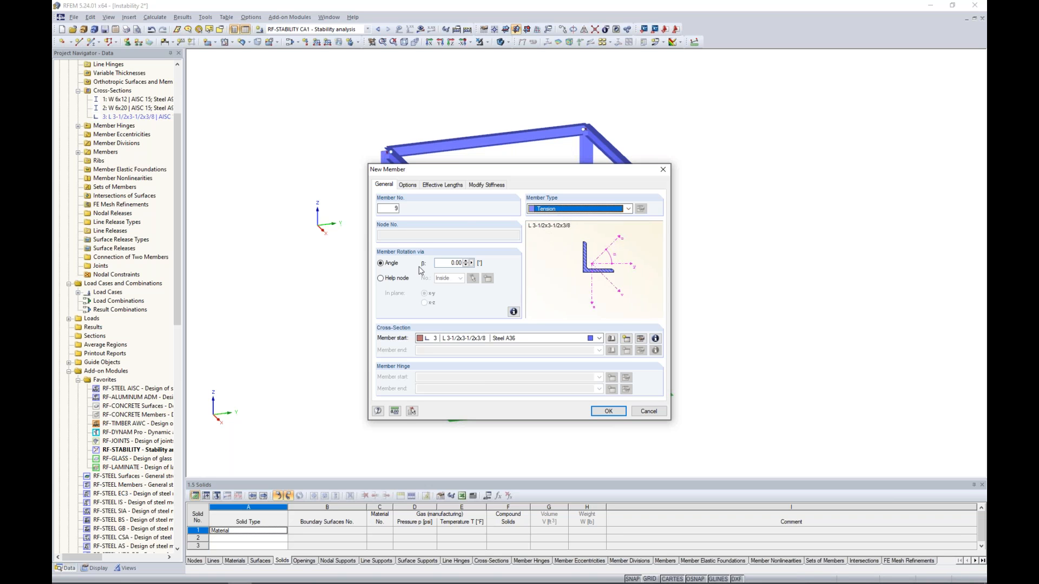
- Place diagonal angle tension members in the front and rear bays parallel to Y, each from a column base to the opposite column top
{"action": "left_click", "coordinate": [611, 412]}
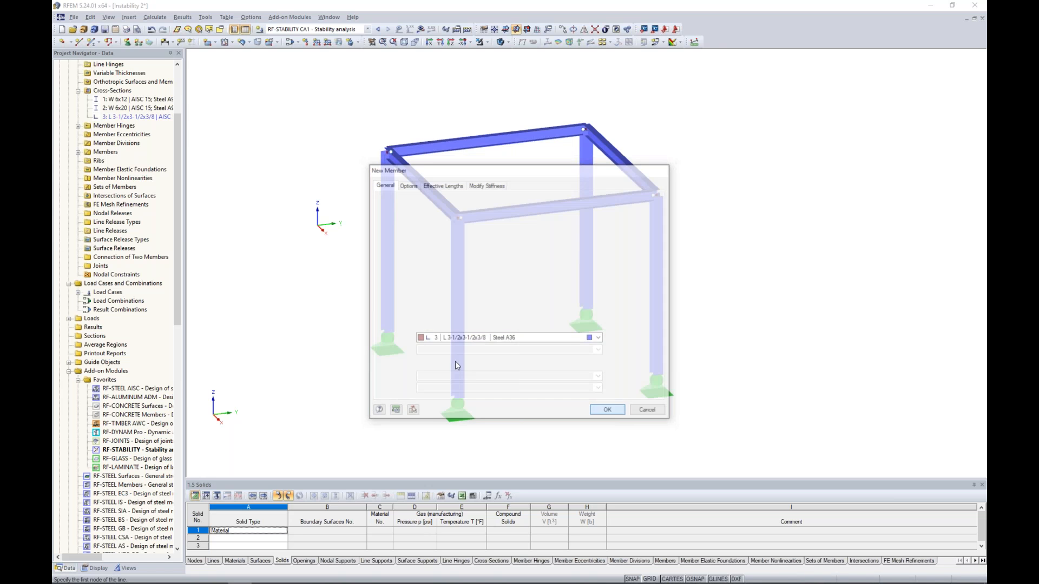
{"action": "left_click", "coordinate": [458, 398]}
{"action": "left_click", "coordinate": [657, 195]}
{"action": "left_click", "coordinate": [388, 332]}
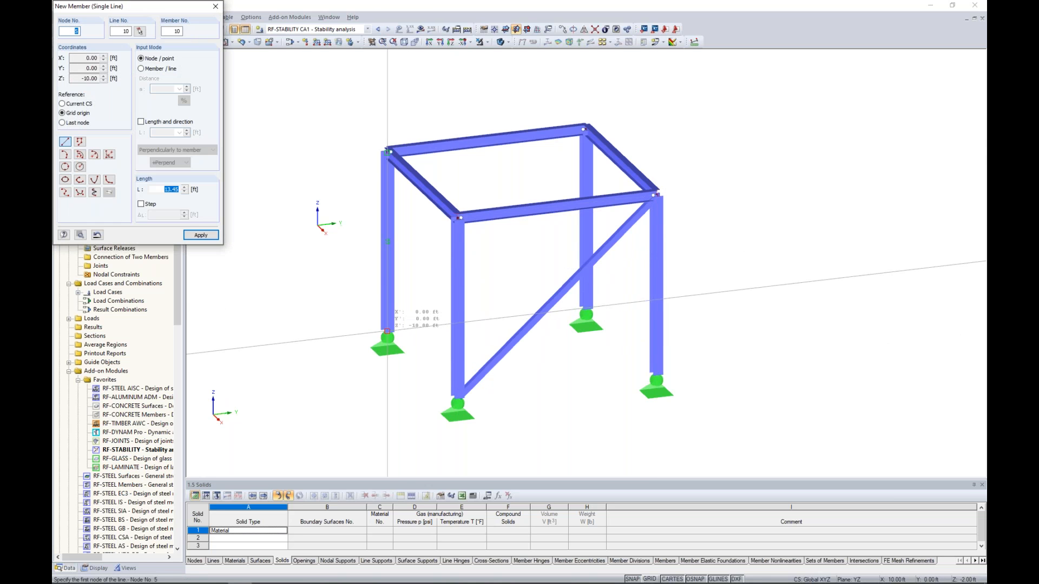
{"action": "left_click", "coordinate": [586, 129]}
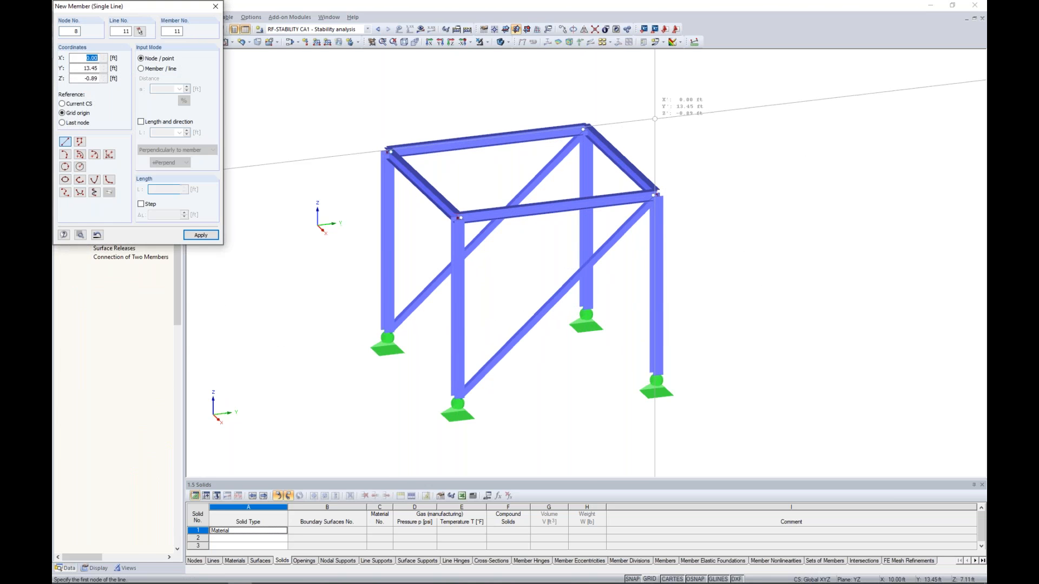
{"action": "key", "text": "Escape"}
- Switch the active load case to LC1 and calculate its results for the braced frame
{"action": "left_click", "coordinate": [358, 29]}
{"action": "left_click", "coordinate": [350, 38]}
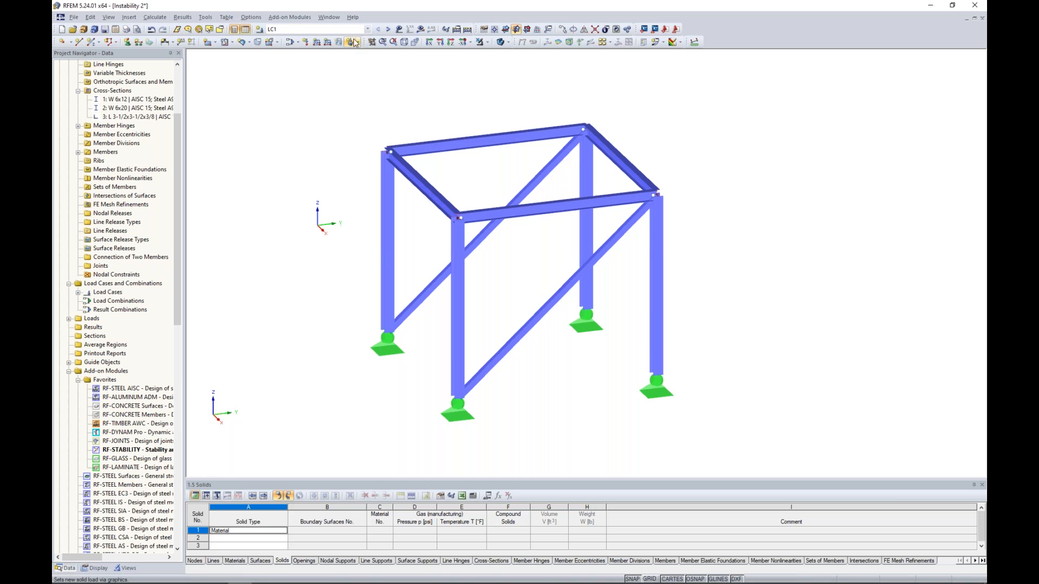
{"action": "left_click", "coordinate": [420, 29]}
{"action": "left_click", "coordinate": [500, 312]}
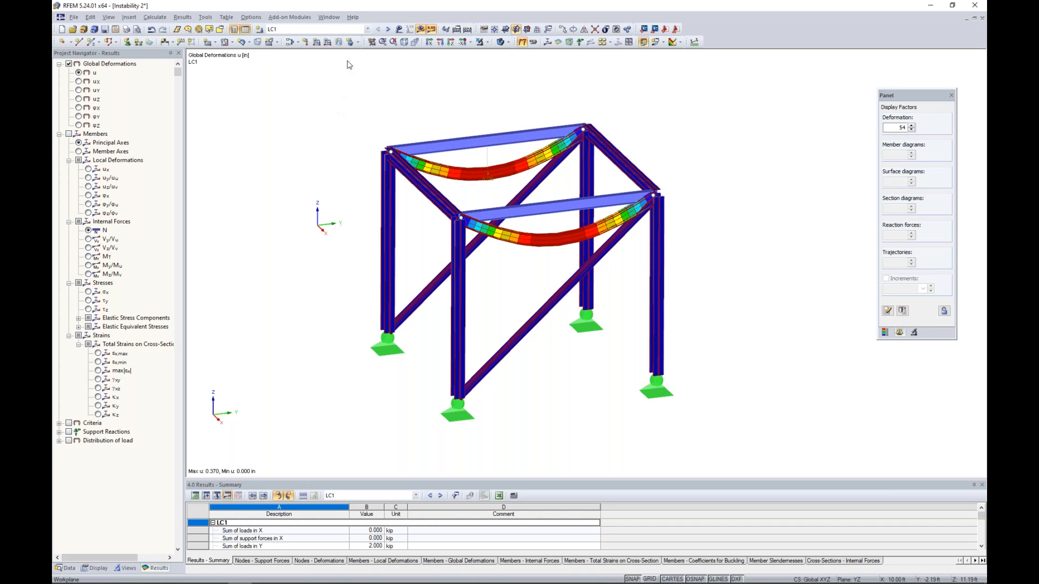
- Switch to the open Instability 3 model and bring the whole arched frame into closer view
{"action": "left_click", "coordinate": [328, 17]}
{"action": "left_click", "coordinate": [363, 153]}
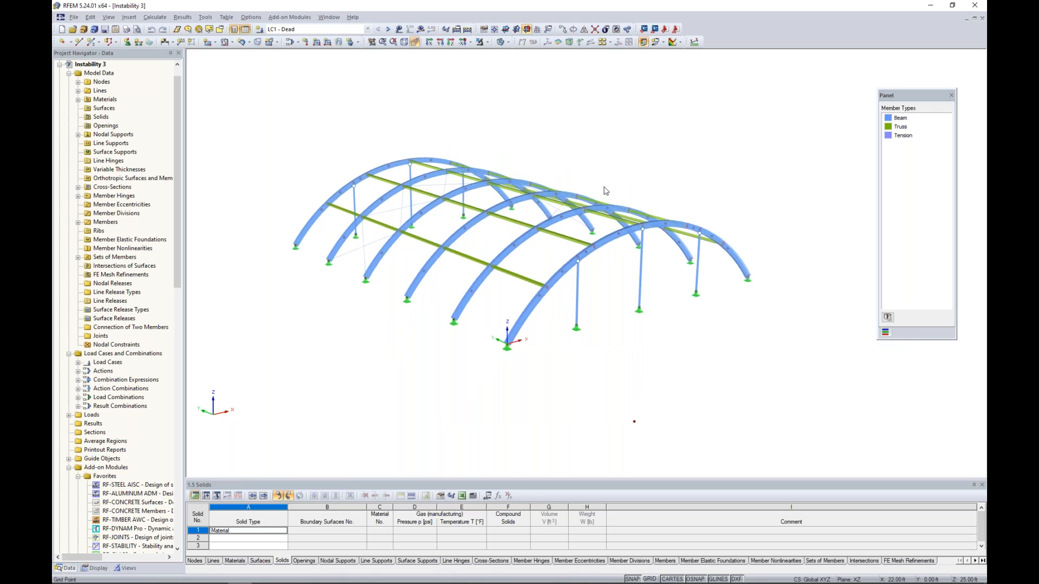
{"action": "scroll", "coordinate": [605, 191], "scroll_direction": "up", "scroll_amount": 1}
{"action": "middle_click_drag", "start_coordinate": [605, 190], "coordinate": [616, 187]}
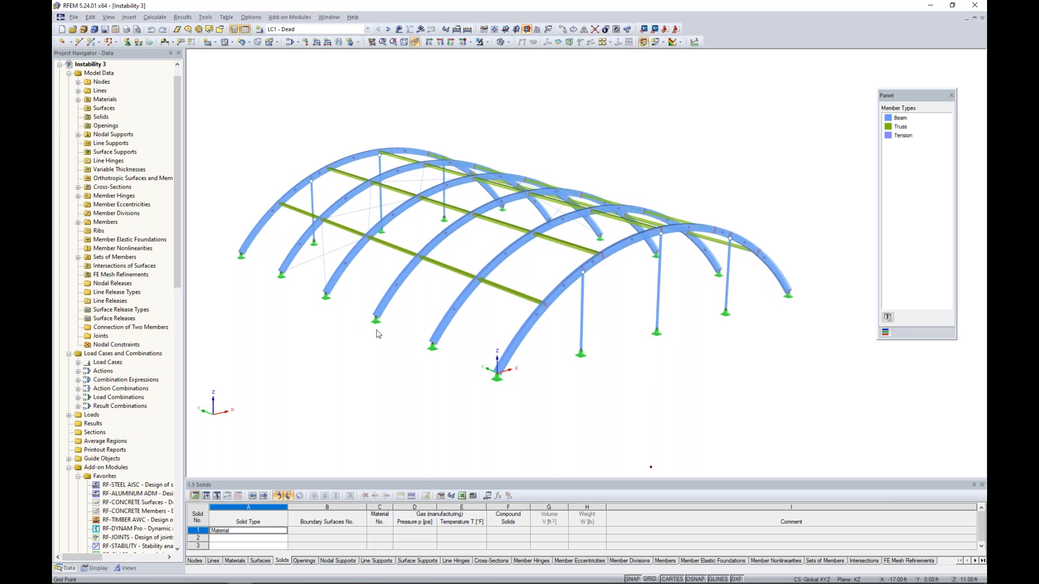
- Inspect the arched structure in standard colors, then color its graphics by member type again
{"action": "left_click", "coordinate": [96, 568]}
{"action": "scroll", "coordinate": [119, 435], "scroll_direction": "down", "scroll_amount": 10}
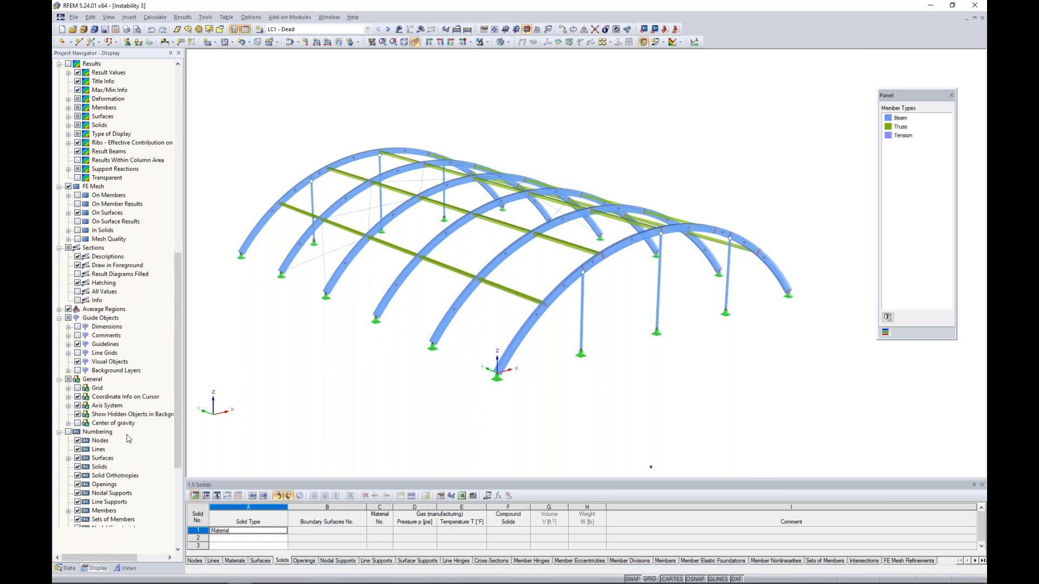
{"action": "left_click", "coordinate": [78, 388]}
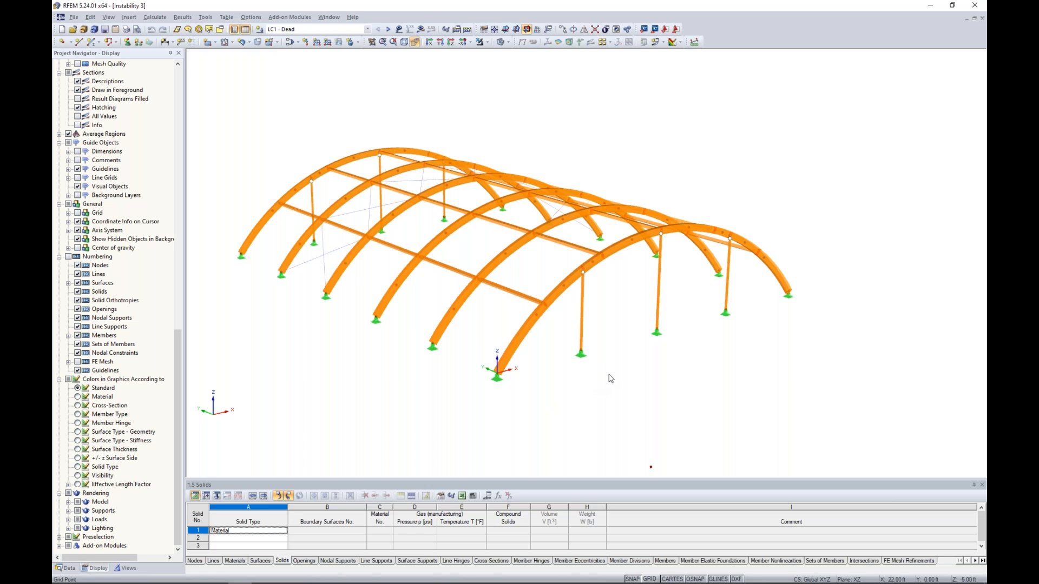
{"action": "middle_click_drag", "start_coordinate": [639, 390], "coordinate": [686, 392]}
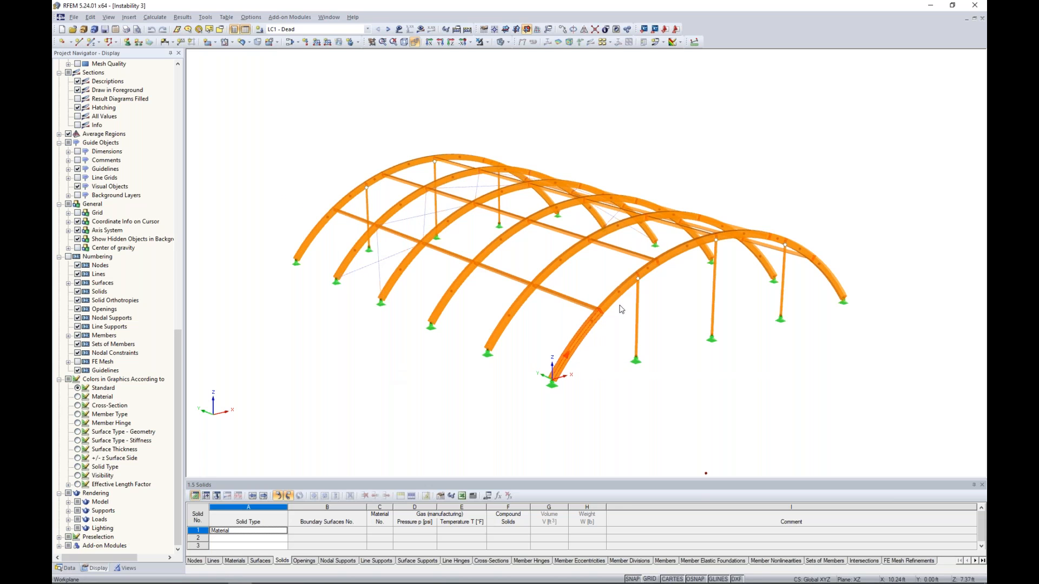
{"action": "left_click", "coordinate": [77, 415]}
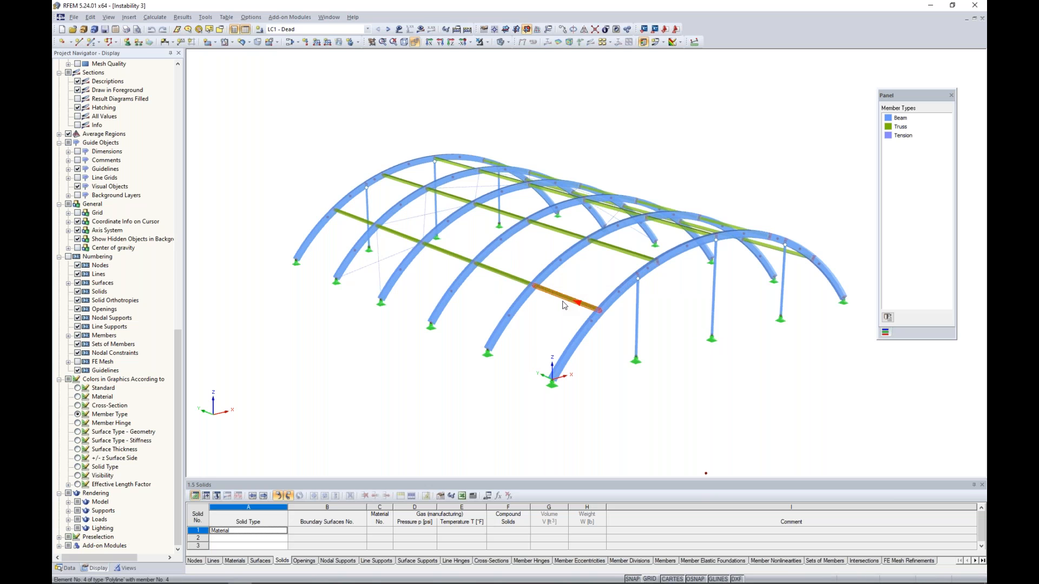
- Check the type and cross-section of a diagonal bracing rod near the second arch's base without editing it
{"action": "middle_click_drag", "start_coordinate": [540, 307], "coordinate": [576, 323], "text": "ctrl"}
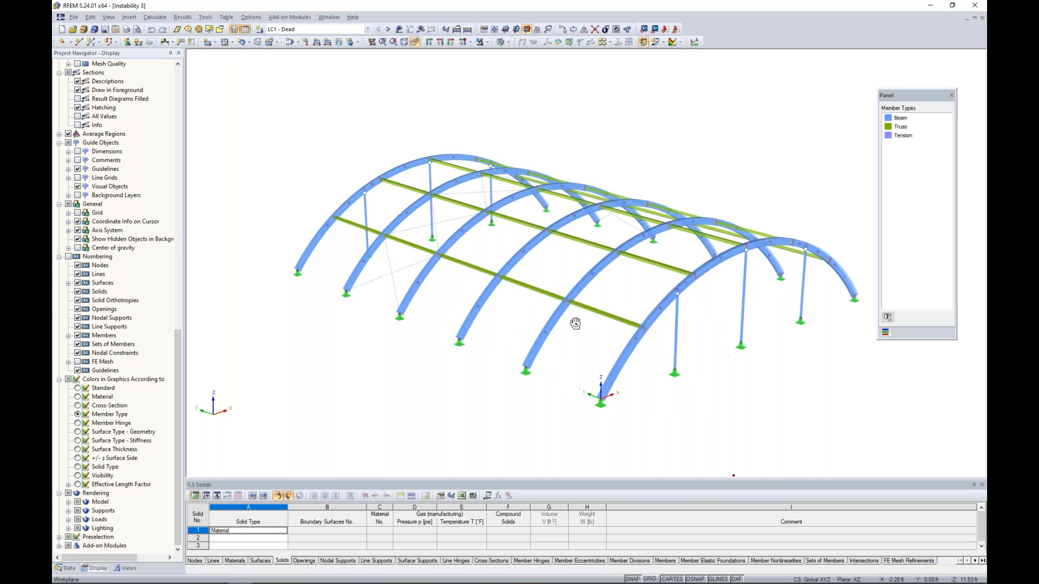
{"action": "double_click", "coordinate": [399, 271]}
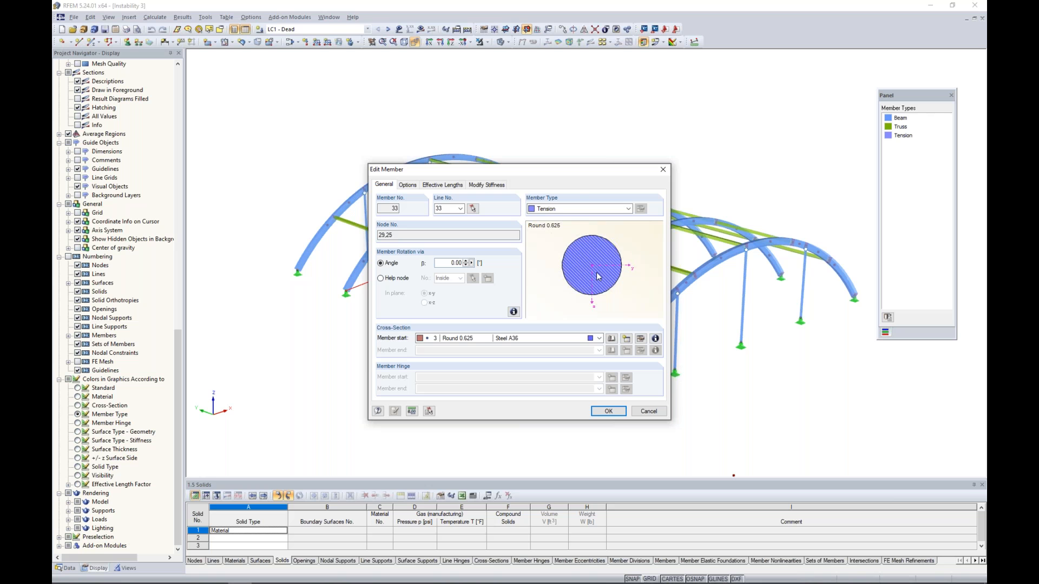
{"action": "left_click", "coordinate": [649, 411]}
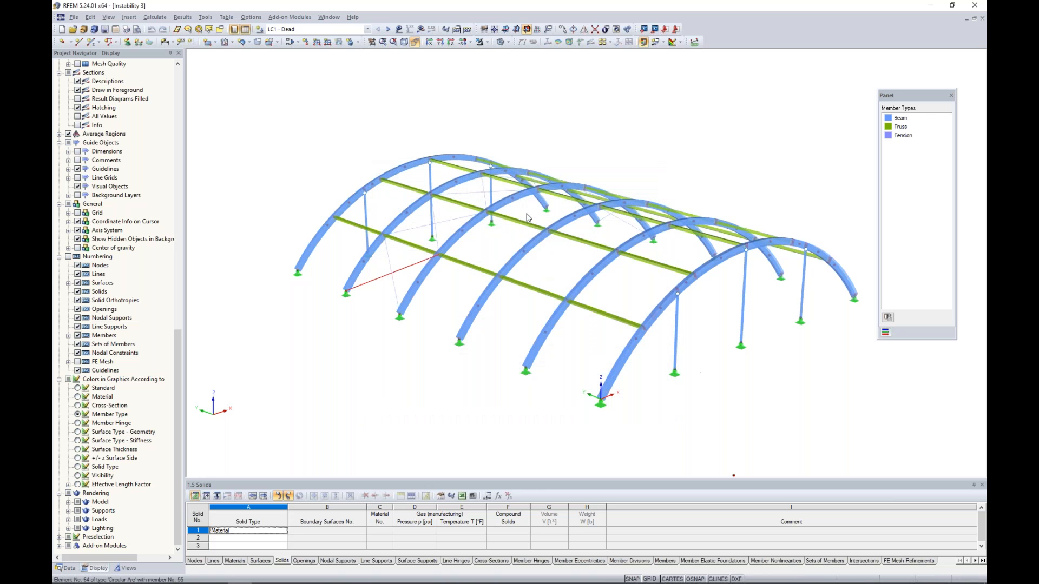
{"action": "left_click", "coordinate": [676, 332]}
{"action": "scroll", "coordinate": [752, 351], "scroll_direction": "down", "scroll_amount": 2}
{"action": "middle_click_drag", "start_coordinate": [759, 369], "coordinate": [700, 346], "text": "ctrl"}
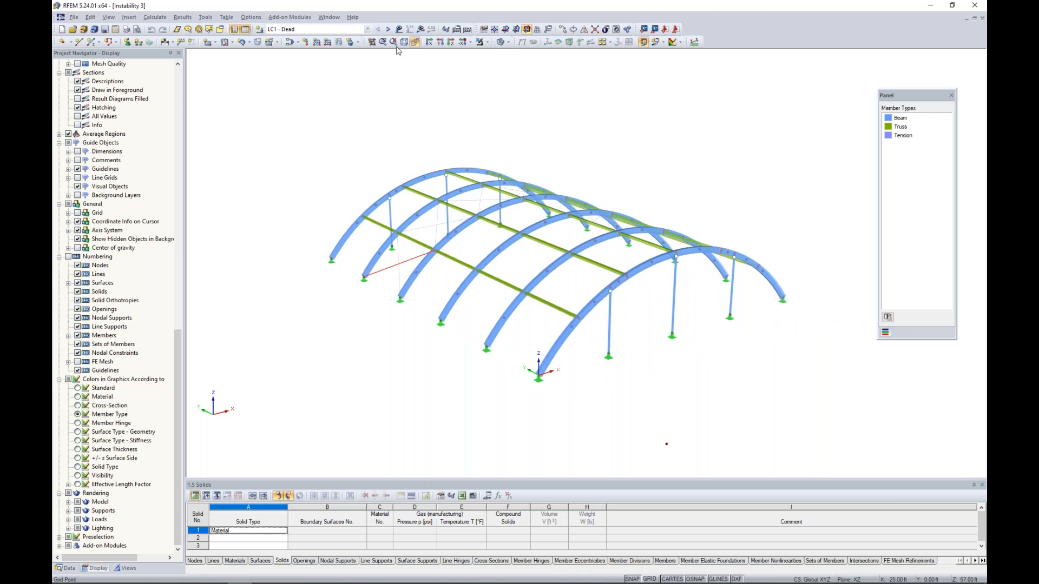
- Display the LC1 dead loads and examine them on the arches and bracing from several angles
{"action": "left_click", "coordinate": [399, 29]}
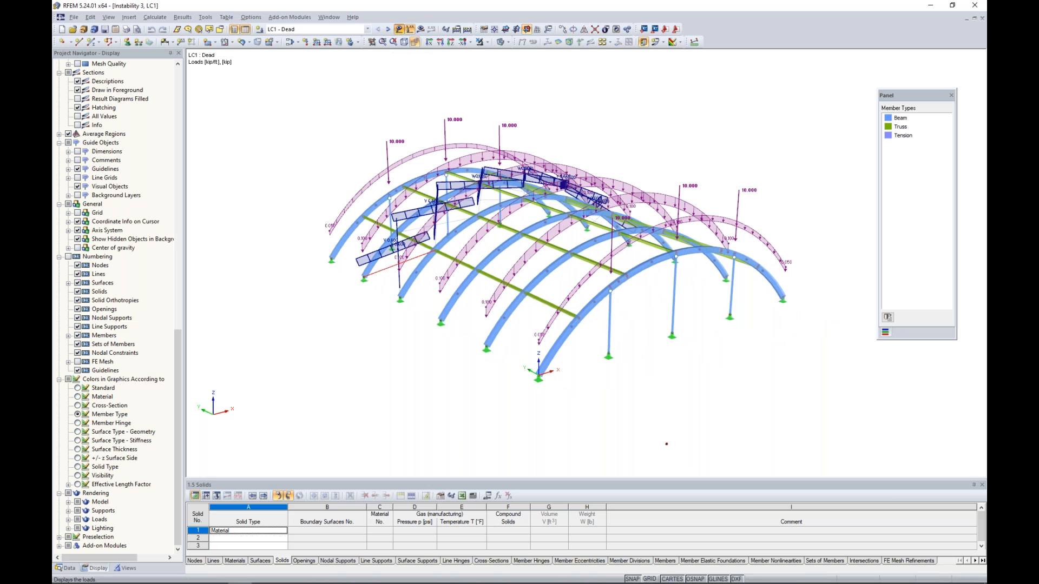
{"action": "middle_click_drag", "start_coordinate": [568, 137], "coordinate": [700, 129], "text": "ctrl"}
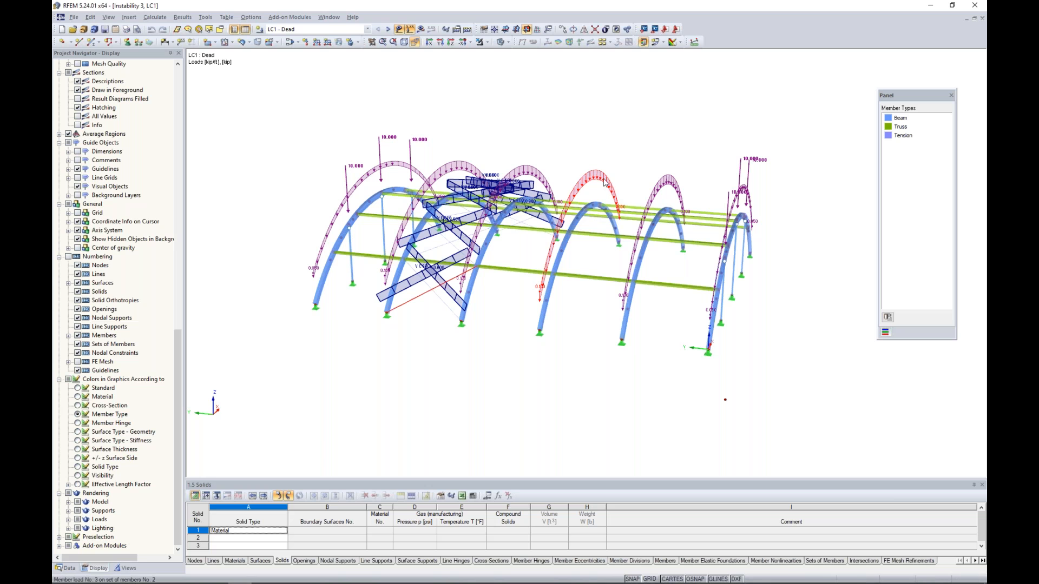
{"action": "middle_click_drag", "start_coordinate": [623, 146], "coordinate": [544, 153], "text": "ctrl"}
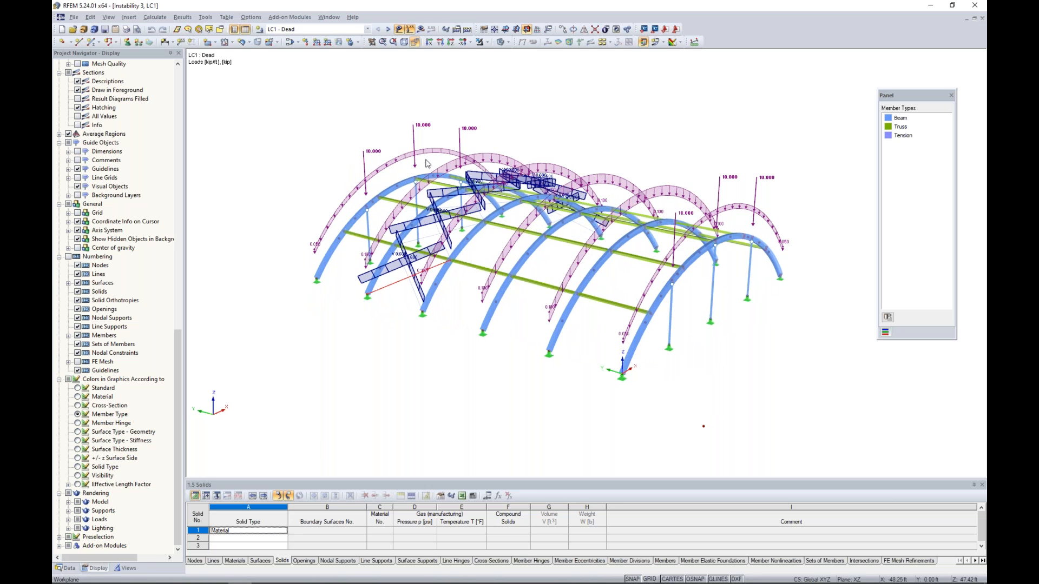
{"action": "middle_click_drag", "start_coordinate": [743, 238], "coordinate": [420, 260], "text": "ctrl"}
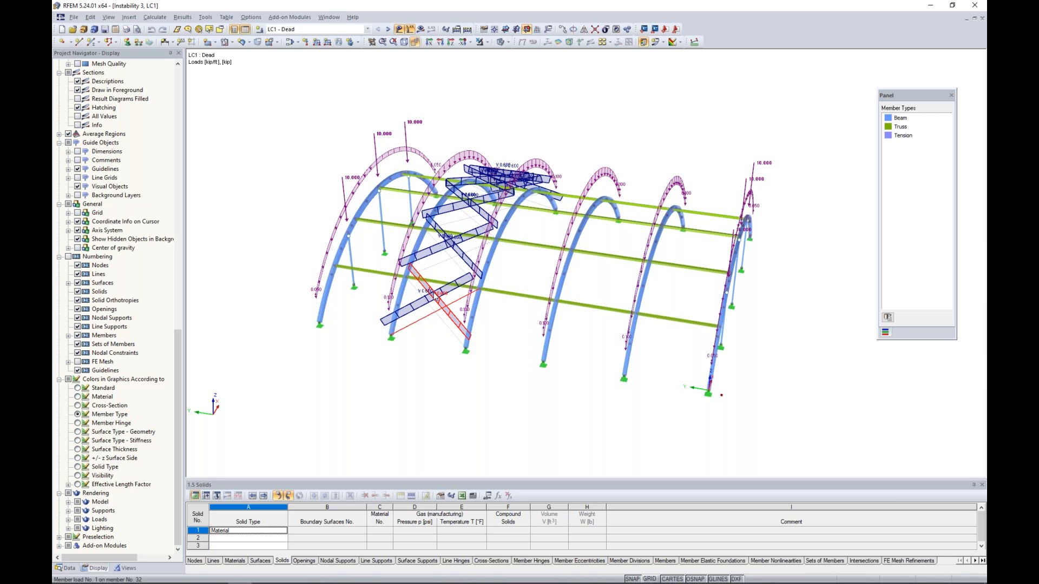
{"action": "middle_click_drag", "start_coordinate": [478, 396], "coordinate": [406, 389], "text": "ctrl"}
- Examine the loads of LC2 - Snow (Balanced) and LC3 - Snow (Unbalanced) on the arches
{"action": "left_click", "coordinate": [388, 29]}
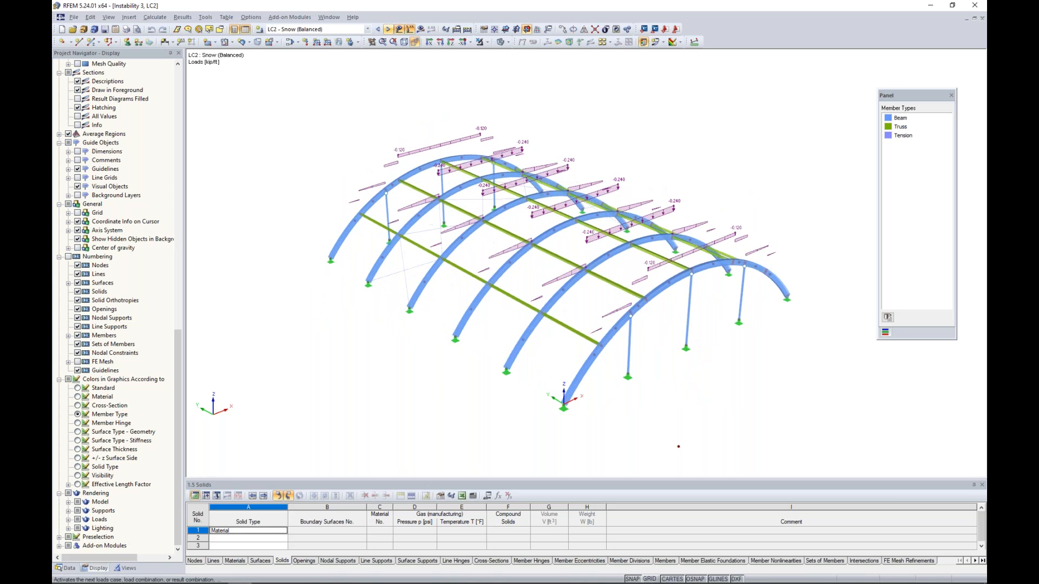
{"action": "middle_click_drag", "start_coordinate": [570, 121], "coordinate": [664, 132], "text": "ctrl"}
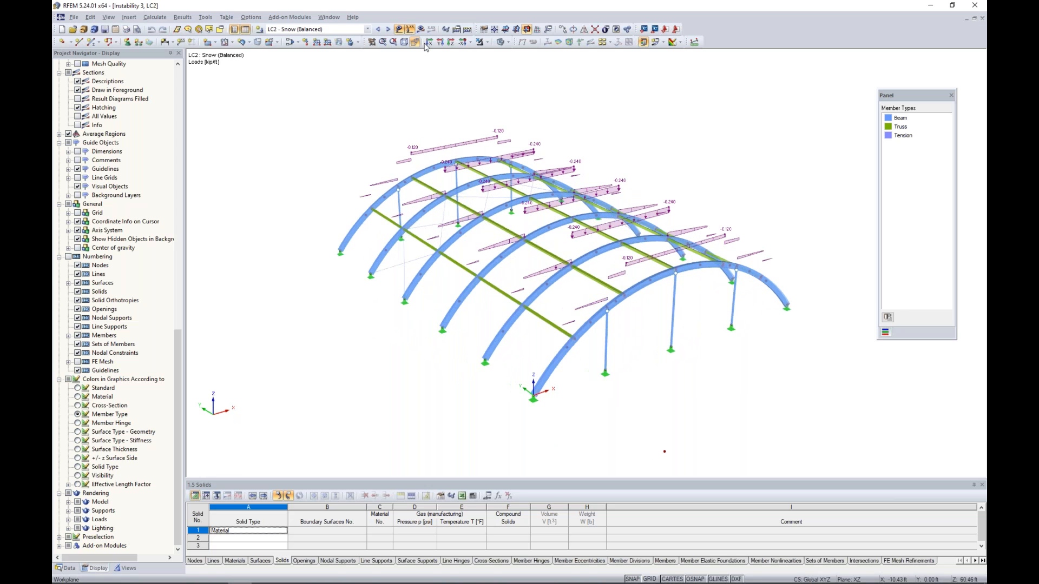
{"action": "left_click", "coordinate": [389, 29]}
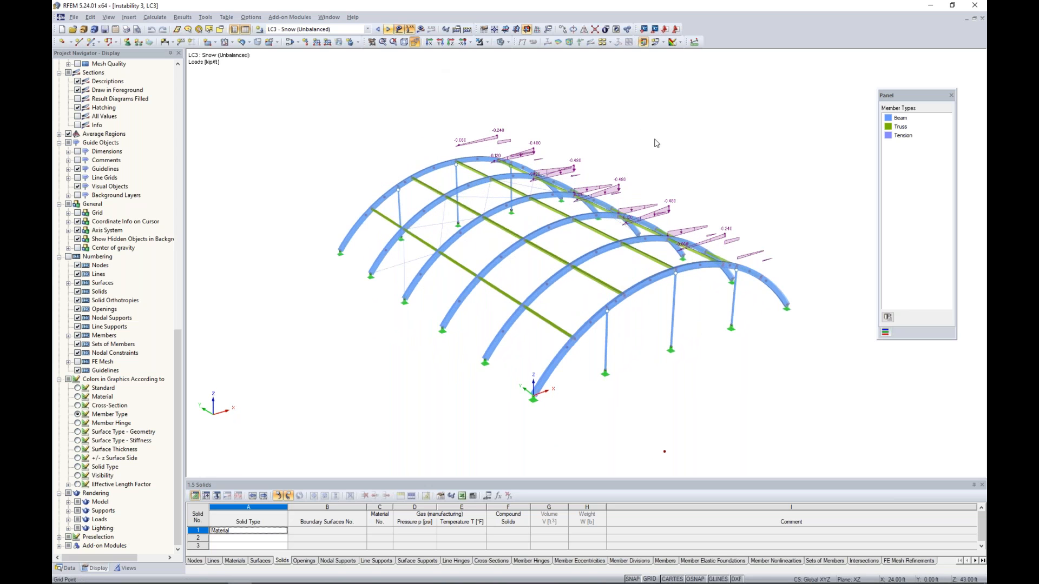
{"action": "middle_click_drag", "start_coordinate": [690, 181], "coordinate": [676, 165], "text": "ctrl"}
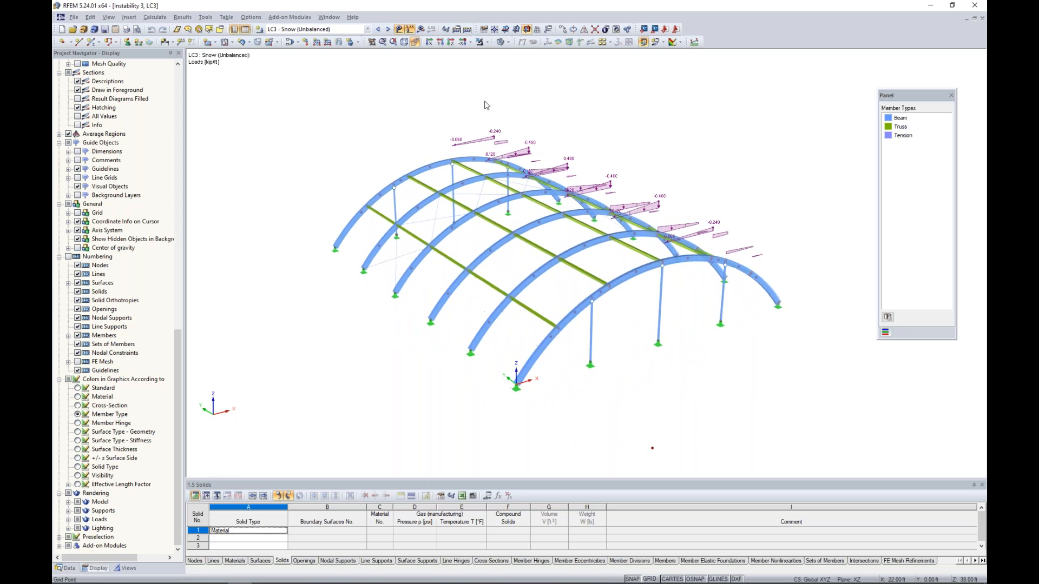
- Activate load combination CO2 - 1.2D + 0.5S1 and calculate it with the loads hidden
{"action": "left_click", "coordinate": [388, 29]}
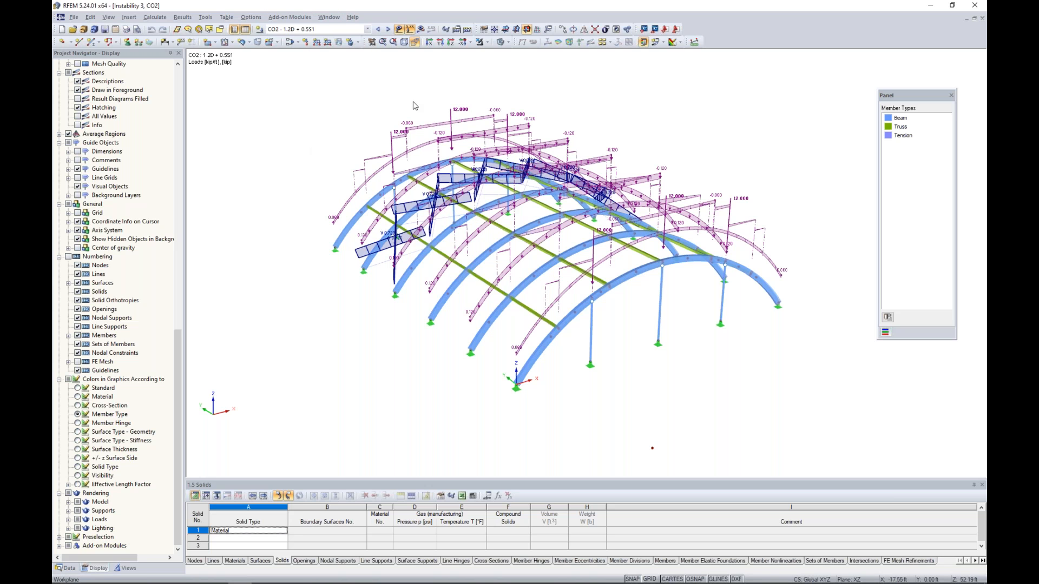
{"action": "left_click", "coordinate": [398, 30]}
{"action": "left_click", "coordinate": [420, 30]}
{"action": "left_click", "coordinate": [502, 311]}
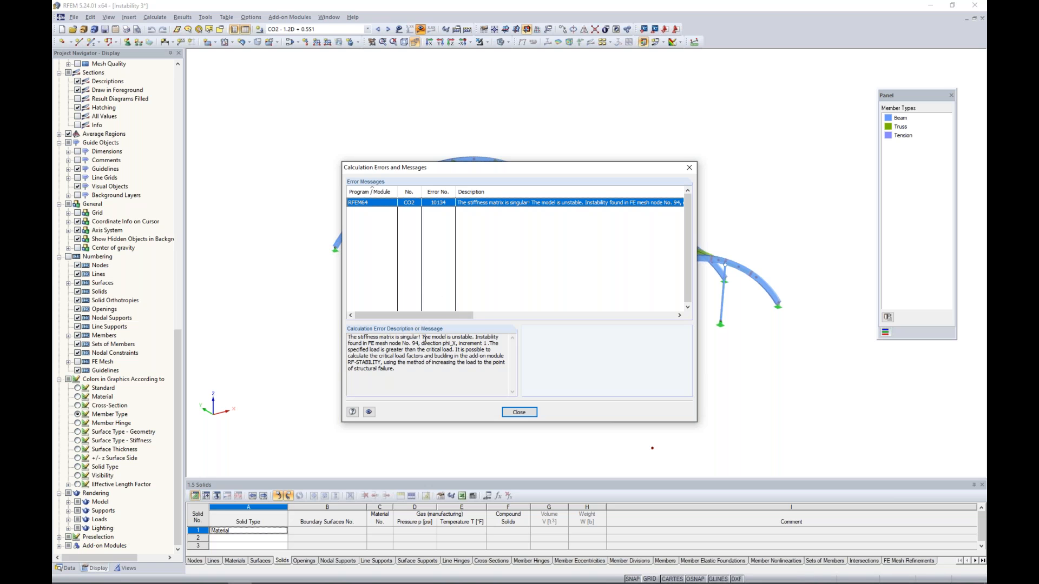
- Review the calculation error description for CO2 and the unstable location marked in the model, and dismiss the report
{"action": "left_click_drag", "start_coordinate": [501, 171], "coordinate": [525, 362]}
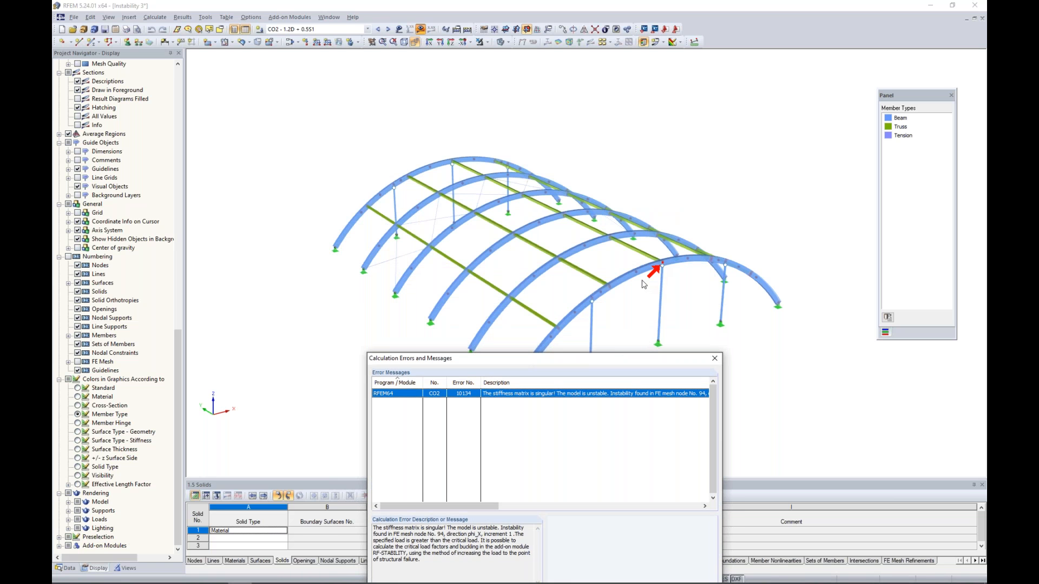
{"action": "left_click_drag", "start_coordinate": [605, 359], "coordinate": [602, 179]}
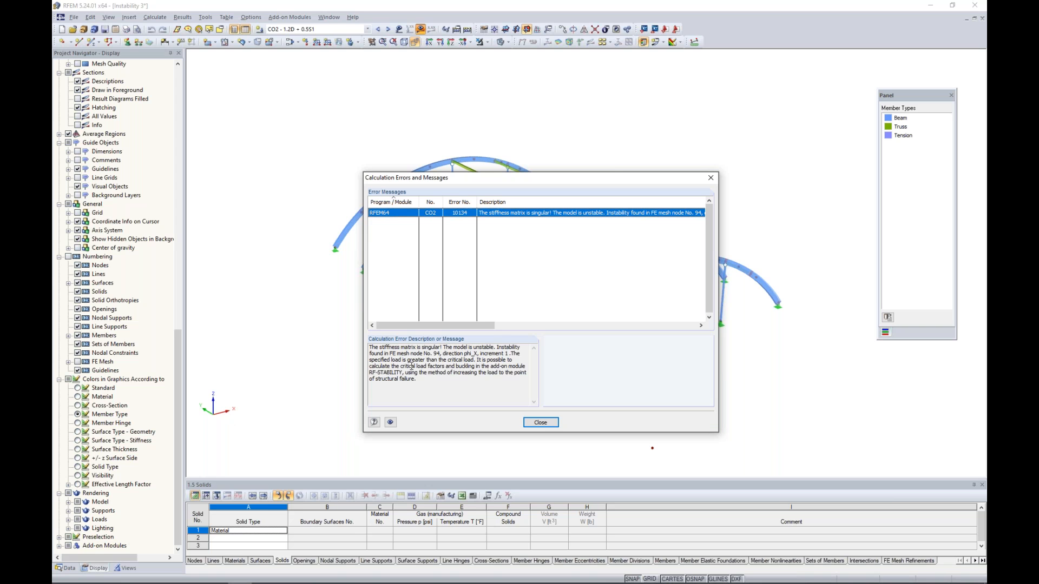
{"action": "left_click_drag", "start_coordinate": [369, 358], "coordinate": [472, 358]}
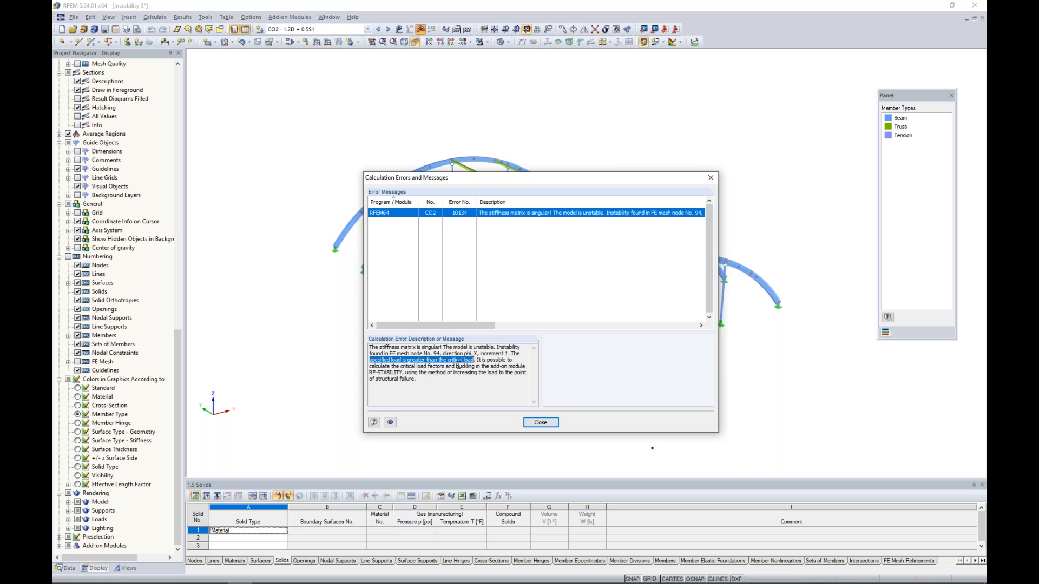
{"action": "left_click", "coordinate": [540, 423]}
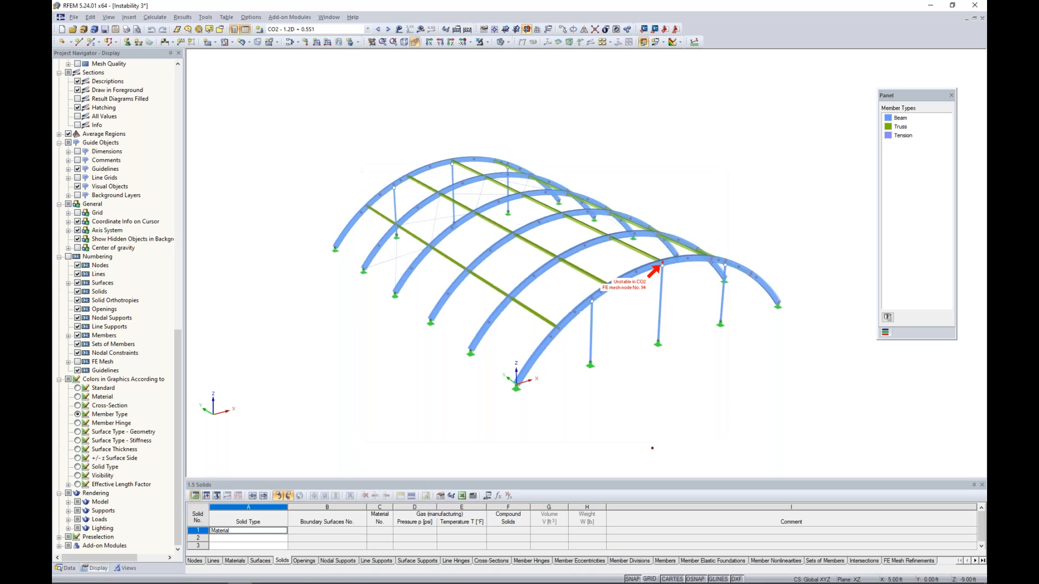
- Set CO2's method of analysis to geometrically linear and recalculate the load combination
{"action": "left_click", "coordinate": [291, 42]}
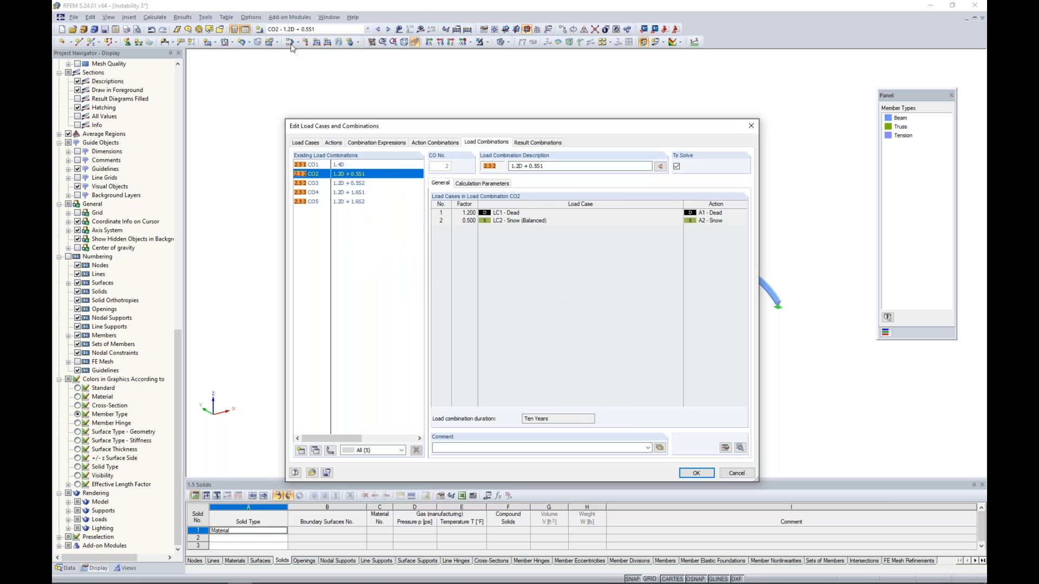
{"action": "left_click", "coordinate": [465, 184]}
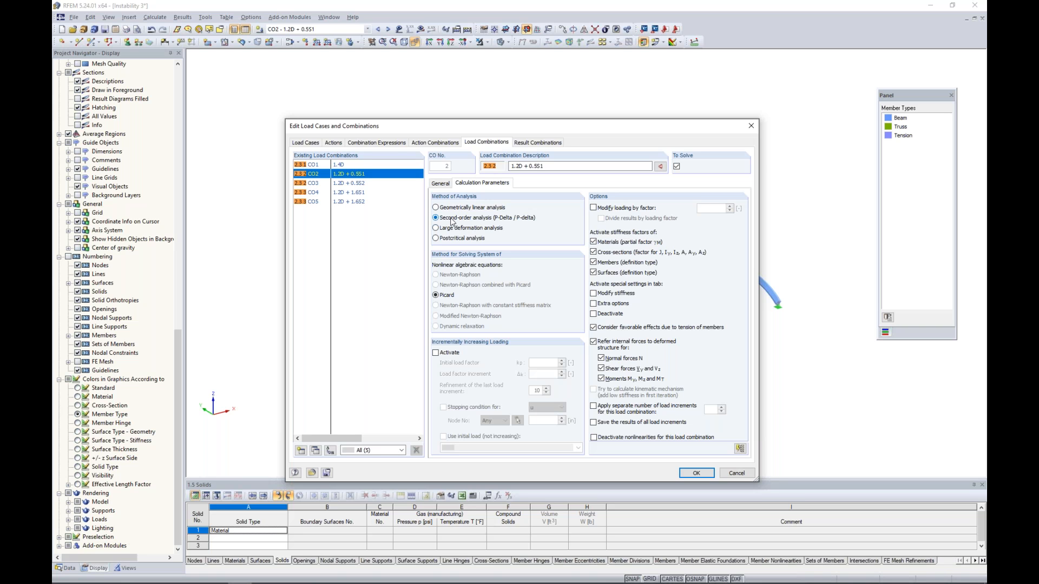
{"action": "left_click", "coordinate": [453, 209]}
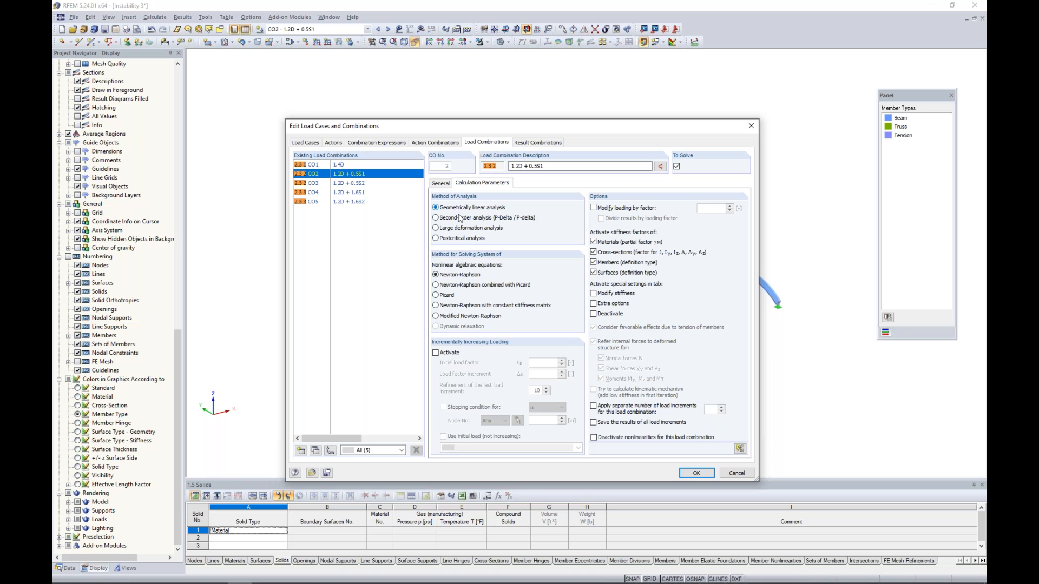
{"action": "left_click", "coordinate": [697, 474]}
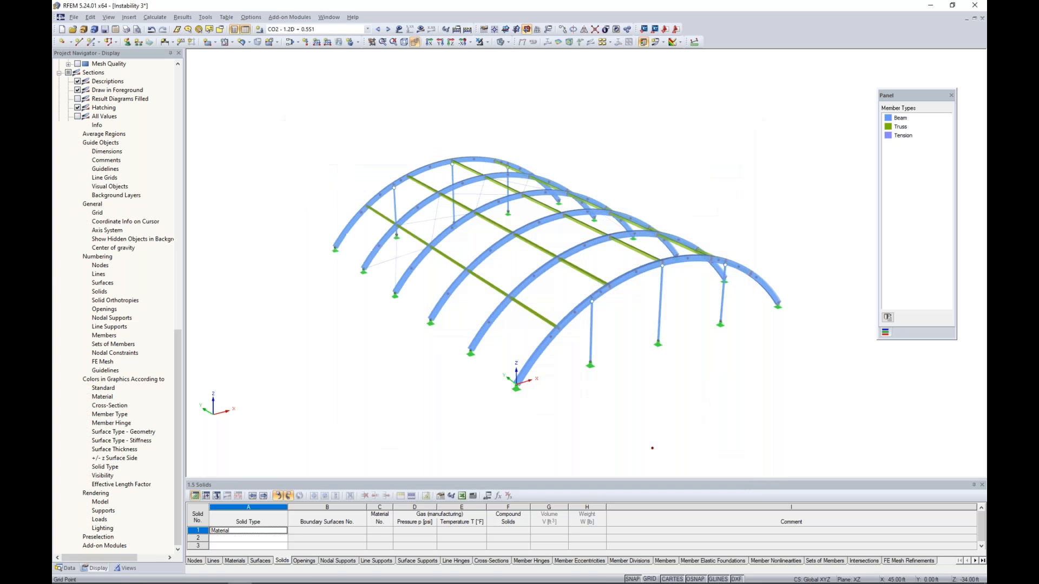
{"action": "left_click", "coordinate": [420, 28]}
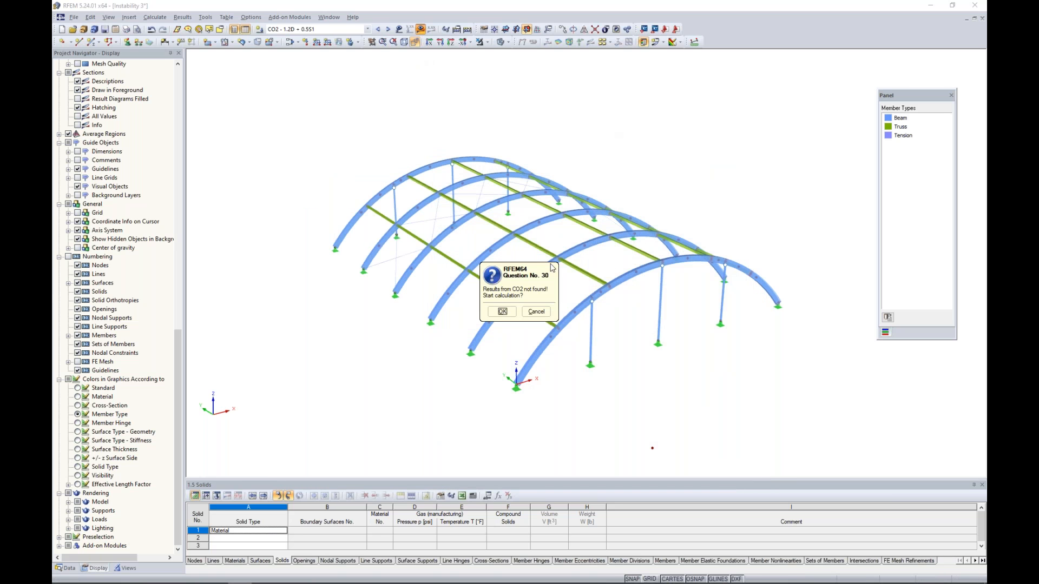
{"action": "left_click", "coordinate": [502, 312]}
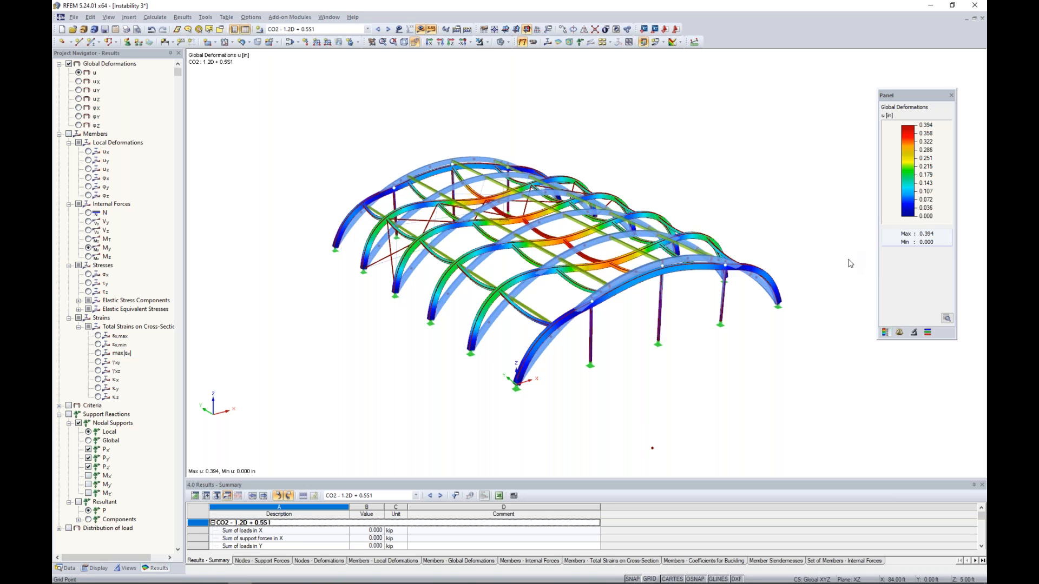
- Reduce the deformation display factor to 26.25 and bring back the color scale of the global deformations
{"action": "left_click", "coordinate": [900, 333]}
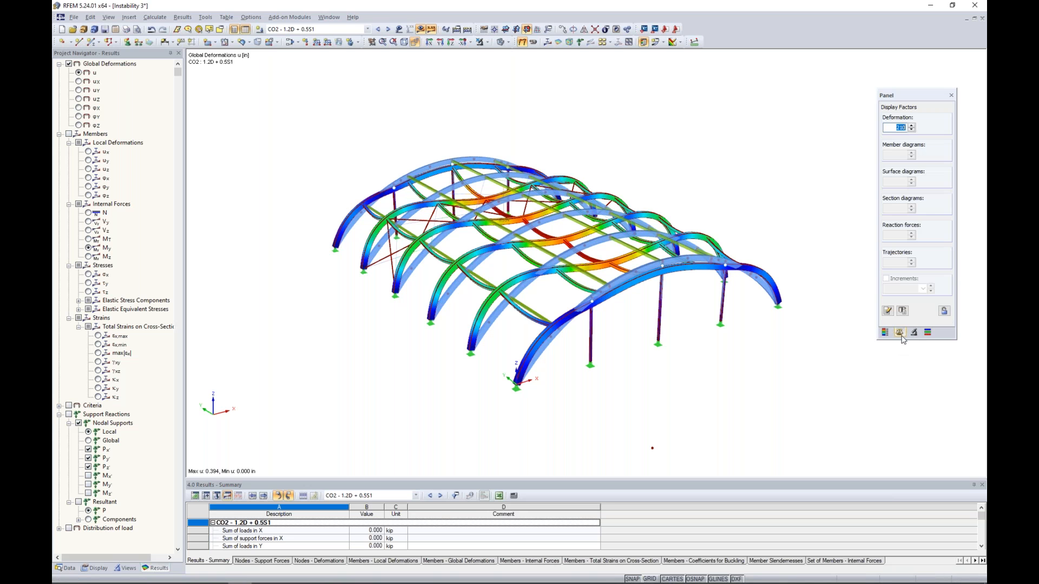
{"action": "left_click", "coordinate": [912, 131]}
{"action": "left_click", "coordinate": [912, 131]}
{"action": "left_click", "coordinate": [912, 131]}
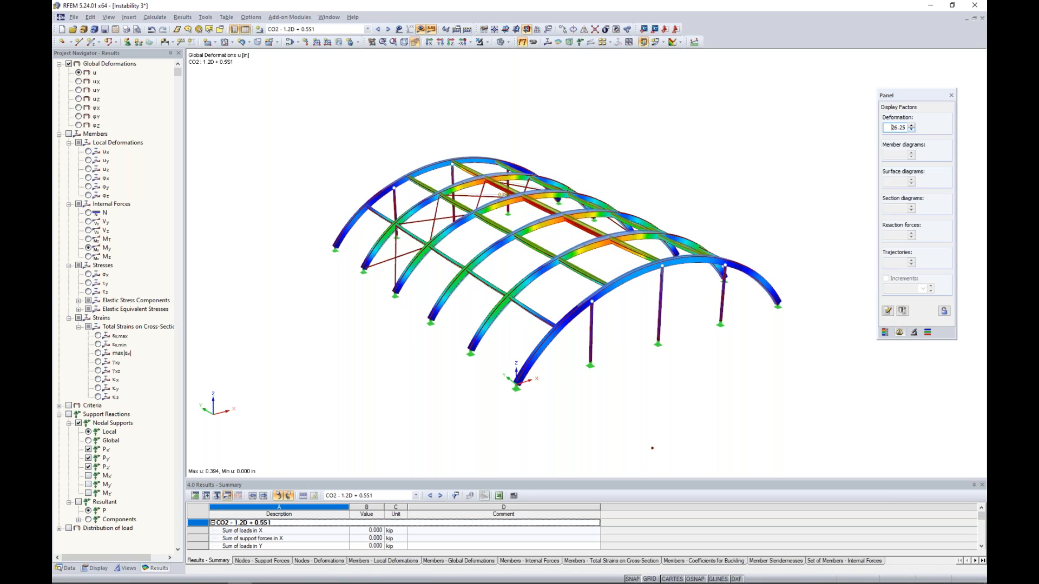
{"action": "left_click", "coordinate": [885, 332]}
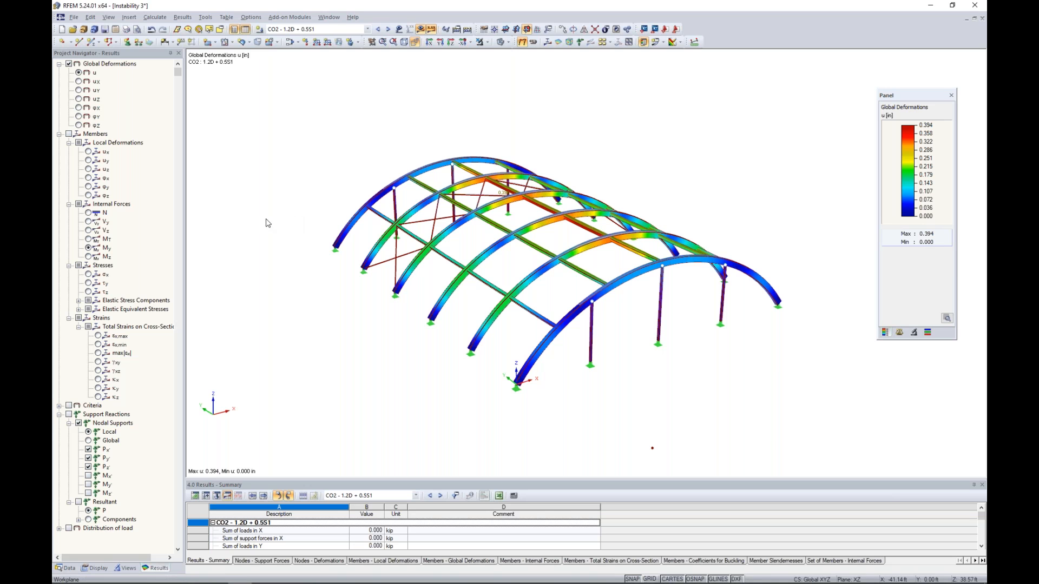
- Open the RF-STABILITY add-on module, import the axial forces from CO2 - 1.2D + 0.5S1, and calculate the stability analysis
{"action": "left_click", "coordinate": [68, 569]}
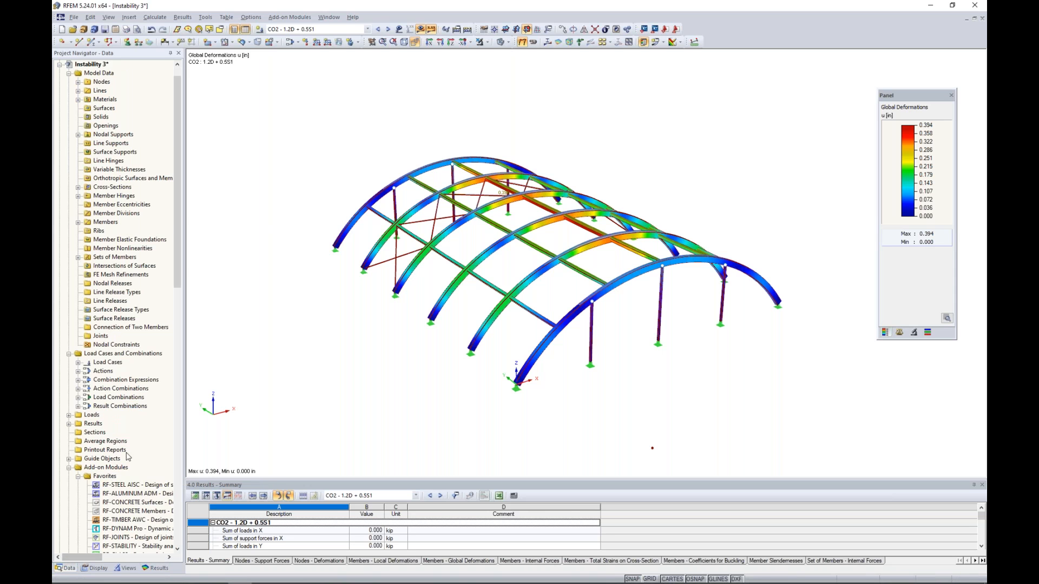
{"action": "scroll", "coordinate": [128, 437], "scroll_direction": "down", "scroll_amount": 5}
{"action": "double_click", "coordinate": [130, 415]}
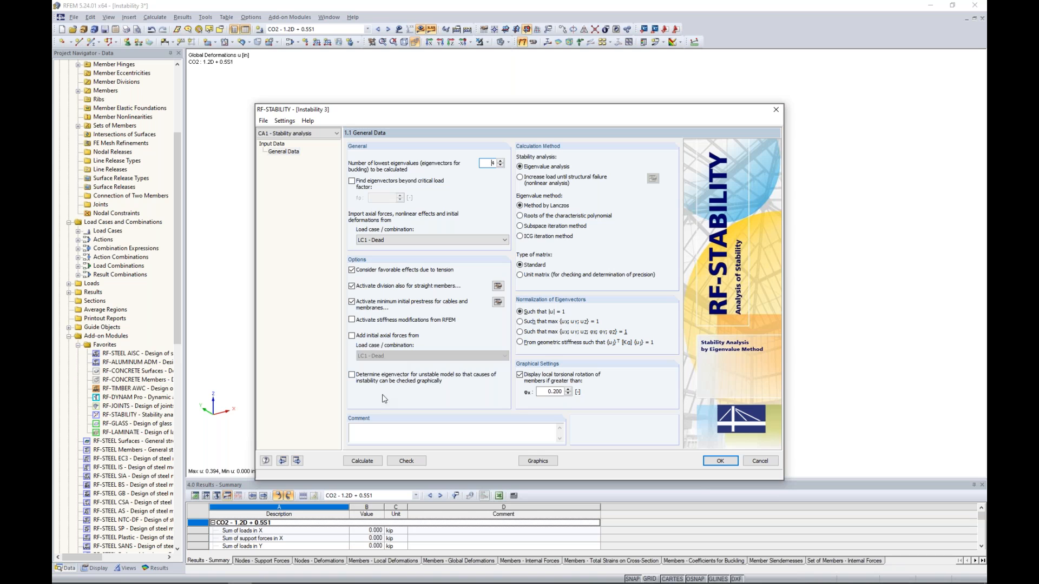
{"action": "left_click", "coordinate": [392, 240]}
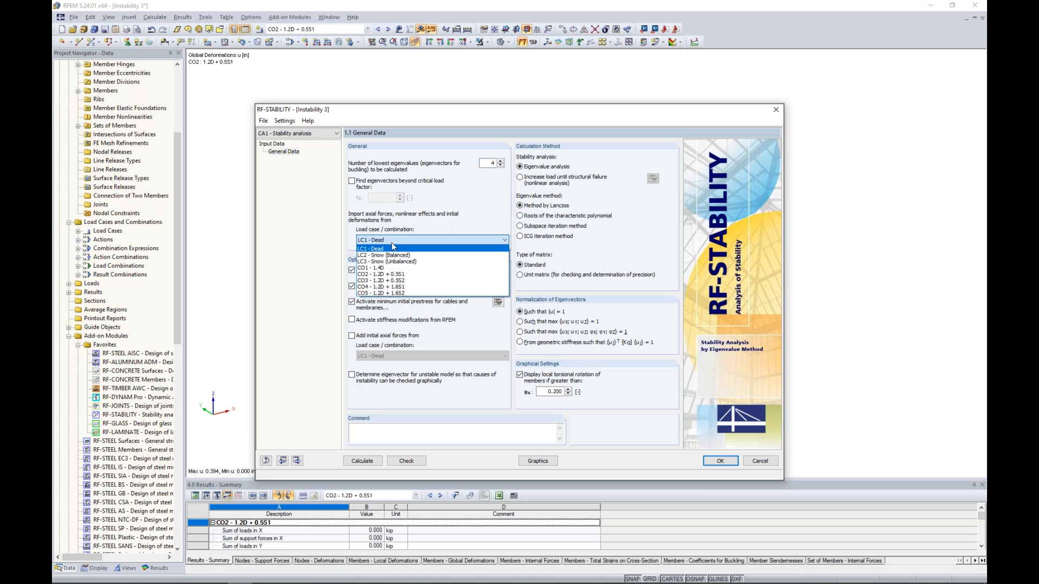
{"action": "left_click", "coordinate": [388, 274]}
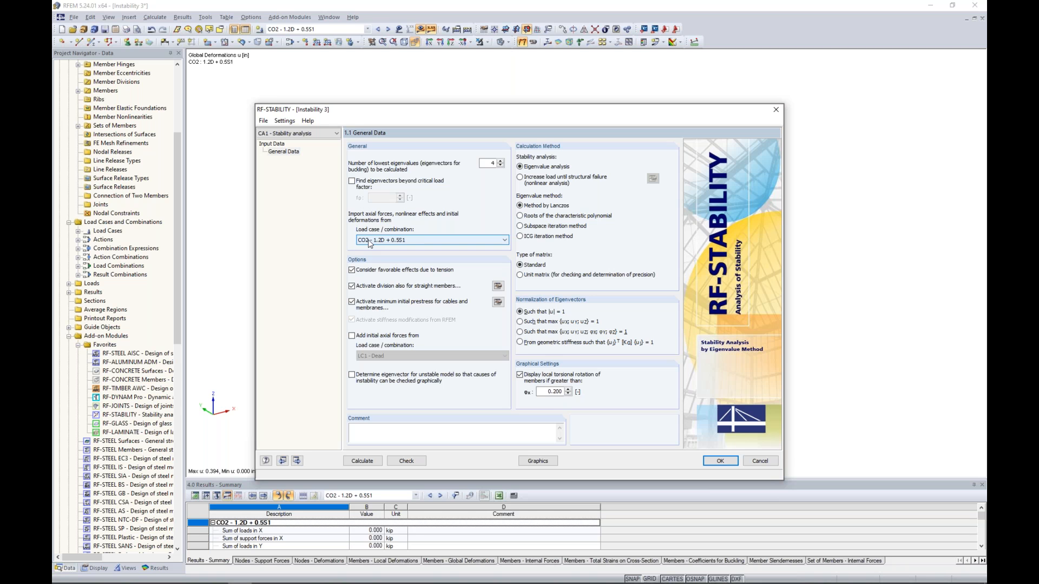
{"action": "left_click", "coordinate": [362, 461]}
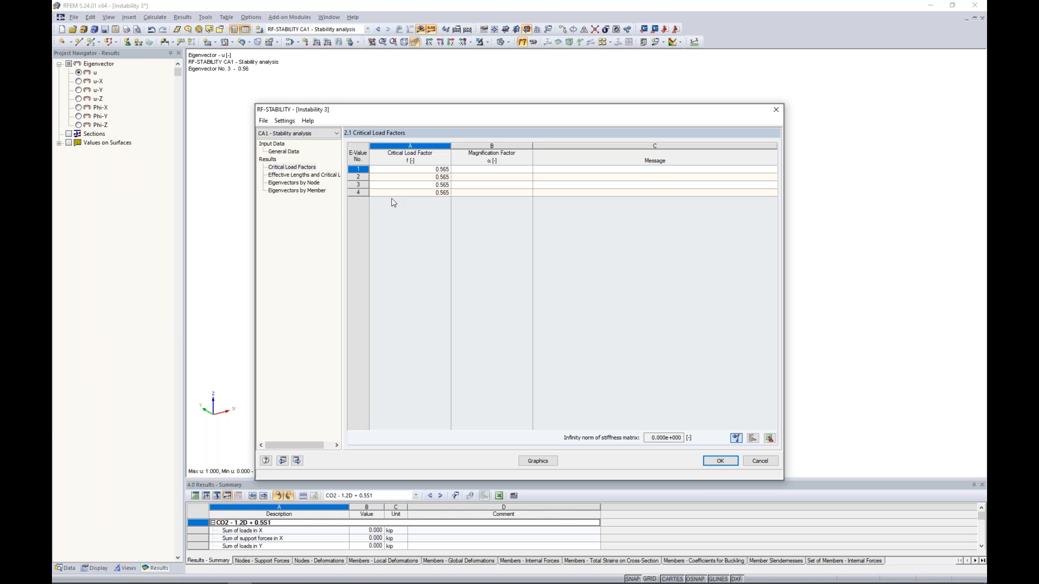
- Compare the first three critical load factors with their buckling shapes in the model
{"action": "left_click_drag", "start_coordinate": [461, 120], "coordinate": [463, 366]}
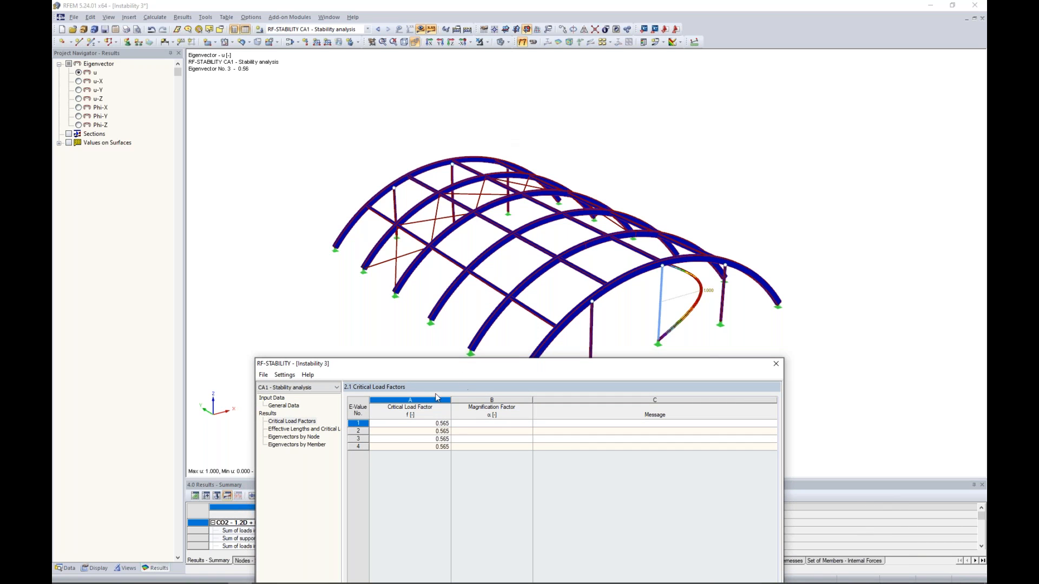
{"action": "left_click", "coordinate": [413, 425]}
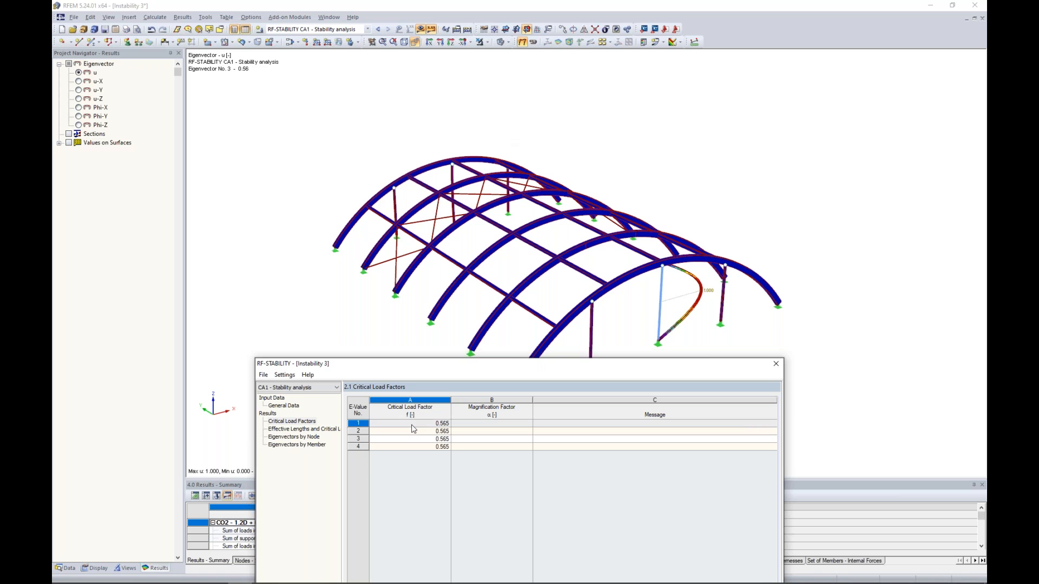
{"action": "left_click", "coordinate": [414, 430]}
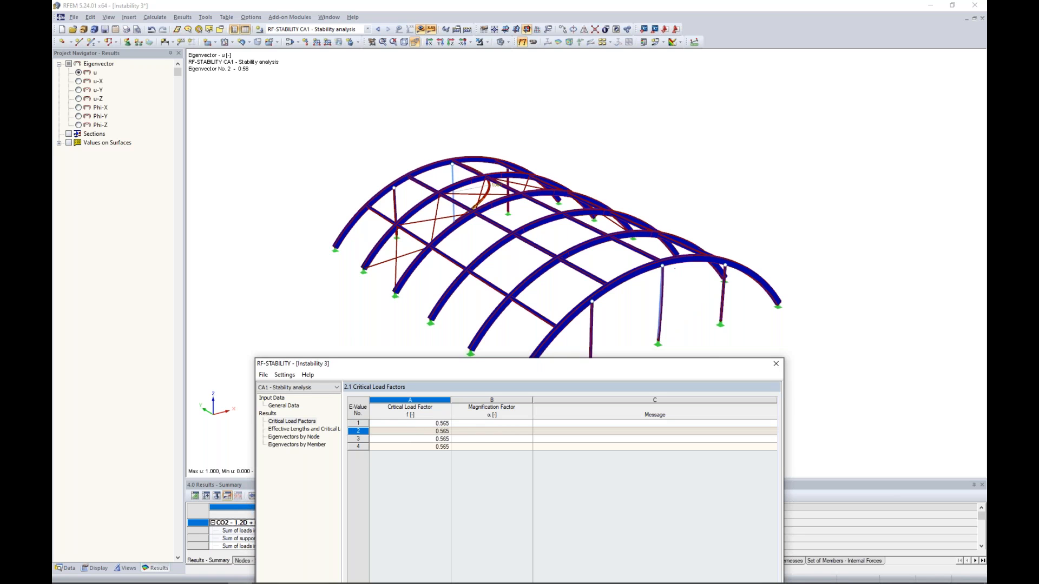
{"action": "left_click", "coordinate": [413, 439]}
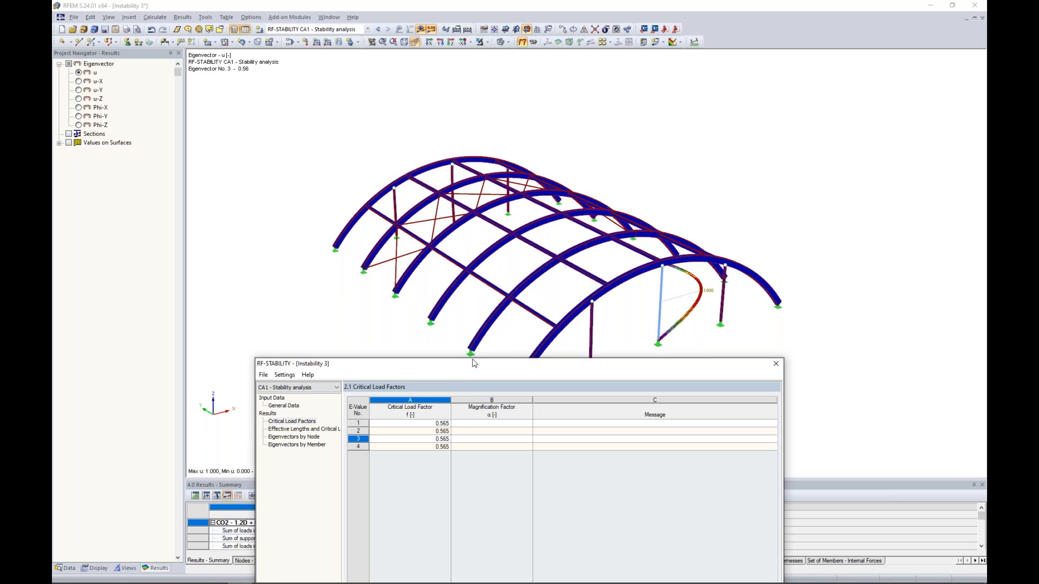
{"action": "left_click_drag", "start_coordinate": [478, 363], "coordinate": [503, 265]}
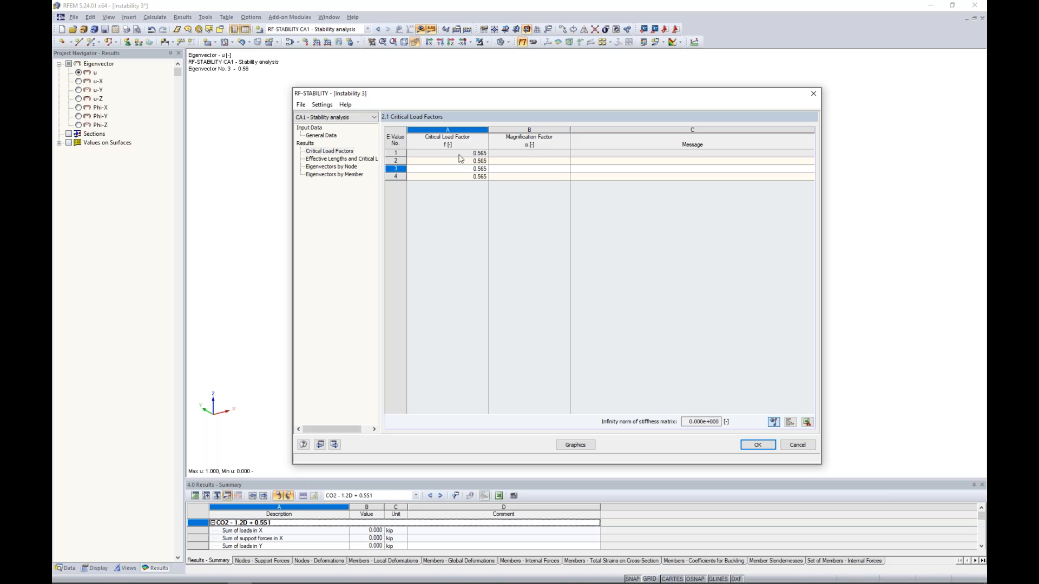
- Review the stability analysis's general data and critical load factors against the buckled end-wall column in the model
{"action": "left_click", "coordinate": [331, 137]}
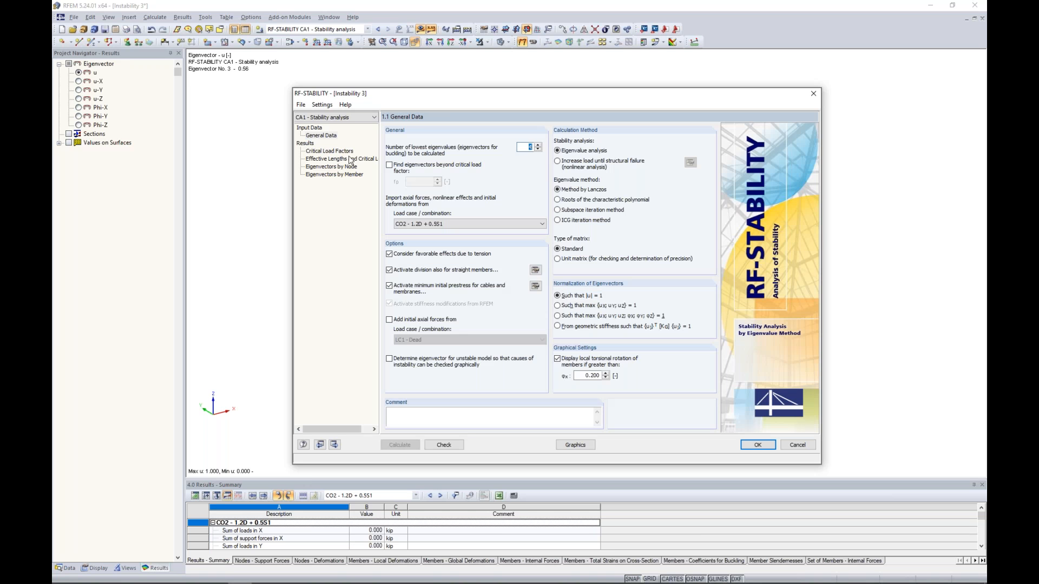
{"action": "left_click_drag", "start_coordinate": [463, 99], "coordinate": [405, 391]}
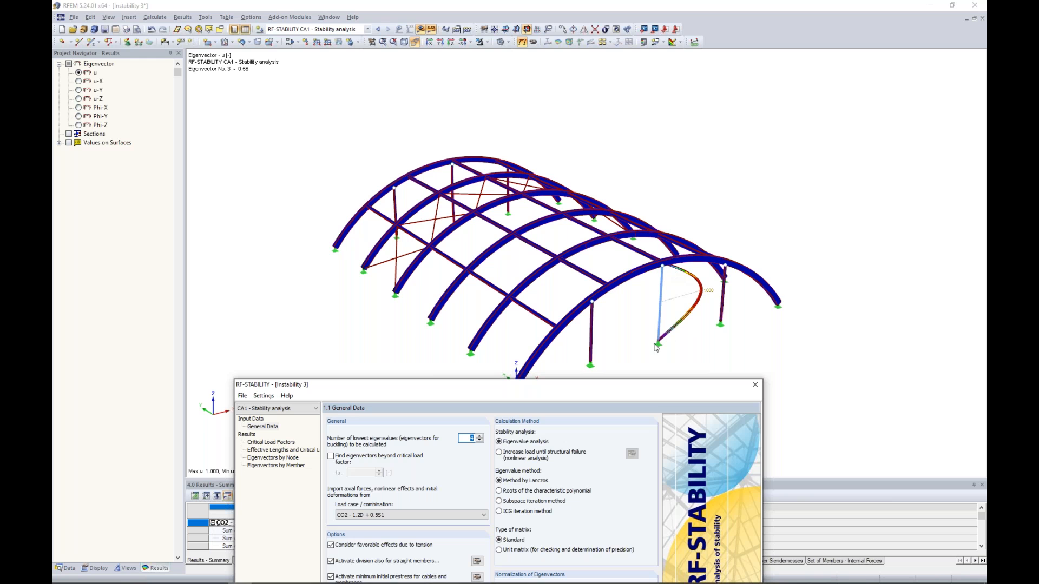
{"action": "left_click_drag", "start_coordinate": [615, 385], "coordinate": [531, 87]}
{"action": "left_click", "coordinate": [329, 137]}
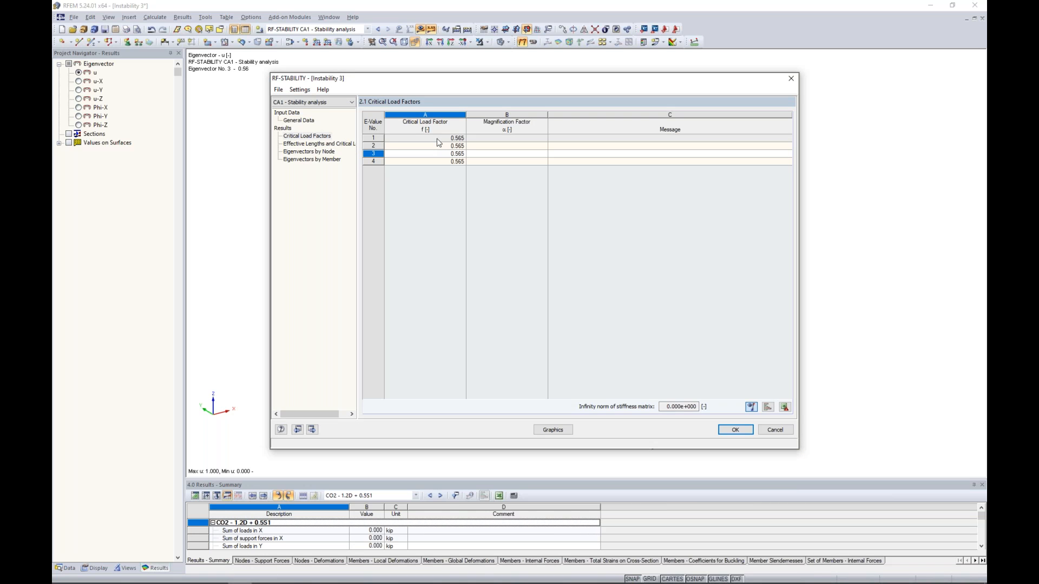
{"action": "left_click", "coordinate": [310, 120]}
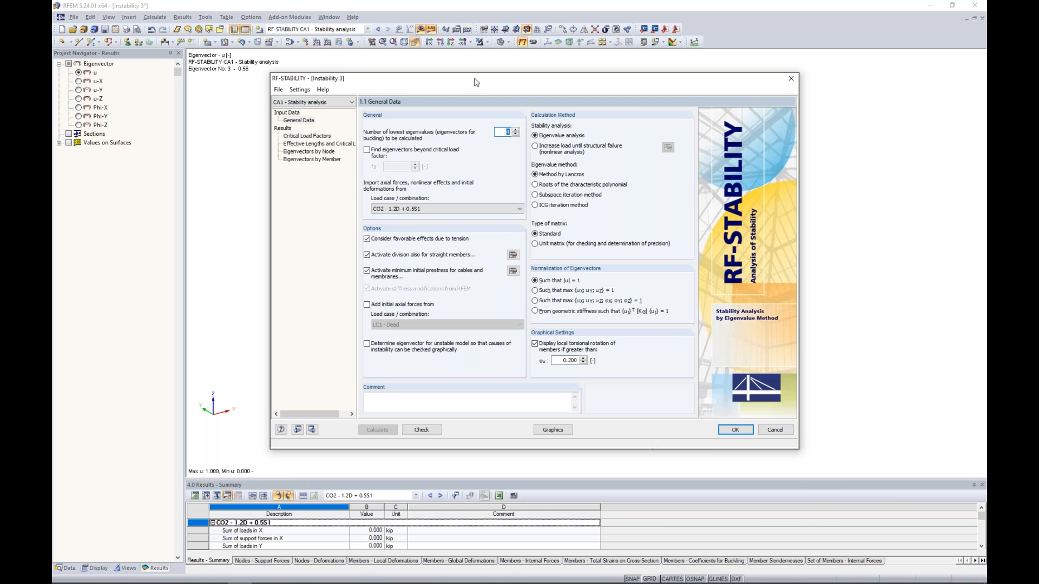
{"action": "left_click_drag", "start_coordinate": [477, 83], "coordinate": [478, 133]}
{"action": "left_click_drag", "start_coordinate": [479, 171], "coordinate": [485, 82]}
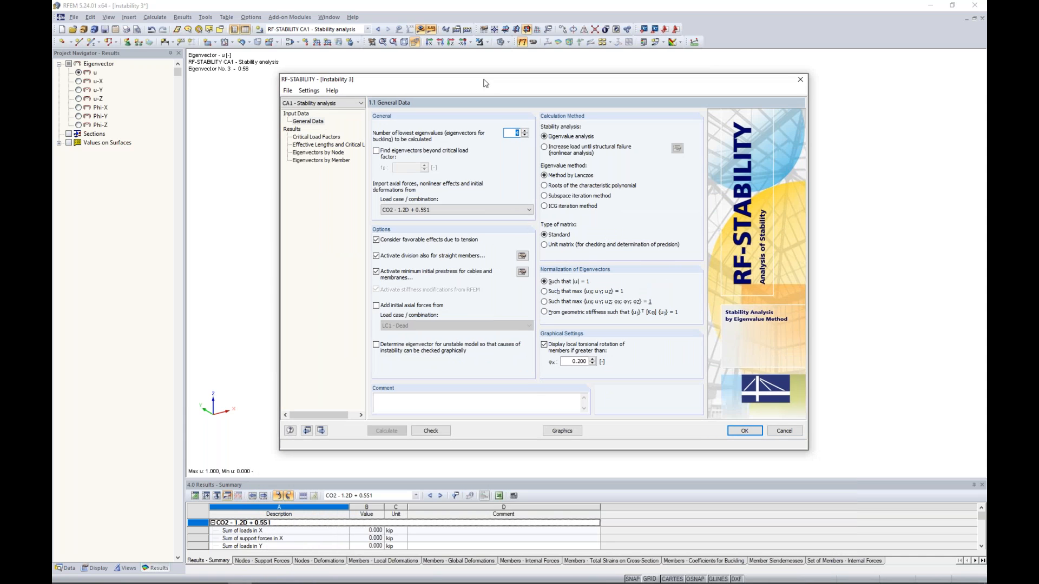
- Display eigenvectors 1, 2 and 3 graphically in the model to examine each buckling shape
{"action": "left_click", "coordinate": [573, 429]}
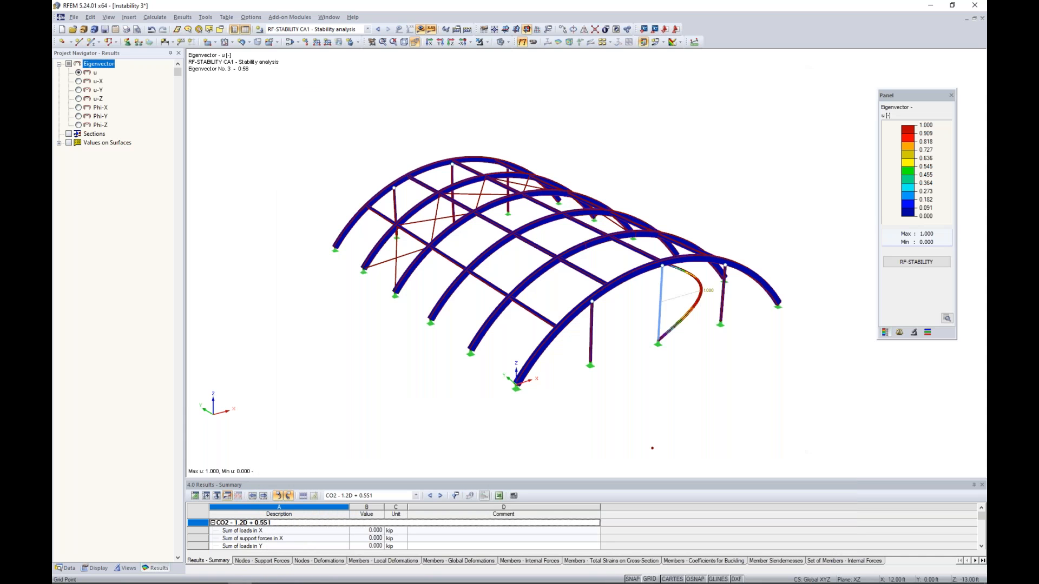
{"action": "left_click", "coordinate": [914, 332]}
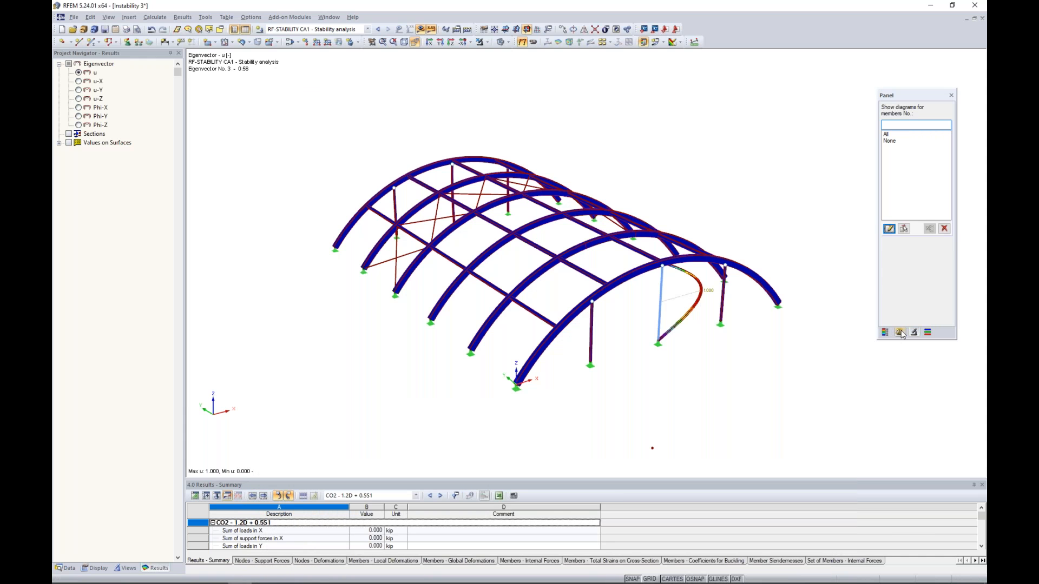
{"action": "left_click", "coordinate": [900, 333]}
{"action": "left_click", "coordinate": [903, 128]}
{"action": "left_click", "coordinate": [900, 135]}
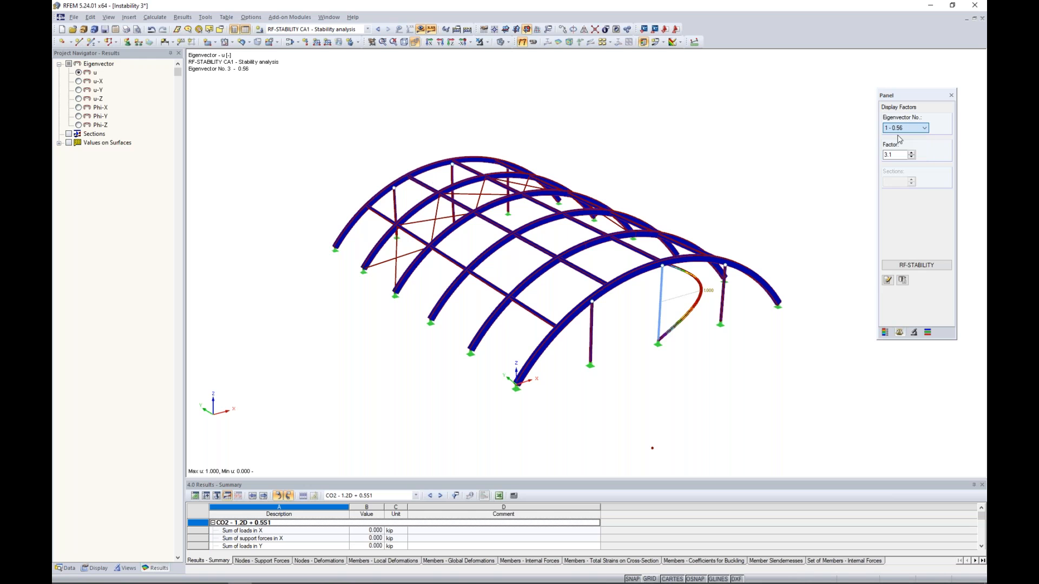
{"action": "middle_click_drag", "start_coordinate": [642, 365], "coordinate": [677, 361], "text": "ctrl"}
{"action": "left_click", "coordinate": [920, 129]}
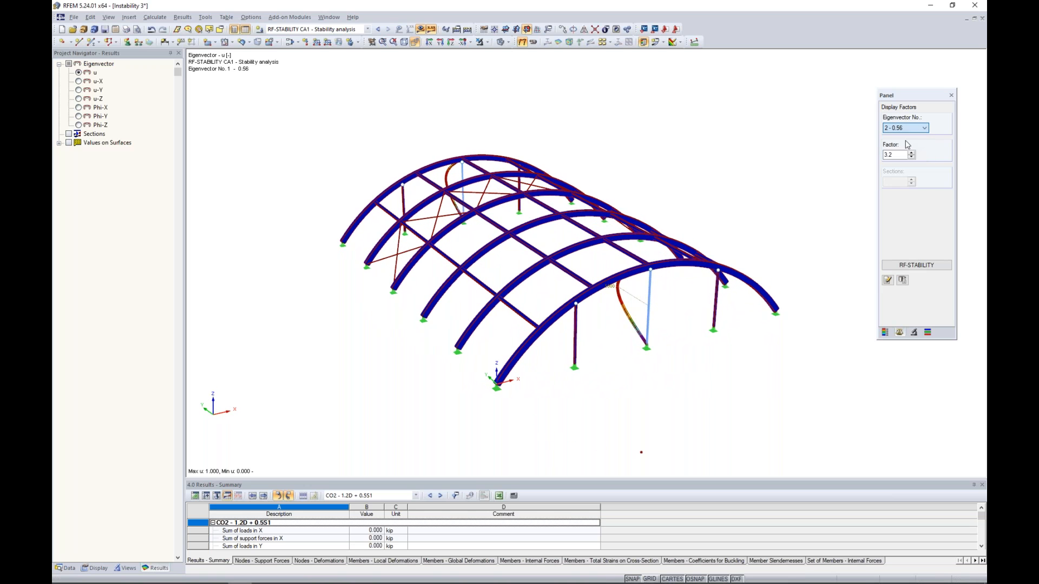
{"action": "left_click", "coordinate": [908, 142]}
{"action": "left_click", "coordinate": [919, 128]}
{"action": "left_click", "coordinate": [909, 148]}
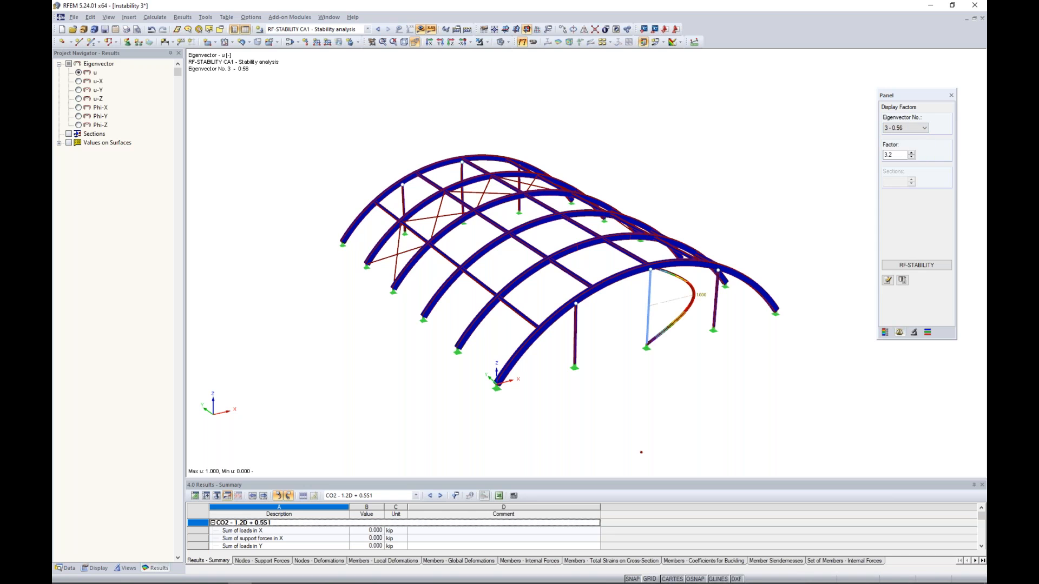
- Highlight the members that use cross-section 4, T-Rectangle 3.5/3.5, in the model
{"action": "left_click", "coordinate": [65, 568]}
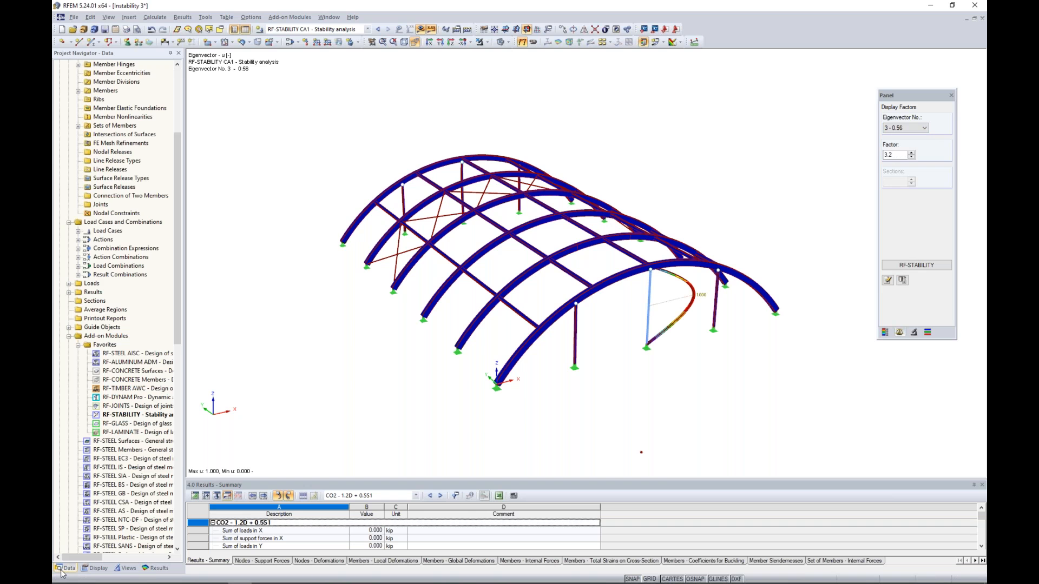
{"action": "scroll", "coordinate": [134, 246], "scroll_direction": "up", "scroll_amount": 6}
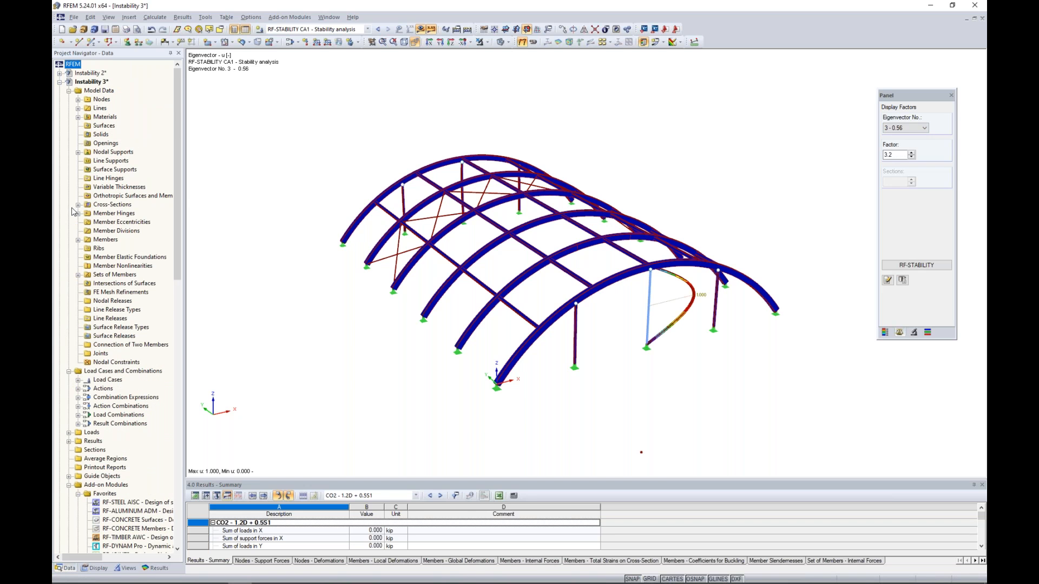
{"action": "left_click", "coordinate": [78, 206]}
{"action": "left_click", "coordinate": [132, 239]}
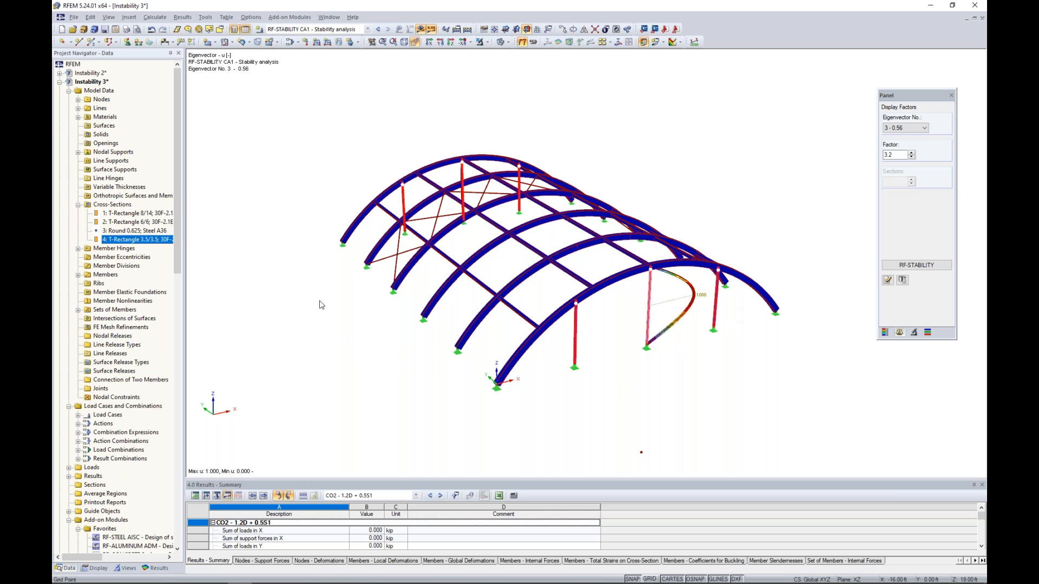
- Change cross-section 4 to a 5 x 5 in timber rectangle and accept the deletion of all results
{"action": "double_click", "coordinate": [159, 240]}
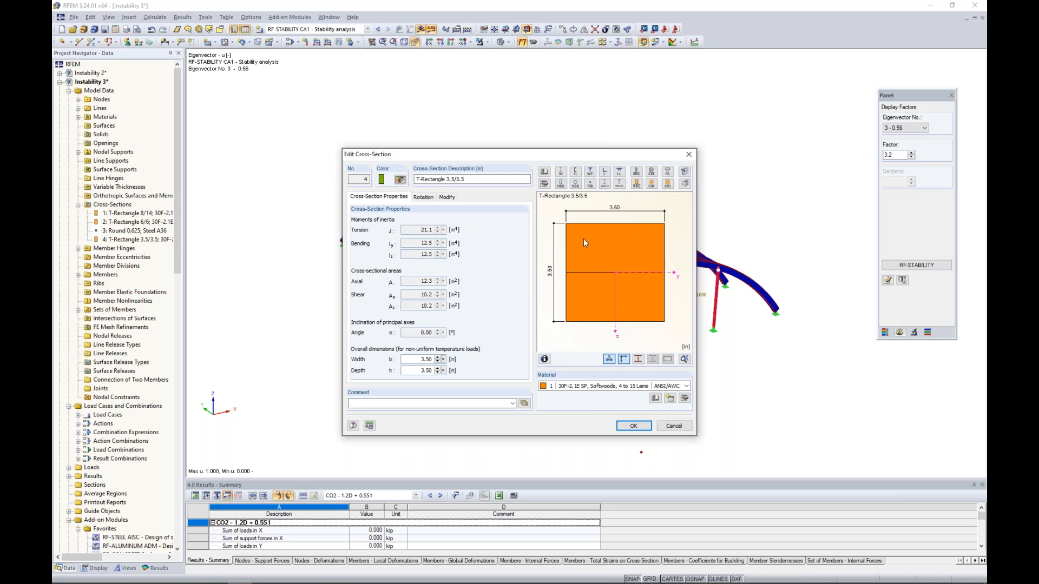
{"action": "left_click", "coordinate": [544, 183]}
{"action": "type", "text": "50"}
{"action": "key", "text": "Tab"}
{"action": "type", "text": "5"}
{"action": "key", "text": "Tab"}
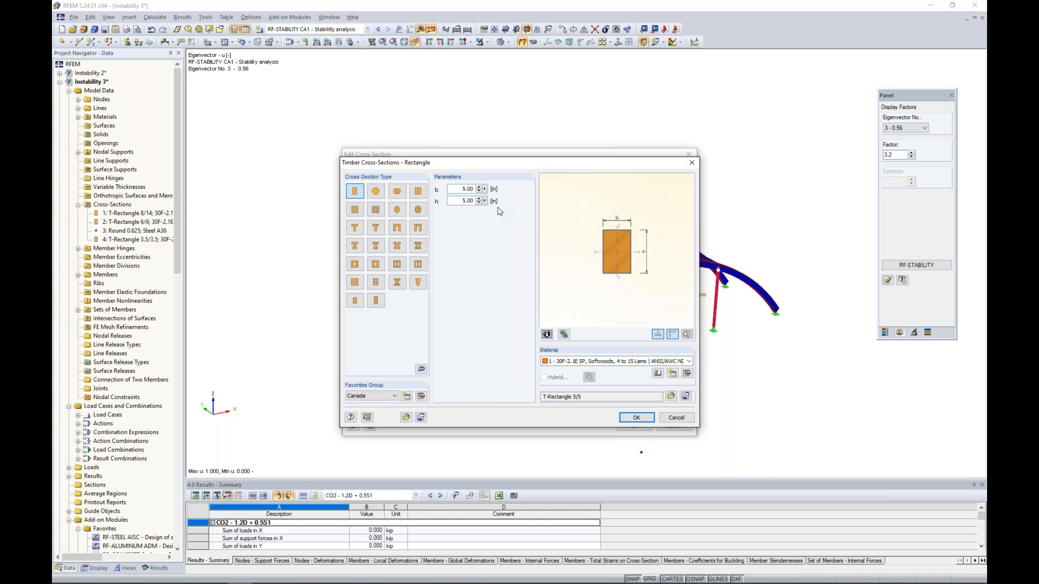
{"action": "left_click", "coordinate": [639, 417]}
{"action": "left_click", "coordinate": [640, 427]}
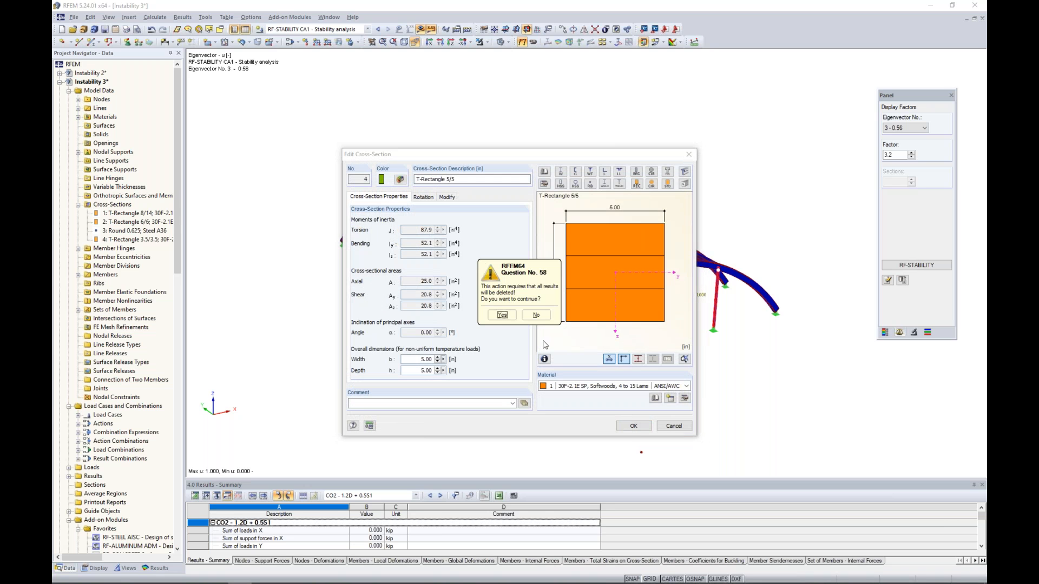
{"action": "left_click", "coordinate": [628, 346]}
- Set CO2's method of analysis to second-order analysis (P-Delta / P-delta) and recalculate the load combination
{"action": "middle_click_drag", "start_coordinate": [628, 342], "coordinate": [596, 343], "text": "ctrl"}
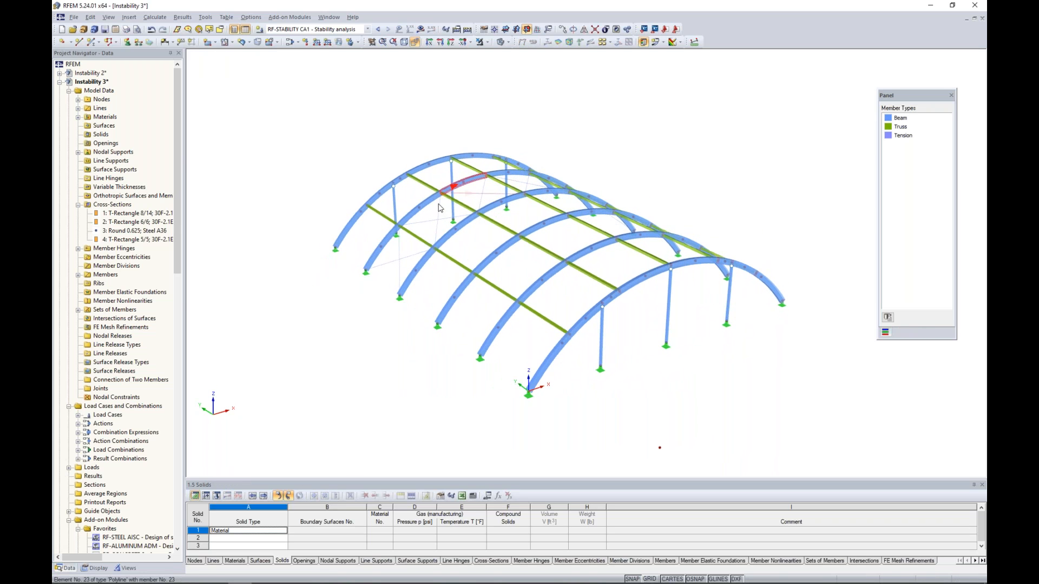
{"action": "left_click", "coordinate": [288, 43]}
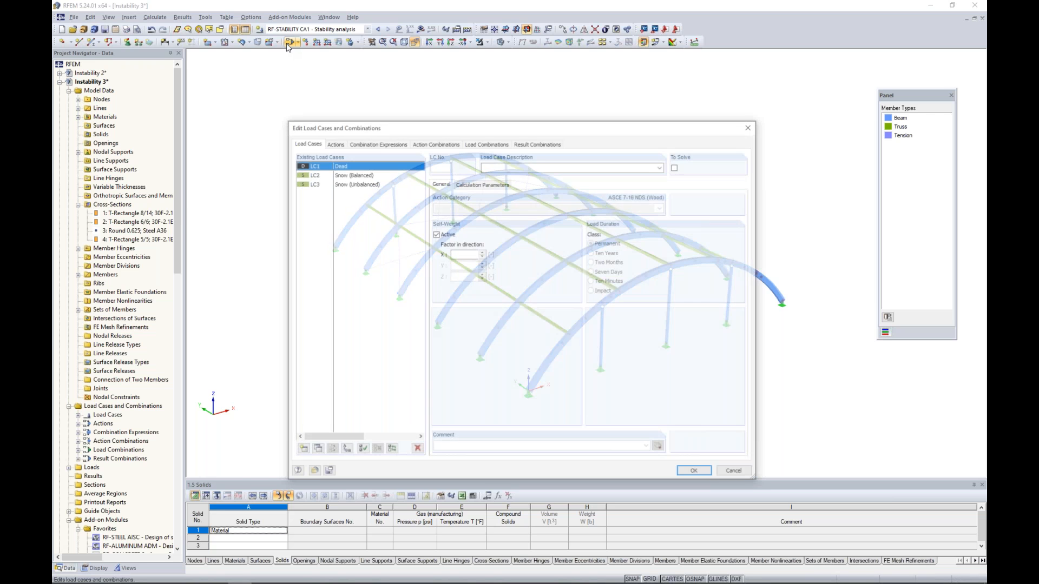
{"action": "left_click", "coordinate": [487, 143]}
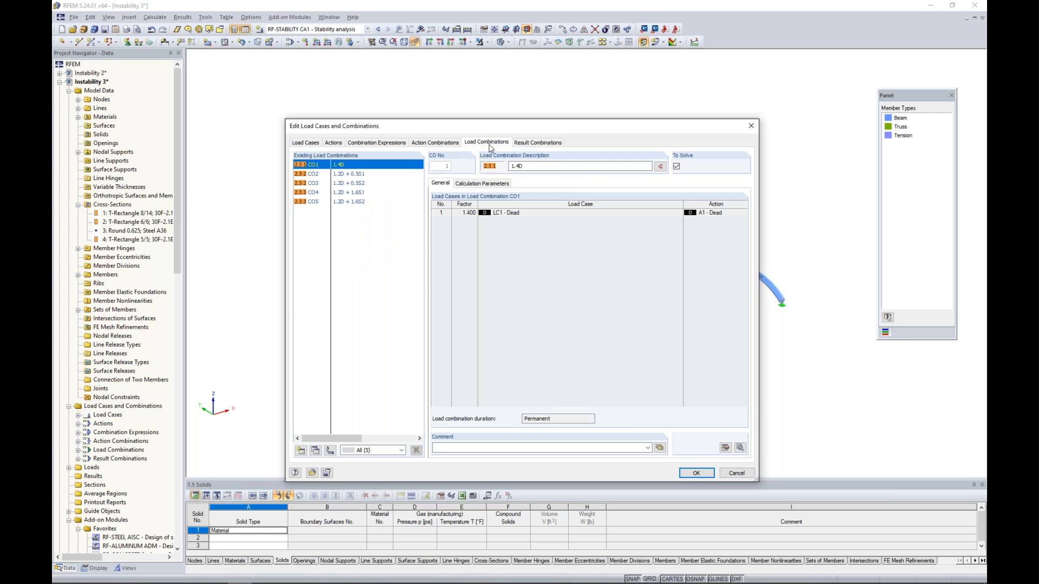
{"action": "left_click", "coordinate": [352, 175]}
{"action": "left_click", "coordinate": [467, 186]}
{"action": "left_click", "coordinate": [456, 217]}
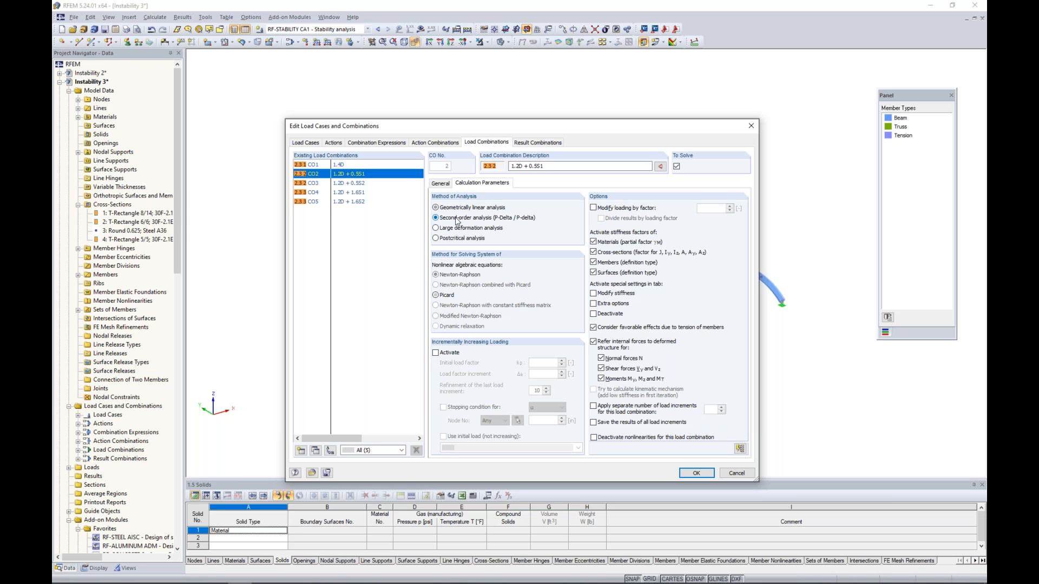
{"action": "left_click", "coordinate": [701, 475]}
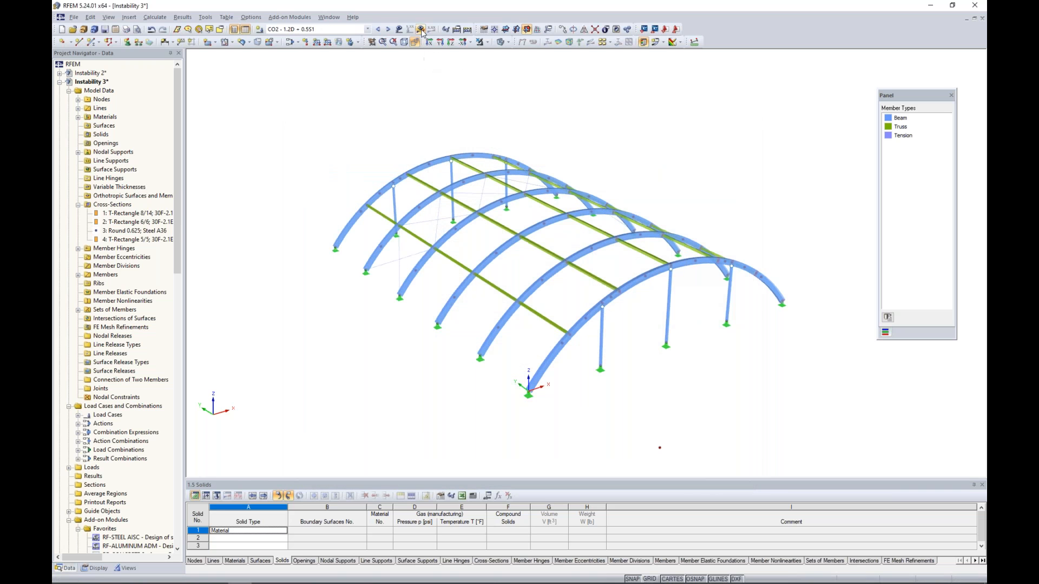
{"action": "left_click", "coordinate": [420, 29]}
{"action": "left_click", "coordinate": [495, 315]}
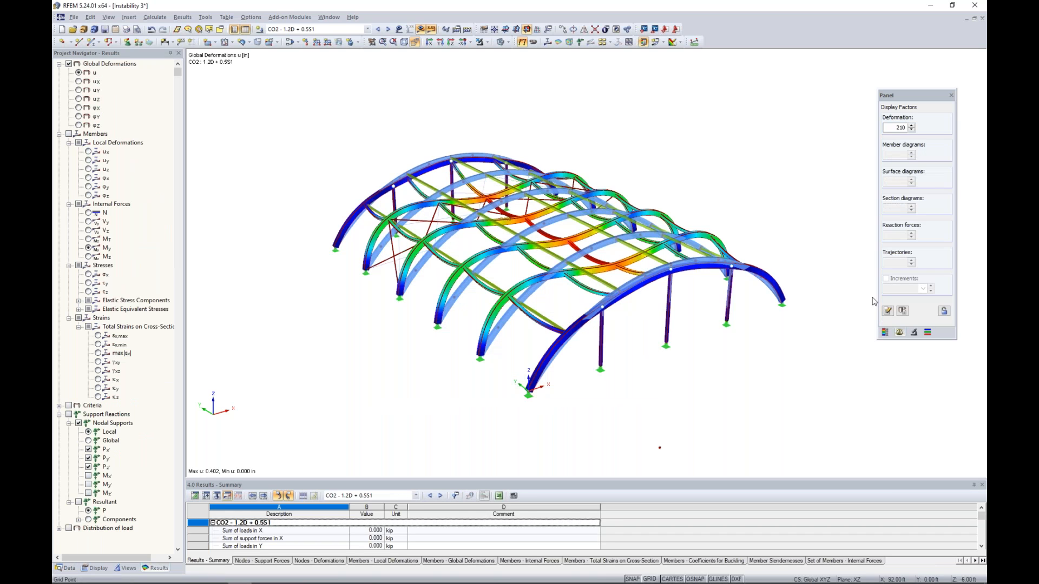
- Rerun the RF-STABILITY eigenvalue analysis for load combination CO2 - 1.2D + 0.5S1
{"action": "left_click", "coordinate": [886, 332]}
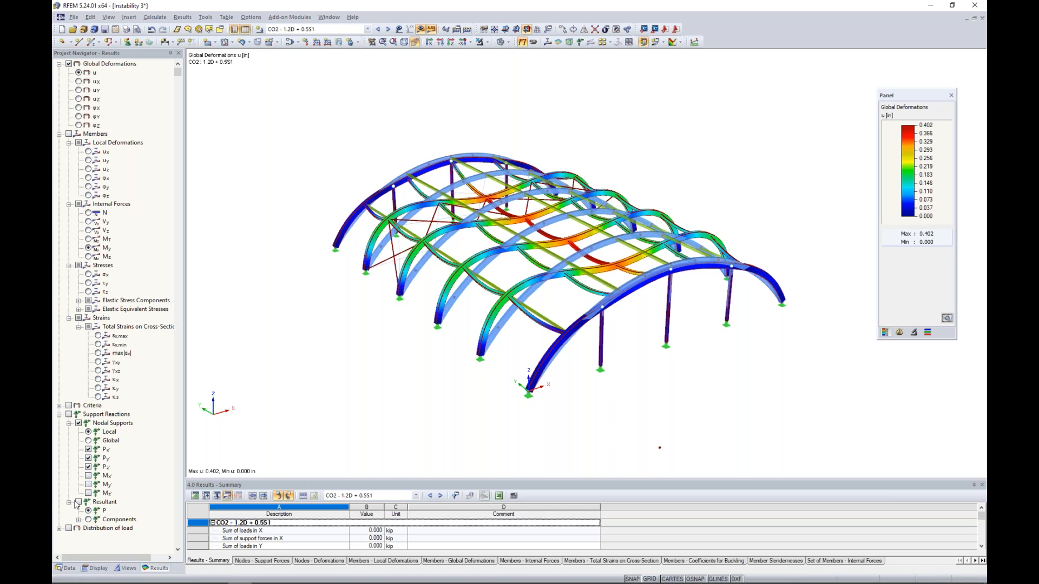
{"action": "left_click", "coordinate": [66, 568]}
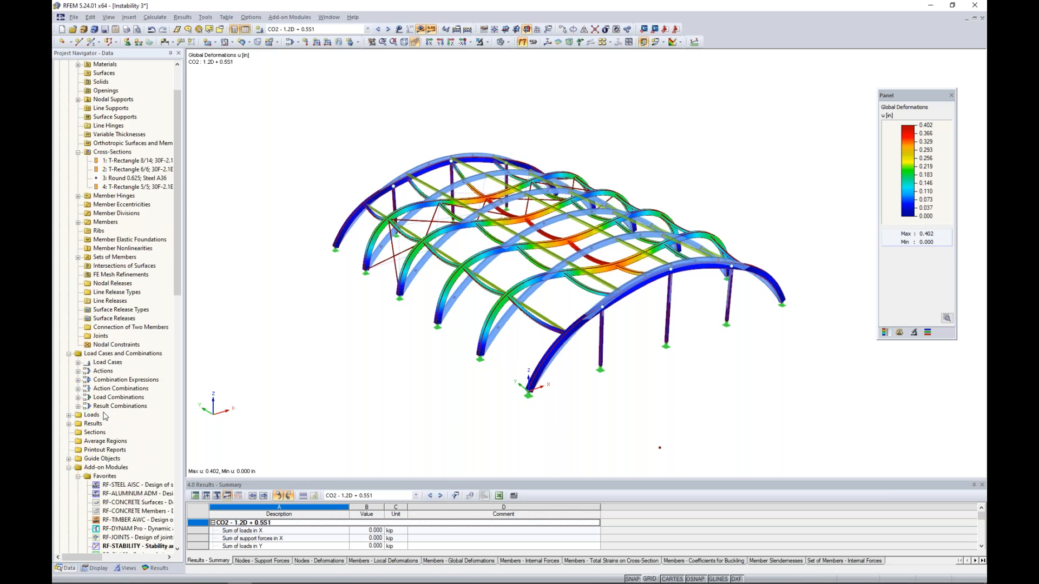
{"action": "scroll", "coordinate": [104, 416], "scroll_direction": "down", "scroll_amount": 3}
{"action": "double_click", "coordinate": [138, 470]}
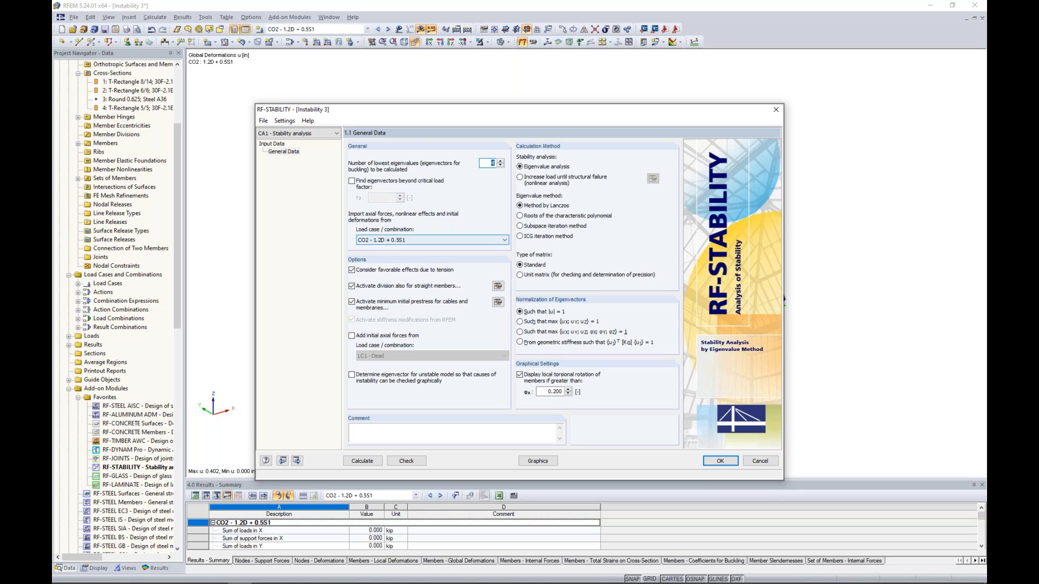
{"action": "left_click", "coordinate": [362, 461]}
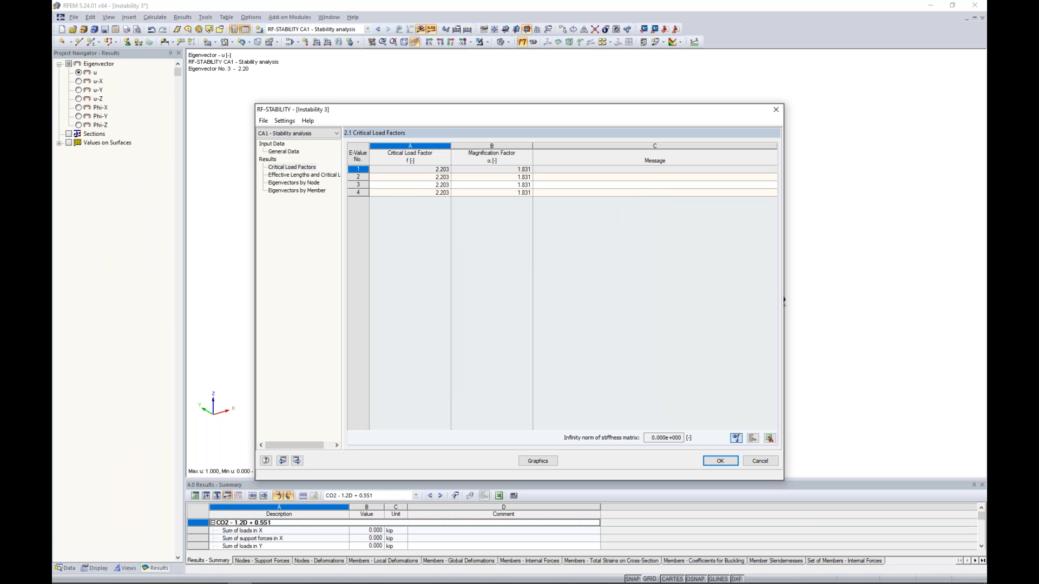
- Examine the critical load factors and buckling shape in the arched model, review the general data, and close RF-STABILITY
{"action": "left_click_drag", "start_coordinate": [441, 108], "coordinate": [431, 394]}
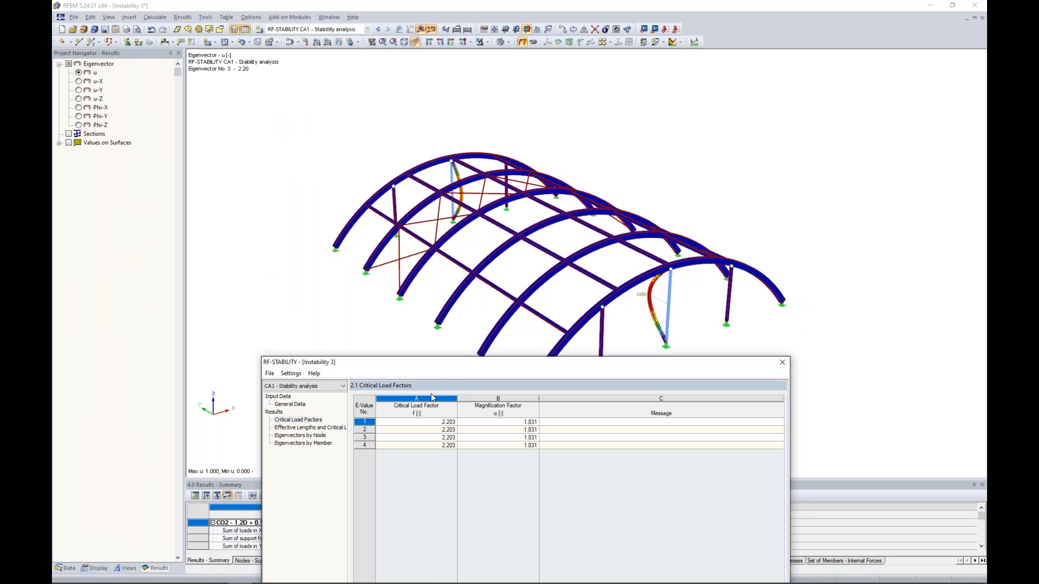
{"action": "left_click", "coordinate": [428, 437]}
{"action": "left_click_drag", "start_coordinate": [566, 367], "coordinate": [590, 121]}
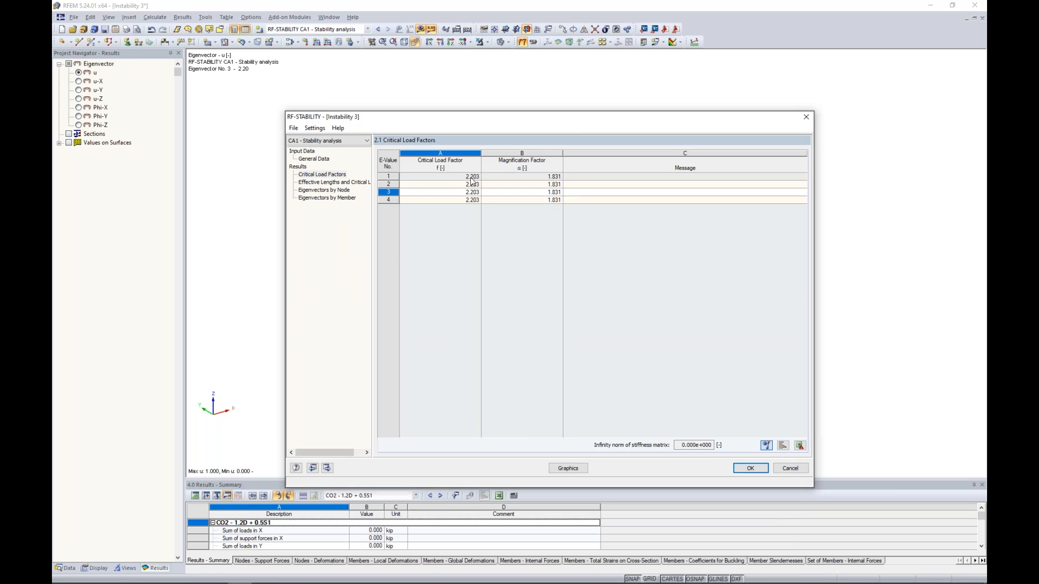
{"action": "left_click", "coordinate": [326, 160]}
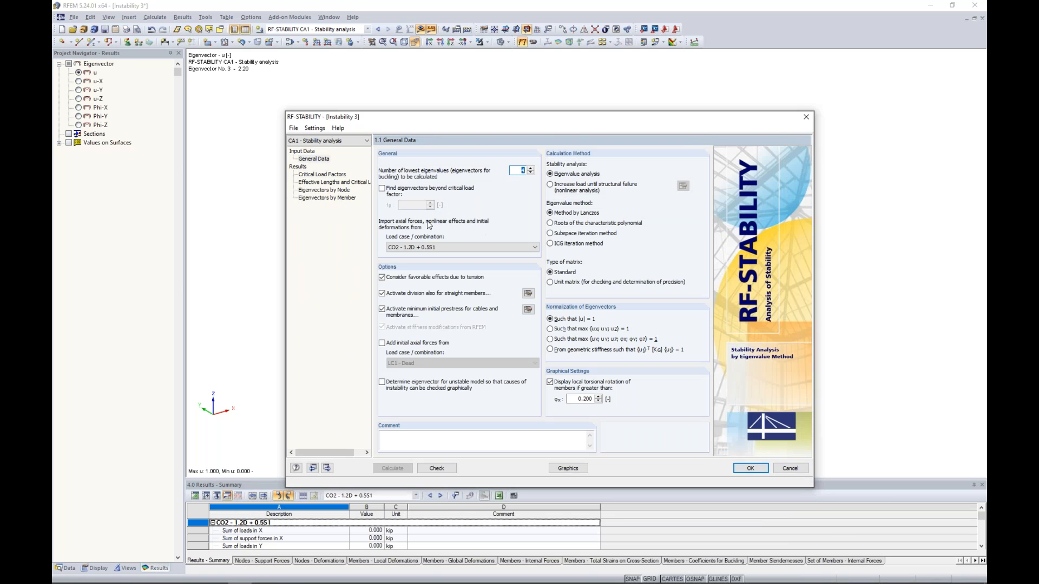
{"action": "left_click_drag", "start_coordinate": [426, 126], "coordinate": [405, 414]}
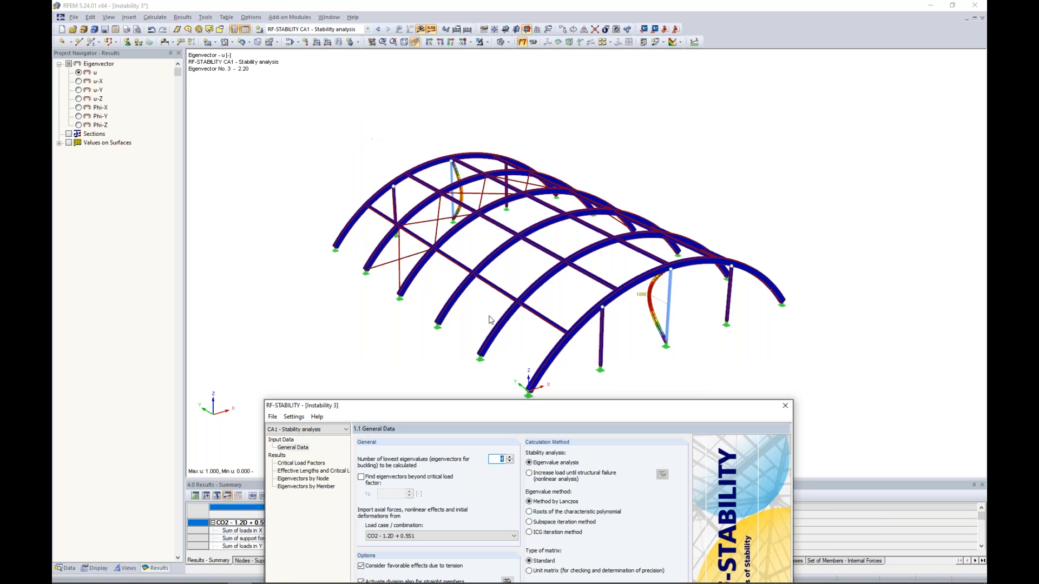
{"action": "left_click_drag", "start_coordinate": [512, 409], "coordinate": [514, 124]}
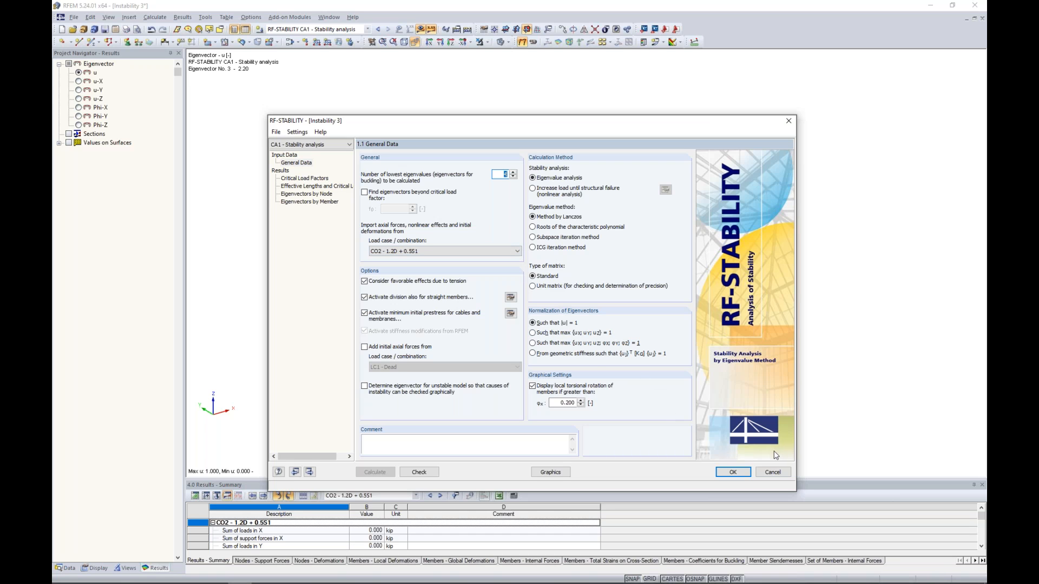
{"action": "left_click", "coordinate": [734, 473]}
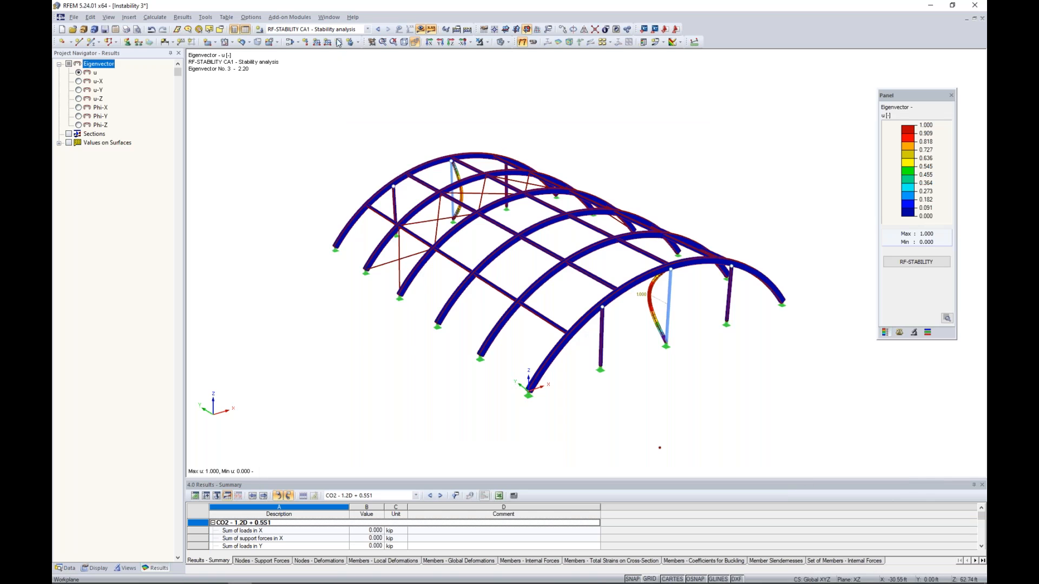
- Switch to the Instability 4 model and inspect the tank with its supported legs from different angles
{"action": "left_click", "coordinate": [329, 17]}
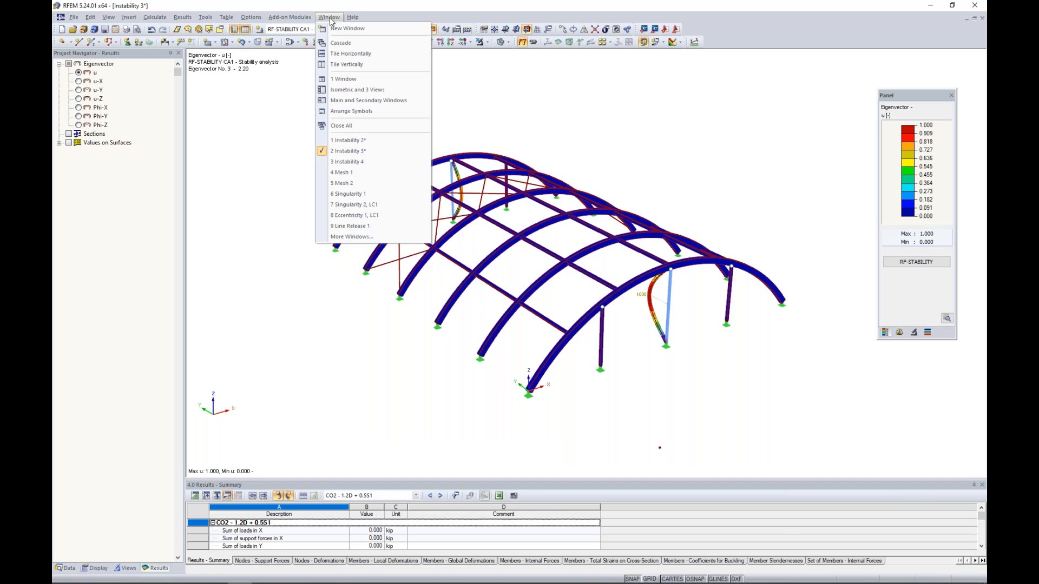
{"action": "left_click", "coordinate": [362, 163]}
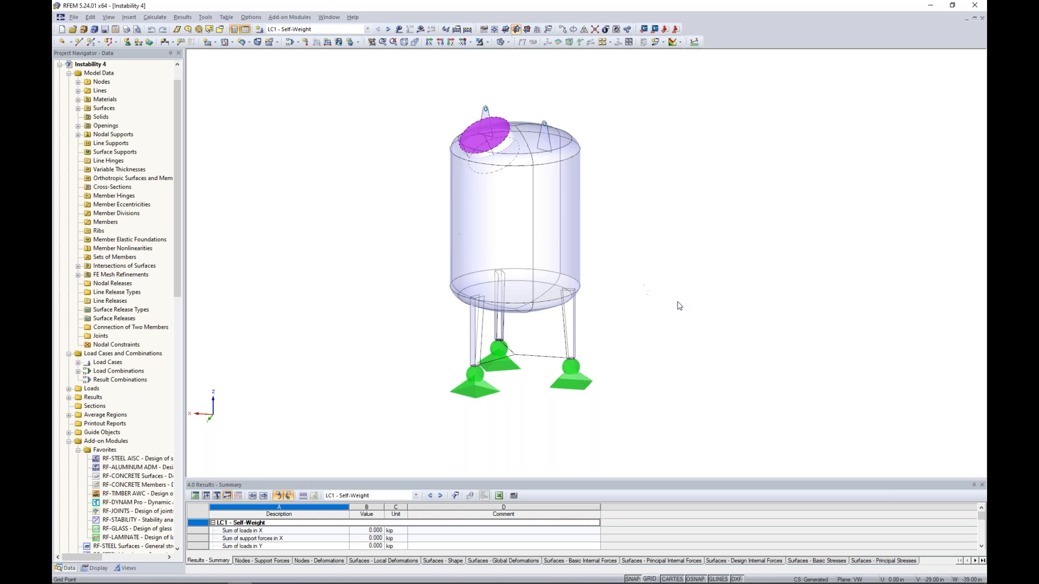
{"action": "middle_click_drag", "start_coordinate": [649, 290], "coordinate": [605, 284], "text": "ctrl"}
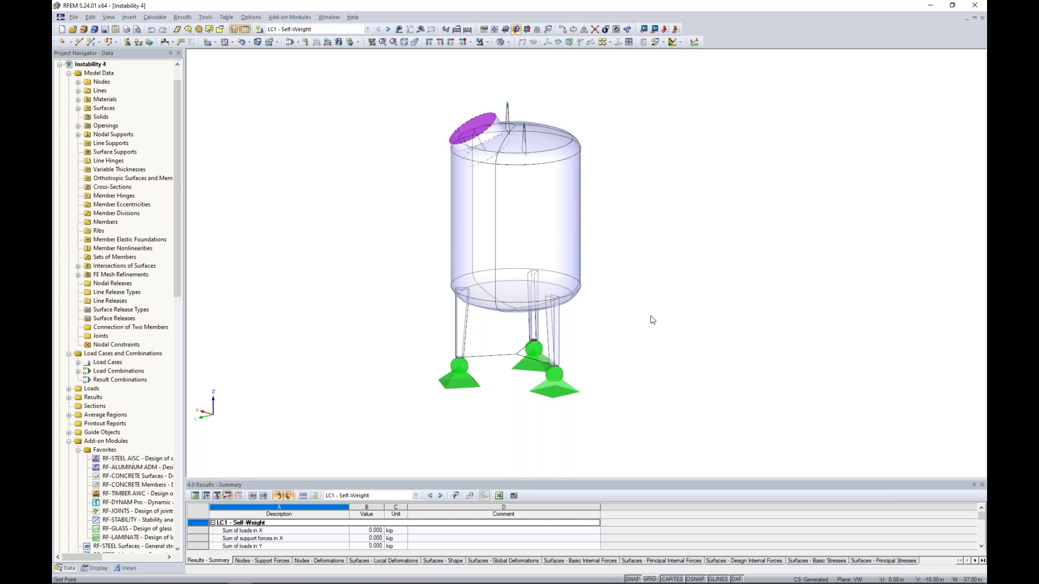
{"action": "mouse_move", "coordinate": [628, 334]}
{"action": "middle_mouse_down", "text": "ctrl"}
{"action": "mouse_move", "coordinate": [602, 297]}
{"action": "mouse_move", "coordinate": [641, 328]}
{"action": "middle_mouse_up", "text": "ctrl"}
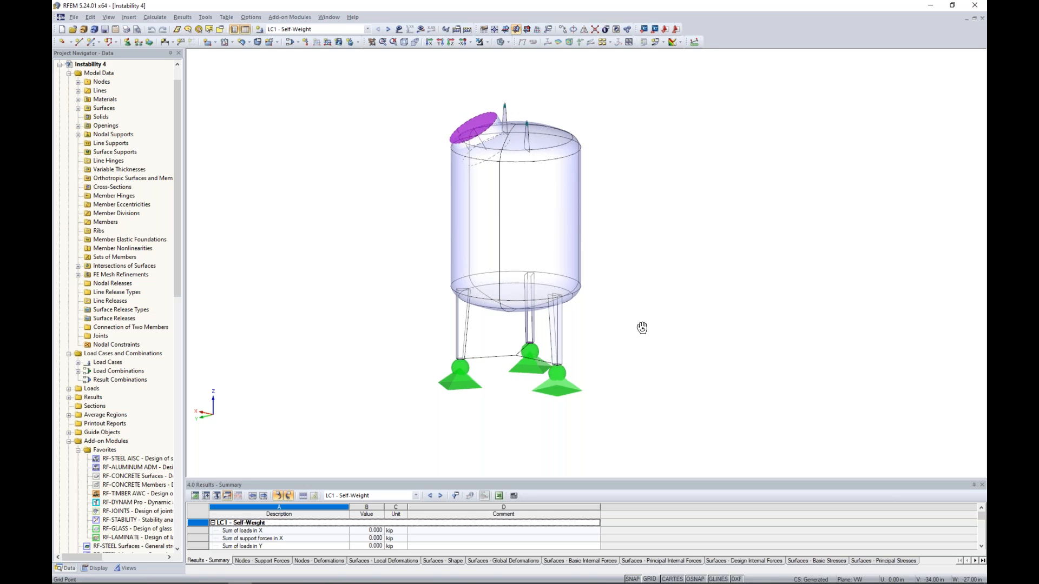
- Turn on the load display and examine load cases LC1 Self-Weight and LC2 Fill on the tank
{"action": "left_click", "coordinate": [399, 29]}
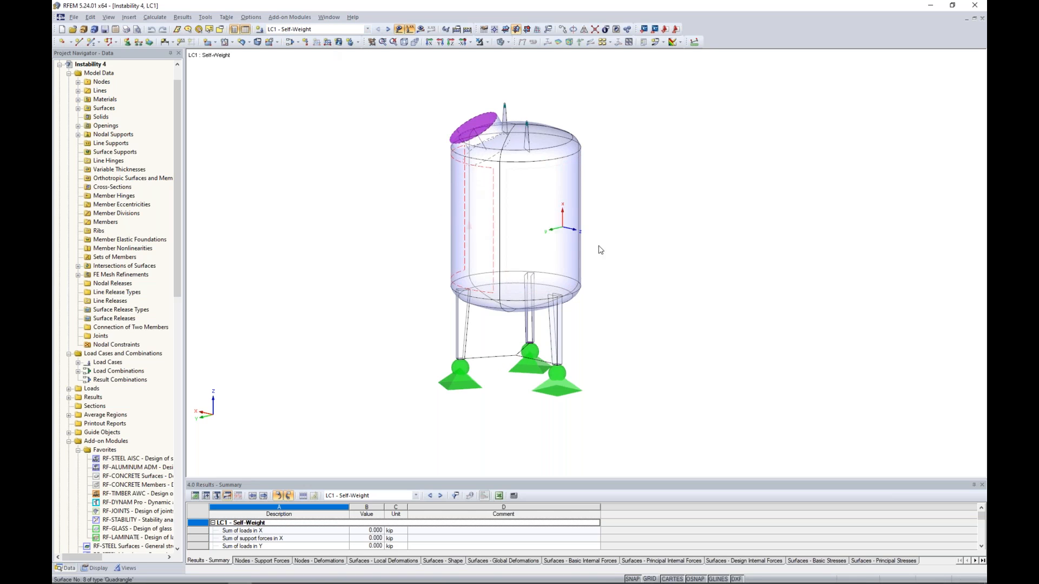
{"action": "left_click", "coordinate": [388, 29]}
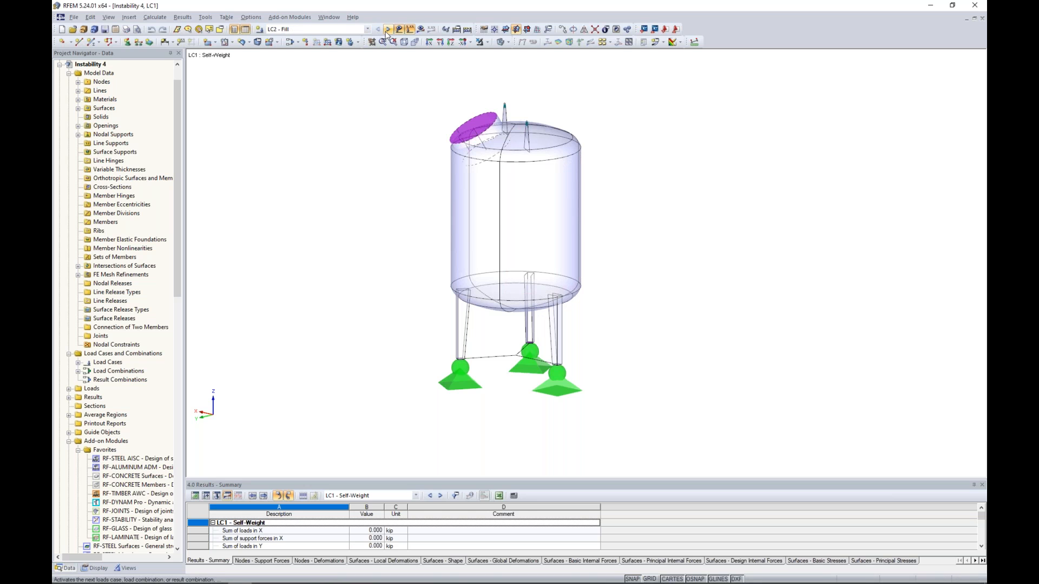
{"action": "scroll", "coordinate": [364, 206], "scroll_direction": "up", "scroll_amount": 3}
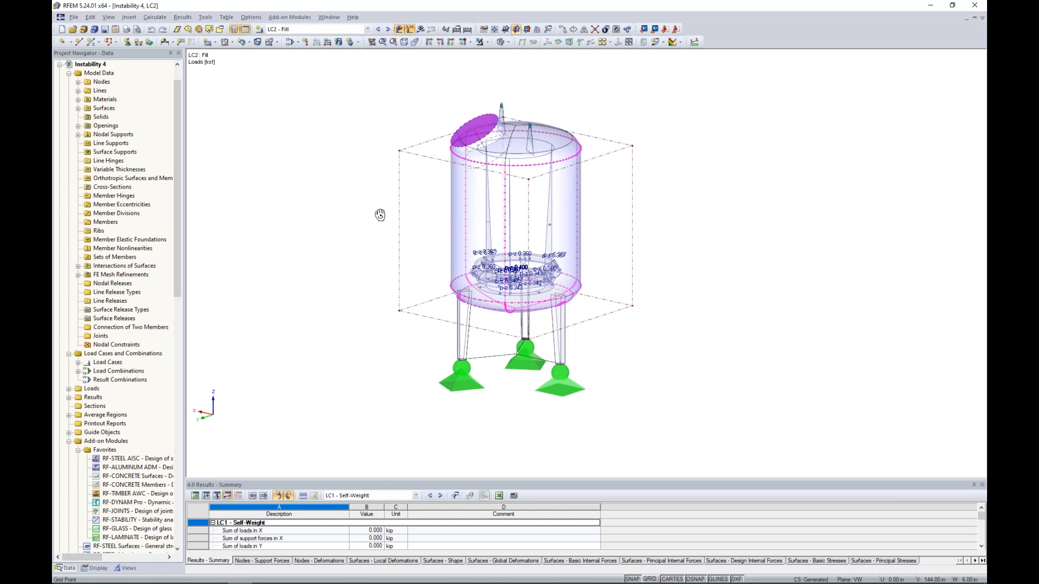
{"action": "scroll", "coordinate": [415, 252], "scroll_direction": "up", "scroll_amount": 2}
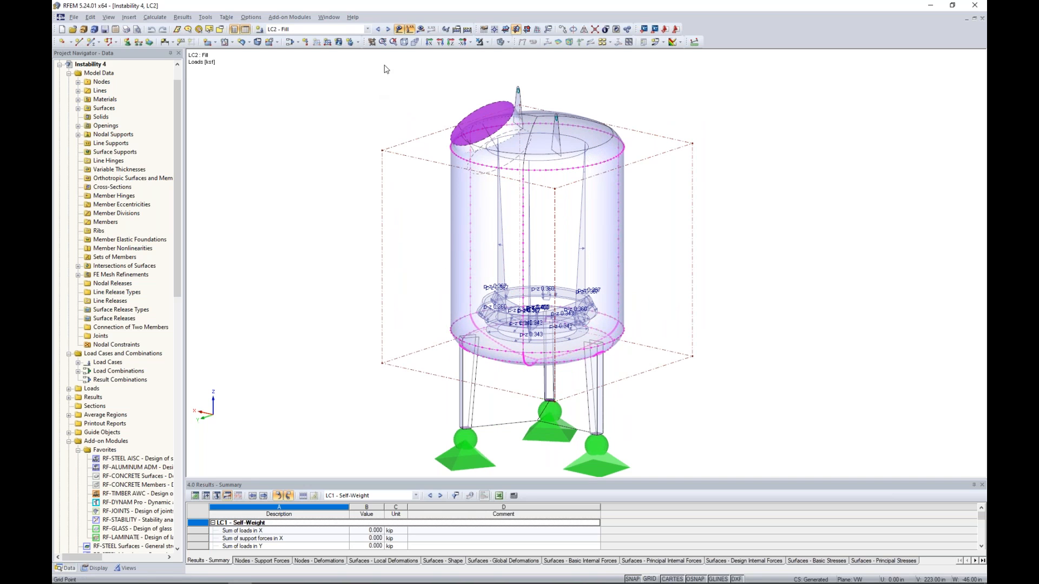
- Display load case LC3 Wind and examine its surface loads around the tank from several directions
{"action": "left_click", "coordinate": [388, 30]}
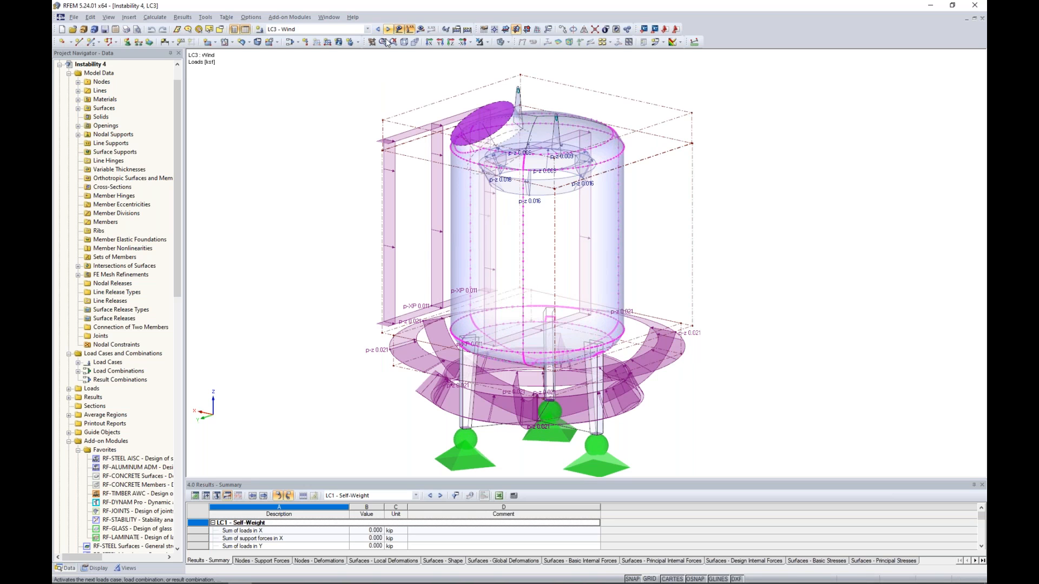
{"action": "middle_click_drag", "start_coordinate": [308, 244], "coordinate": [332, 209]}
{"action": "middle_click_drag", "start_coordinate": [427, 329], "coordinate": [579, 282], "text": "ctrl"}
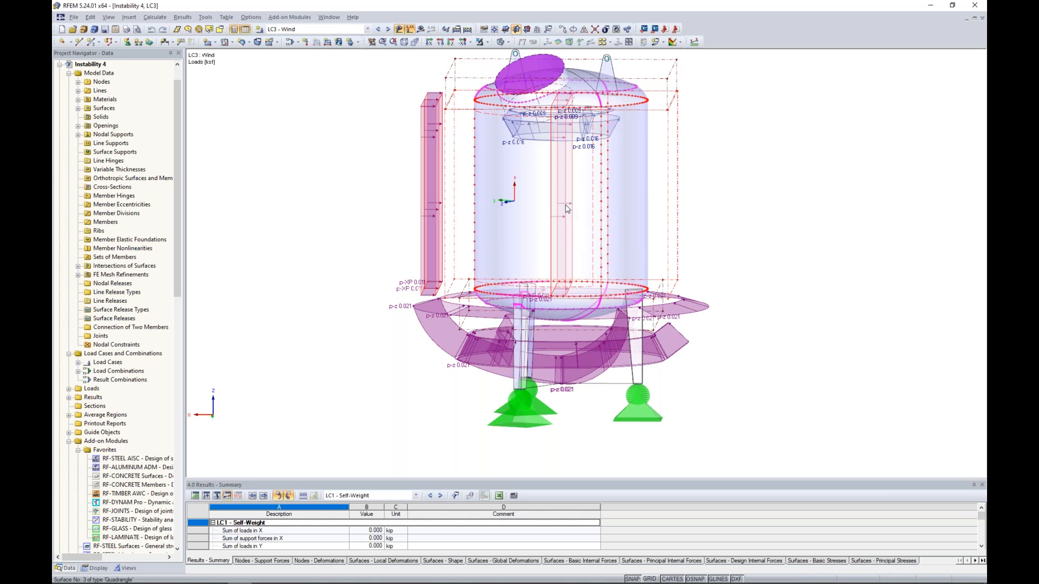
{"action": "scroll", "coordinate": [689, 228], "scroll_direction": "down", "scroll_amount": 1}
{"action": "middle_click_drag", "start_coordinate": [689, 232], "coordinate": [688, 252], "text": "ctrl"}
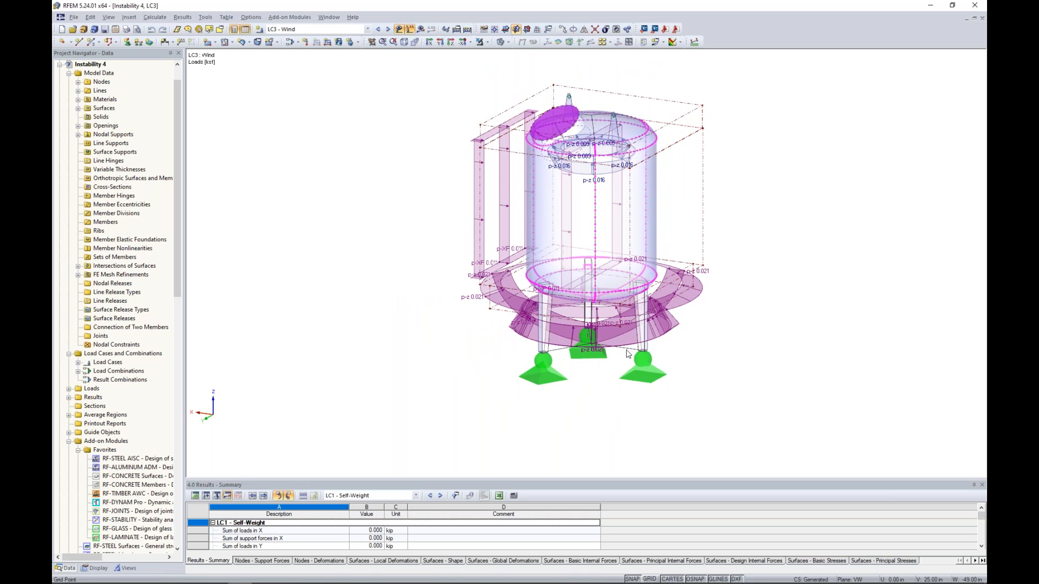
- Display the combined loads of CO1 - 1.2D + L + W on the tank, and turn the load display off
{"action": "left_click", "coordinate": [388, 29]}
{"action": "middle_click_drag", "start_coordinate": [438, 172], "coordinate": [374, 196]}
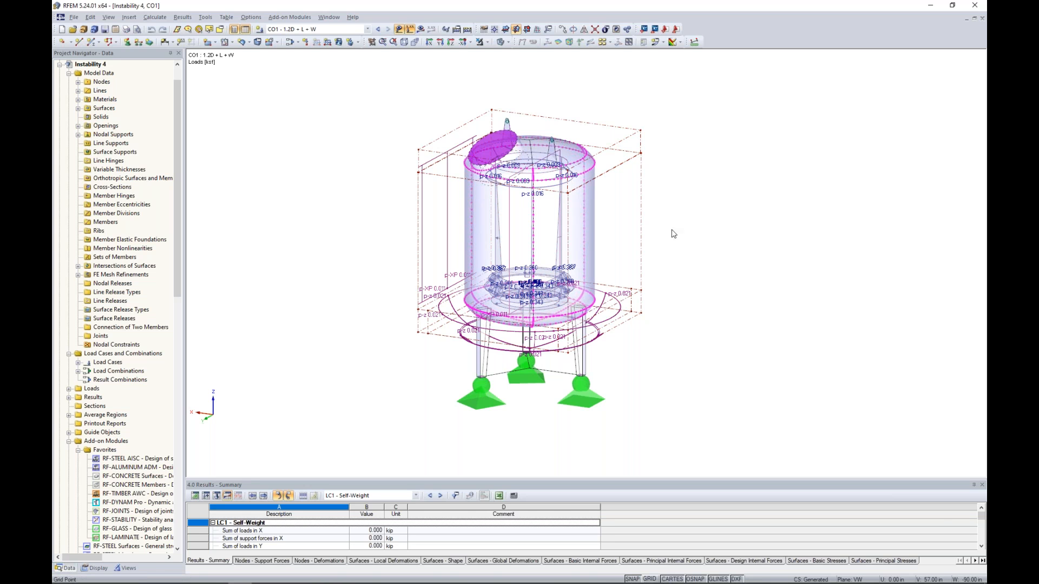
{"action": "left_click", "coordinate": [398, 29]}
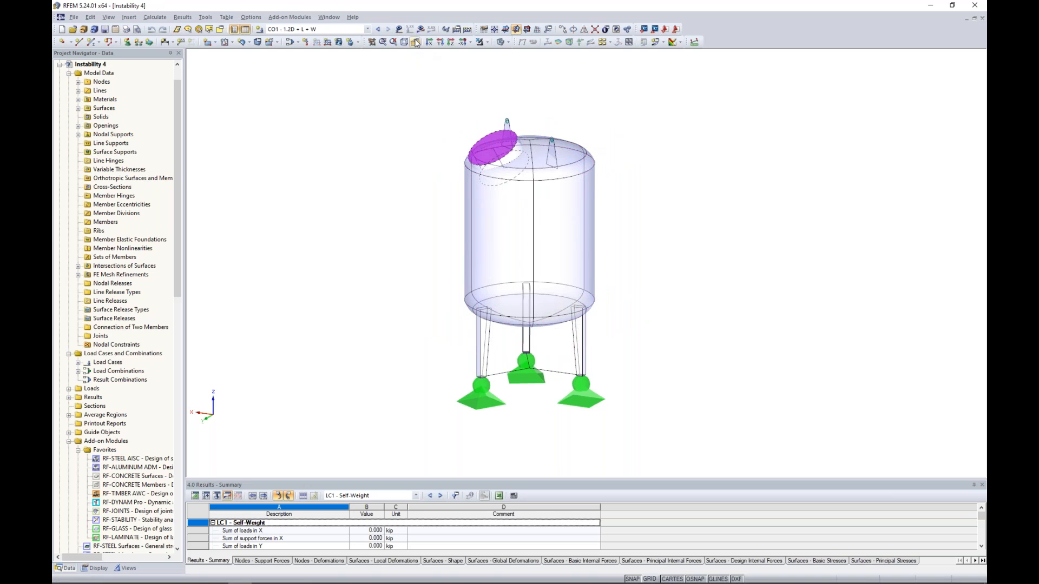
- Calculate CO1, examine the error description and the flagged location on the tank, and close the messages
{"action": "left_click", "coordinate": [421, 32]}
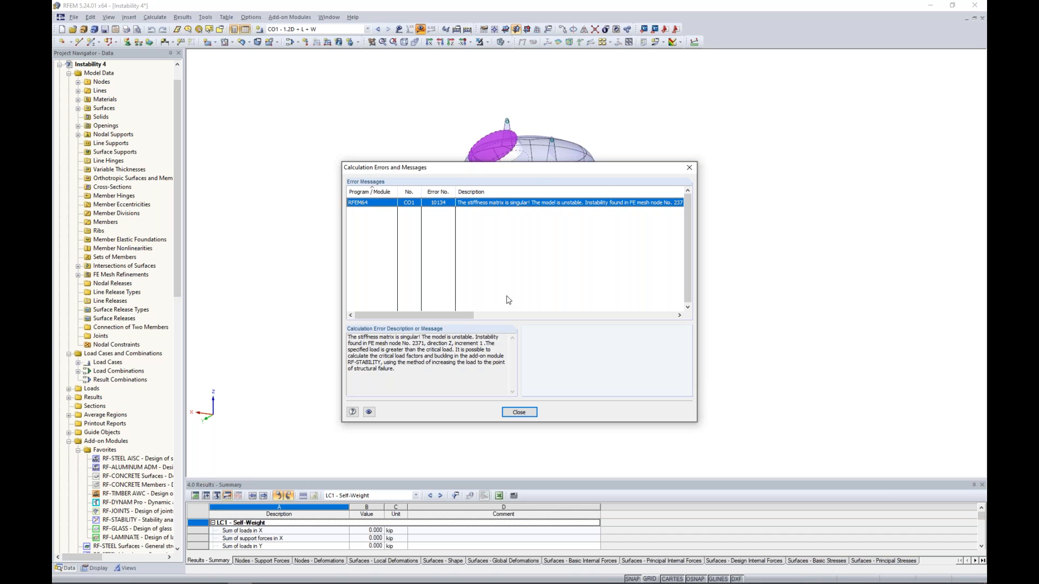
{"action": "left_click_drag", "start_coordinate": [533, 171], "coordinate": [601, 392]}
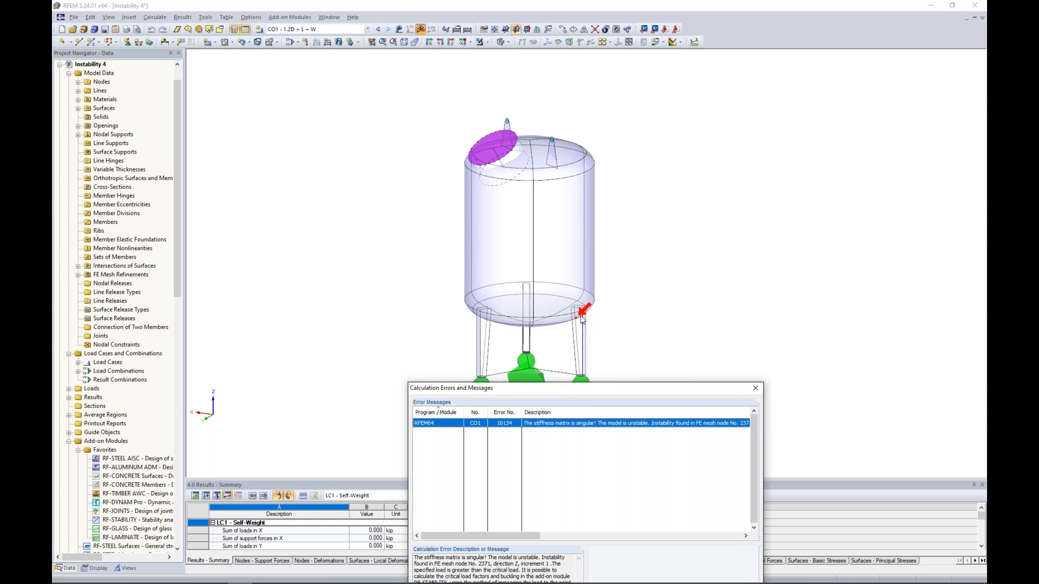
{"action": "left_click_drag", "start_coordinate": [585, 390], "coordinate": [578, 166]}
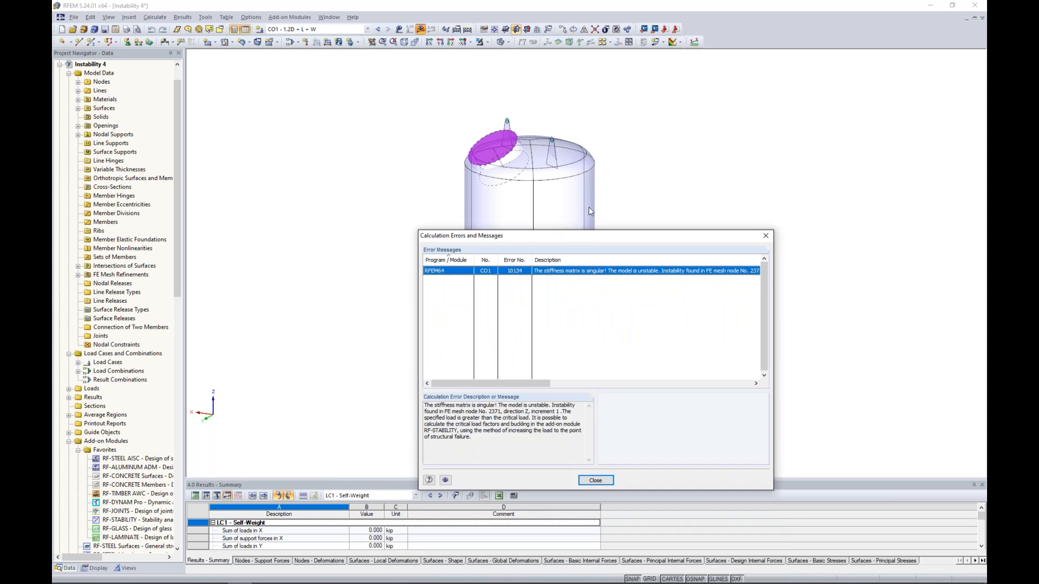
{"action": "left_click_drag", "start_coordinate": [485, 340], "coordinate": [513, 342]}
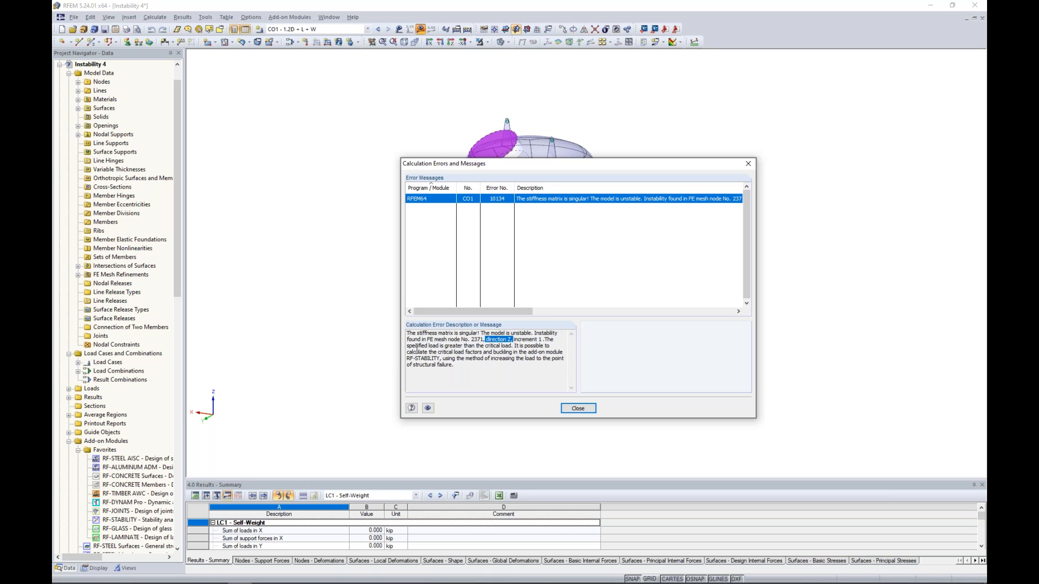
{"action": "left_click_drag", "start_coordinate": [410, 346], "coordinate": [501, 348]}
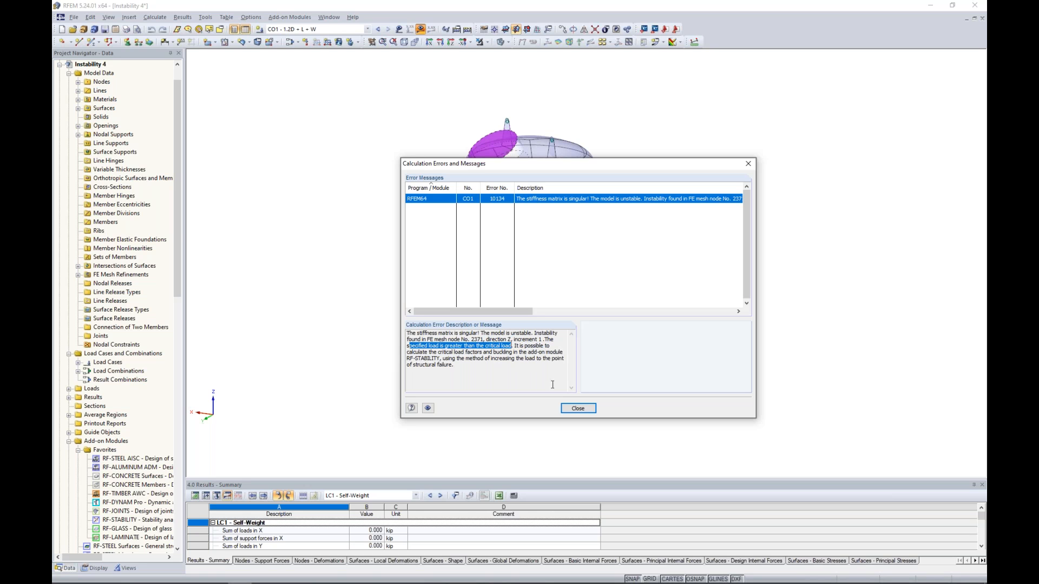
{"action": "left_click", "coordinate": [578, 408]}
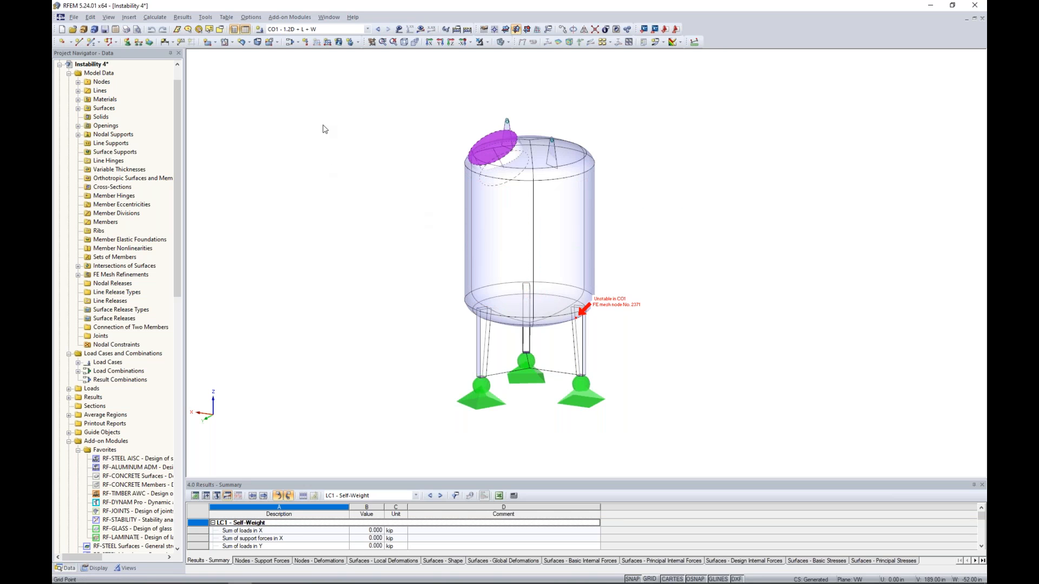
- Set CO1's method of analysis to geometrically linear analysis and recalculate the load combination
{"action": "left_click", "coordinate": [289, 42]}
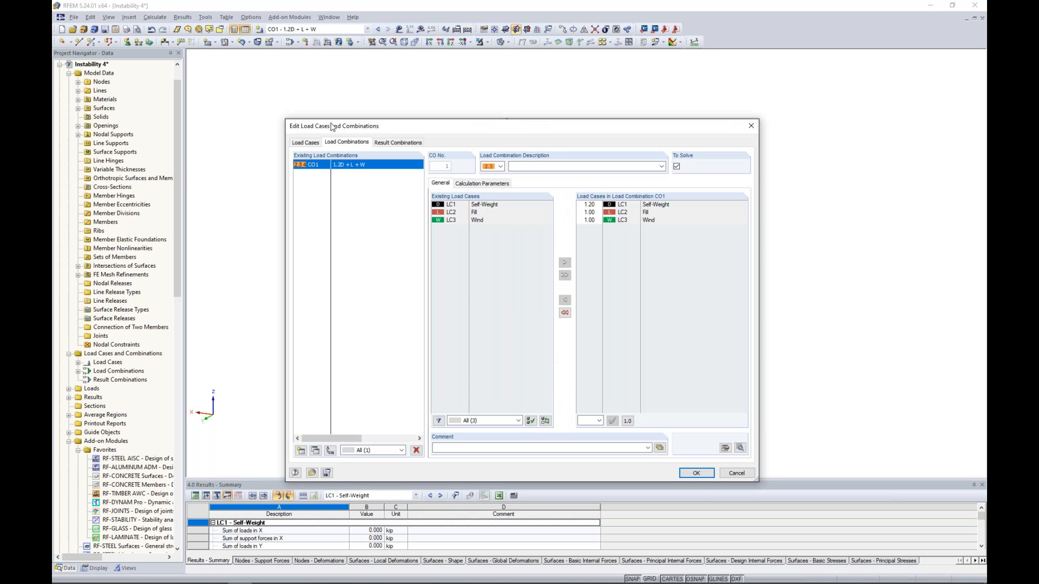
{"action": "left_click", "coordinate": [481, 183]}
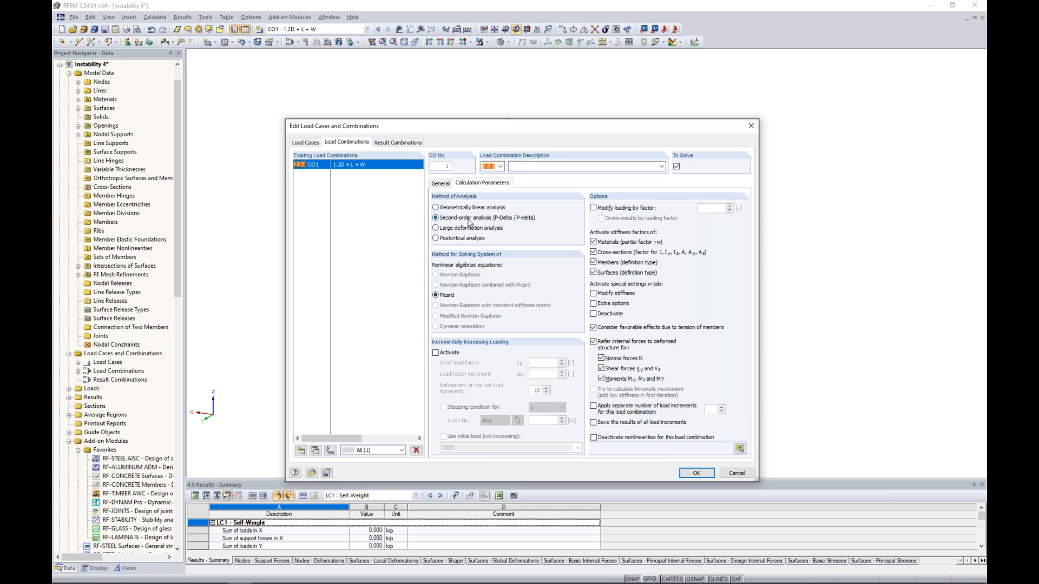
{"action": "left_click", "coordinate": [436, 209]}
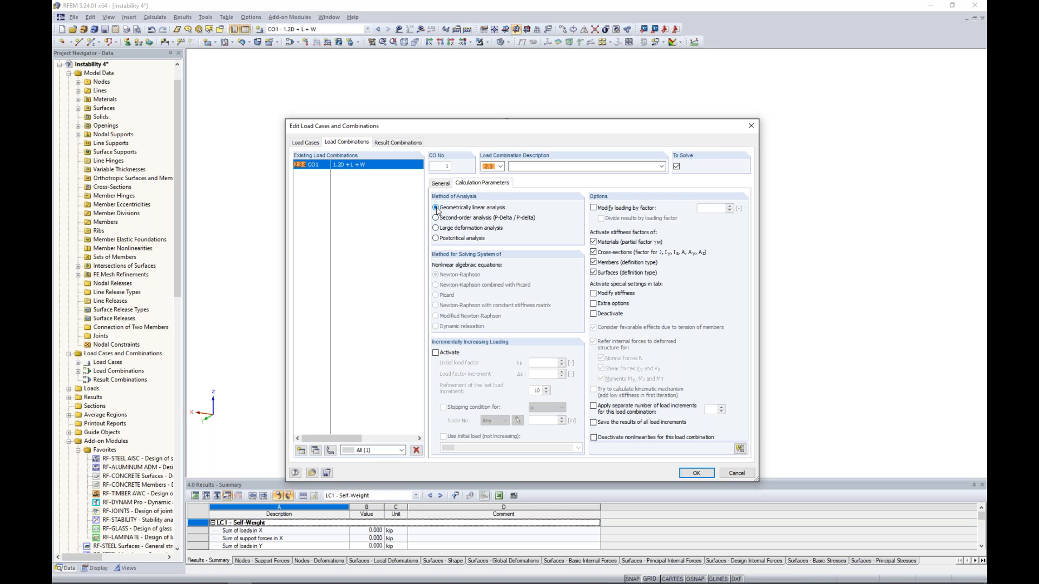
{"action": "left_click", "coordinate": [697, 473]}
{"action": "left_click", "coordinate": [420, 28]}
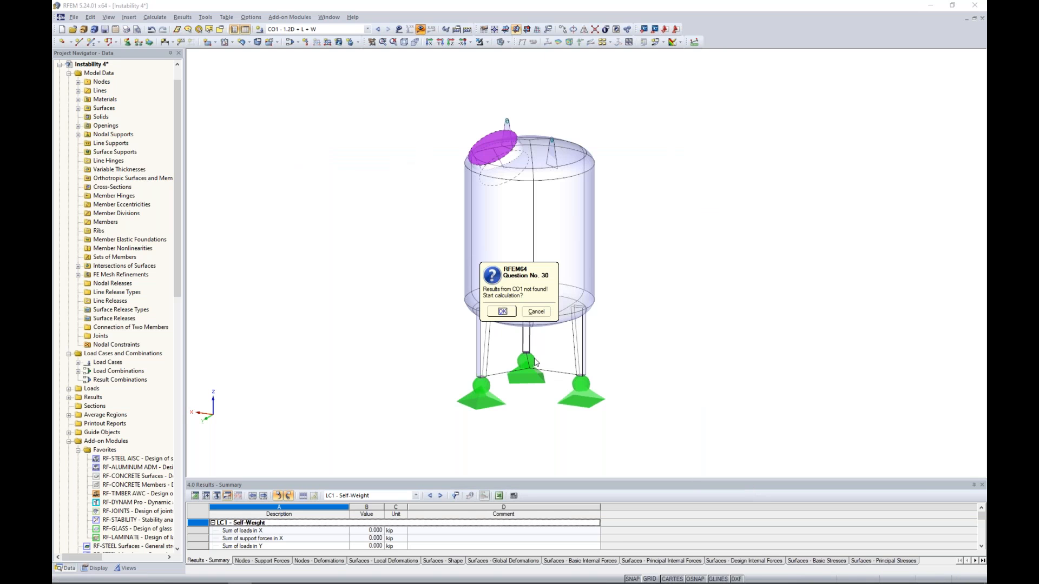
{"action": "left_click", "coordinate": [502, 312]}
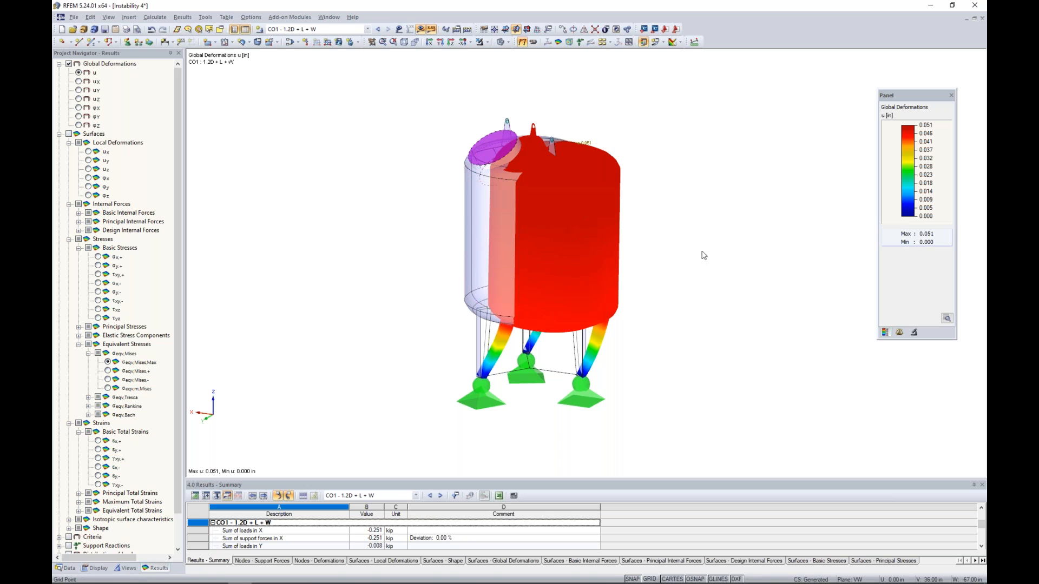
- Reduce the display factor for the tank's deformation and return to the global deformation colour scale
{"action": "left_click", "coordinate": [899, 332]}
{"action": "left_click", "coordinate": [912, 130]}
{"action": "left_click", "coordinate": [912, 130]}
{"action": "left_click", "coordinate": [911, 130]}
{"action": "left_click", "coordinate": [885, 332]}
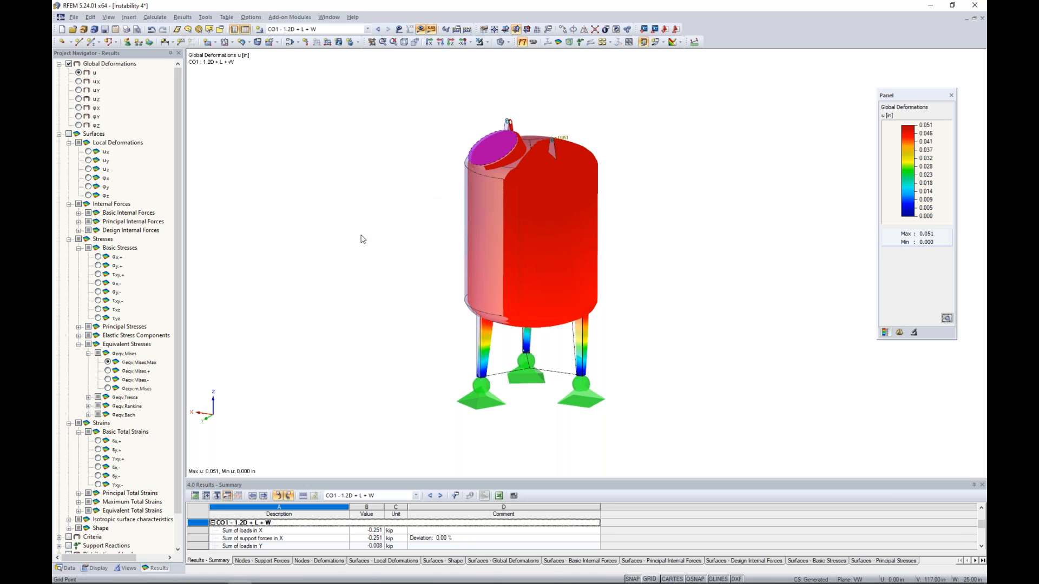
- Calculate an RF-STABILITY eigenvalue analysis of the tank using load combination CO1 - 1.2D + L + W
{"action": "left_click", "coordinate": [65, 568]}
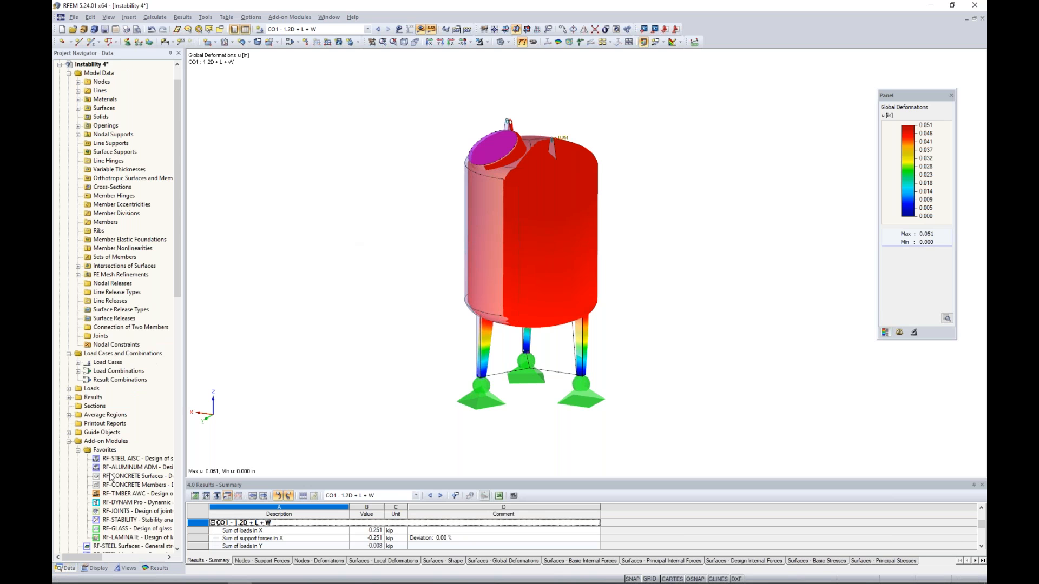
{"action": "scroll", "coordinate": [119, 443], "scroll_direction": "down", "scroll_amount": 3}
{"action": "double_click", "coordinate": [133, 441]}
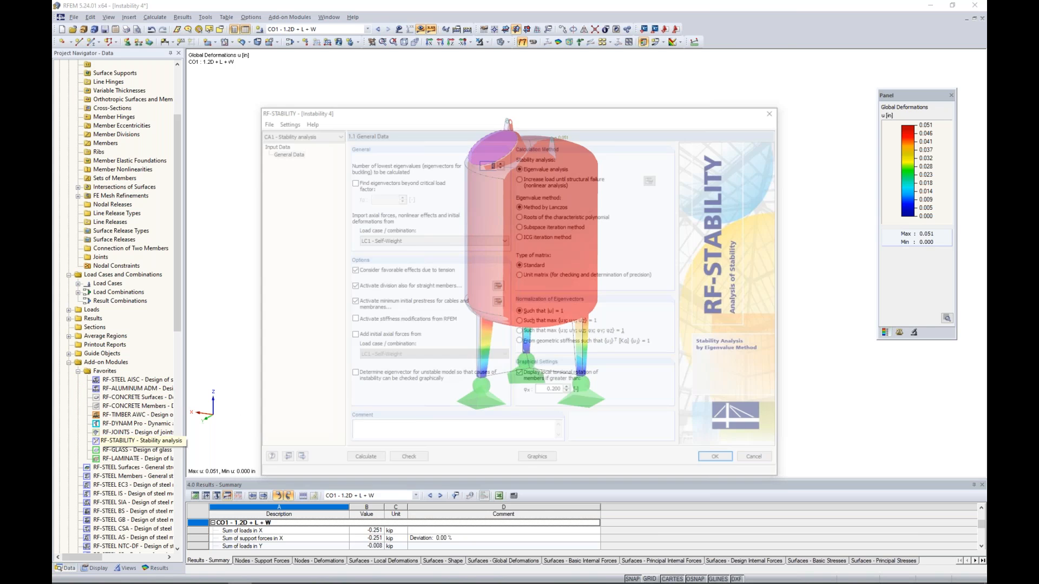
{"action": "left_click", "coordinate": [399, 240]}
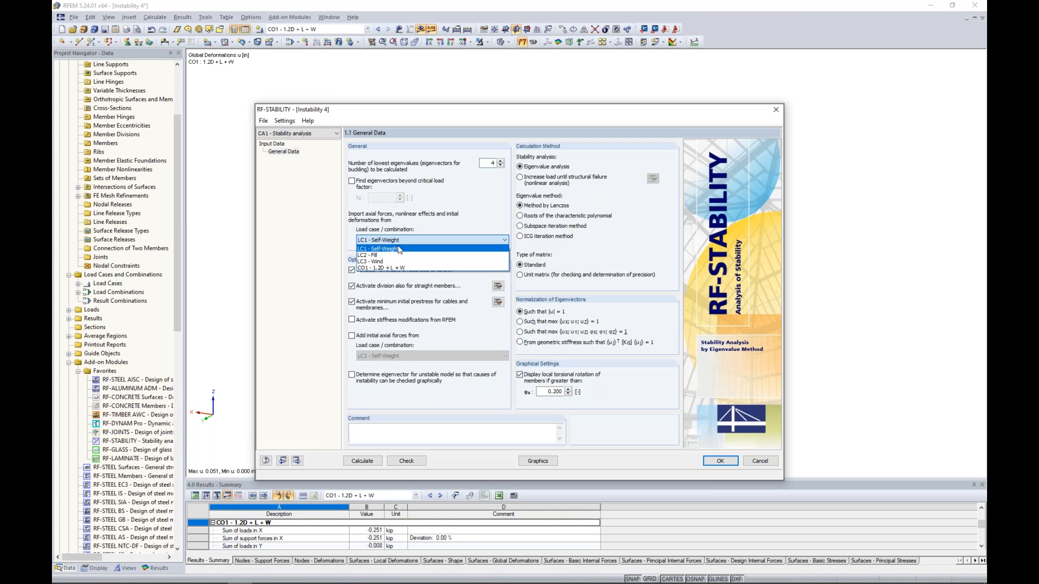
{"action": "left_click", "coordinate": [381, 268]}
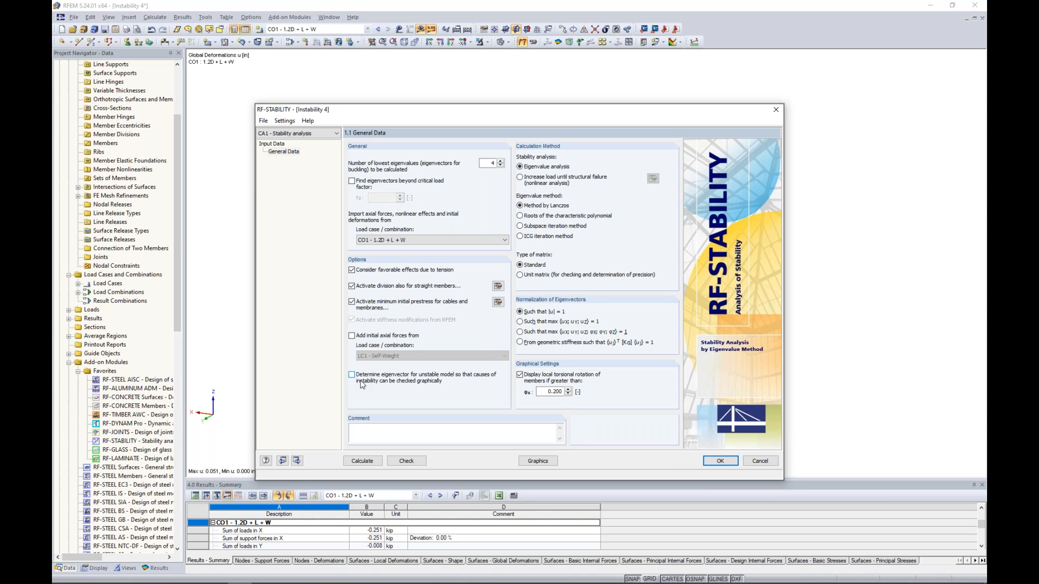
{"action": "left_click", "coordinate": [368, 465]}
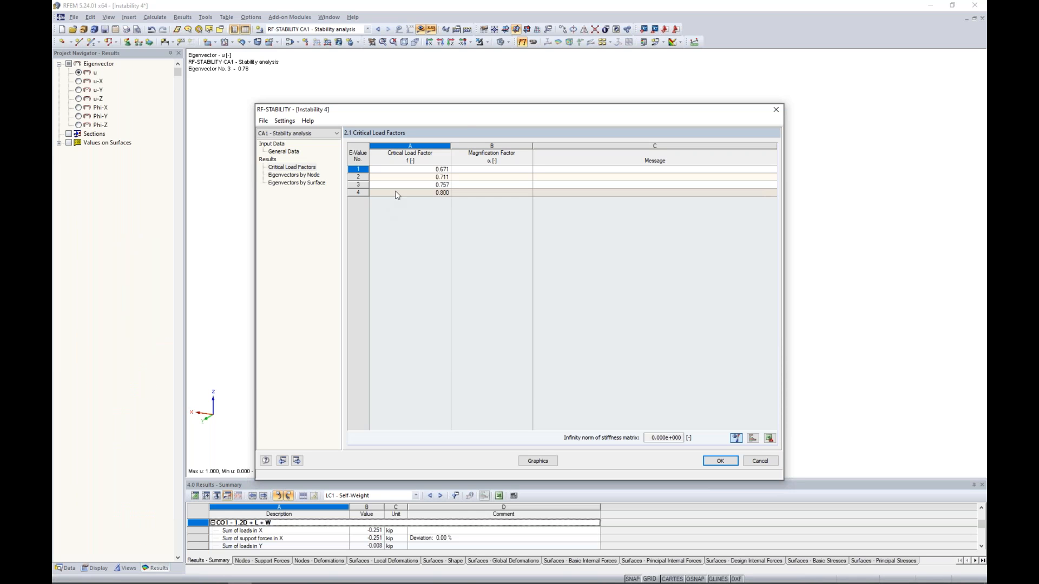
- Compare the mode shapes of the four calculated eigenvalues on the tank, finishing with the first one
{"action": "left_click_drag", "start_coordinate": [463, 116], "coordinate": [492, 407]}
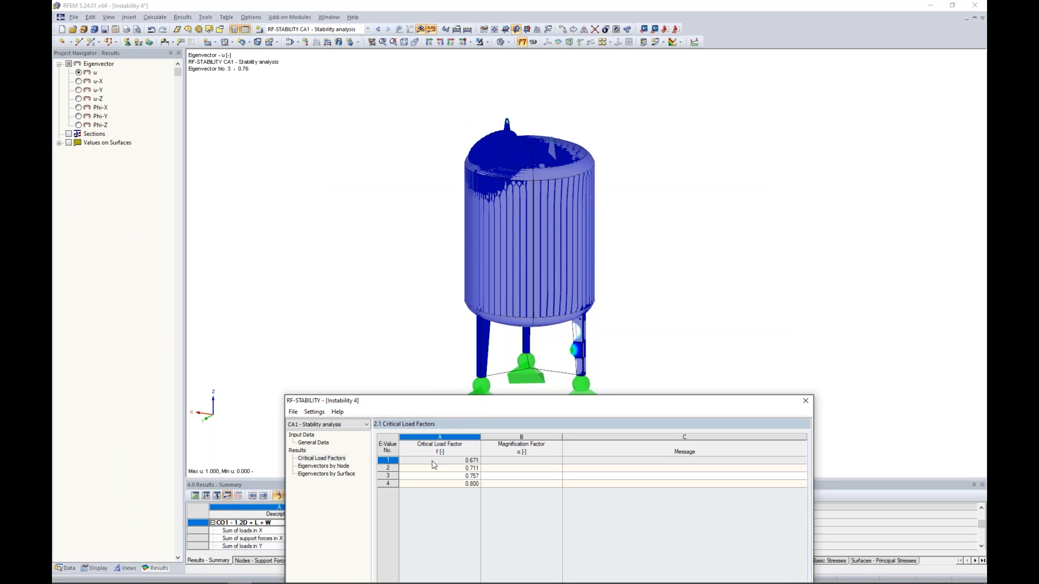
{"action": "key", "text": "Down"}
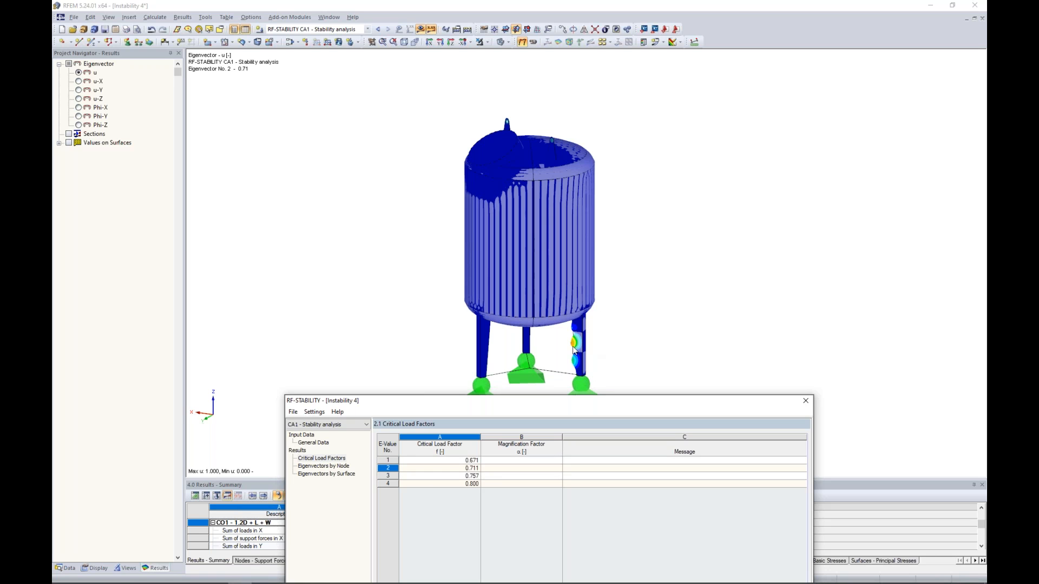
{"action": "left_click", "coordinate": [459, 476]}
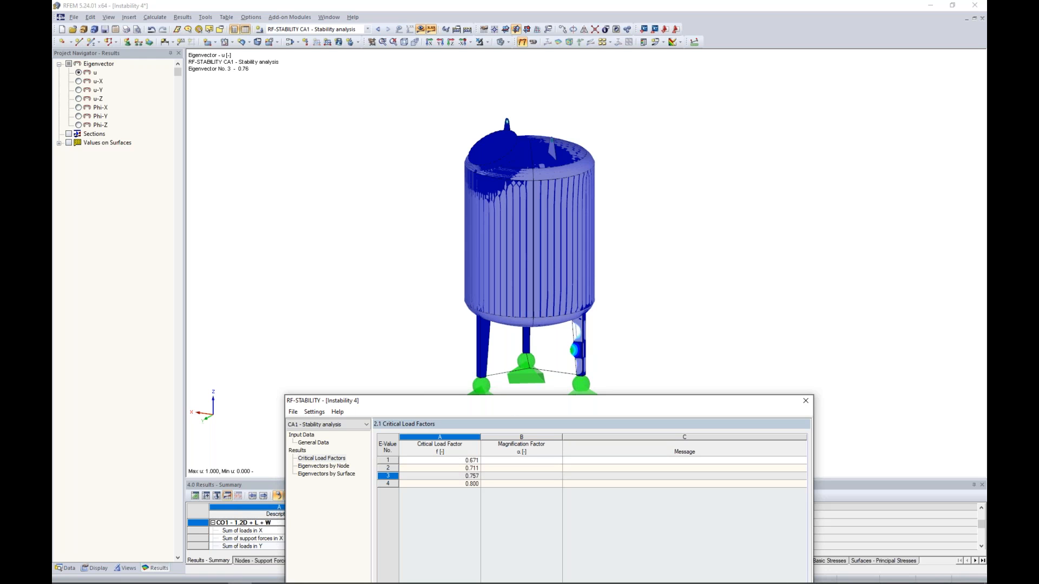
{"action": "left_click", "coordinate": [459, 484]}
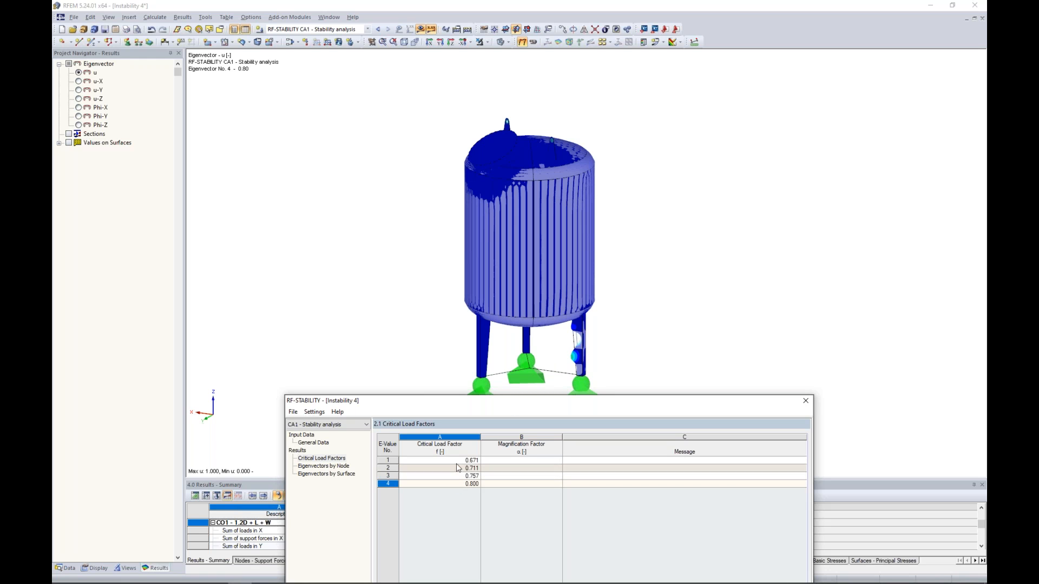
{"action": "left_click", "coordinate": [456, 461]}
- Review the critical load factors and the general data of the stability analysis, and show the first eigenvector graphically
{"action": "left_click_drag", "start_coordinate": [488, 403], "coordinate": [530, 93]}
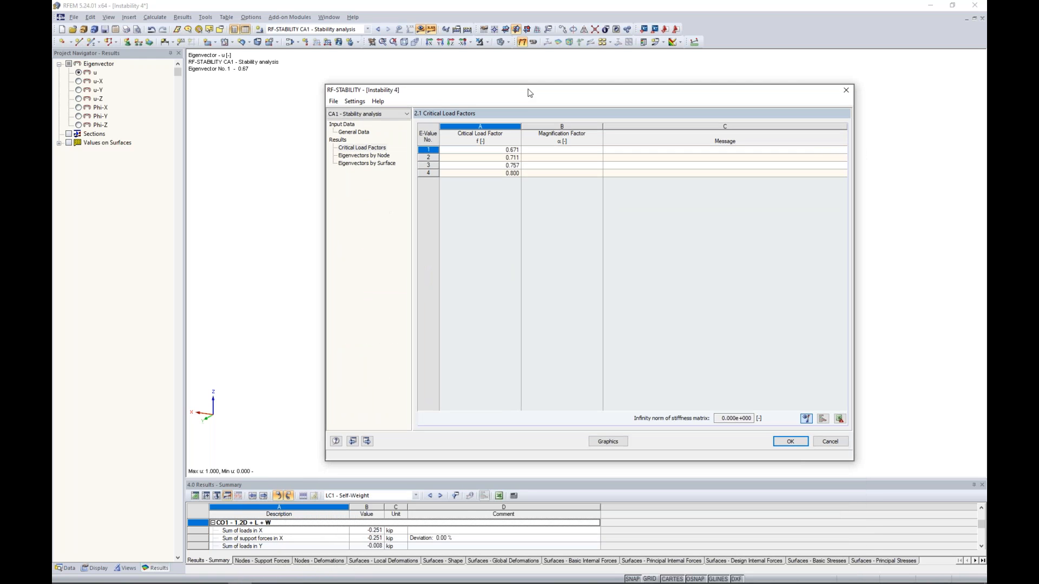
{"action": "left_click", "coordinate": [511, 152]}
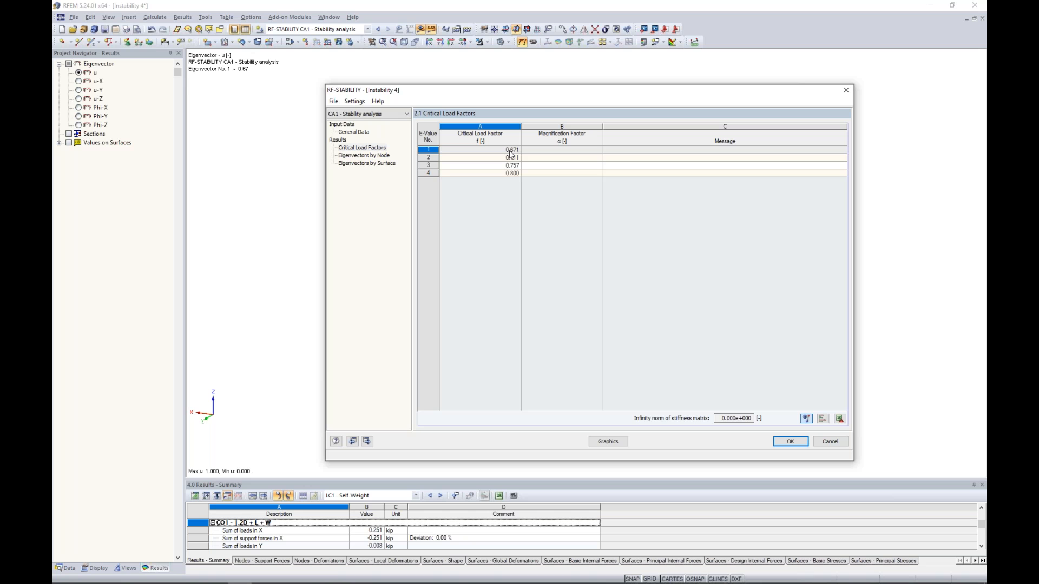
{"action": "left_click", "coordinate": [366, 133]}
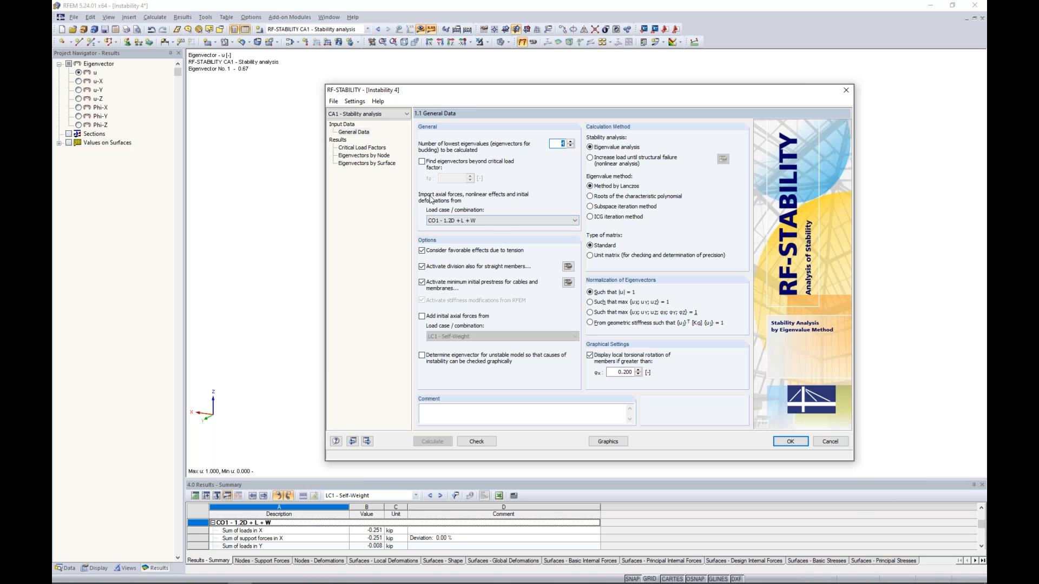
{"action": "left_click_drag", "start_coordinate": [465, 97], "coordinate": [463, 421]}
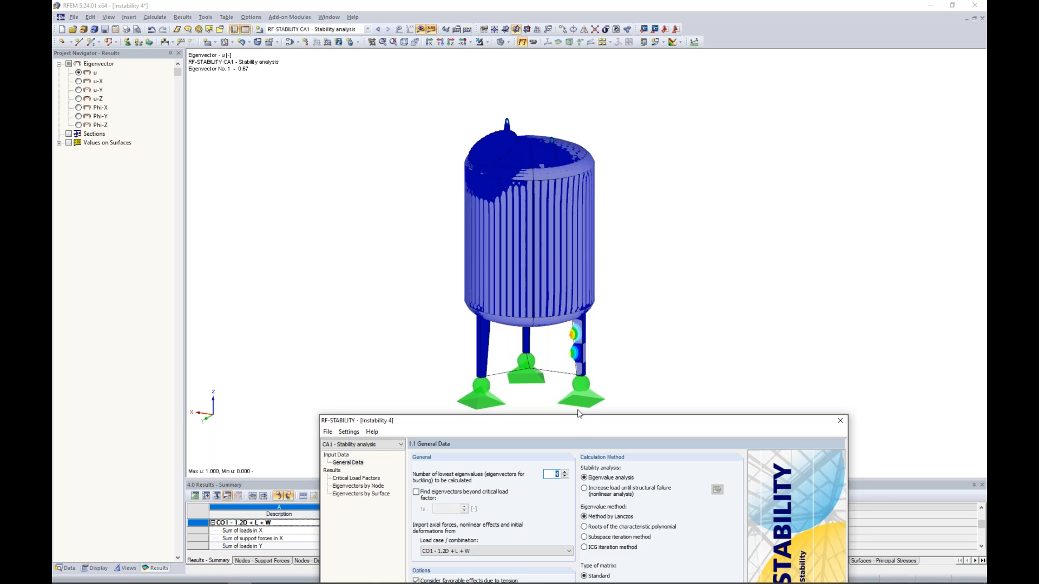
{"action": "left_click_drag", "start_coordinate": [582, 421], "coordinate": [576, 108]}
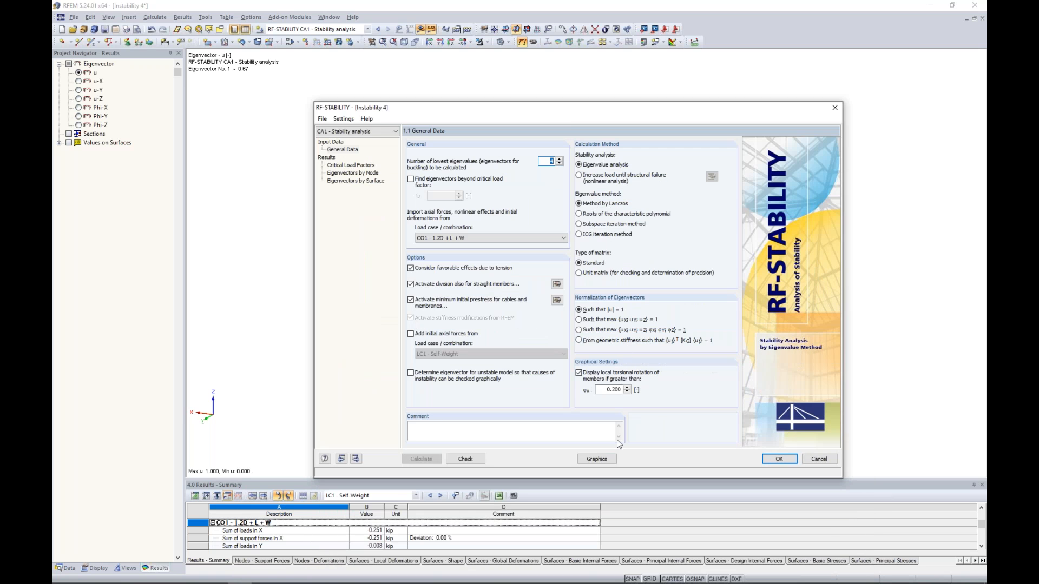
{"action": "left_click", "coordinate": [597, 459]}
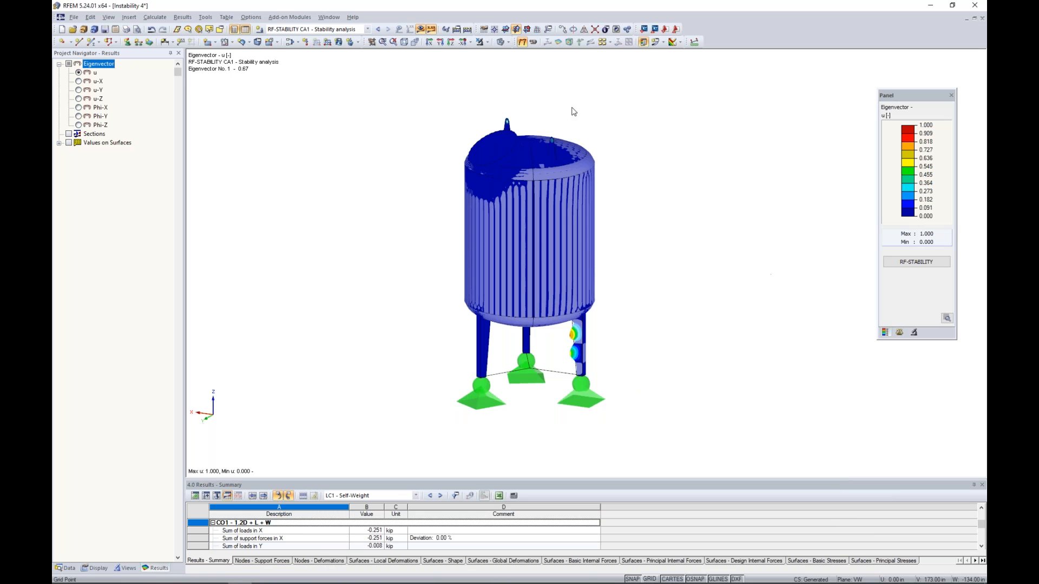
- Examine the first eigenvector's local deformation on the tank legs up close
{"action": "left_click", "coordinate": [501, 43]}
{"action": "middle_click_drag", "start_coordinate": [729, 401], "coordinate": [747, 360], "text": "ctrl"}
{"action": "scroll", "coordinate": [569, 331], "scroll_direction": "up", "scroll_amount": 5}
{"action": "scroll", "coordinate": [589, 369], "scroll_direction": "up", "scroll_amount": 1}
{"action": "middle_click_drag", "start_coordinate": [590, 369], "coordinate": [663, 311], "text": "ctrl"}
{"action": "scroll", "coordinate": [656, 350], "scroll_direction": "down", "scroll_amount": 1}
{"action": "scroll", "coordinate": [663, 305], "scroll_direction": "up", "scroll_amount": 2}
{"action": "scroll", "coordinate": [662, 306], "scroll_direction": "down", "scroll_amount": 1}
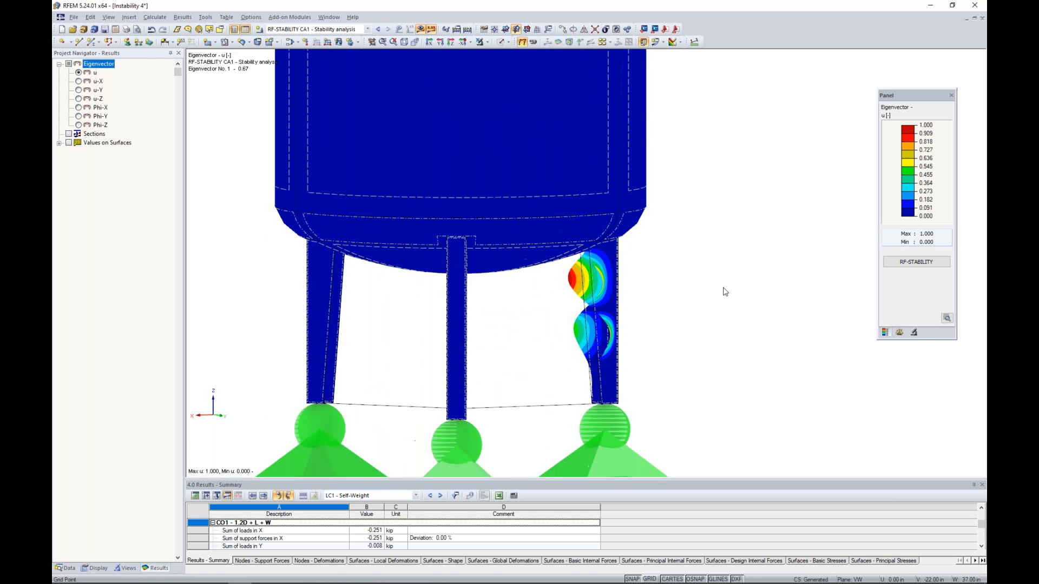
- Display eigenvectors 2 and 3 on the tank legs to compare their buckling shapes
{"action": "left_click", "coordinate": [900, 332]}
{"action": "left_click", "coordinate": [906, 128]}
{"action": "left_click", "coordinate": [901, 143]}
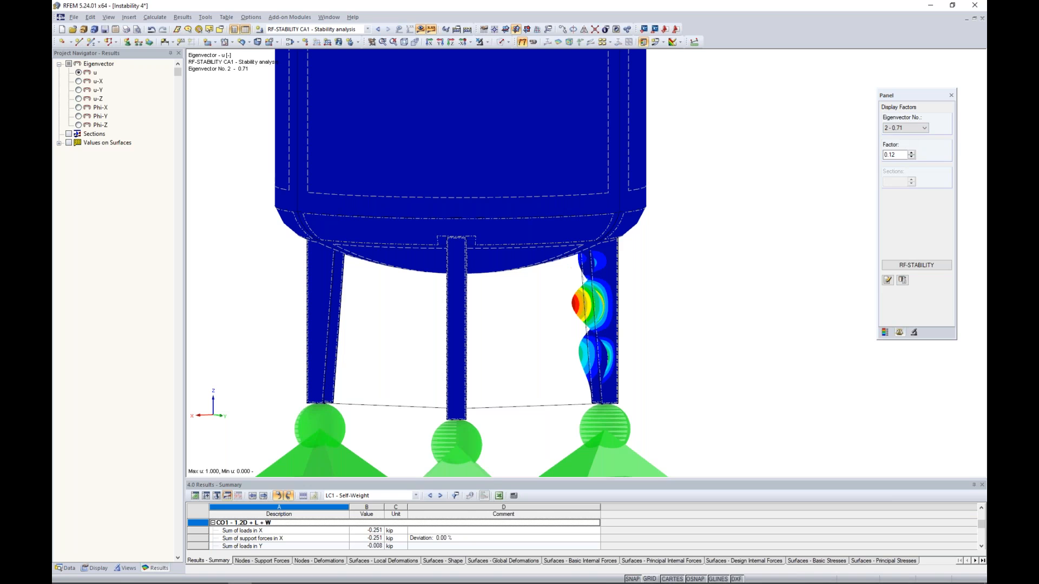
{"action": "left_click", "coordinate": [905, 128]}
{"action": "left_click", "coordinate": [903, 150]}
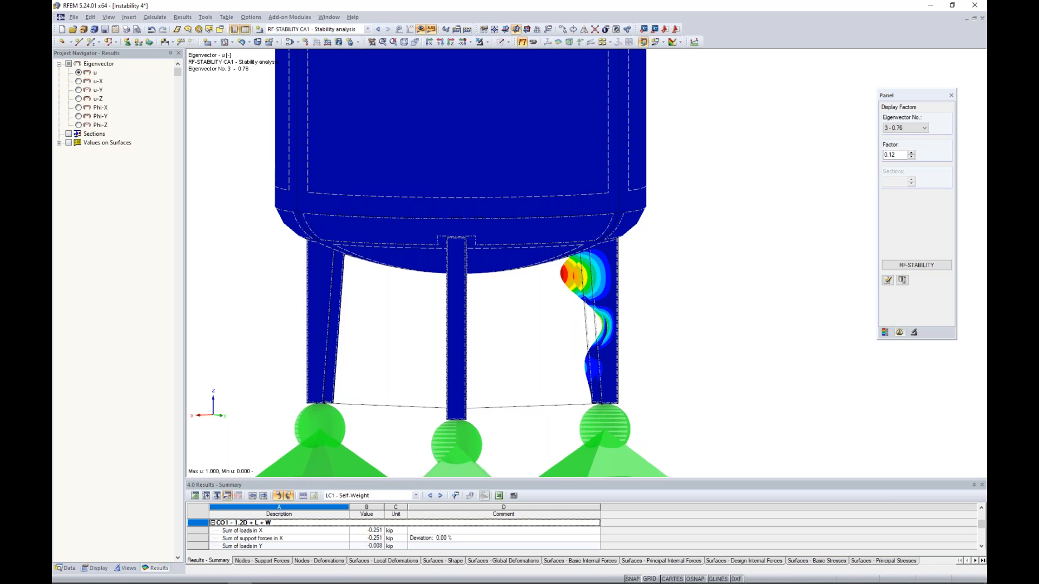
- Set a new constant thickness for the component surfaces of all three tank legs
{"action": "left_click_drag", "start_coordinate": [687, 362], "coordinate": [247, 305]}
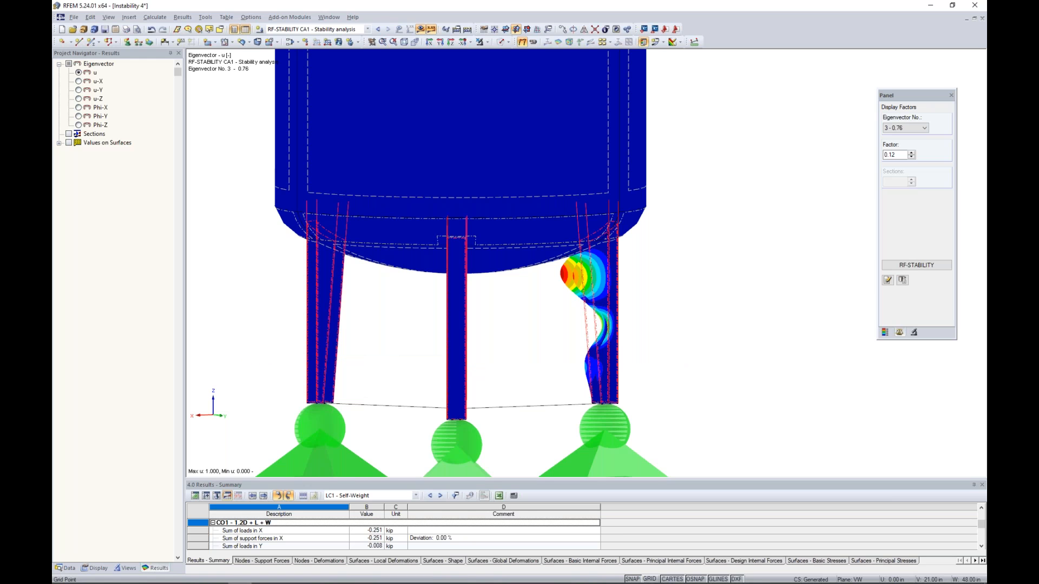
{"action": "right_click", "coordinate": [598, 325]}
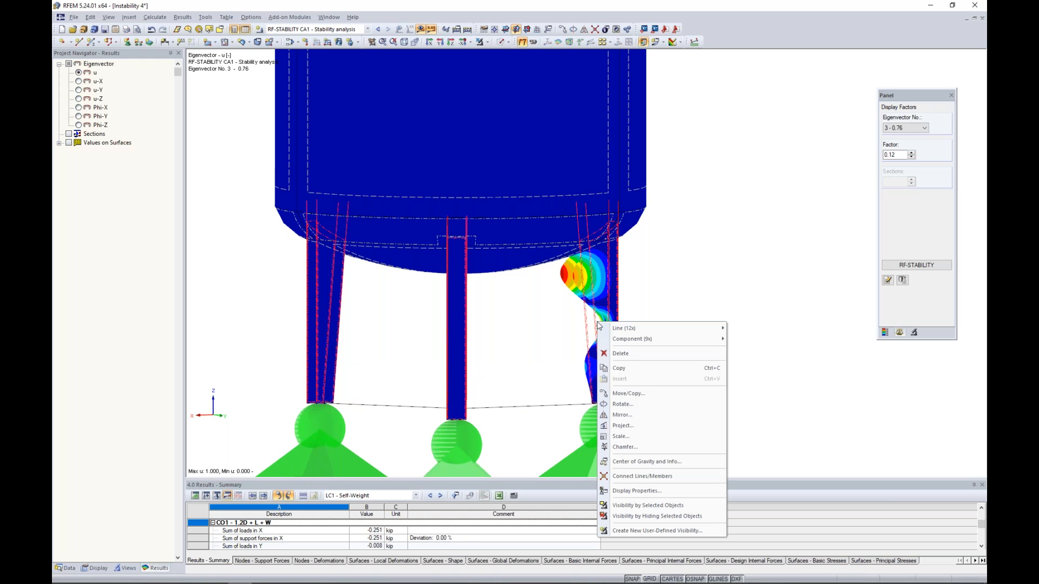
{"action": "left_click", "coordinate": [747, 339]}
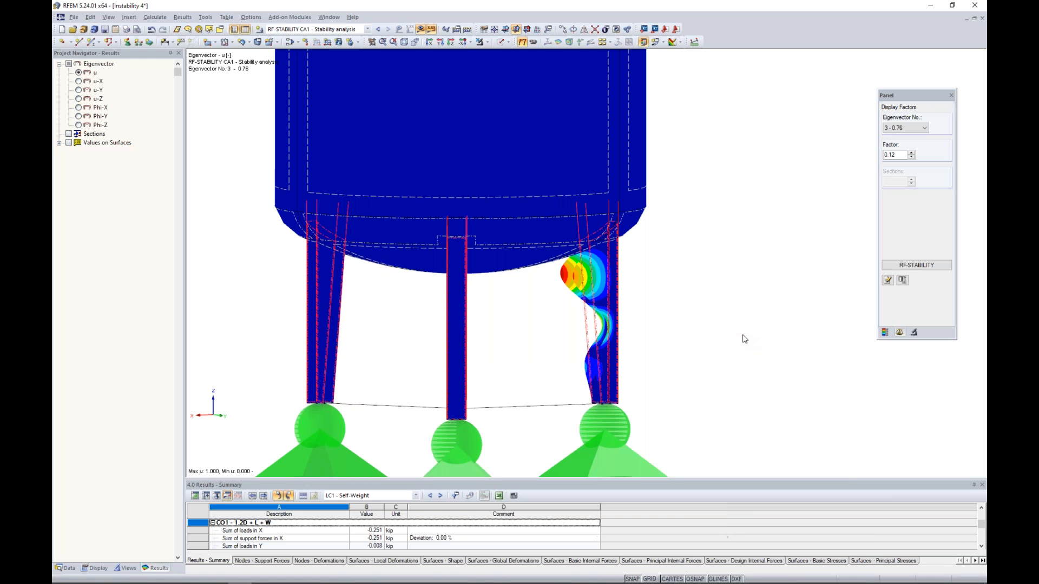
{"action": "left_click_drag", "start_coordinate": [425, 341], "coordinate": [494, 341]}
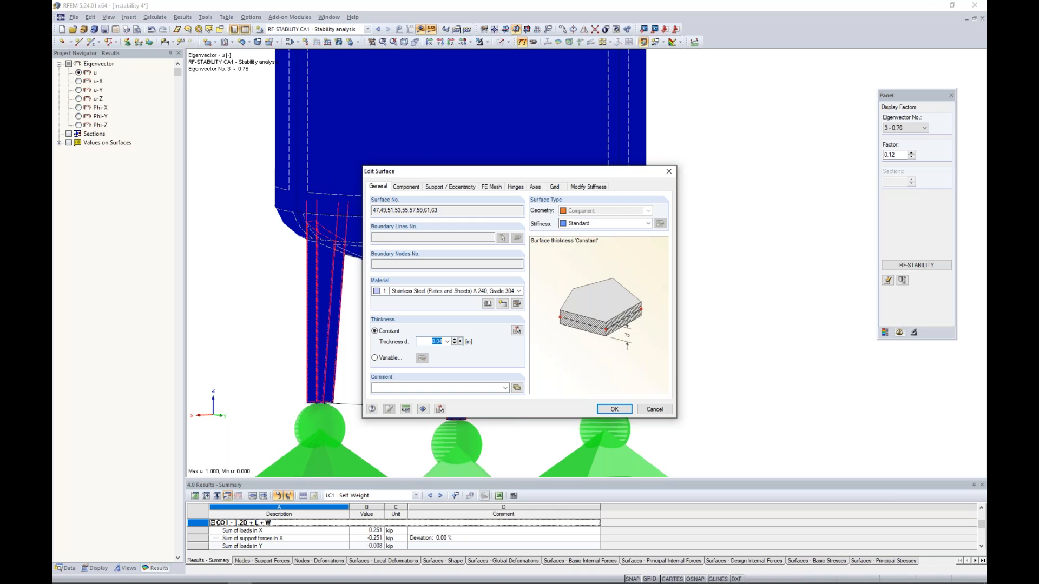
{"action": "type", "text": "0"}
{"action": "left_click", "coordinate": [614, 410]}
{"action": "left_click", "coordinate": [502, 315]}
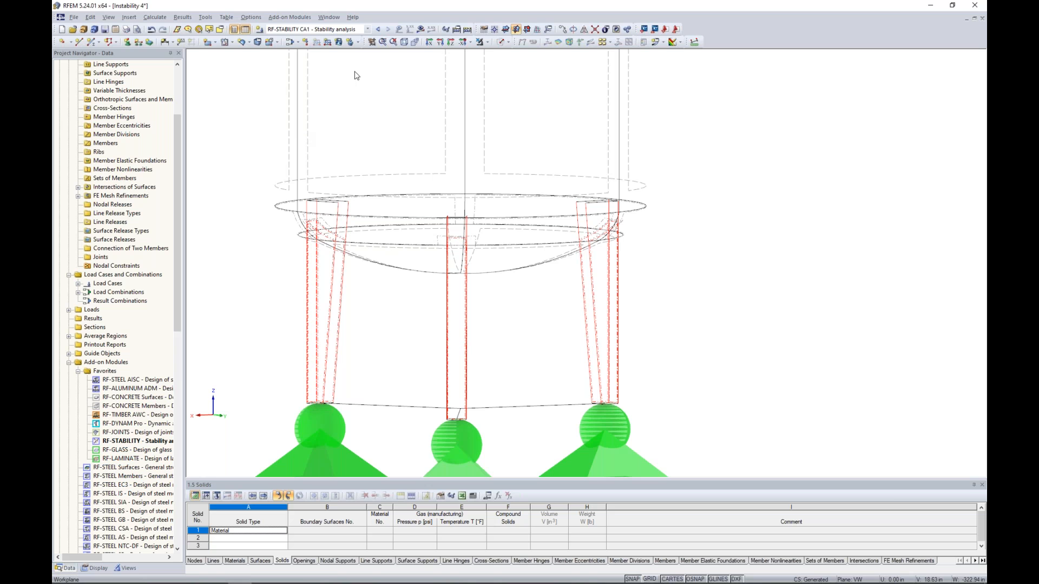
- Set CO1's method of analysis to second-order analysis (P-Delta), calculate the combination and view the whole tank's deformation
{"action": "left_click", "coordinate": [291, 42]}
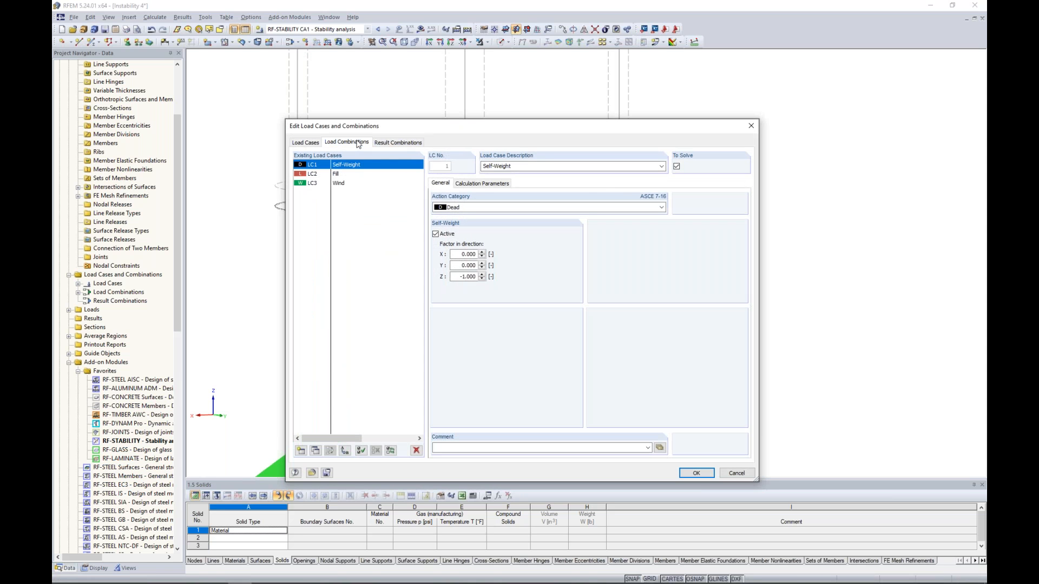
{"action": "left_click", "coordinate": [347, 143]}
{"action": "left_click", "coordinate": [467, 184]}
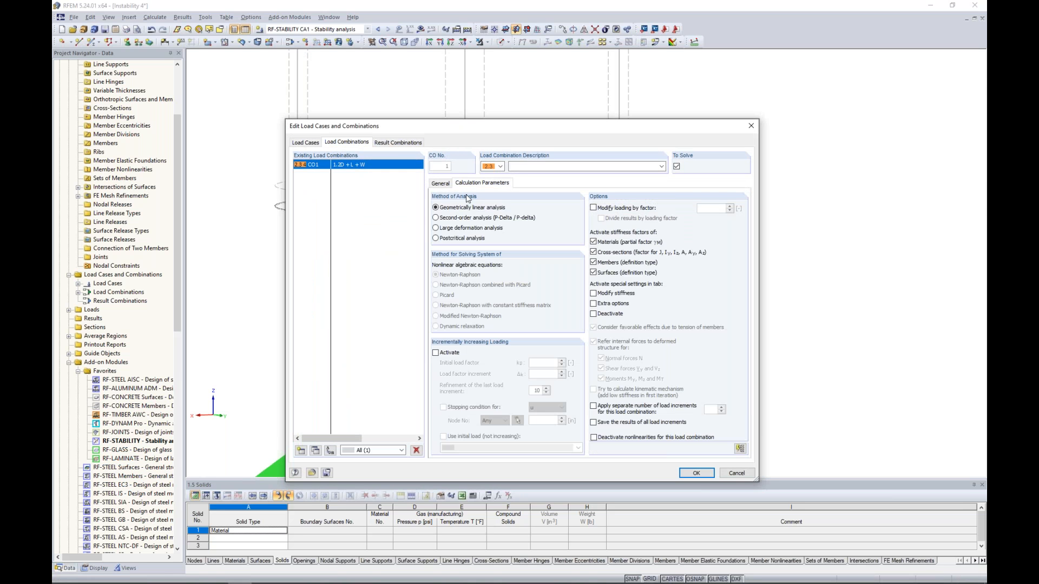
{"action": "left_click", "coordinate": [463, 218]}
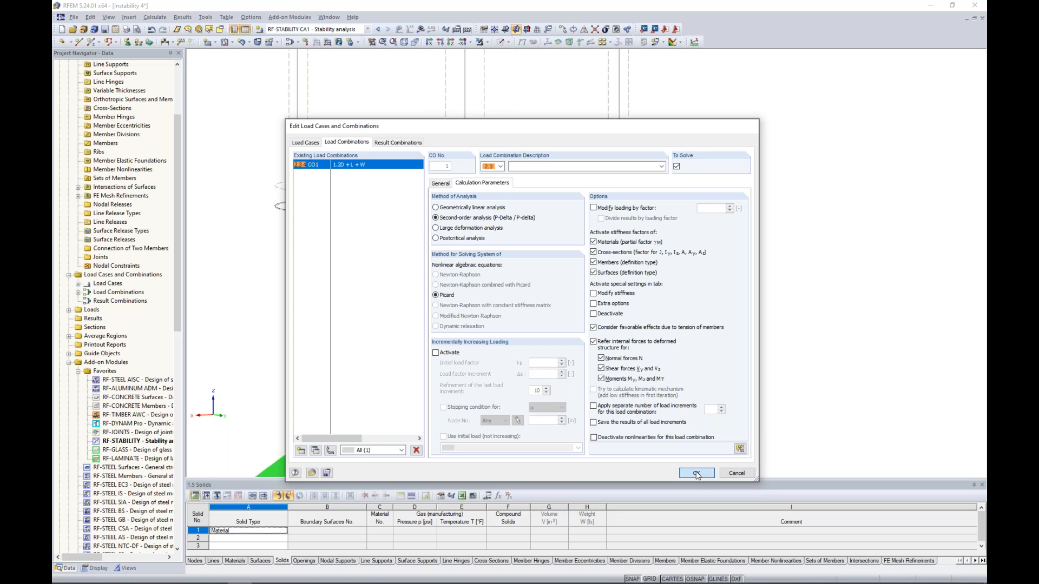
{"action": "left_click", "coordinate": [696, 475]}
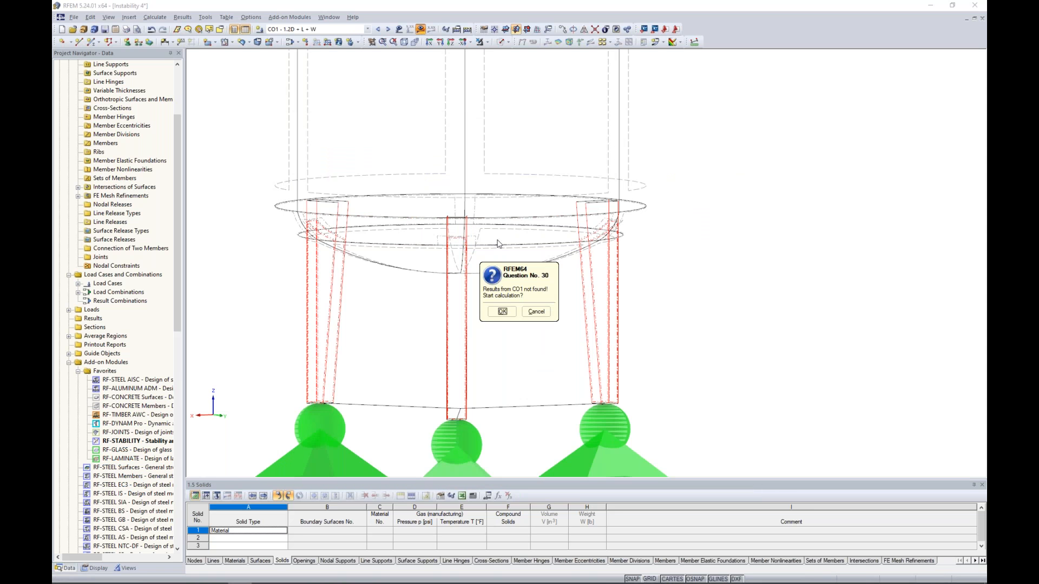
{"action": "left_click", "coordinate": [502, 312]}
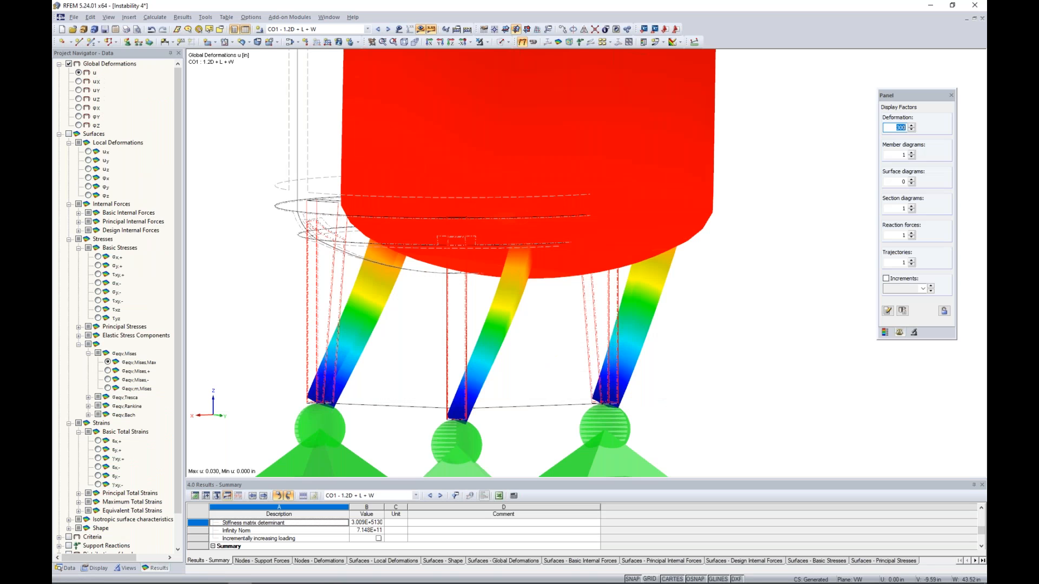
{"action": "scroll", "coordinate": [599, 292], "scroll_direction": "down", "scroll_amount": 5}
{"action": "middle_click_drag", "start_coordinate": [600, 292], "coordinate": [377, 275], "text": "ctrl"}
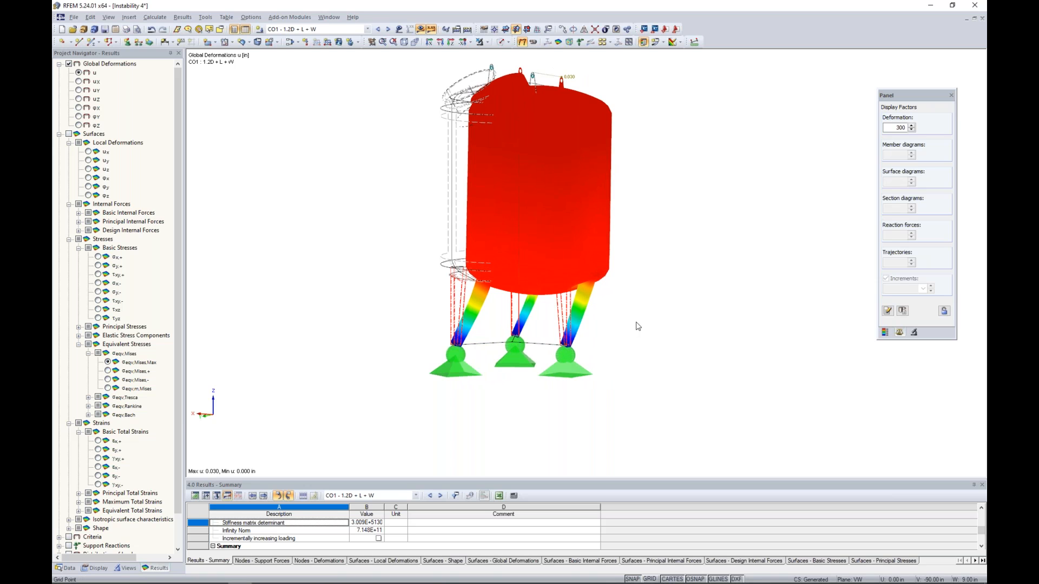
{"action": "middle_click_drag", "start_coordinate": [648, 307], "coordinate": [641, 336]}
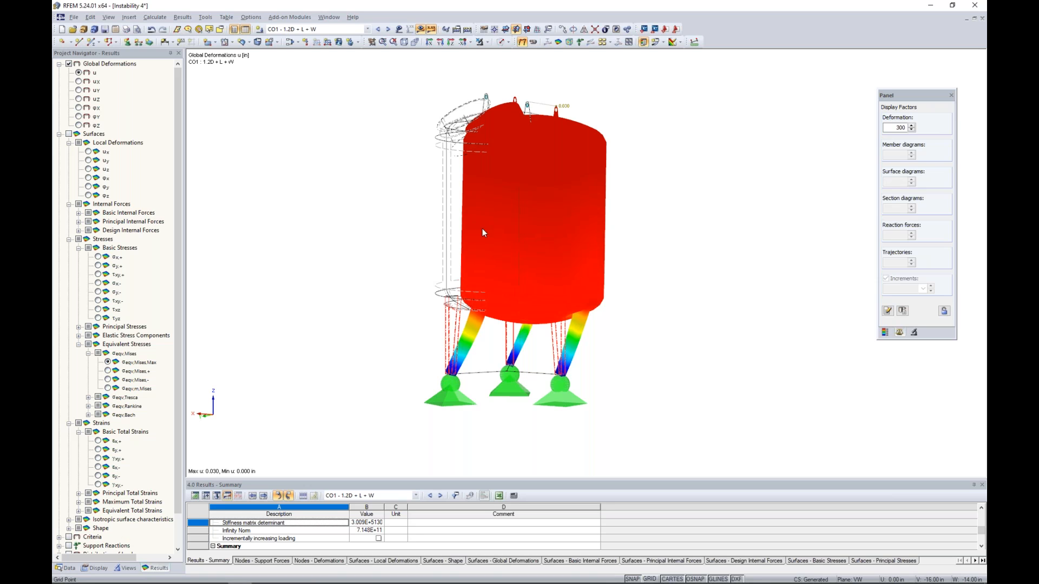
- Switch to the Mesh 1 model and check the surface settings of the dimensioned 20 ft by 10 ft plate without changes
{"action": "left_click", "coordinate": [329, 17]}
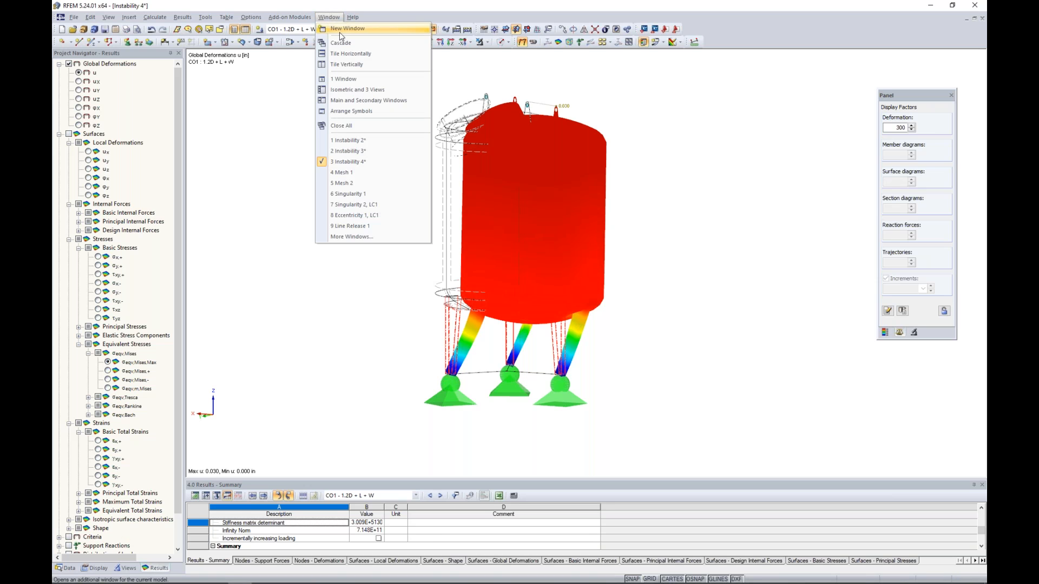
{"action": "left_click", "coordinate": [342, 173]}
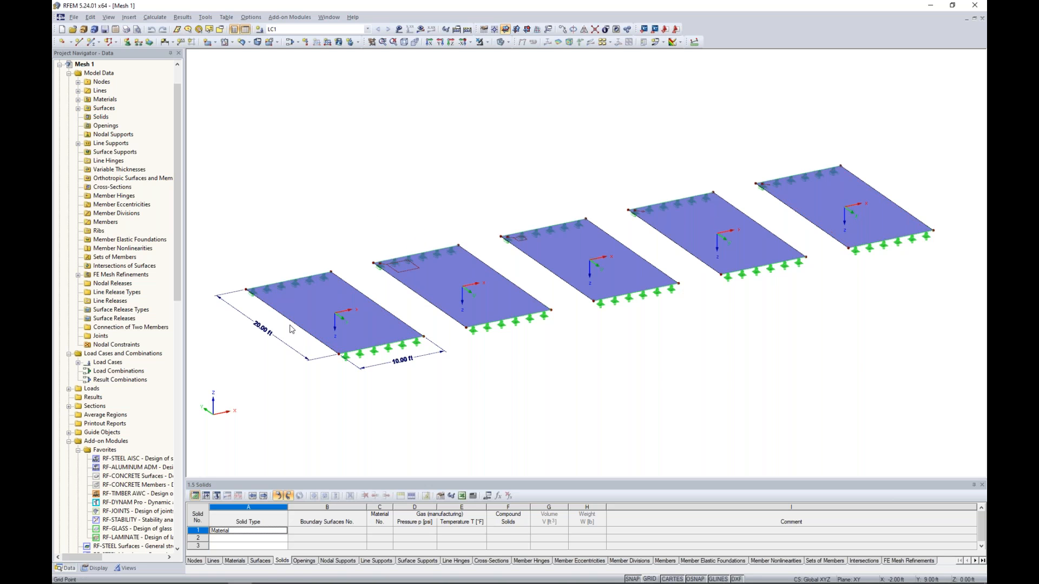
{"action": "double_click", "coordinate": [327, 301]}
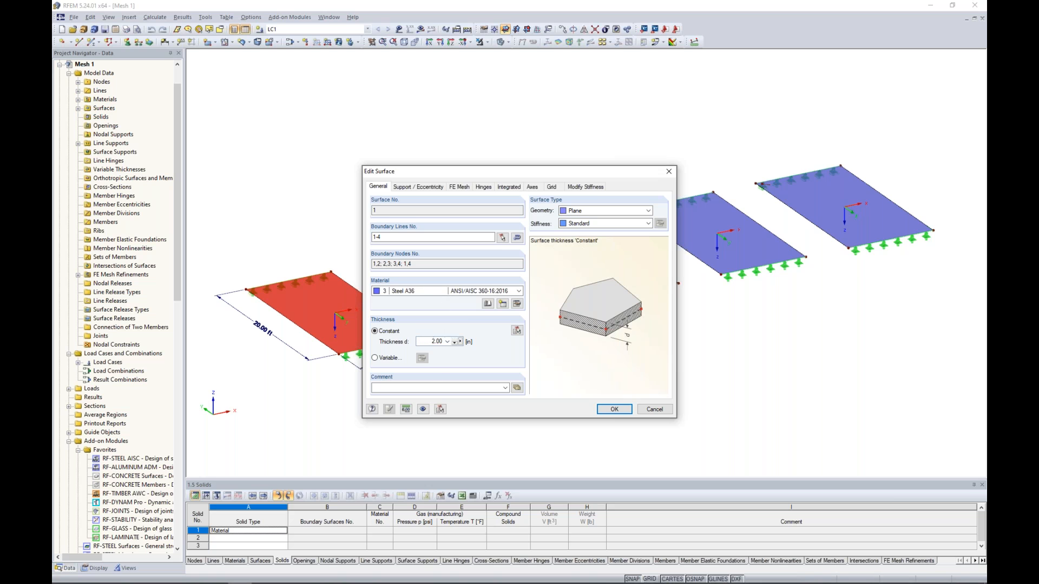
{"action": "left_click", "coordinate": [653, 410]}
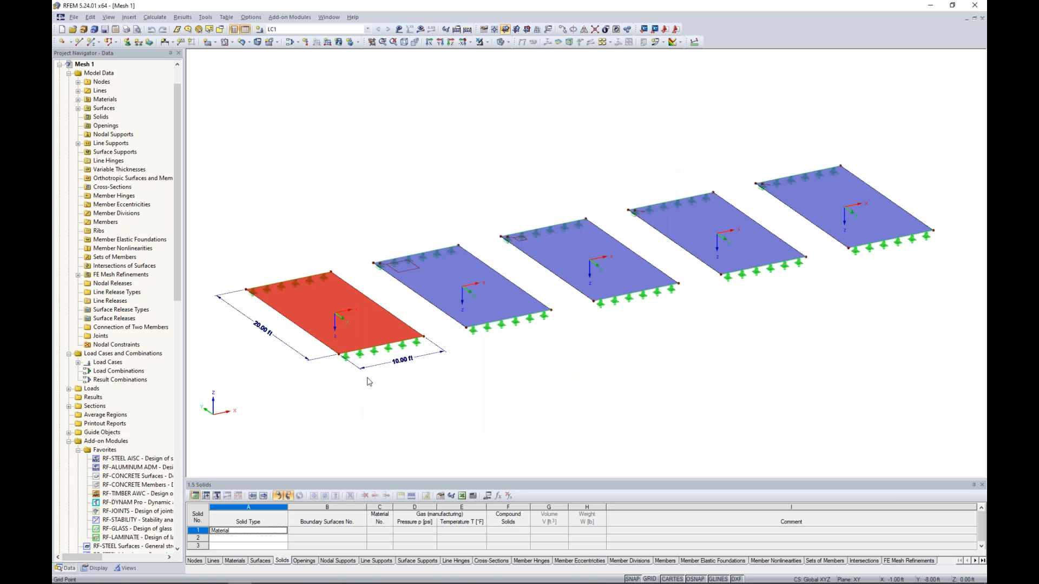
{"action": "scroll", "coordinate": [391, 361], "scroll_direction": "up", "scroll_amount": 2}
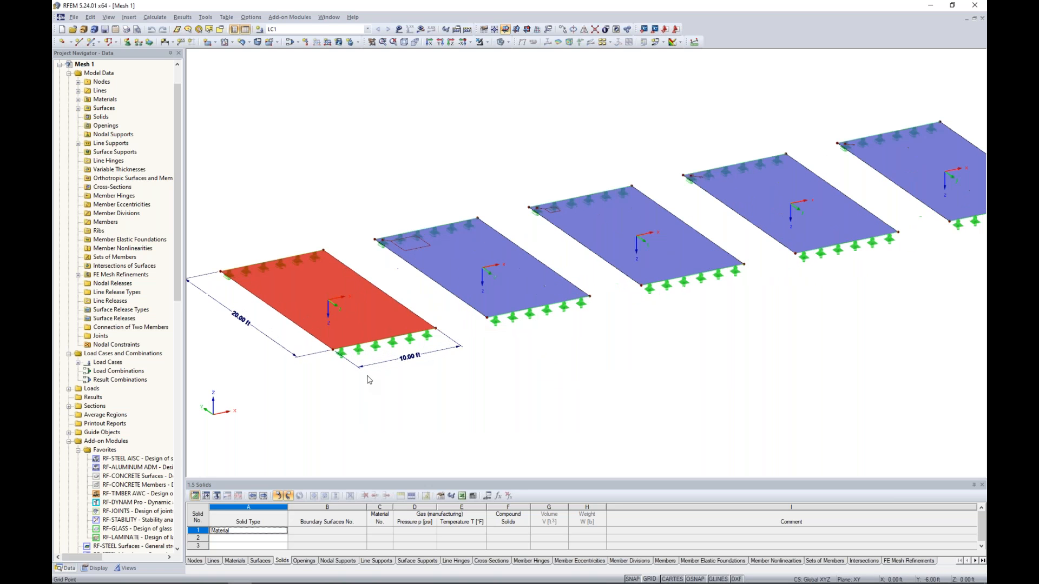
- Check the line support definition of the dimensioned plate without changes and view the LC1 surface loads on all five plates
{"action": "double_click", "coordinate": [395, 352]}
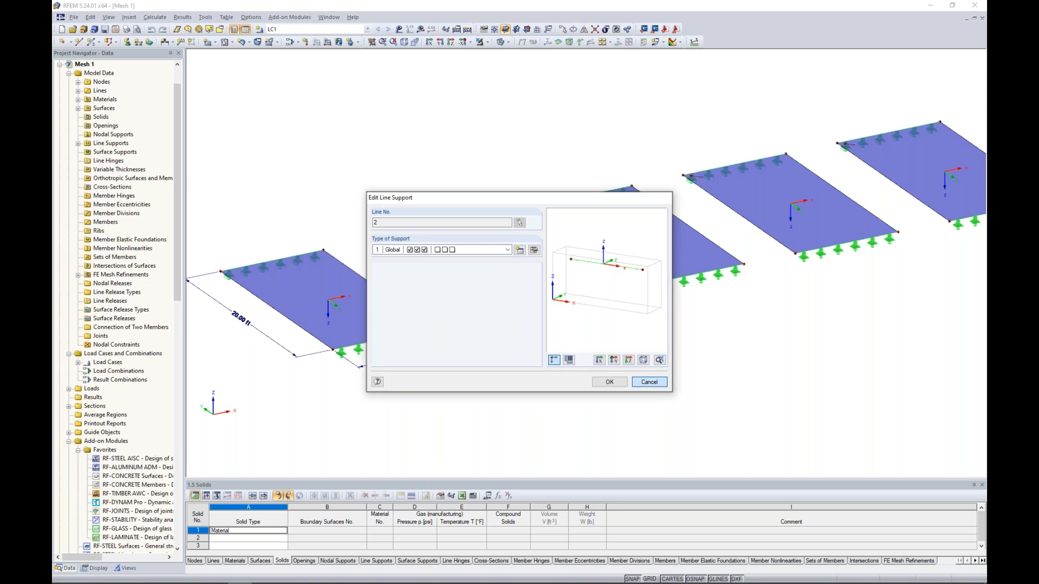
{"action": "left_click", "coordinate": [650, 383]}
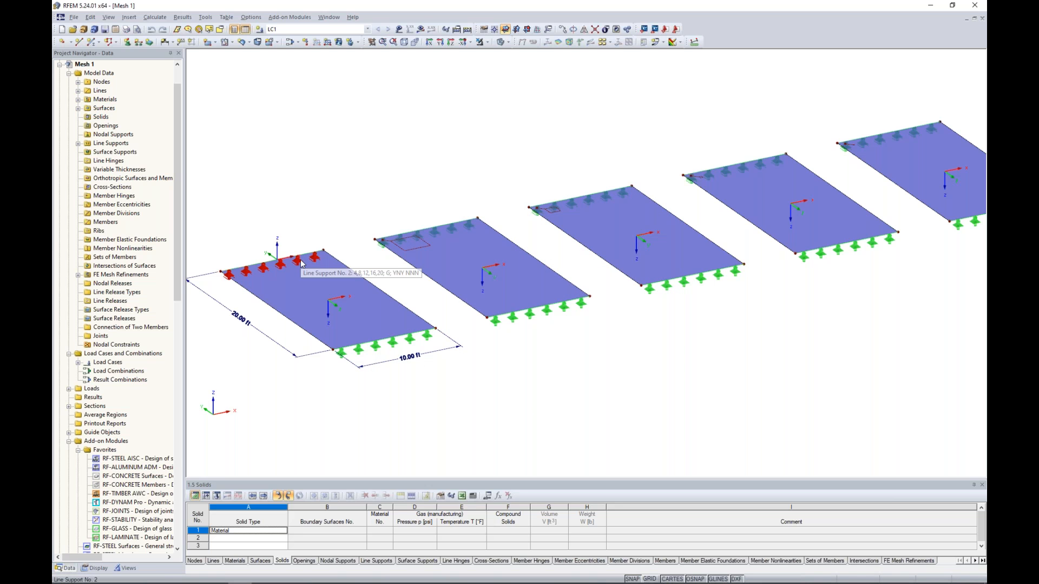
{"action": "left_click", "coordinate": [398, 32]}
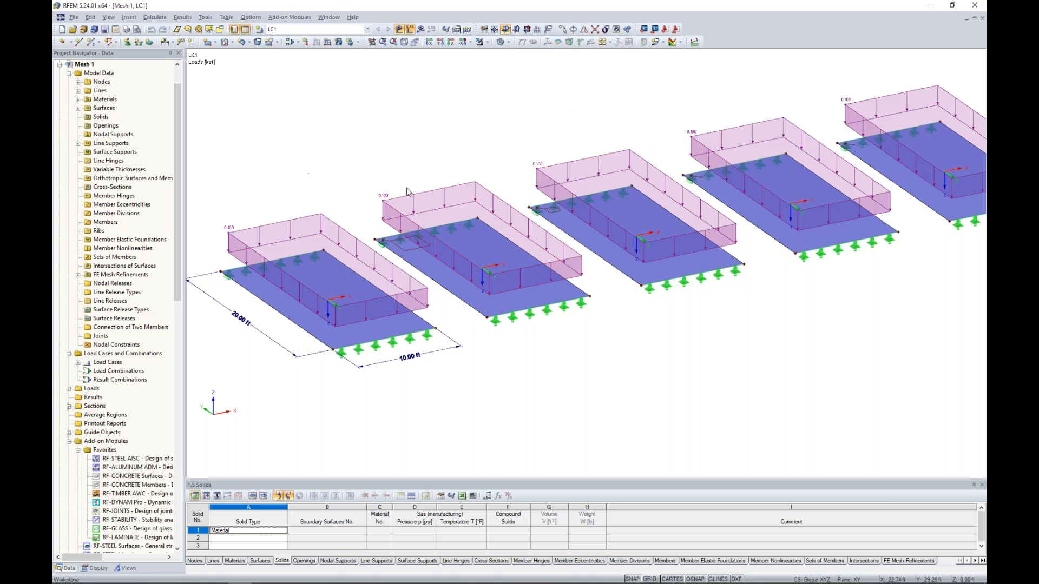
{"action": "scroll", "coordinate": [532, 141], "scroll_direction": "down", "scroll_amount": 2}
{"action": "middle_click_drag", "start_coordinate": [526, 130], "coordinate": [518, 163]}
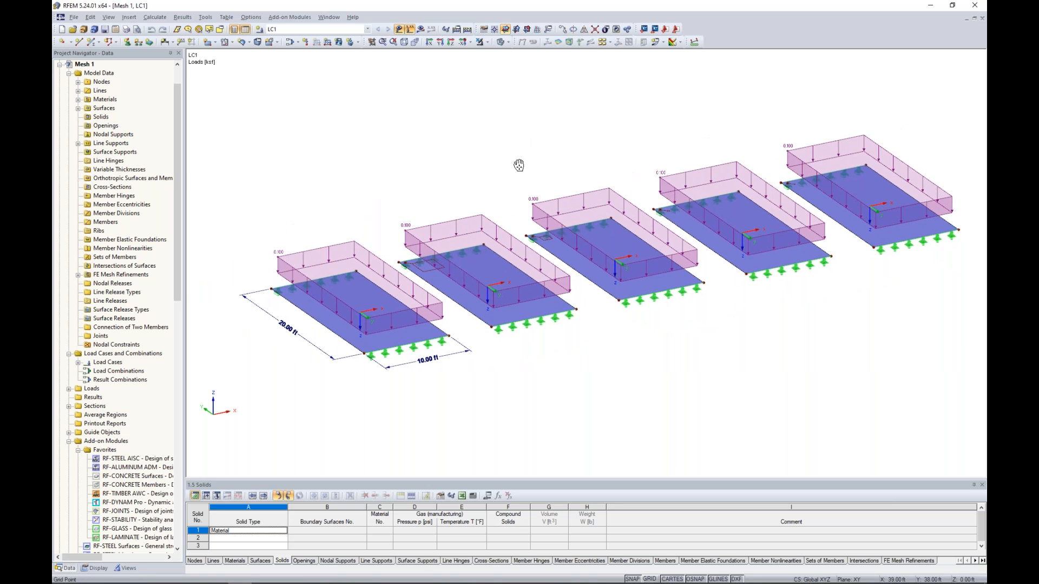
{"action": "left_click", "coordinate": [400, 30]}
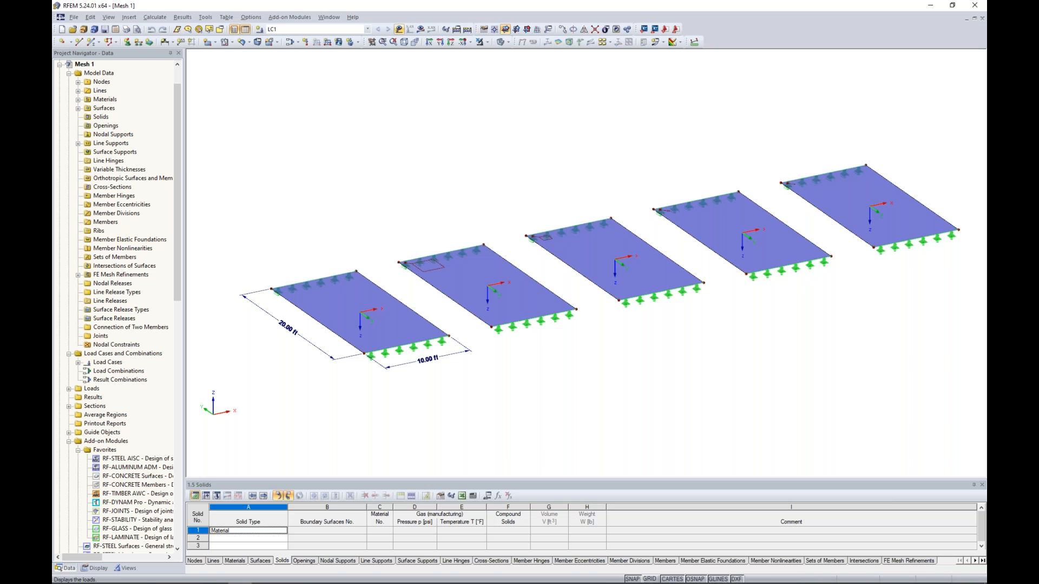
- Display the plates in wireframe and regenerate the FE mesh from the FE mesh settings, keeping the other parameters as they are
{"action": "left_click", "coordinate": [501, 42]}
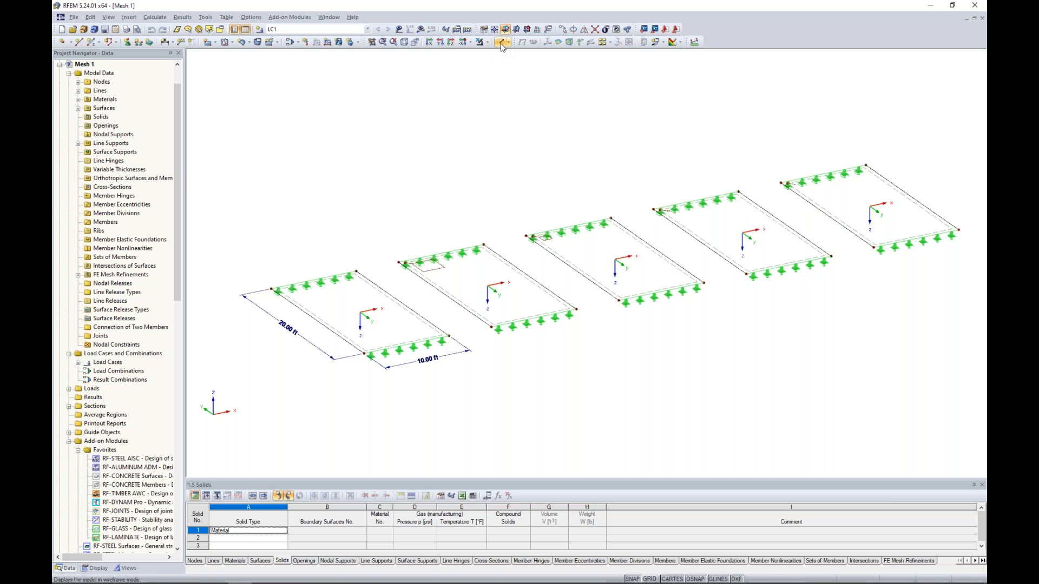
{"action": "left_click", "coordinate": [155, 17]}
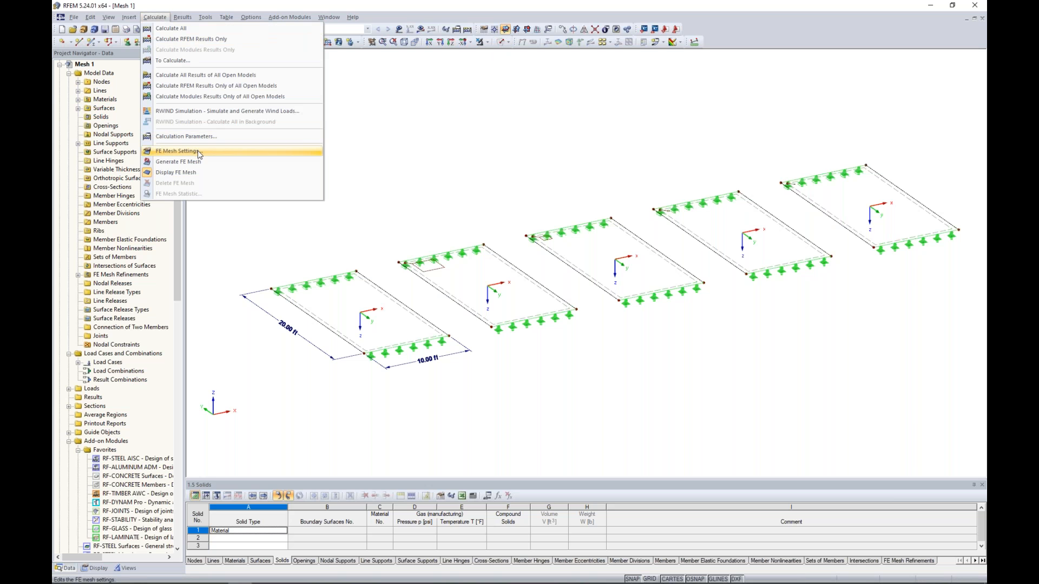
{"action": "left_click", "coordinate": [178, 151]}
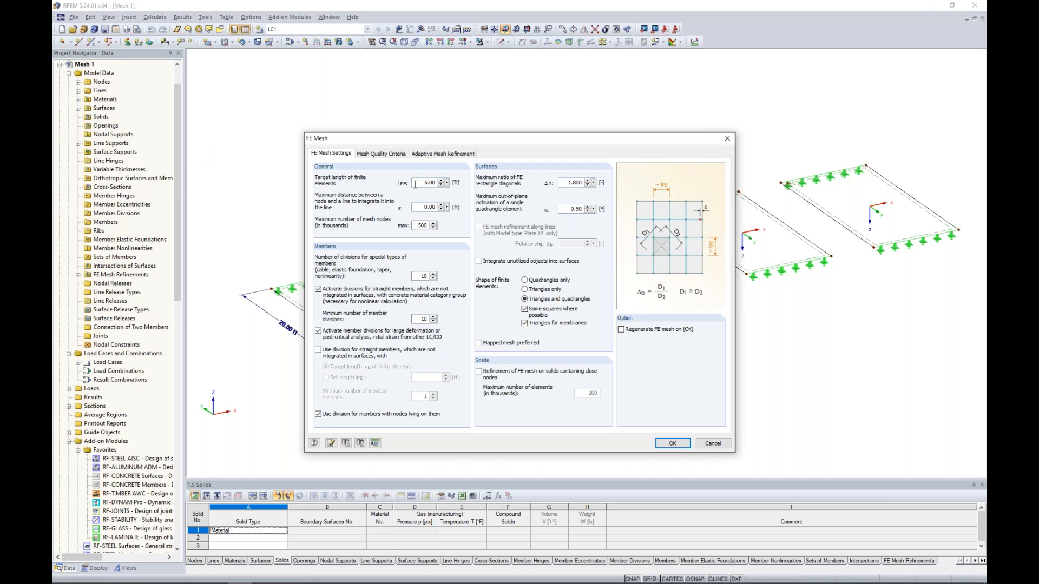
{"action": "left_click", "coordinate": [622, 329]}
{"action": "left_click", "coordinate": [682, 445]}
- Examine the first plate's mesh and check the surface FE mesh refinement and target FE length assigned to surface 2 without changes
{"action": "scroll", "coordinate": [659, 394], "scroll_direction": "up", "scroll_amount": 5}
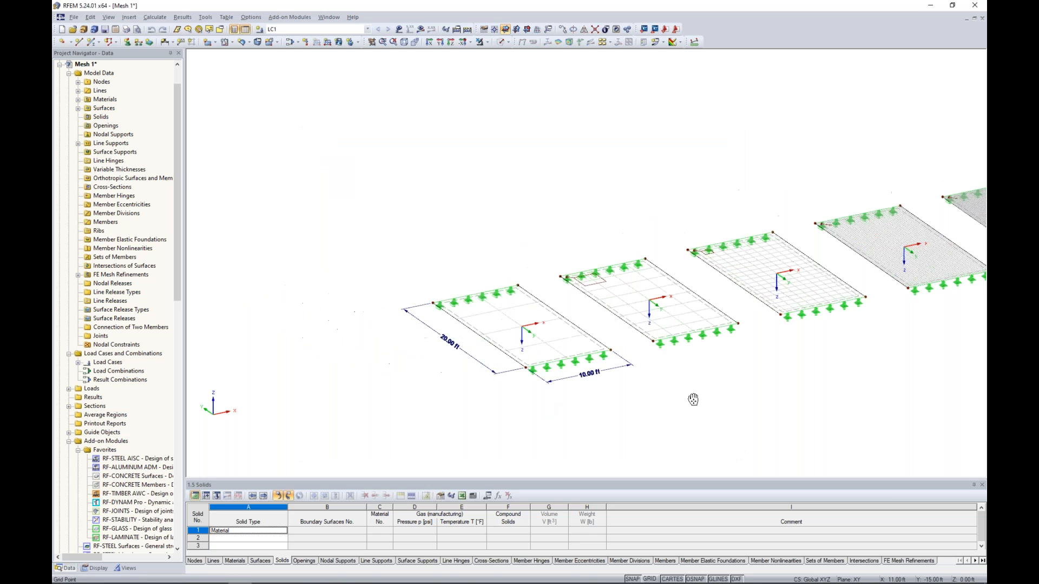
{"action": "scroll", "coordinate": [577, 371], "scroll_direction": "up", "scroll_amount": 2}
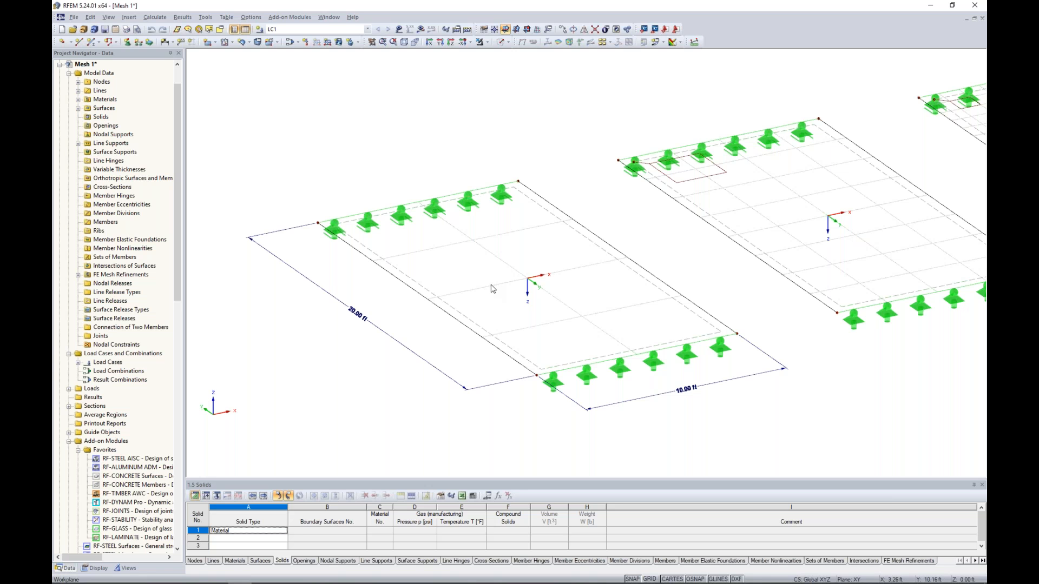
{"action": "scroll", "coordinate": [471, 297], "scroll_direction": "up", "scroll_amount": 2}
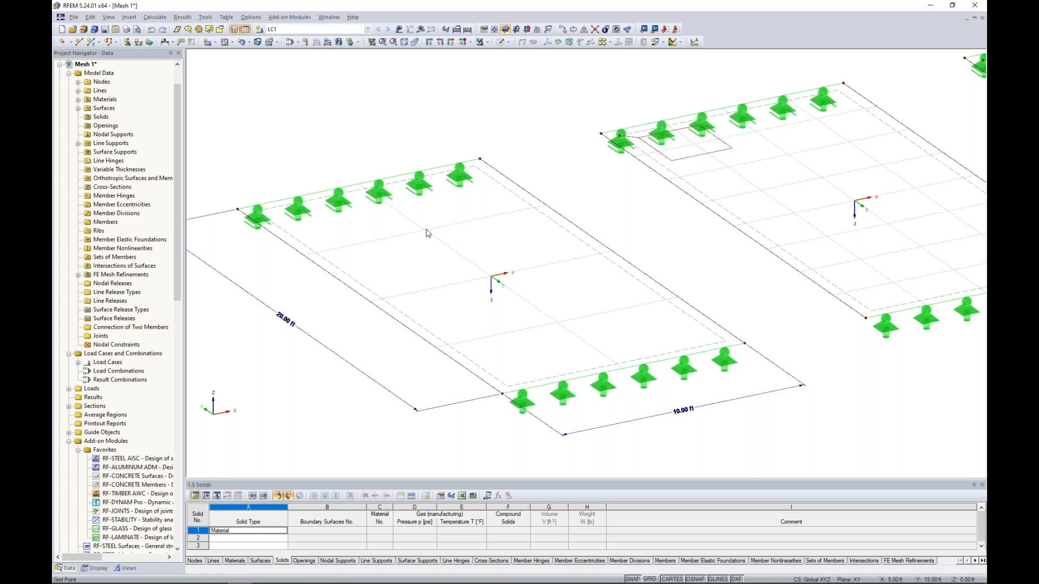
{"action": "scroll", "coordinate": [428, 233], "scroll_direction": "down", "scroll_amount": 3}
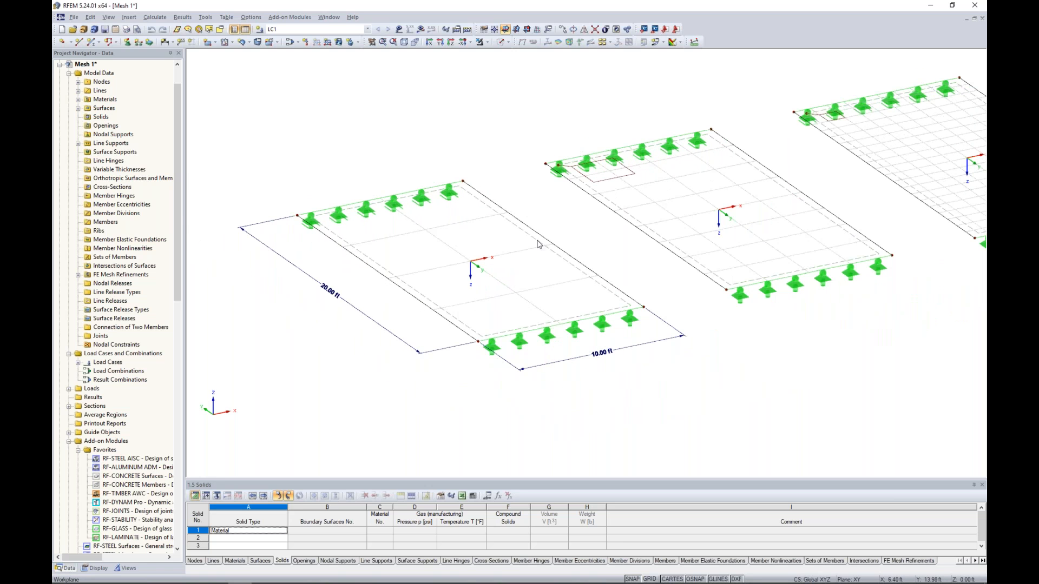
{"action": "middle_click_drag", "start_coordinate": [533, 238], "coordinate": [495, 331]}
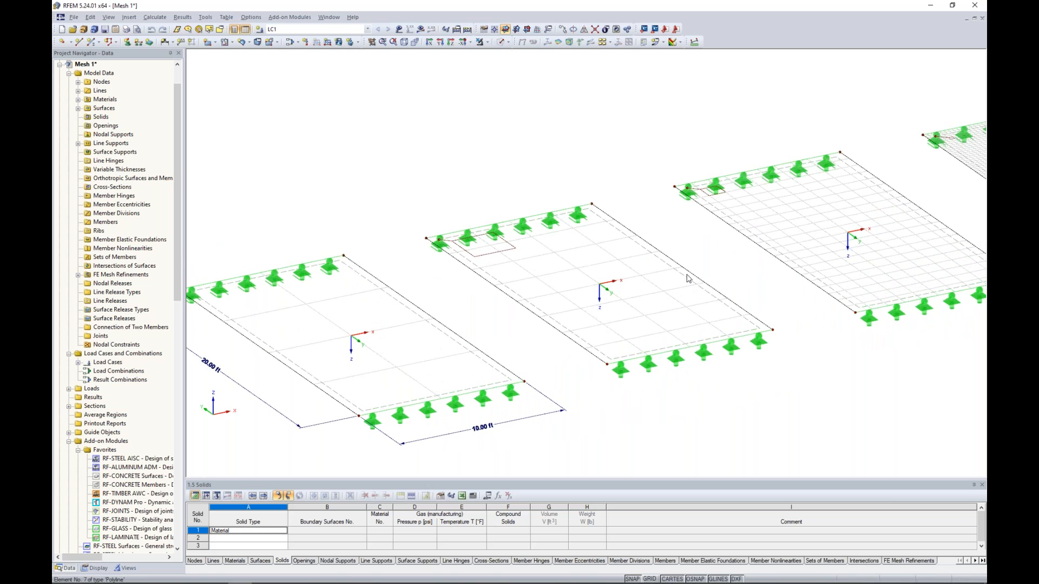
{"action": "double_click", "coordinate": [513, 252]}
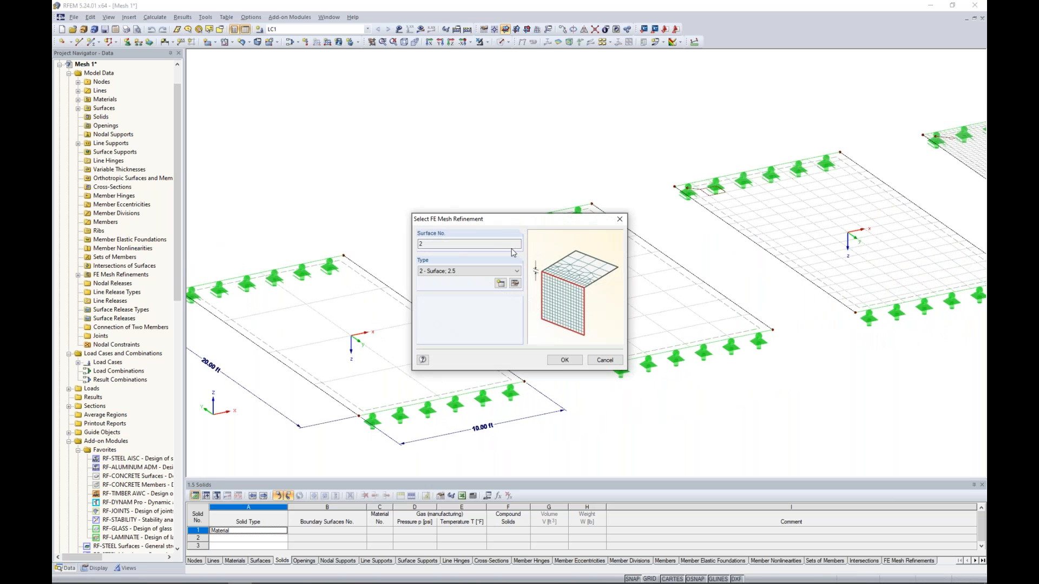
{"action": "left_click", "coordinate": [620, 218]}
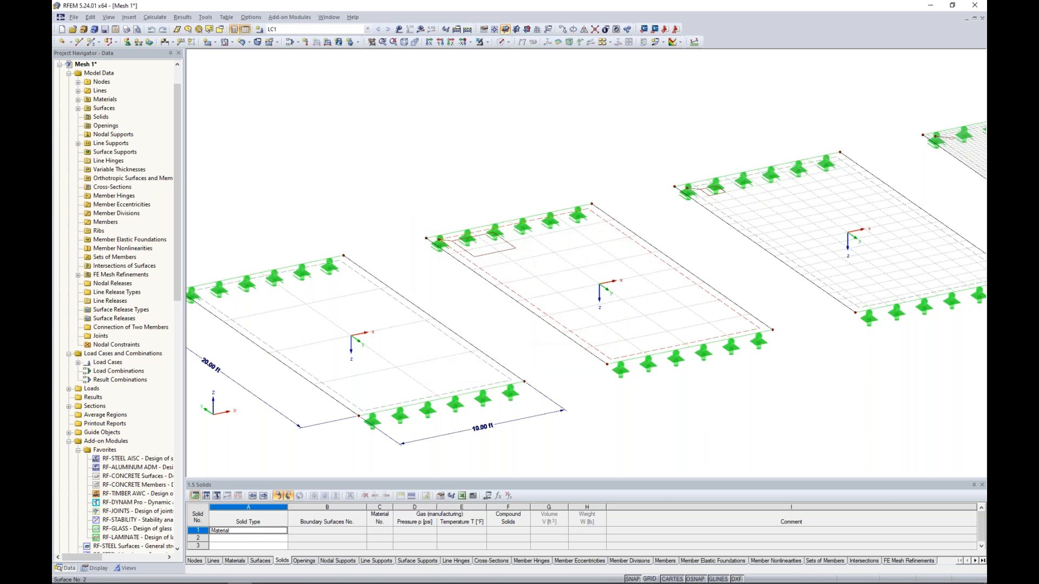
{"action": "right_click", "coordinate": [658, 260]}
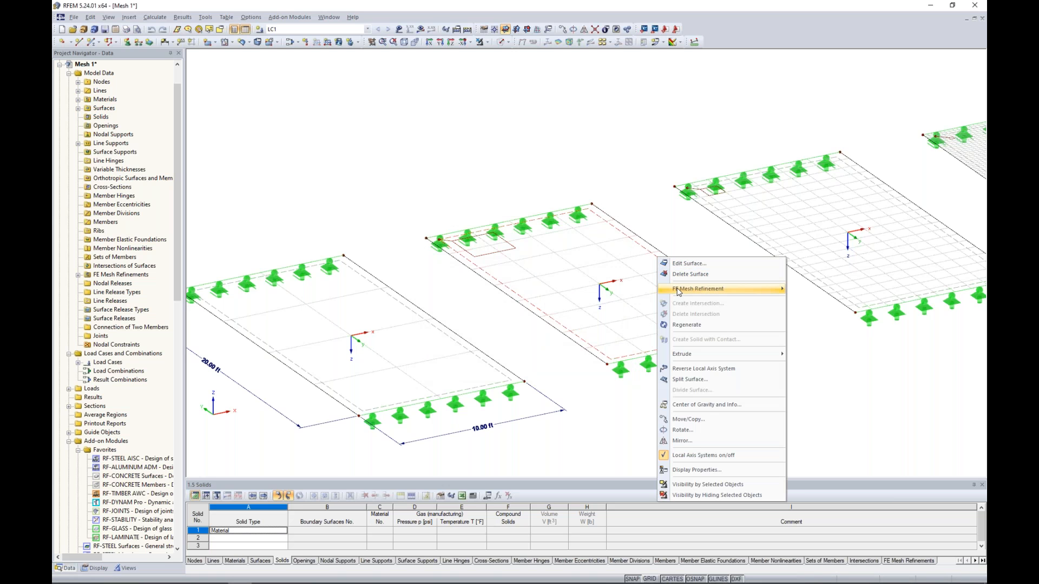
{"action": "mouse_move", "coordinate": [682, 291]}
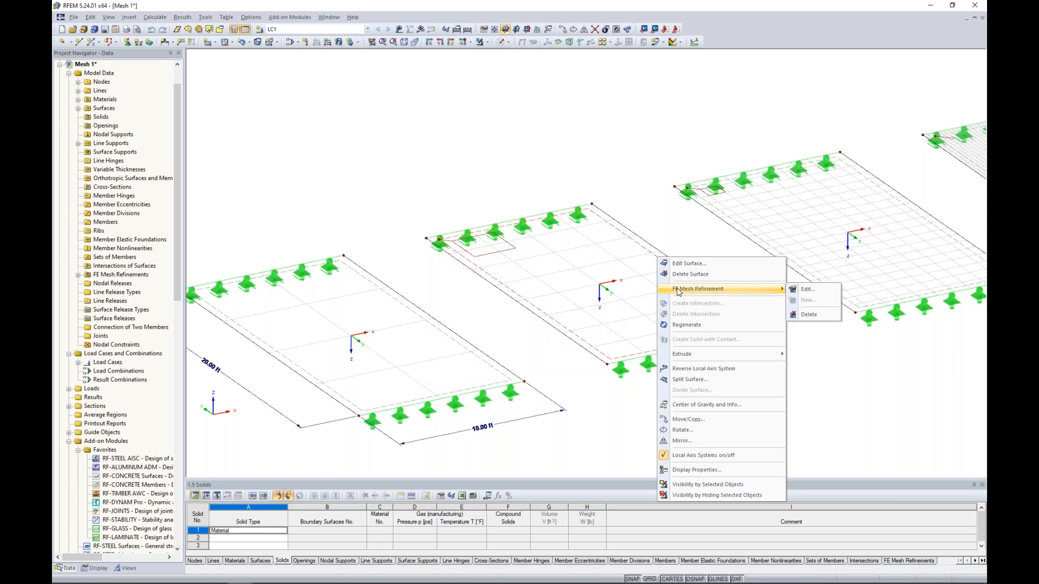
{"action": "left_click", "coordinate": [806, 290]}
{"action": "left_click", "coordinate": [589, 306]}
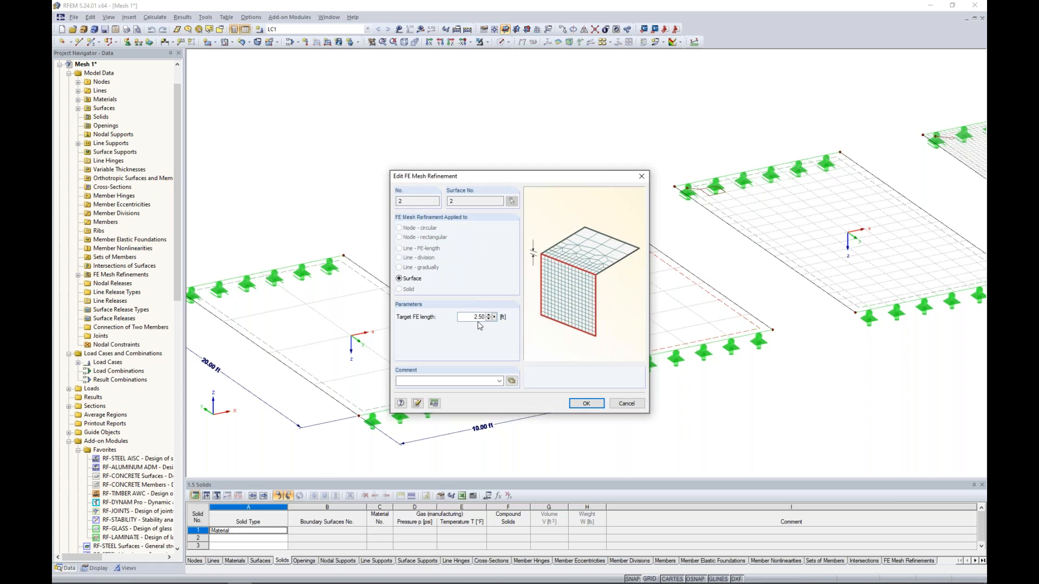
{"action": "left_click", "coordinate": [625, 404]}
{"action": "left_click", "coordinate": [578, 327]}
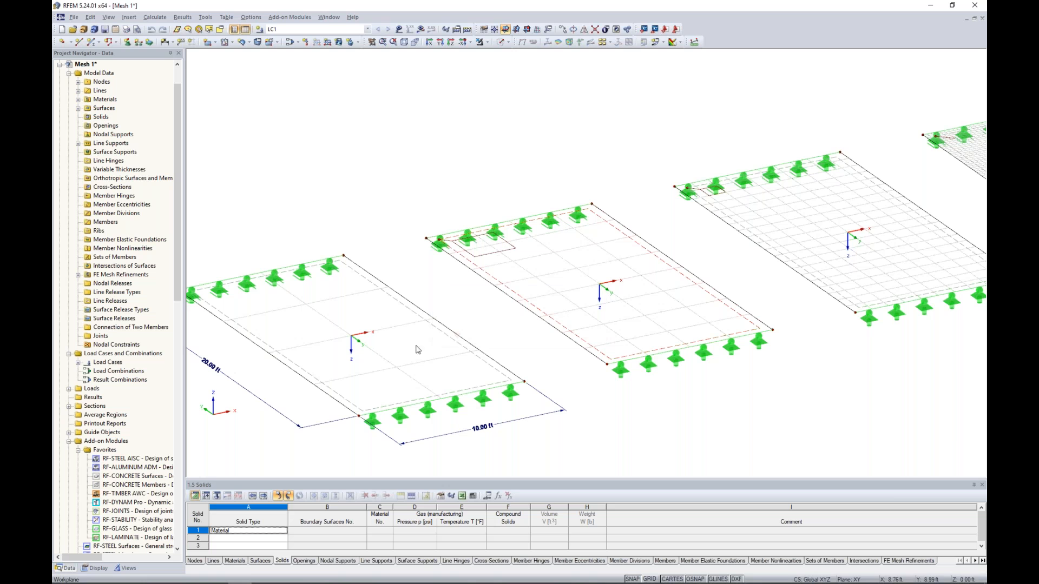
- Inspect the meshes of the third, fourth and fifth plates and the refinement assigned to the last one
{"action": "middle_click_drag", "start_coordinate": [736, 281], "coordinate": [454, 295]}
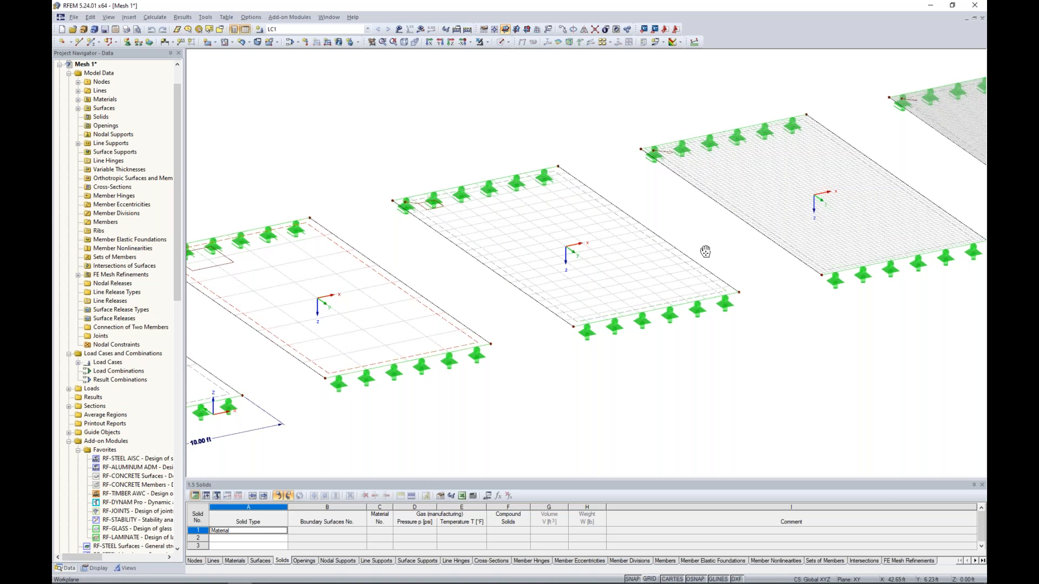
{"action": "middle_click_drag", "start_coordinate": [703, 255], "coordinate": [470, 332]}
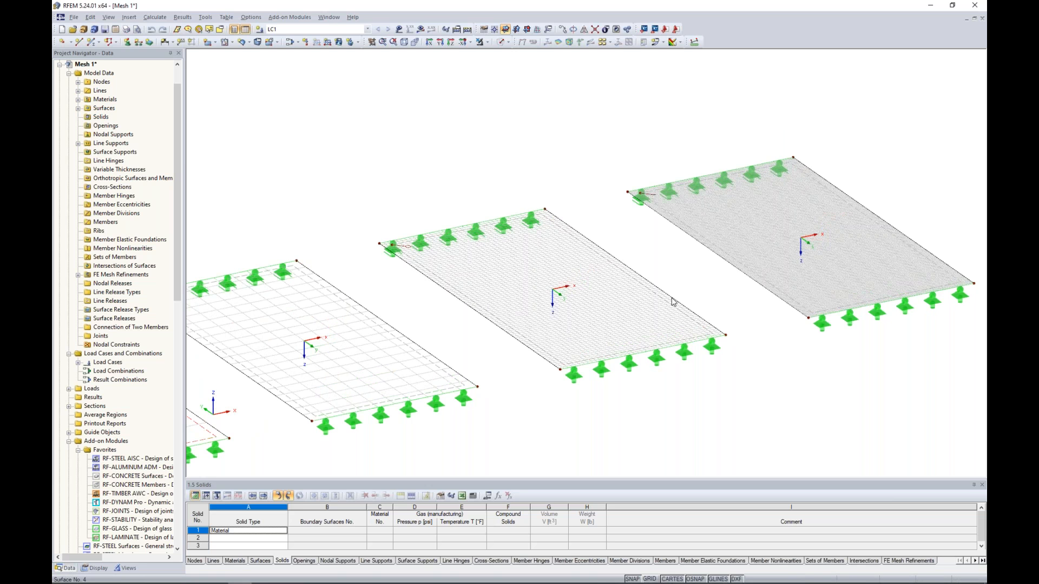
{"action": "scroll", "coordinate": [617, 270], "scroll_direction": "up", "scroll_amount": 5}
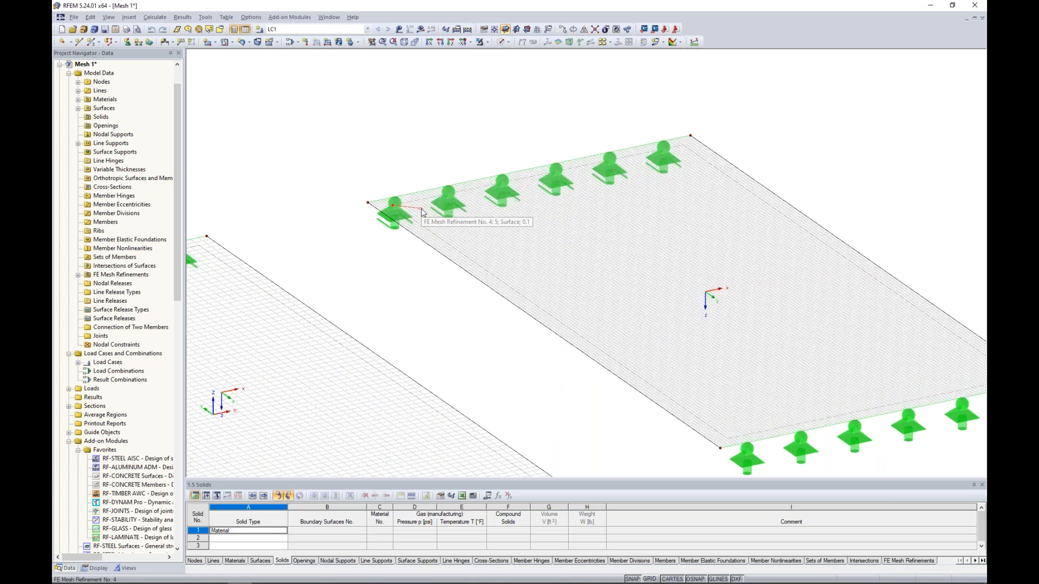
{"action": "scroll", "coordinate": [423, 212], "scroll_direction": "down", "scroll_amount": 10}
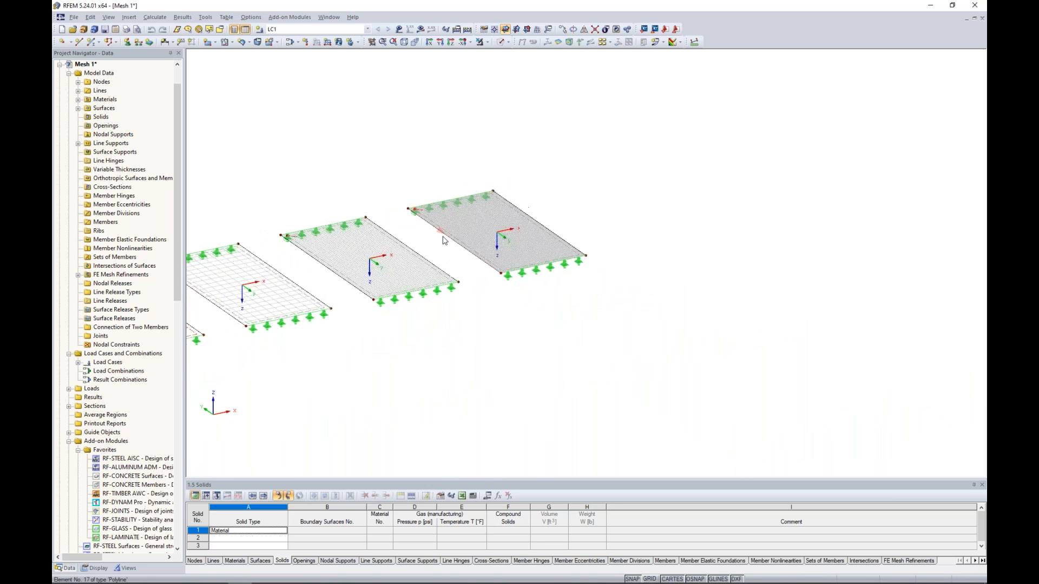
{"action": "middle_click_drag", "start_coordinate": [472, 294], "coordinate": [771, 324]}
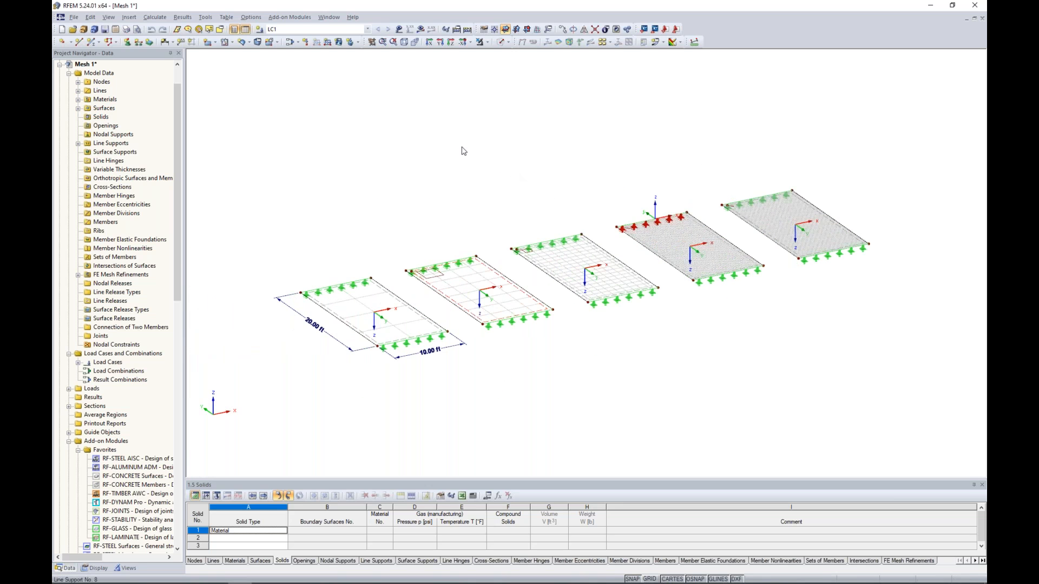
- Calculate load case LC1 and show the surface internal forces m-y as colours on the plates with the section diagrams hidden
{"action": "left_click", "coordinate": [420, 28]}
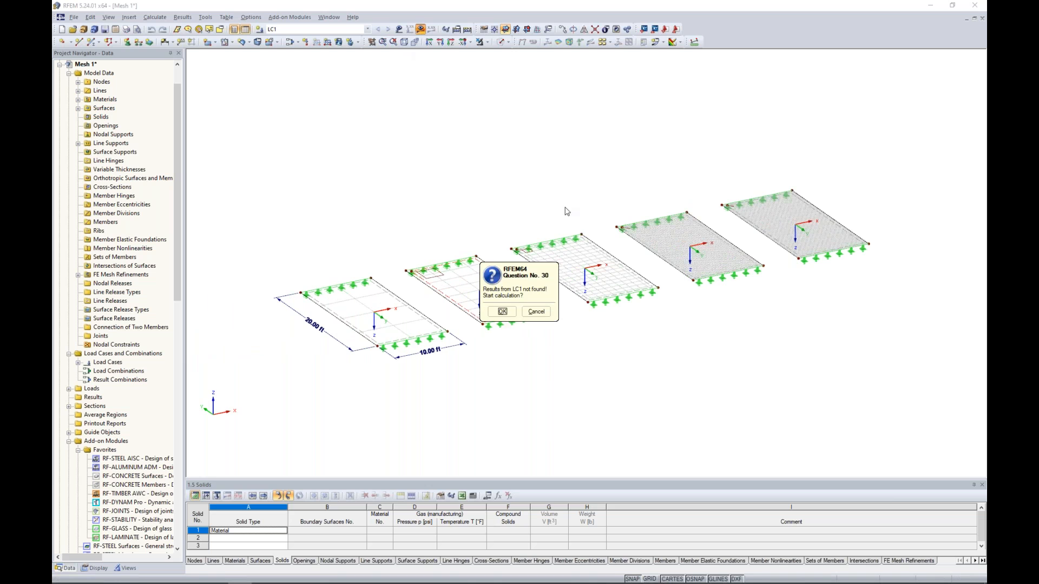
{"action": "left_click", "coordinate": [502, 311]}
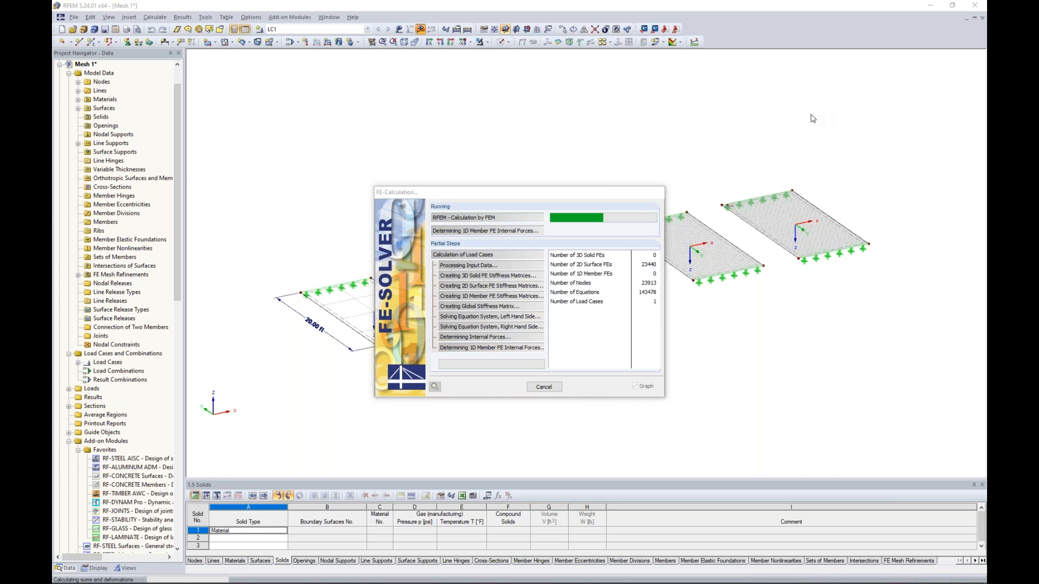
{"action": "left_click", "coordinate": [679, 42]}
{"action": "left_click", "coordinate": [685, 55]}
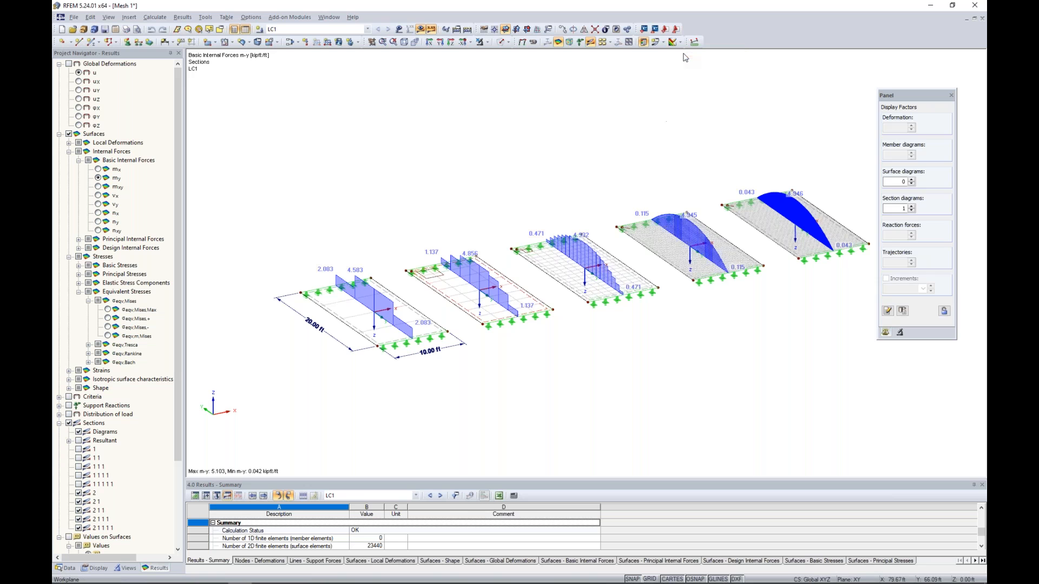
{"action": "left_click", "coordinate": [69, 424]}
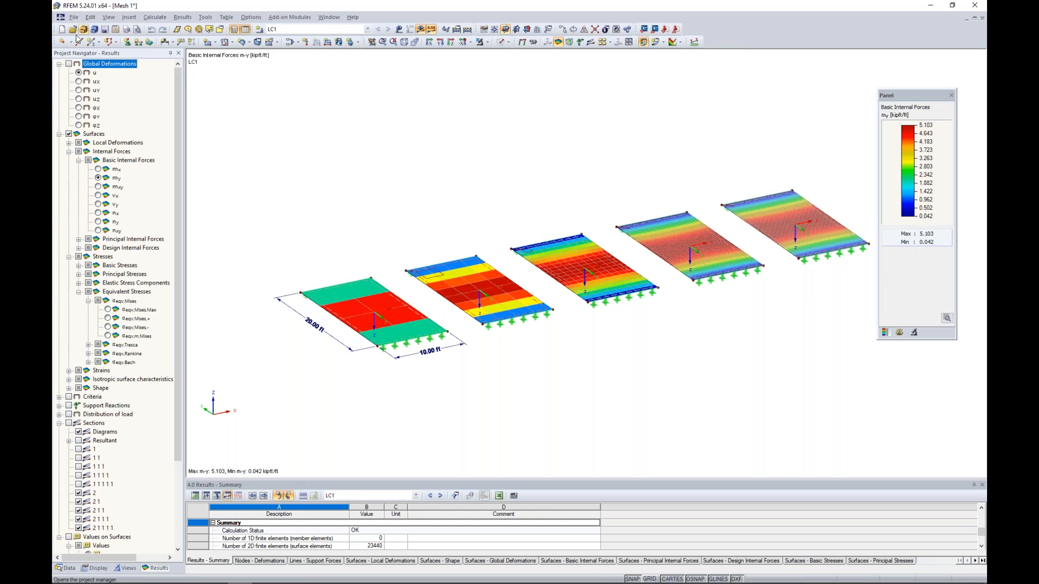
- Display the global deformations u and compare the deflected shapes of the five plates from several angles
{"action": "left_click", "coordinate": [69, 64]}
{"action": "middle_click_drag", "start_coordinate": [387, 214], "coordinate": [437, 160], "text": "ctrl"}
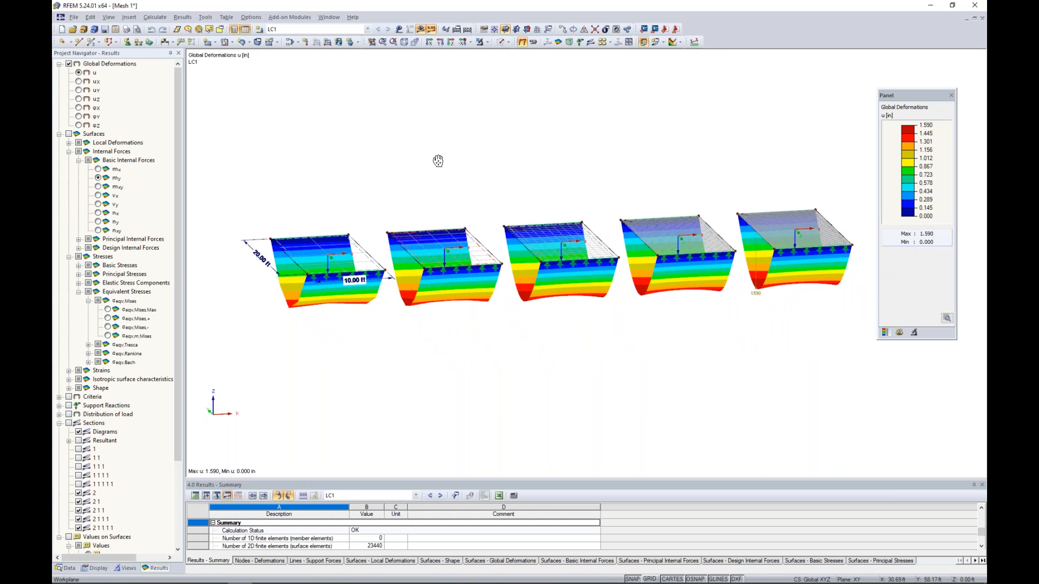
{"action": "middle_click_drag", "start_coordinate": [557, 197], "coordinate": [675, 194], "text": "ctrl"}
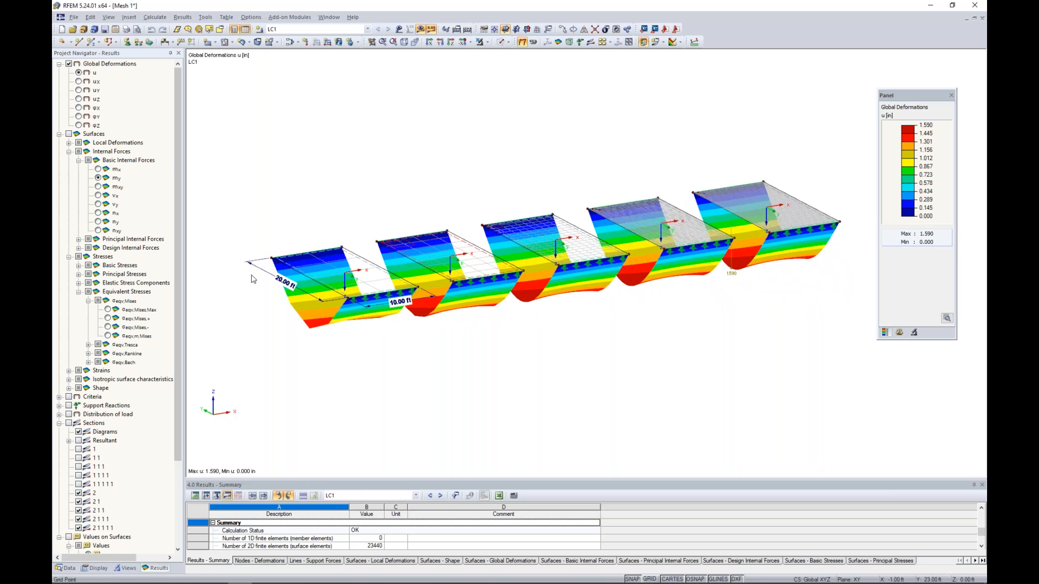
{"action": "middle_click_drag", "start_coordinate": [371, 163], "coordinate": [395, 158], "text": "ctrl"}
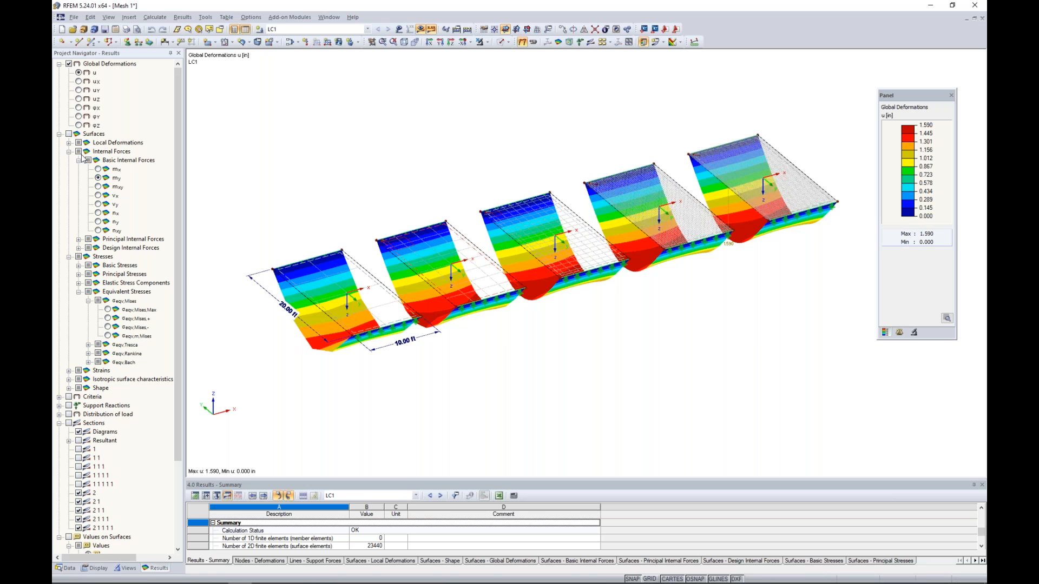
- Return to the surface results and compare the m-y bending moment distribution between the coarse and fine meshes
{"action": "left_click", "coordinate": [69, 134]}
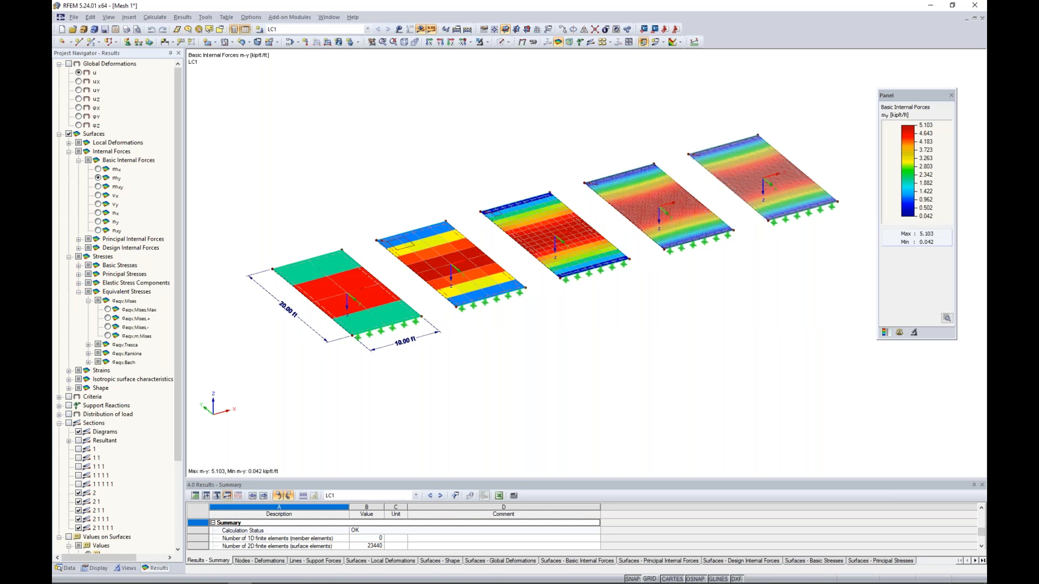
{"action": "mouse_move", "coordinate": [313, 197]}
{"action": "middle_mouse_down"}
{"action": "mouse_move", "coordinate": [322, 214]}
{"action": "mouse_move", "coordinate": [310, 212]}
{"action": "middle_mouse_up"}
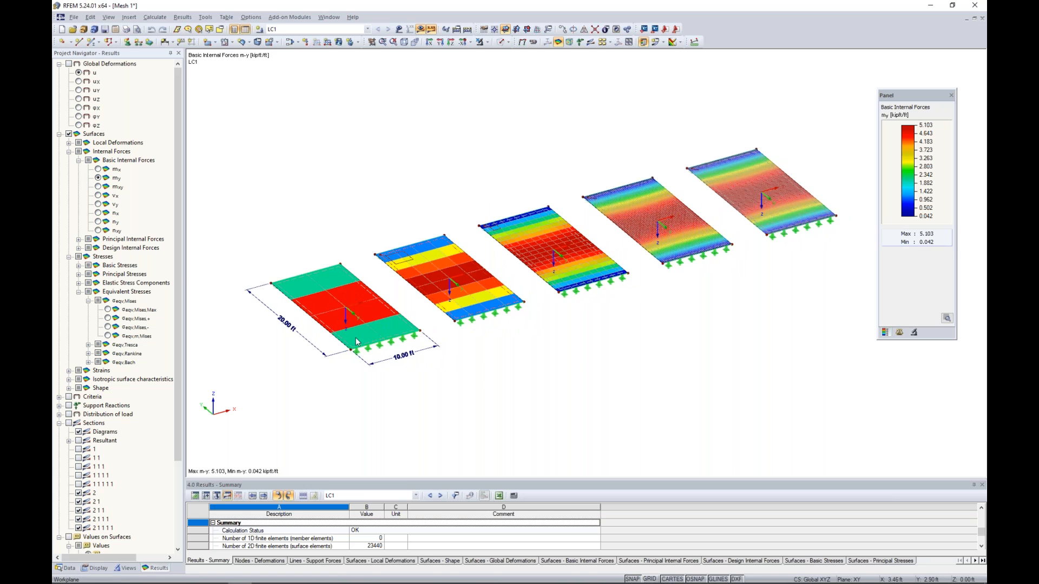
{"action": "scroll", "coordinate": [355, 337], "scroll_direction": "up", "scroll_amount": 2}
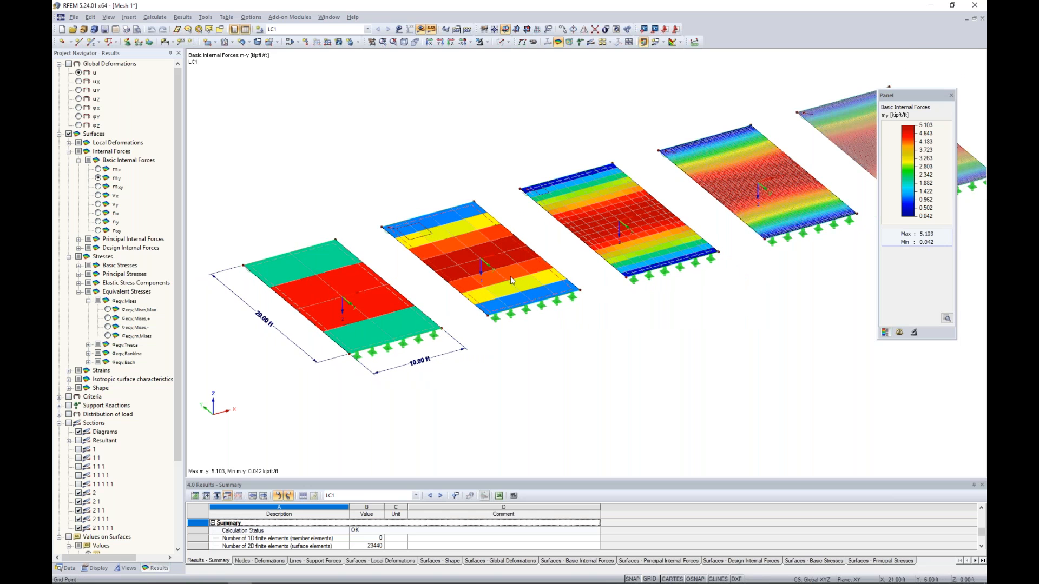
{"action": "middle_click_drag", "start_coordinate": [614, 325], "coordinate": [557, 317]}
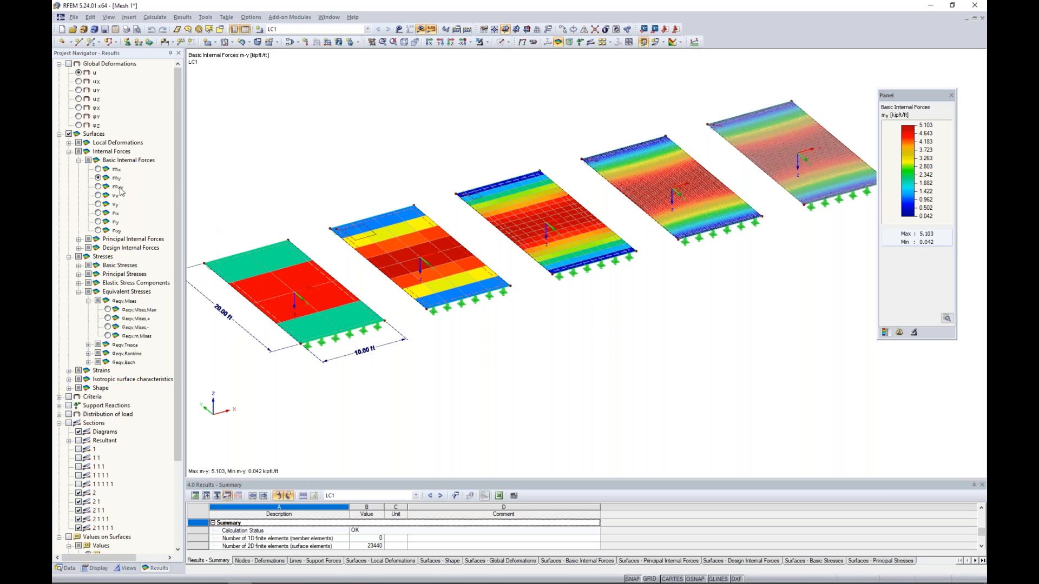
- View the m-x moments briefly, return to m-y and display its section diagrams with the surface isobands turned off
{"action": "left_click", "coordinate": [98, 169]}
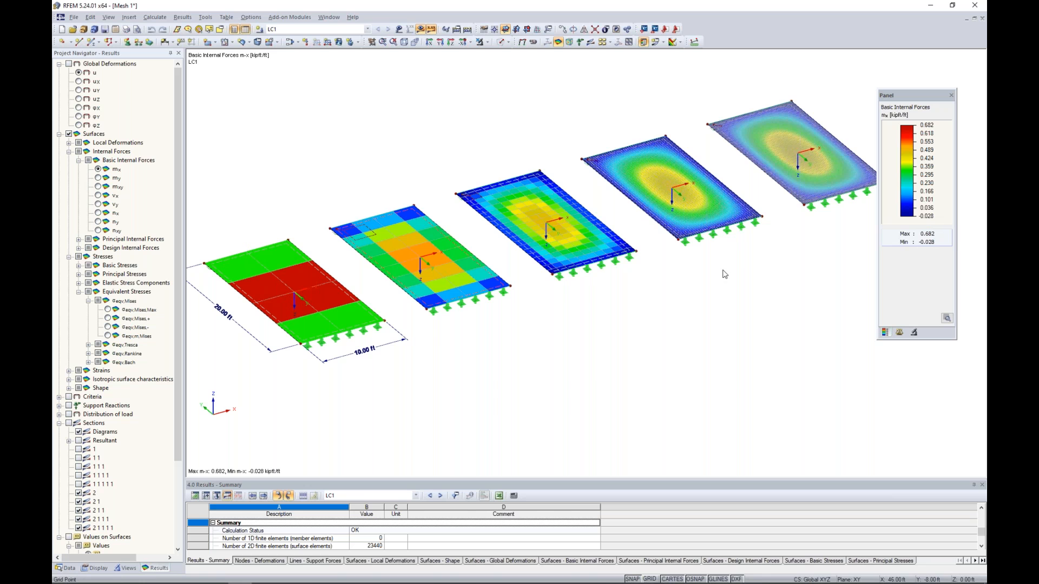
{"action": "left_click", "coordinate": [98, 178]}
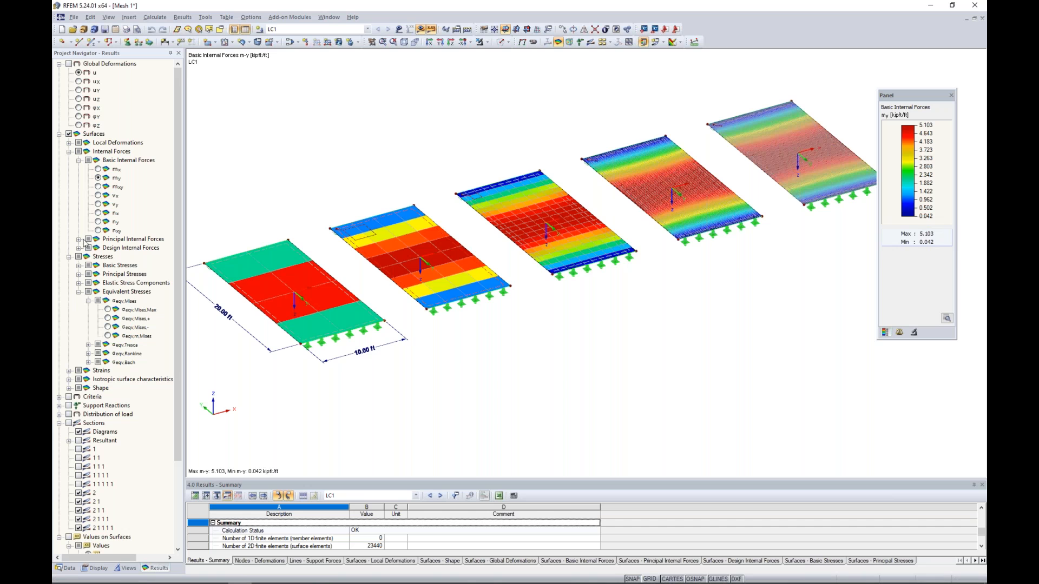
{"action": "left_click", "coordinate": [68, 423]}
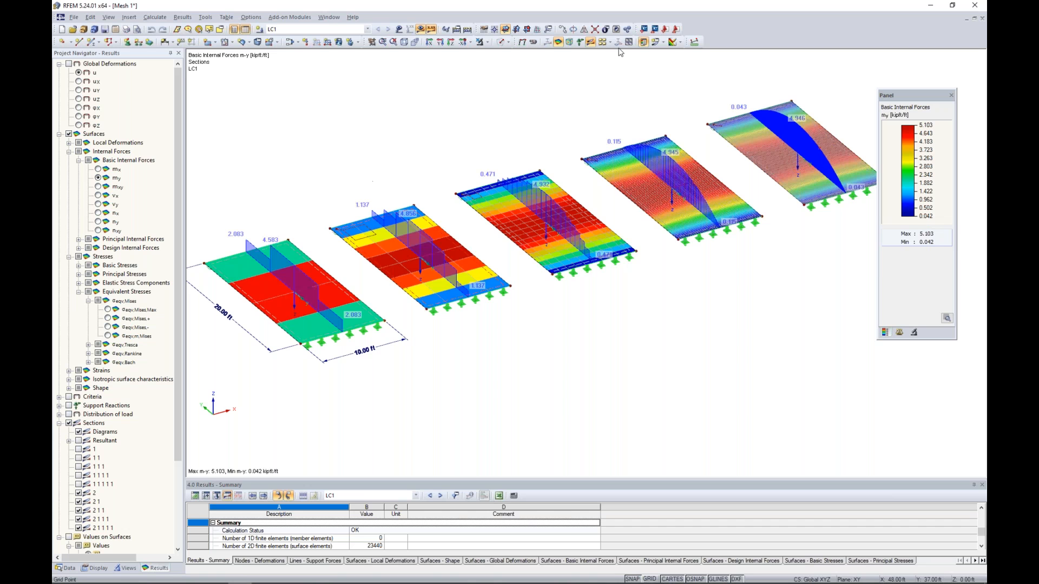
{"action": "left_click", "coordinate": [680, 42]}
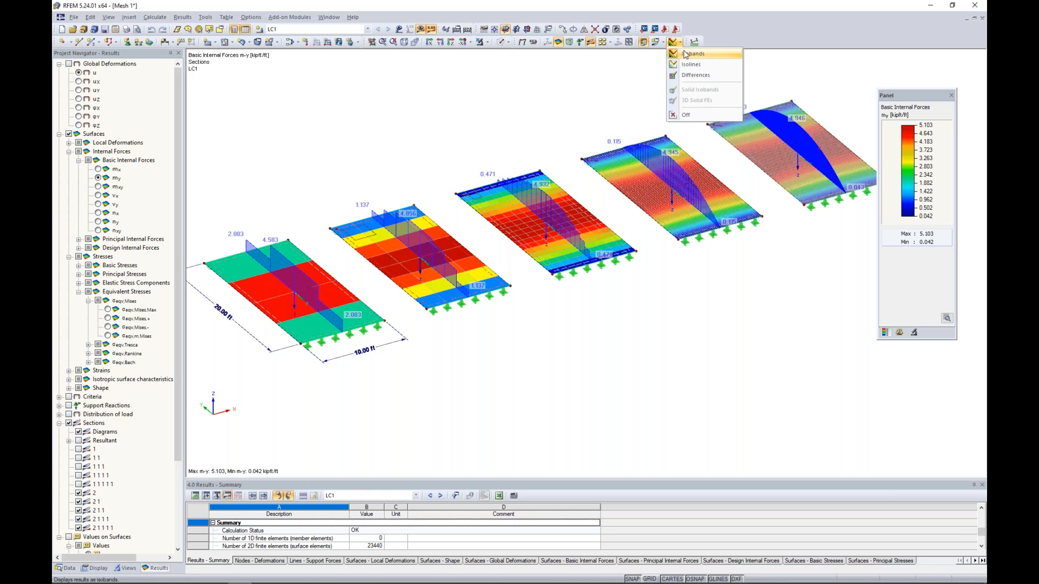
{"action": "left_click", "coordinate": [686, 115]}
{"action": "middle_click_drag", "start_coordinate": [596, 183], "coordinate": [594, 167], "text": "ctrl"}
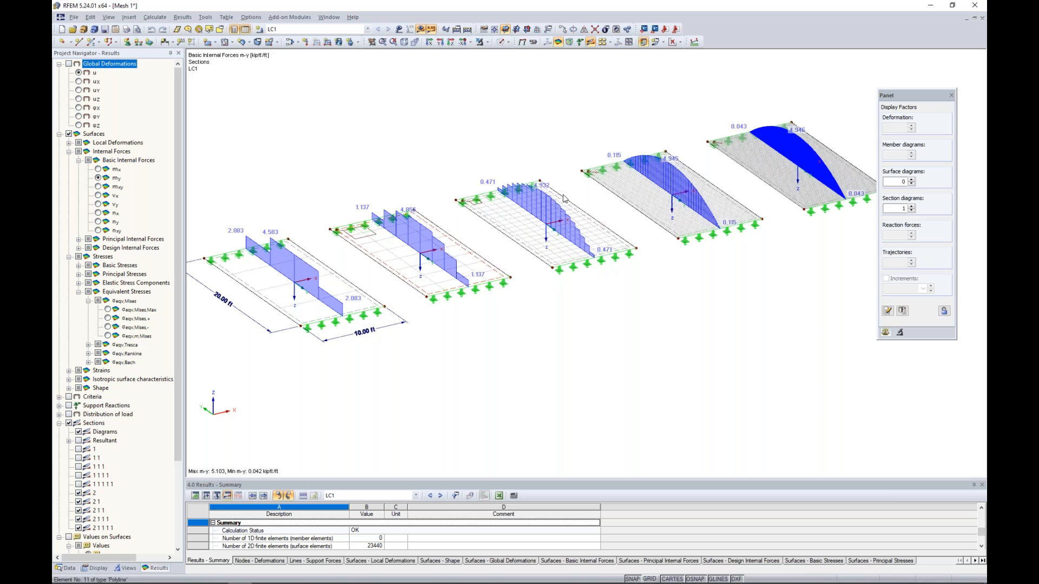
- Turn on the descriptions of the sections in the display settings and return to the results list
{"action": "left_click", "coordinate": [97, 568]}
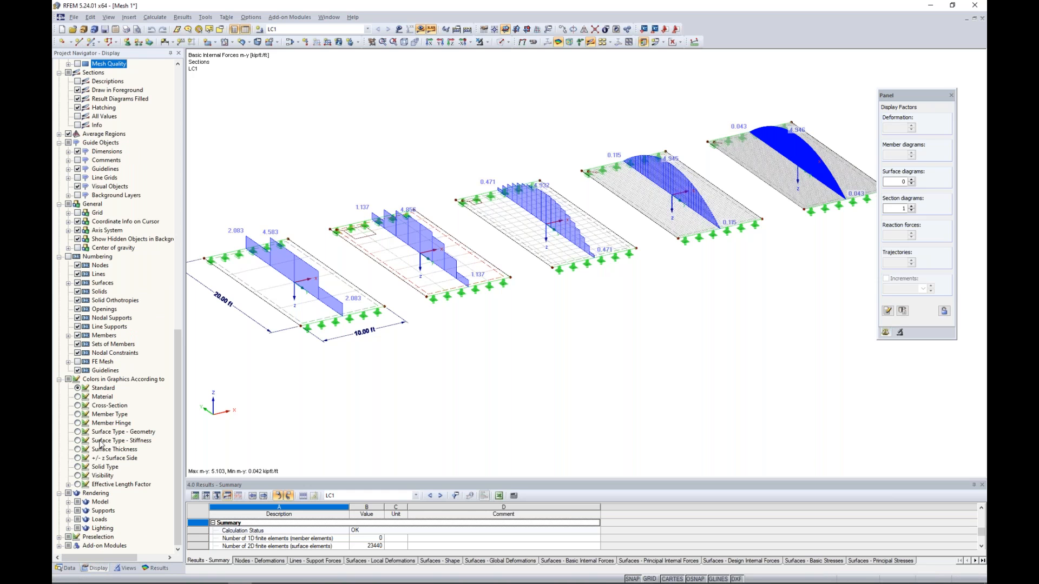
{"action": "scroll", "coordinate": [100, 444], "scroll_direction": "up", "scroll_amount": 4}
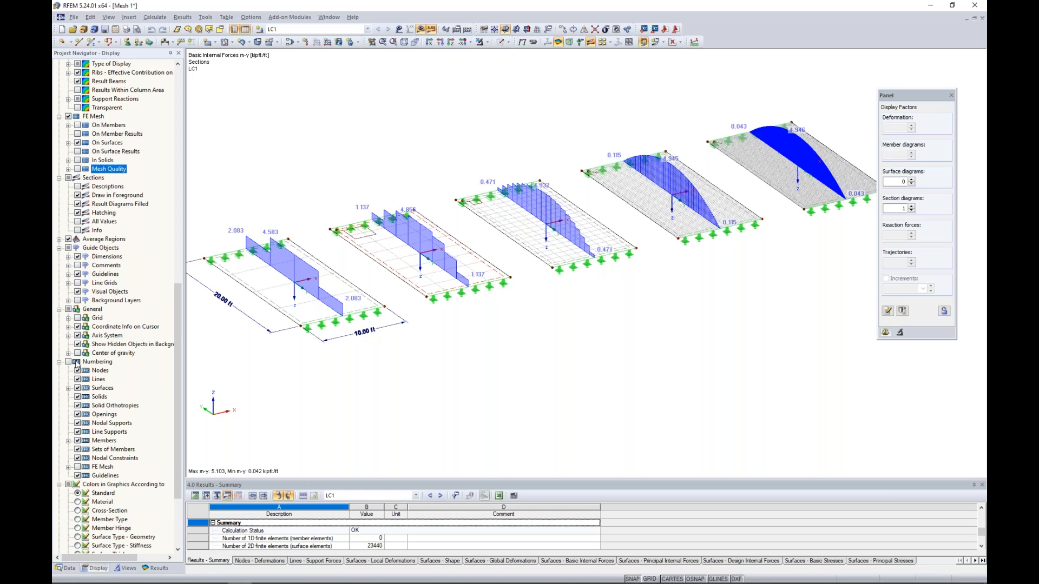
{"action": "left_click", "coordinate": [77, 195]}
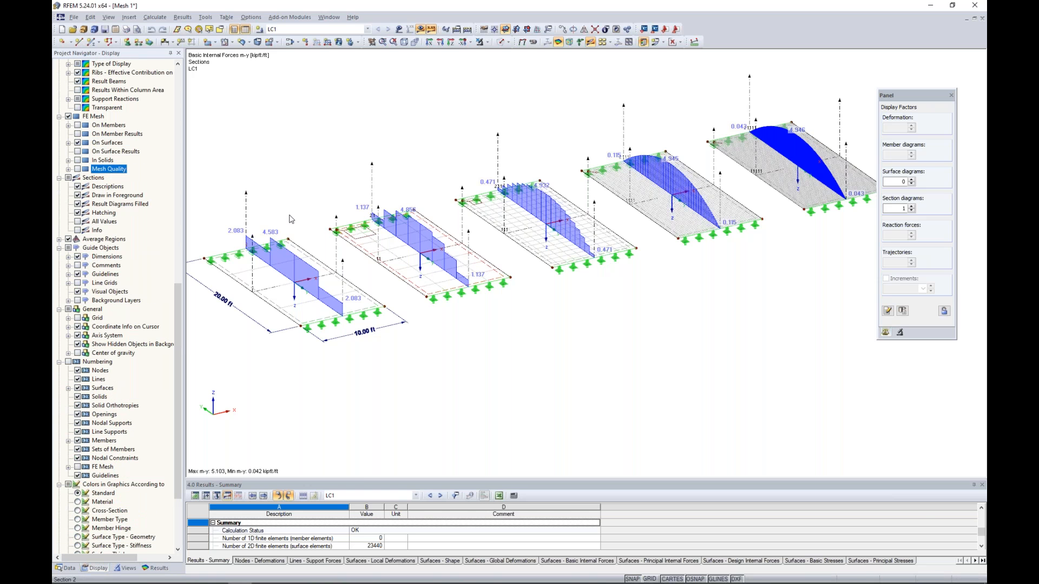
{"action": "left_click", "coordinate": [156, 568]}
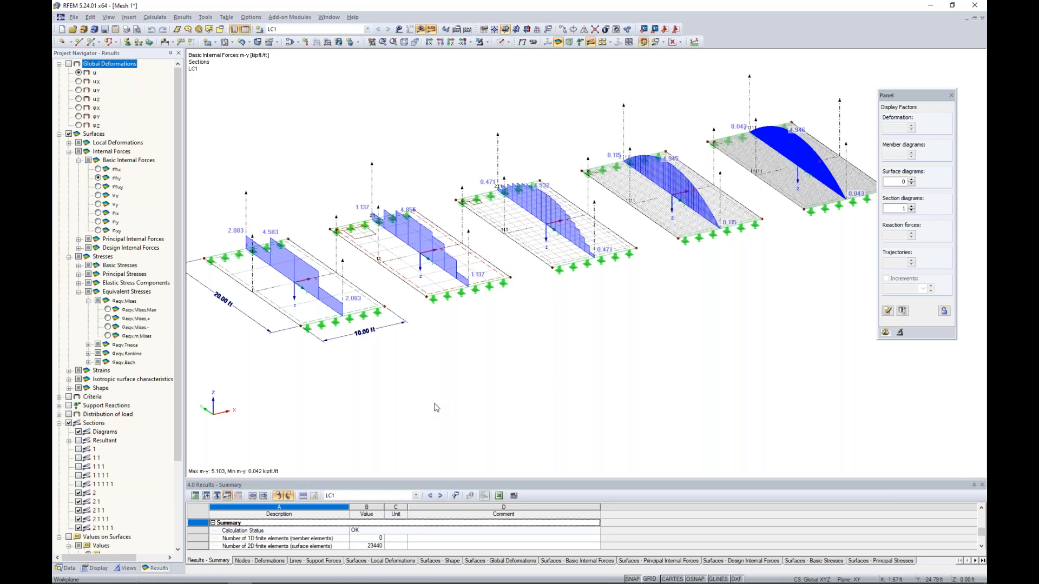
- Compare the m-y section diagrams of the five plates from the coarsest to the finest mesh
{"action": "middle_click_drag", "start_coordinate": [474, 368], "coordinate": [483, 380]}
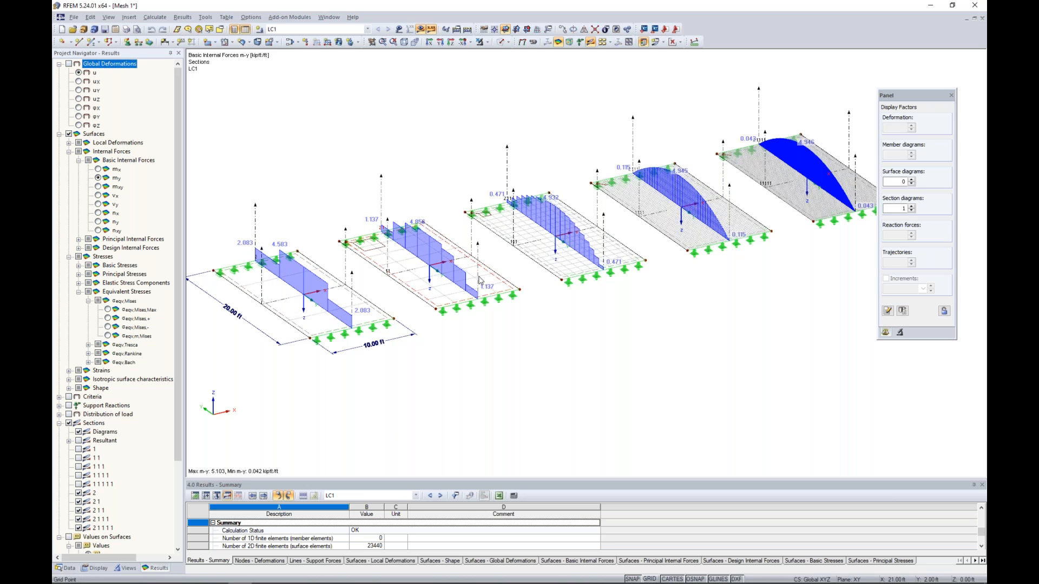
{"action": "middle_click_drag", "start_coordinate": [591, 306], "coordinate": [648, 280], "text": "ctrl"}
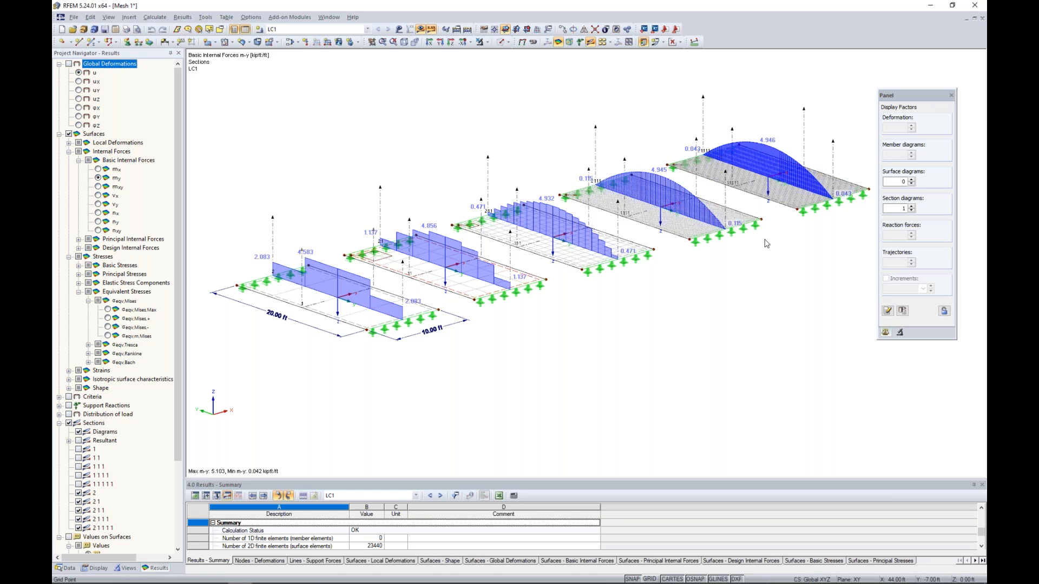
{"action": "middle_click_drag", "start_coordinate": [750, 276], "coordinate": [678, 301]}
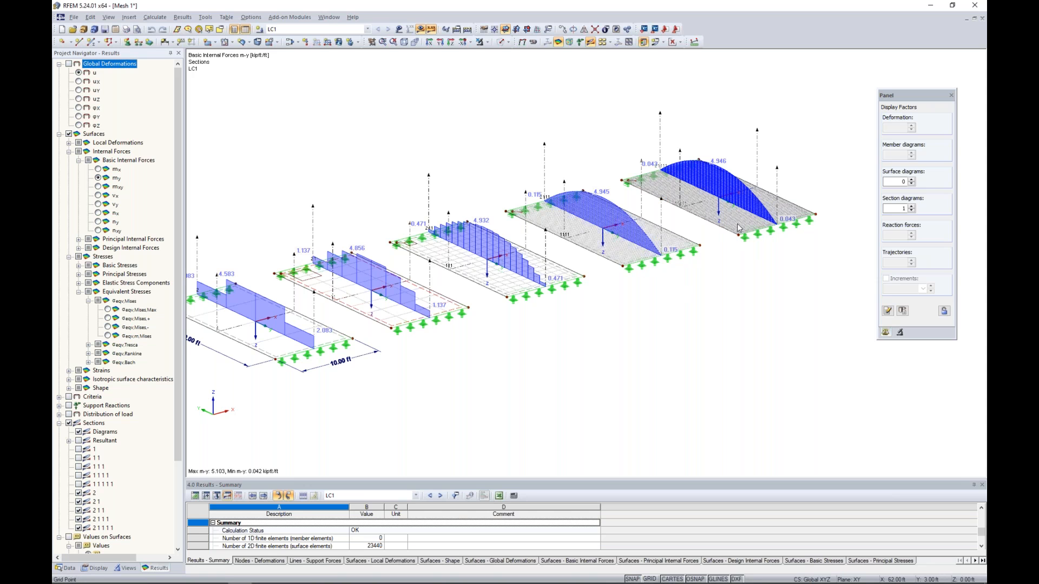
{"action": "scroll", "coordinate": [738, 227], "scroll_direction": "up", "scroll_amount": 1}
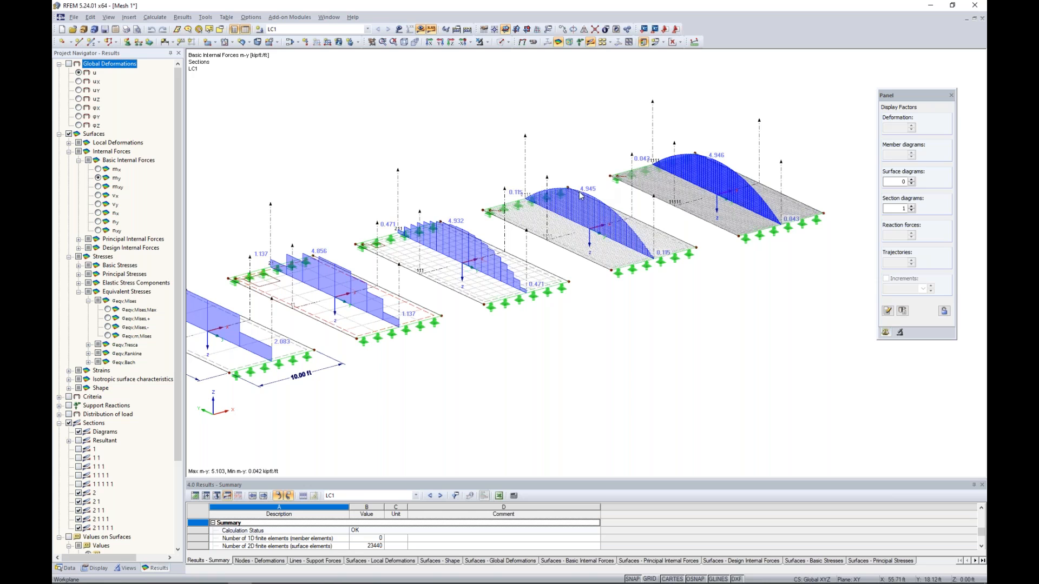
- Display the m-x moments along the five sections across the plates' width, hiding the five lengthwise sections whose names begin with 2
{"action": "left_click", "coordinate": [97, 170]}
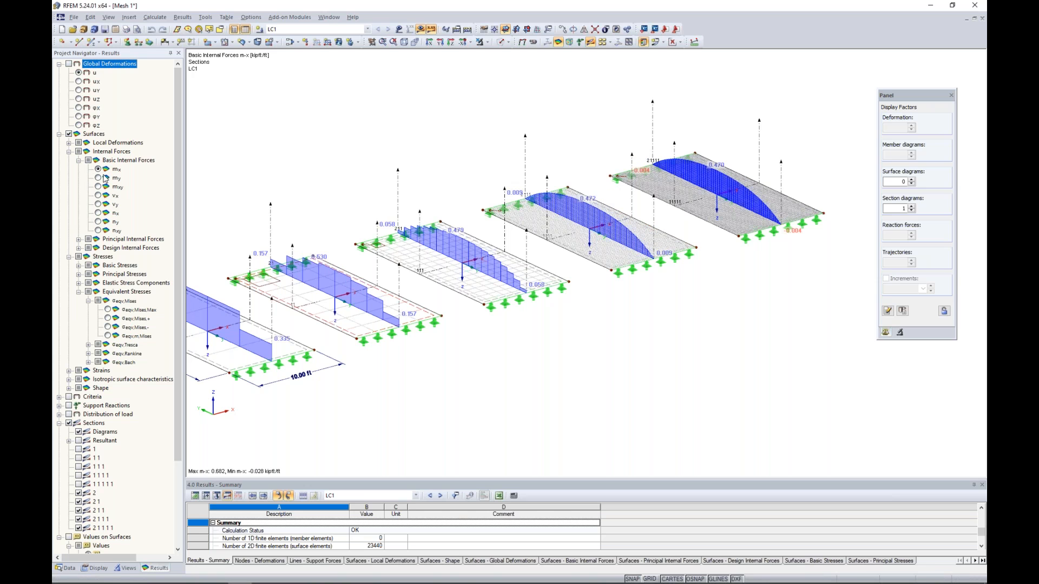
{"action": "left_click", "coordinate": [78, 449]}
{"action": "left_click", "coordinate": [78, 458]}
{"action": "left_click", "coordinate": [79, 466]}
{"action": "left_click", "coordinate": [78, 476]}
{"action": "left_click", "coordinate": [79, 484]}
{"action": "left_click", "coordinate": [79, 493]}
{"action": "left_click", "coordinate": [79, 502]}
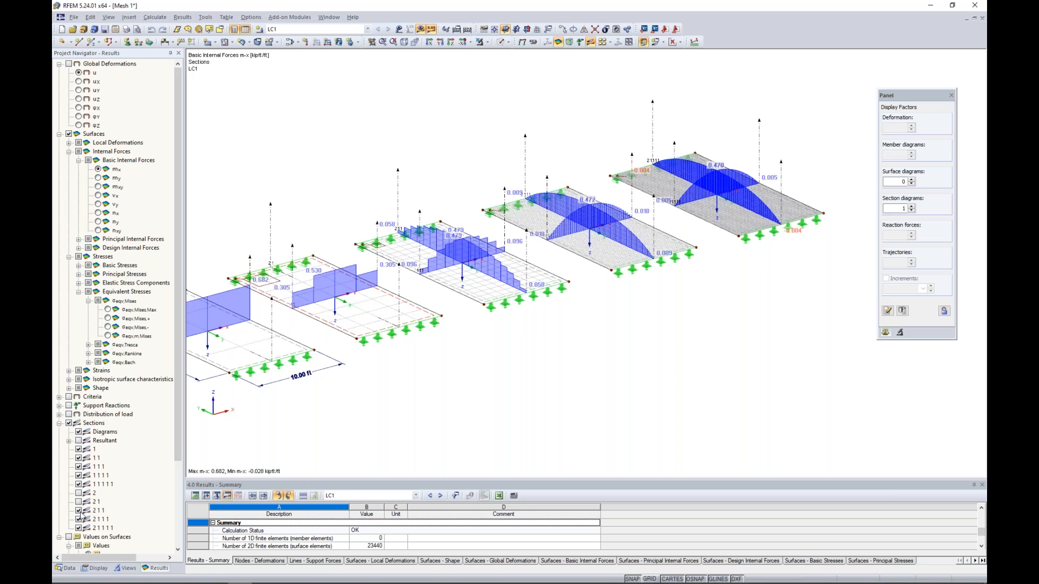
{"action": "left_click", "coordinate": [79, 511]}
{"action": "left_click", "coordinate": [79, 519]}
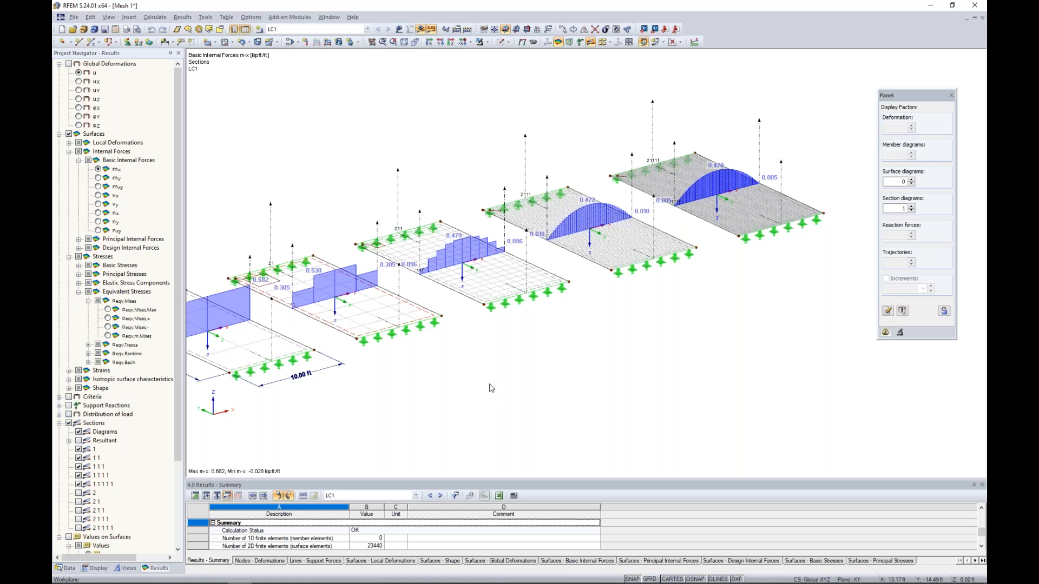
- Compare the m-x section diagrams of the five plates from the coarsest to the finest mesh
{"action": "middle_click_drag", "start_coordinate": [484, 386], "coordinate": [567, 387]}
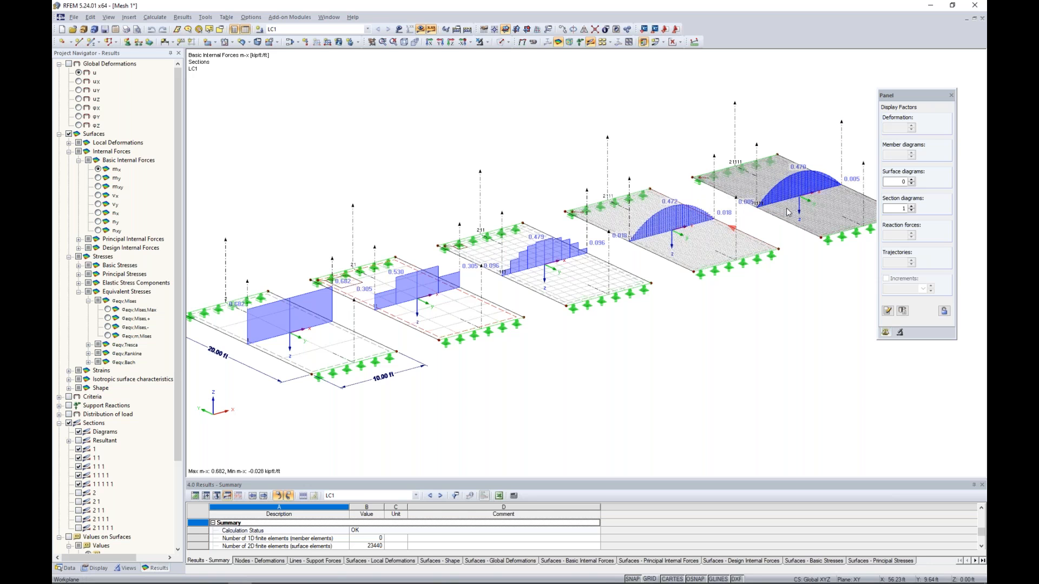
{"action": "middle_click_drag", "start_coordinate": [765, 236], "coordinate": [677, 261]}
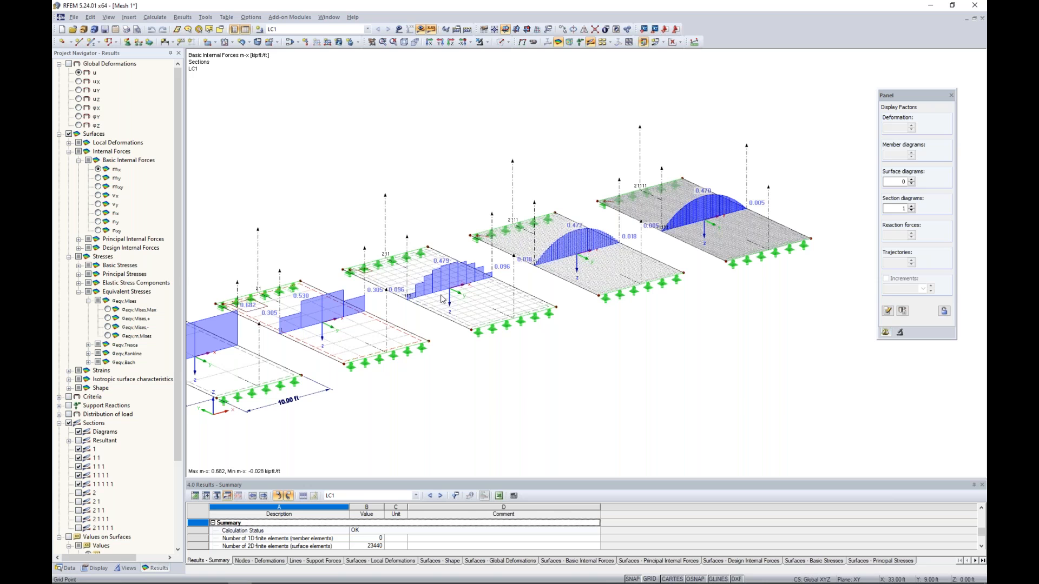
{"action": "scroll", "coordinate": [446, 201], "scroll_direction": "down", "scroll_amount": 2}
{"action": "middle_click_drag", "start_coordinate": [446, 201], "coordinate": [511, 211]}
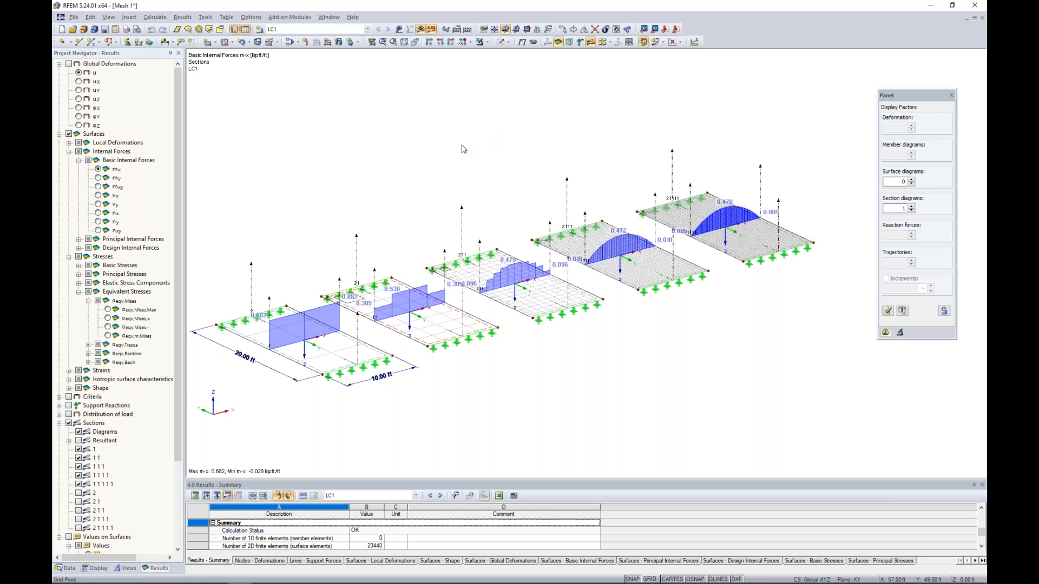
- Switch to the Mesh 2 model, view the bolted end-plate connection from different angles and display it as a wireframe
{"action": "left_click", "coordinate": [328, 17]}
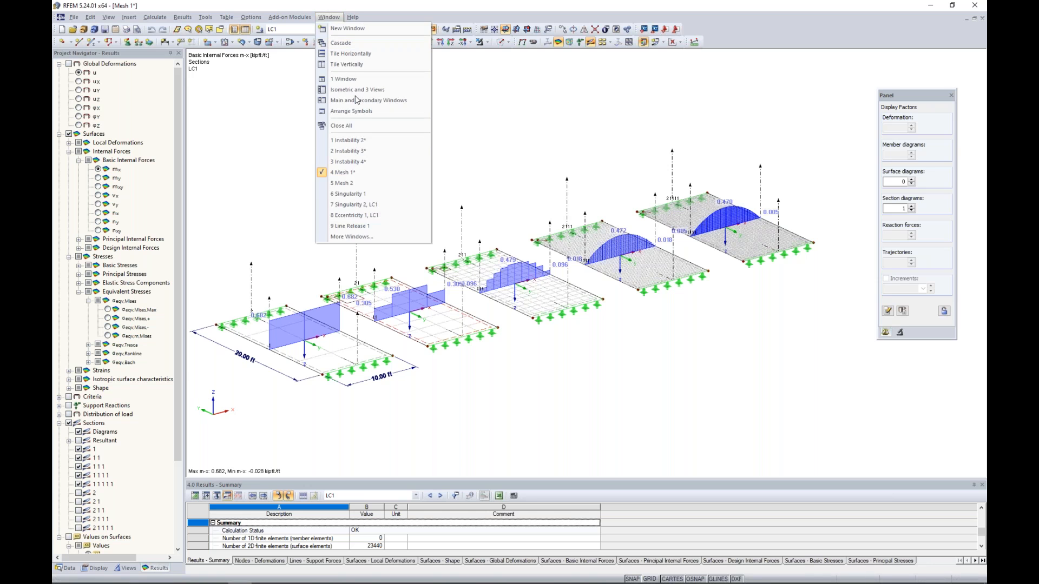
{"action": "left_click", "coordinate": [342, 183]}
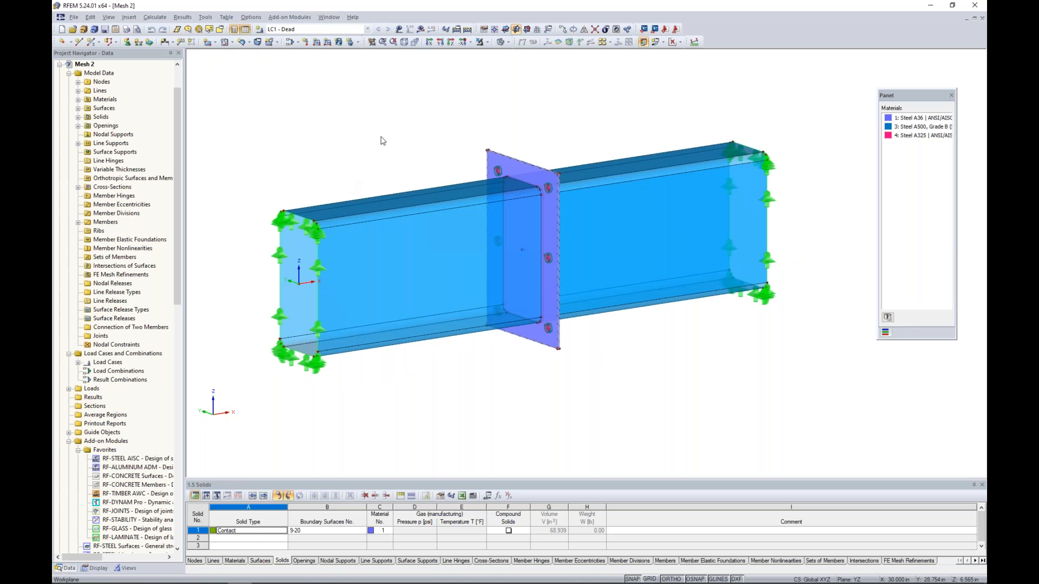
{"action": "middle_click_drag", "start_coordinate": [381, 137], "coordinate": [395, 160], "text": "ctrl"}
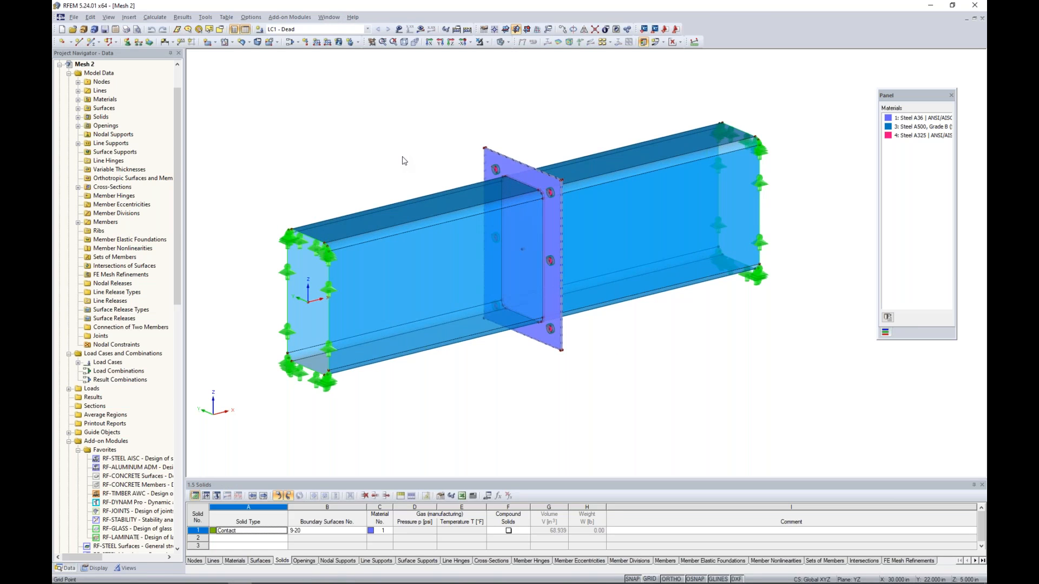
{"action": "middle_click_drag", "start_coordinate": [398, 164], "coordinate": [415, 202], "text": "ctrl"}
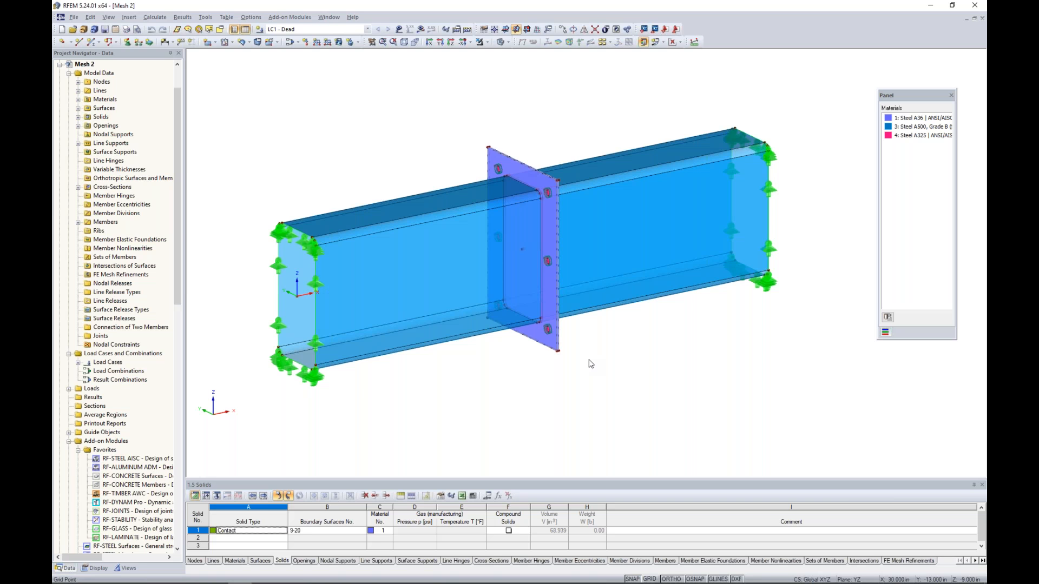
{"action": "left_click", "coordinate": [502, 43]}
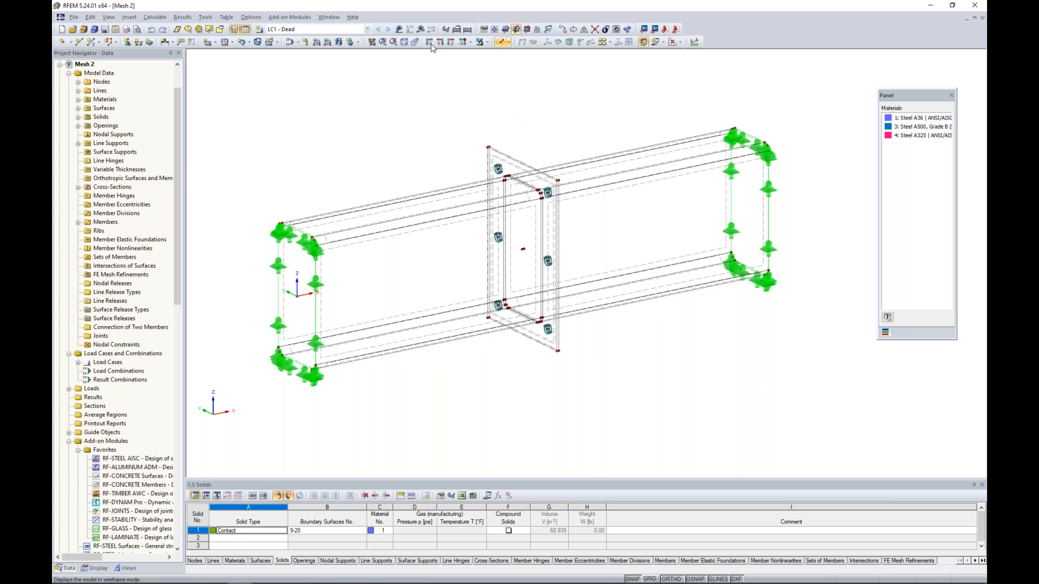
- Generate the FE mesh of the connection with the default 12 in target element length and inspect it
{"action": "left_click", "coordinate": [157, 18]}
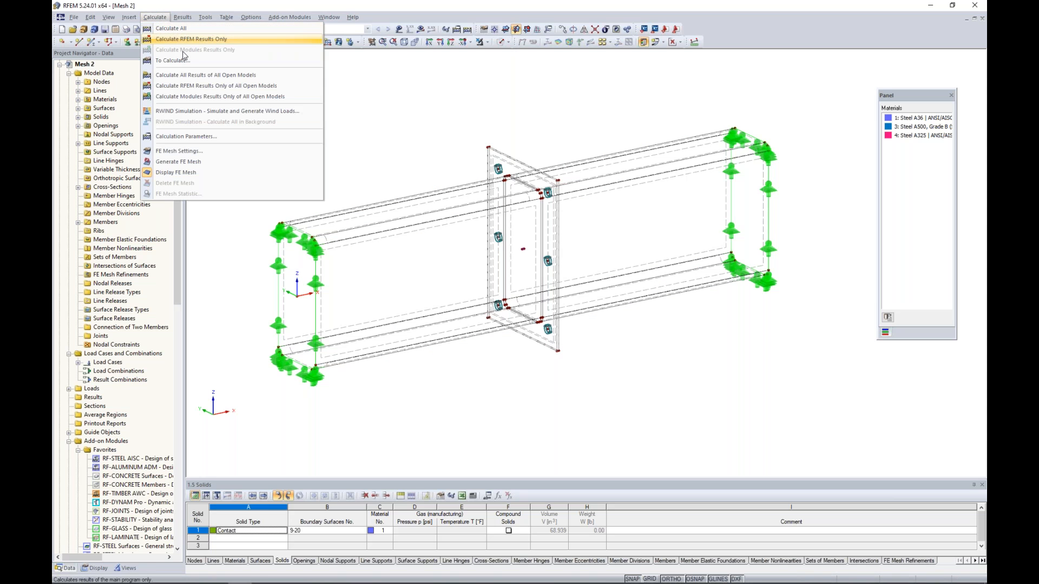
{"action": "left_click", "coordinate": [184, 151]}
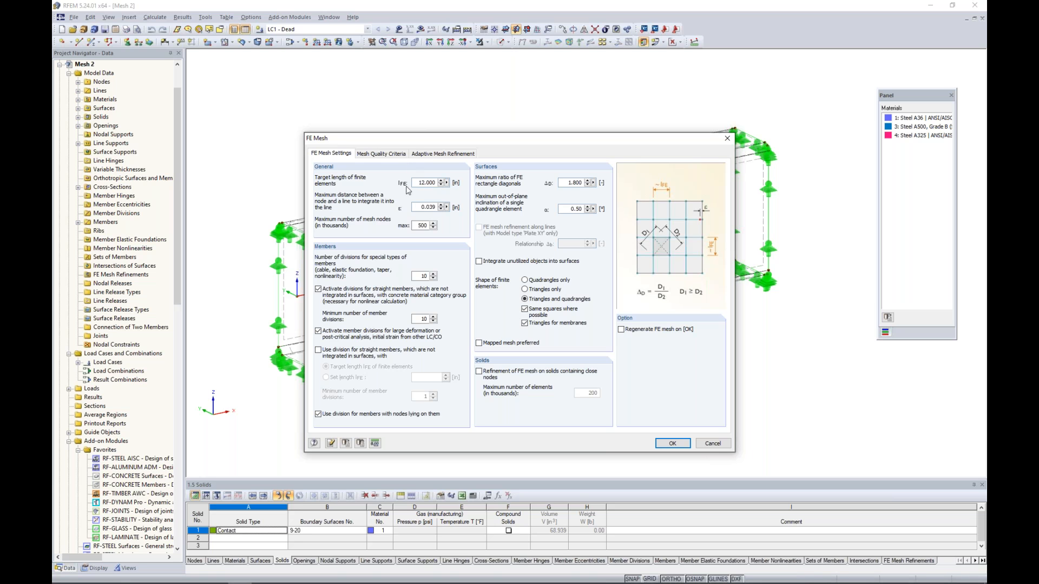
{"action": "left_click", "coordinate": [622, 330]}
{"action": "left_click", "coordinate": [672, 444]}
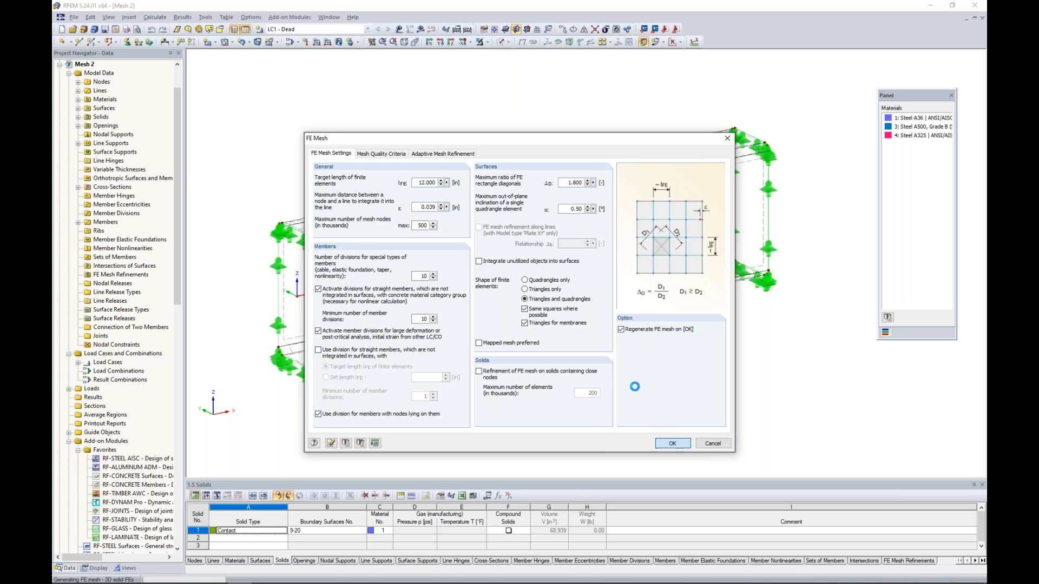
{"action": "middle_click_drag", "start_coordinate": [623, 362], "coordinate": [478, 342], "text": "ctrl"}
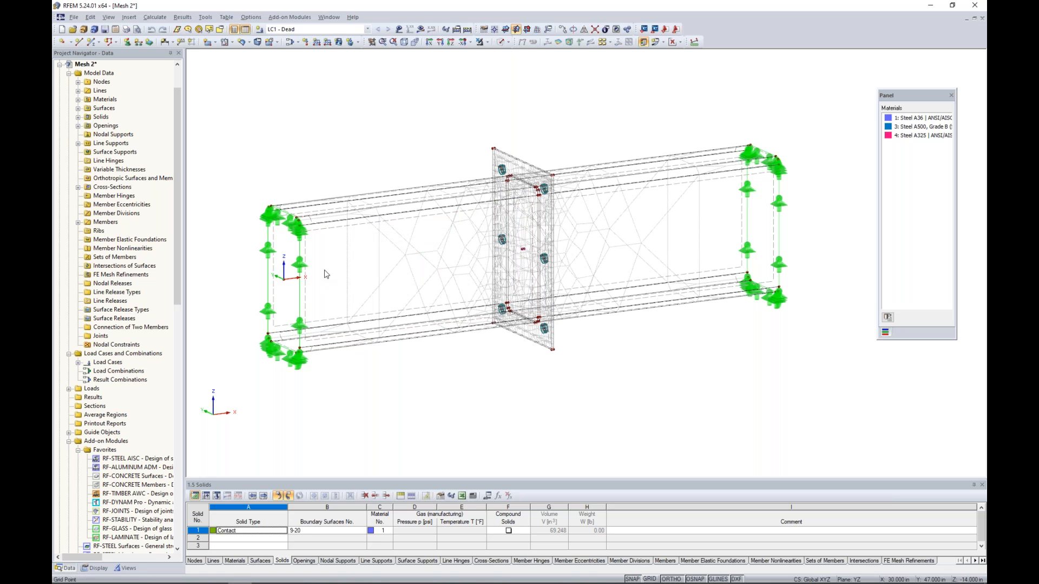
{"action": "scroll", "coordinate": [346, 295], "scroll_direction": "up", "scroll_amount": 1}
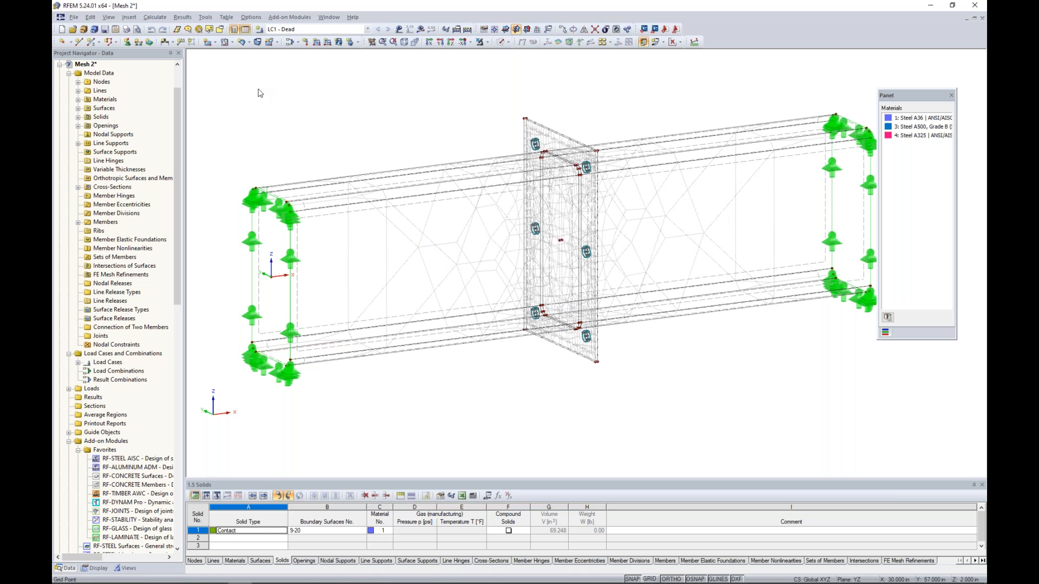
- Set the target length of finite elements to 1.0 in, regenerate the mesh and inspect it around the end plates and bolt holes
{"action": "left_click", "coordinate": [155, 17]}
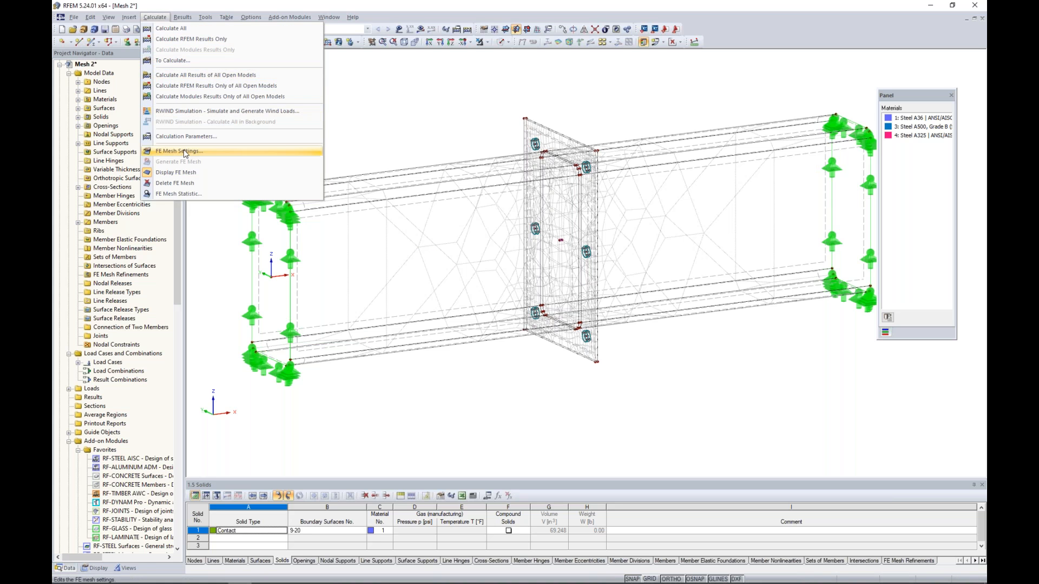
{"action": "left_click", "coordinate": [287, 152]}
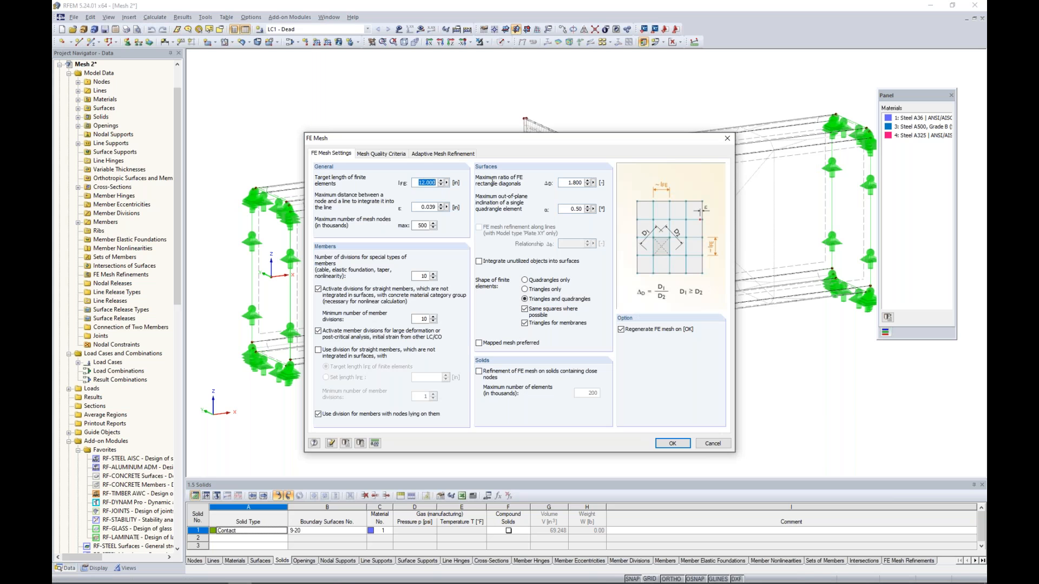
{"action": "type", "text": "1.0"}
{"action": "left_click", "coordinate": [673, 444]}
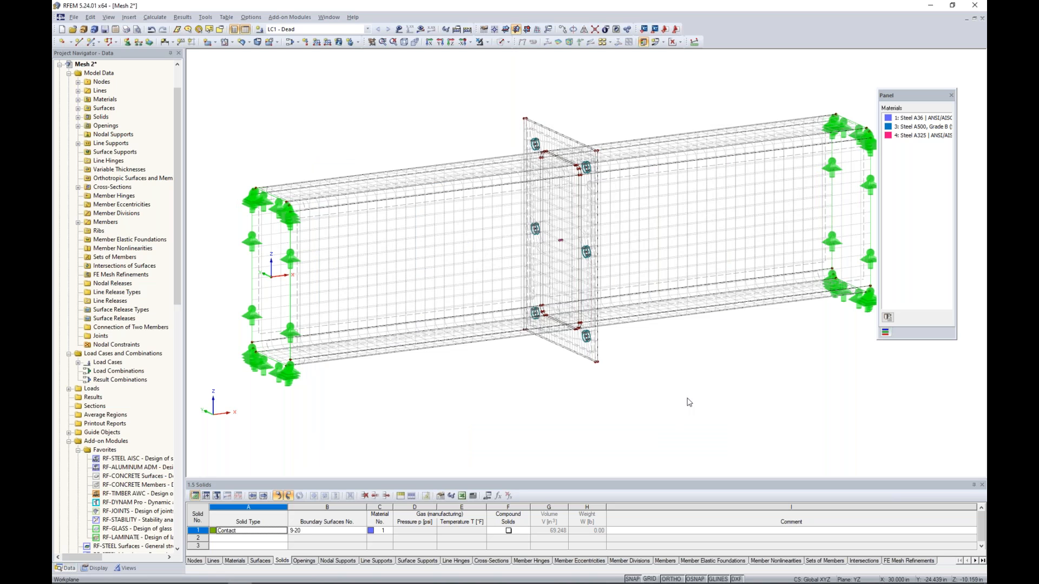
{"action": "middle_click_drag", "start_coordinate": [656, 372], "coordinate": [699, 385], "text": "ctrl"}
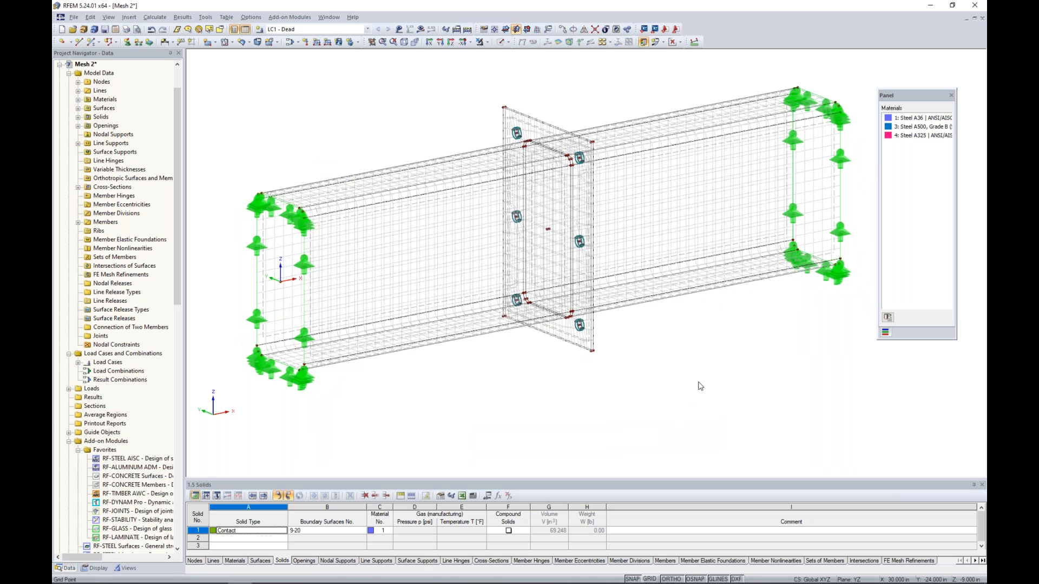
{"action": "middle_click_drag", "start_coordinate": [676, 345], "coordinate": [647, 361]}
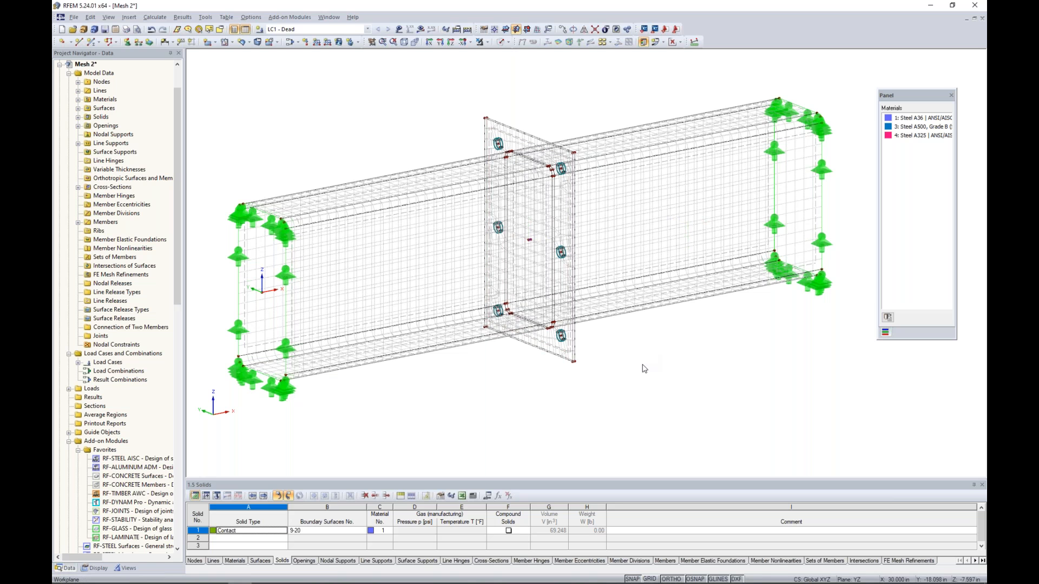
{"action": "scroll", "coordinate": [571, 353], "scroll_direction": "up", "scroll_amount": 4}
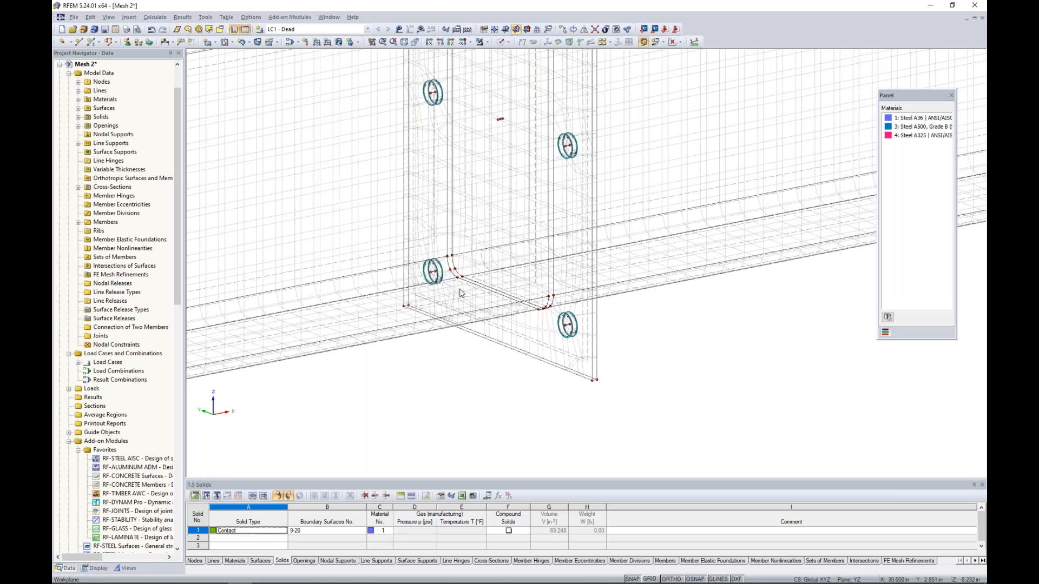
- Inspect the mesh around the lower bolt hole of the end plate and view the FE mesh refinement options for its circular line
{"action": "scroll", "coordinate": [461, 293], "scroll_direction": "down", "scroll_amount": 5}
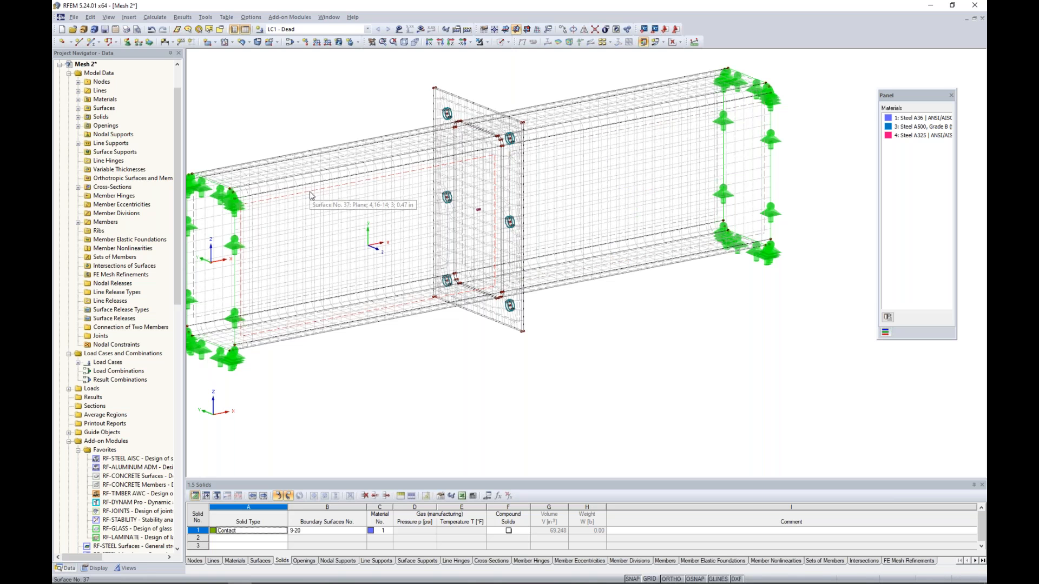
{"action": "scroll", "coordinate": [509, 319], "scroll_direction": "up", "scroll_amount": 3}
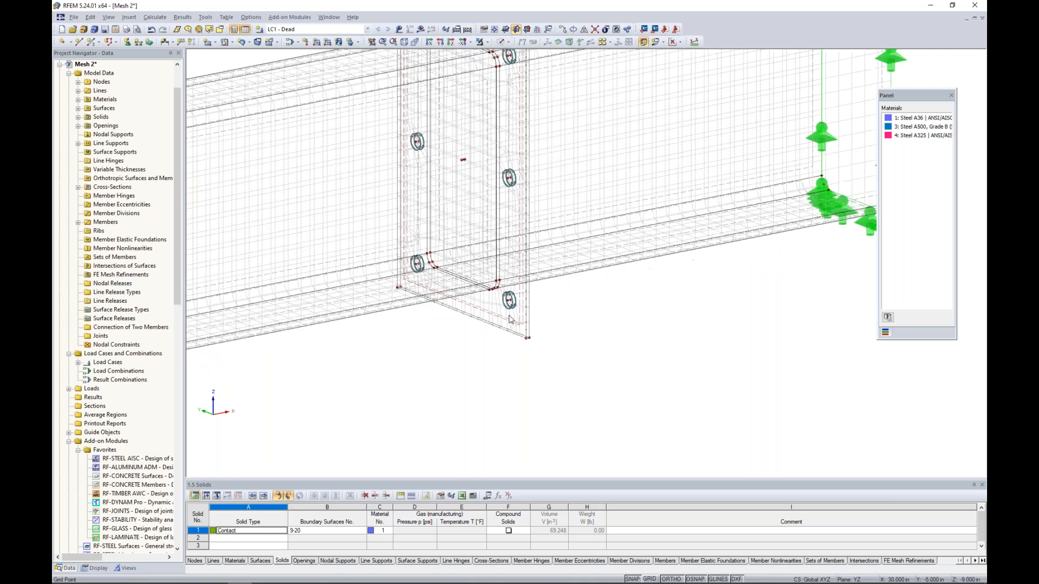
{"action": "scroll", "coordinate": [509, 319], "scroll_direction": "up", "scroll_amount": 3}
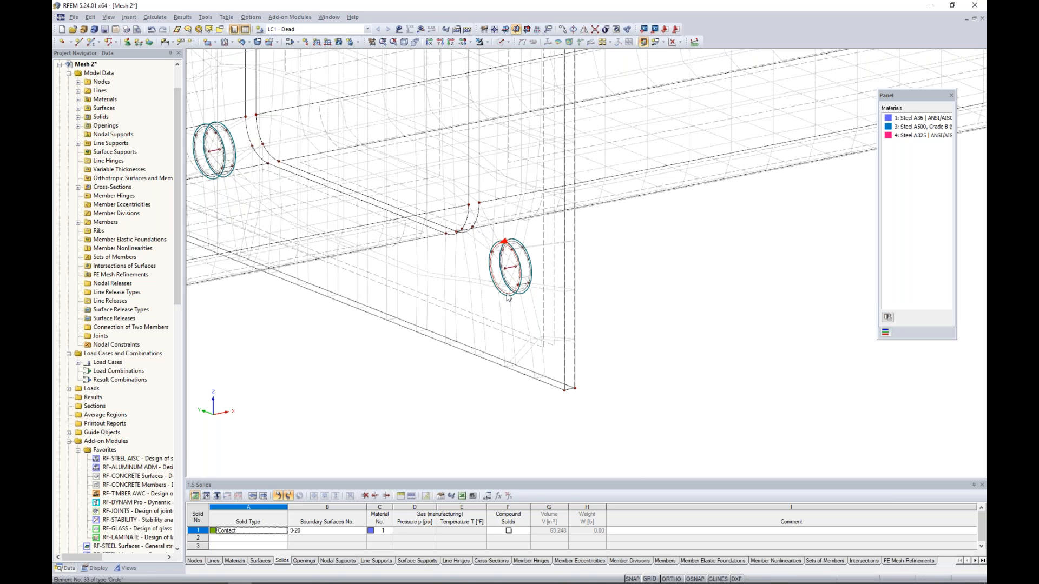
{"action": "right_click", "coordinate": [508, 297]}
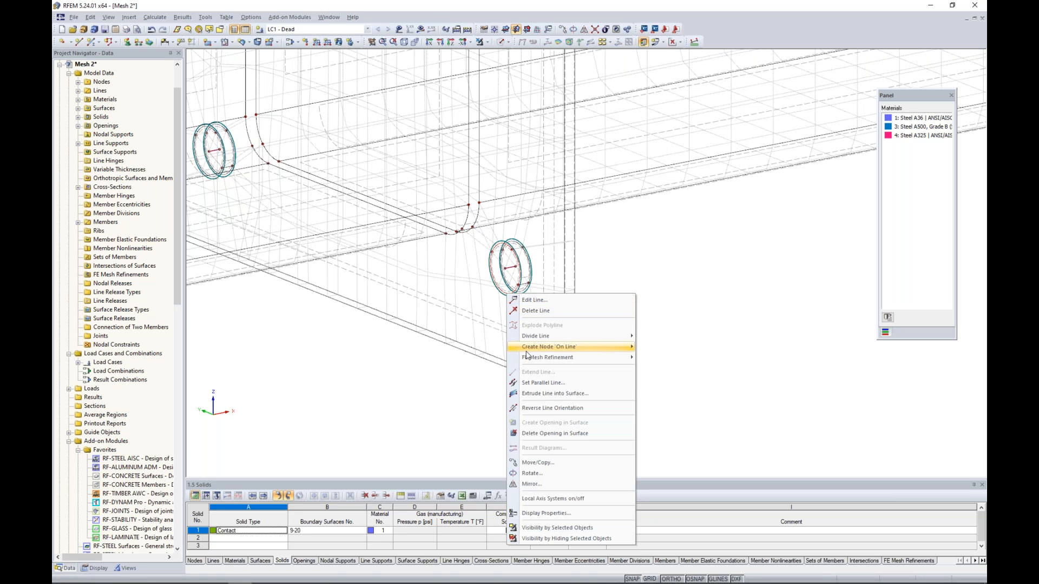
{"action": "mouse_move", "coordinate": [529, 359]}
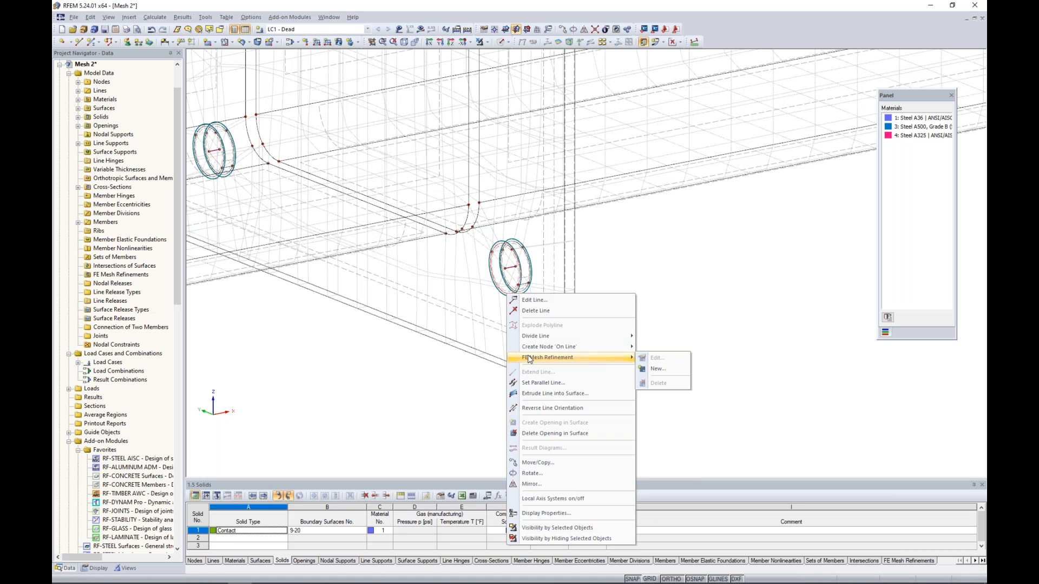
{"action": "left_click", "coordinate": [668, 314]}
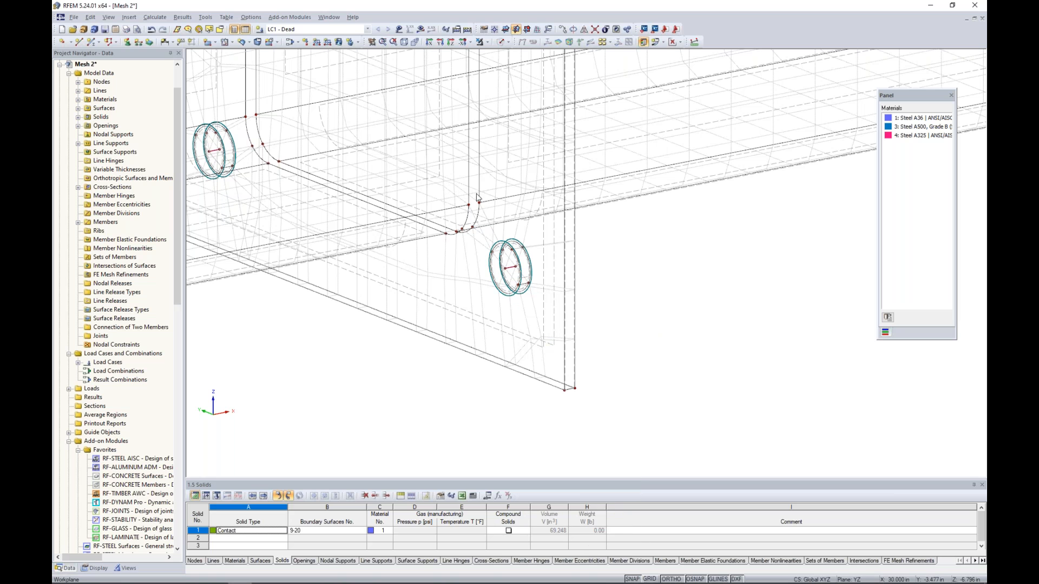
- Bring the whole bolted connection back into view and open the FE mesh settings
{"action": "scroll", "coordinate": [489, 232], "scroll_direction": "down", "scroll_amount": 5}
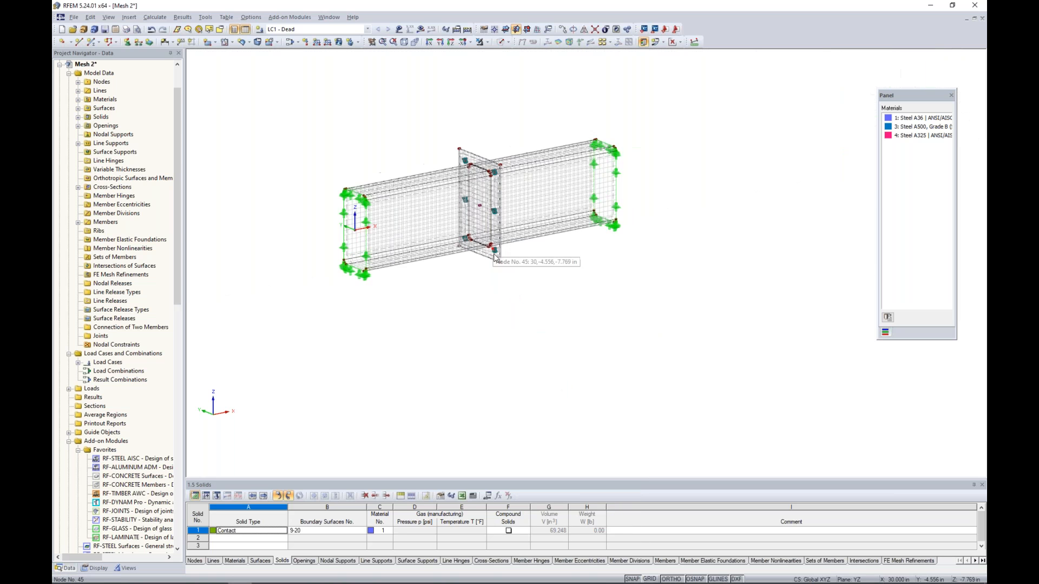
{"action": "scroll", "coordinate": [498, 270], "scroll_direction": "up", "scroll_amount": 4}
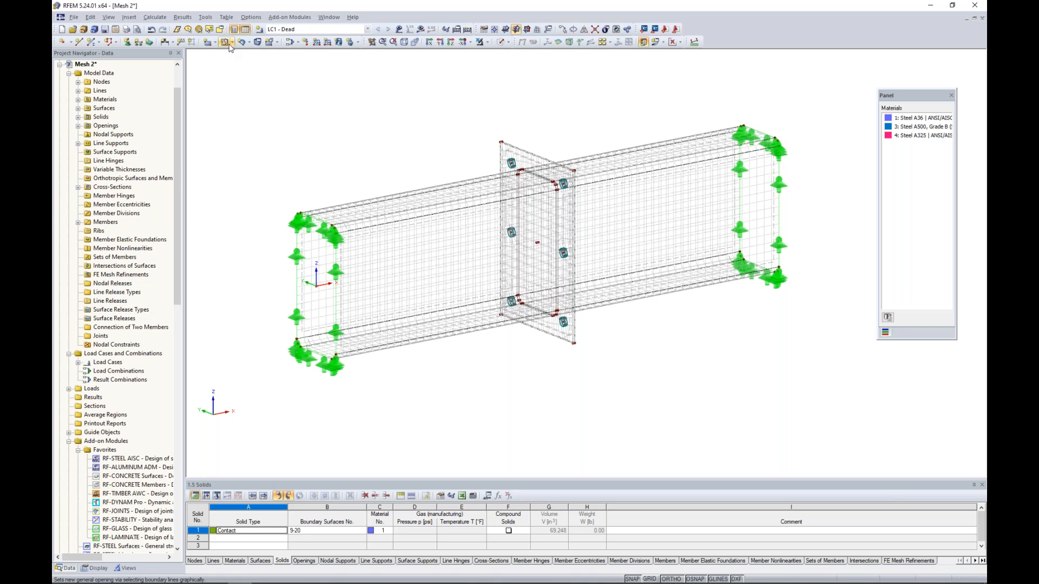
{"action": "left_click", "coordinate": [206, 17]}
{"action": "mouse_move", "coordinate": [161, 20]}
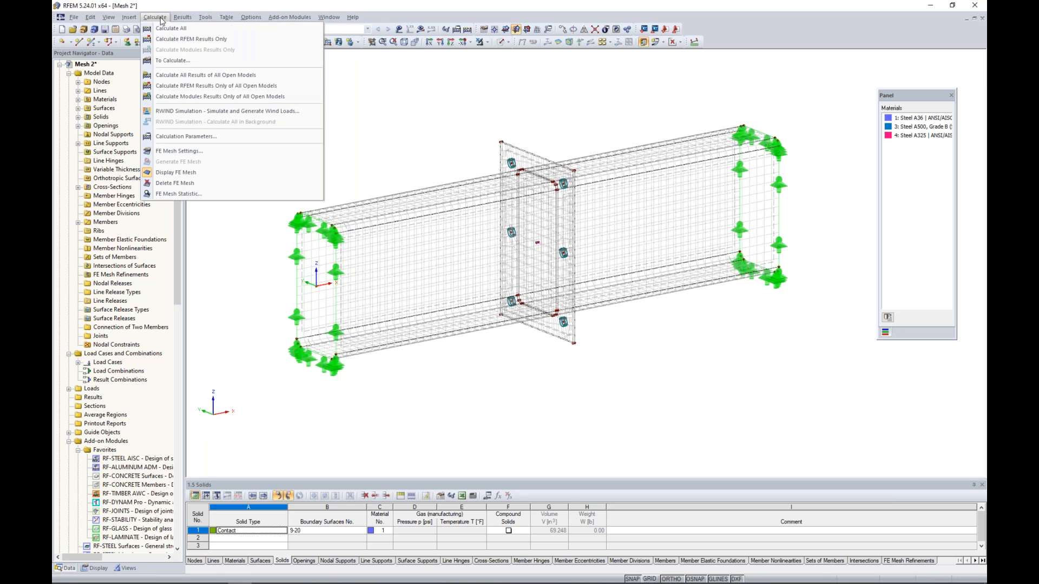
{"action": "left_click", "coordinate": [177, 150]}
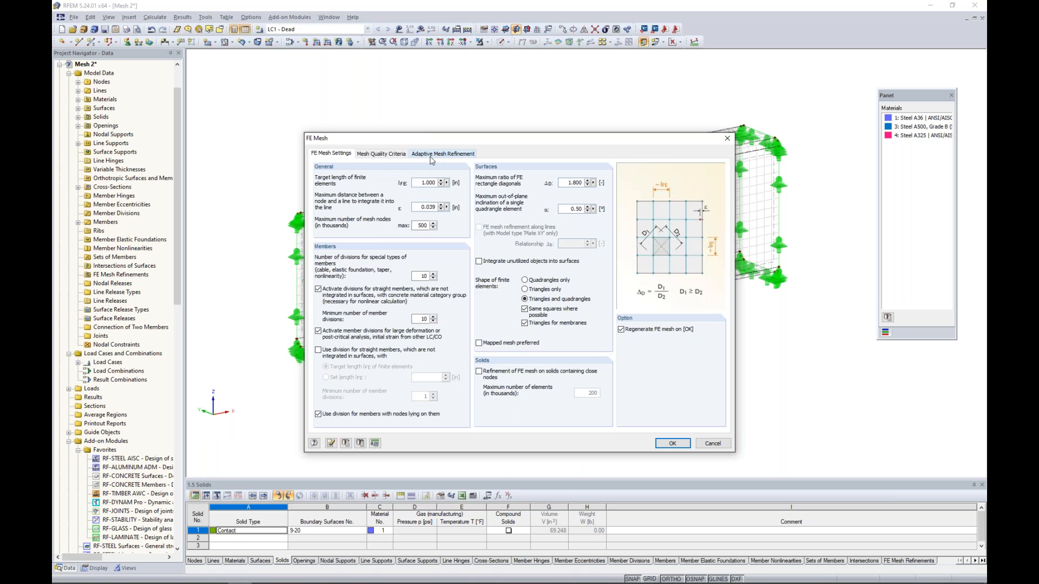
- Enable adaptive mesh refinement with LC1 - Dead as the reference load case and apply the FE mesh settings
{"action": "left_click", "coordinate": [431, 154]}
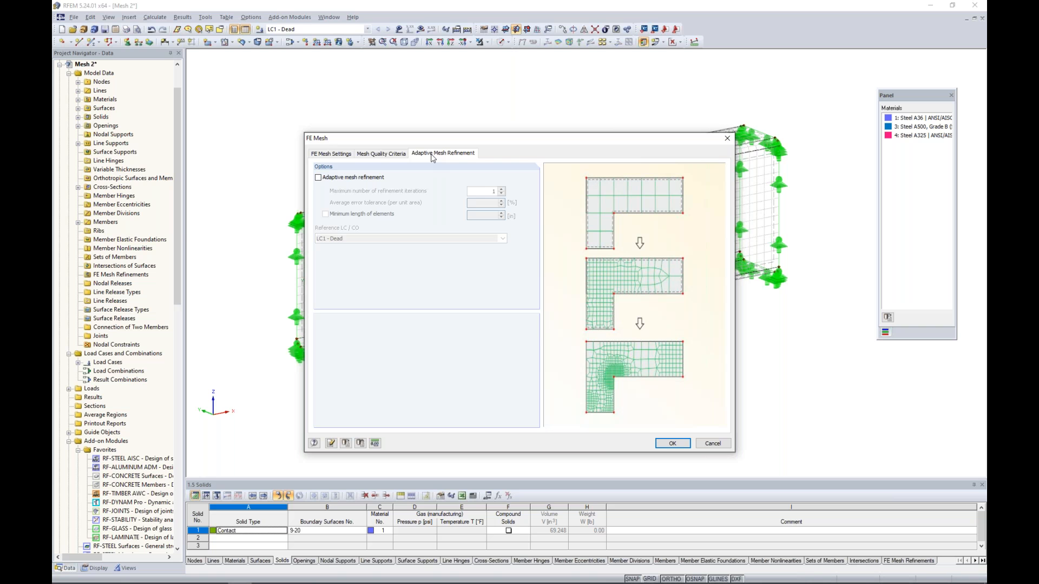
{"action": "left_click", "coordinate": [318, 178]}
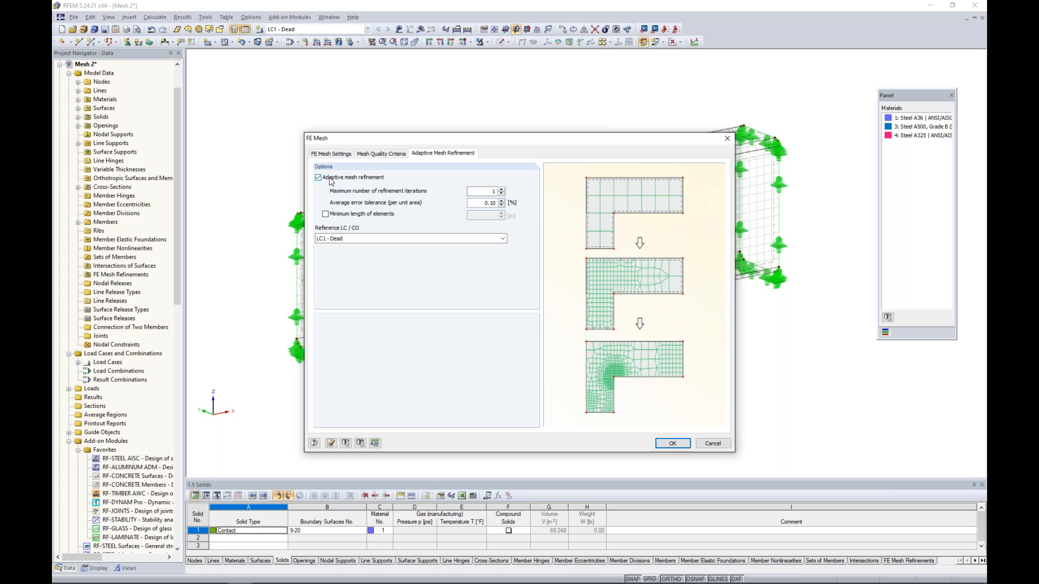
{"action": "left_click", "coordinate": [362, 238]}
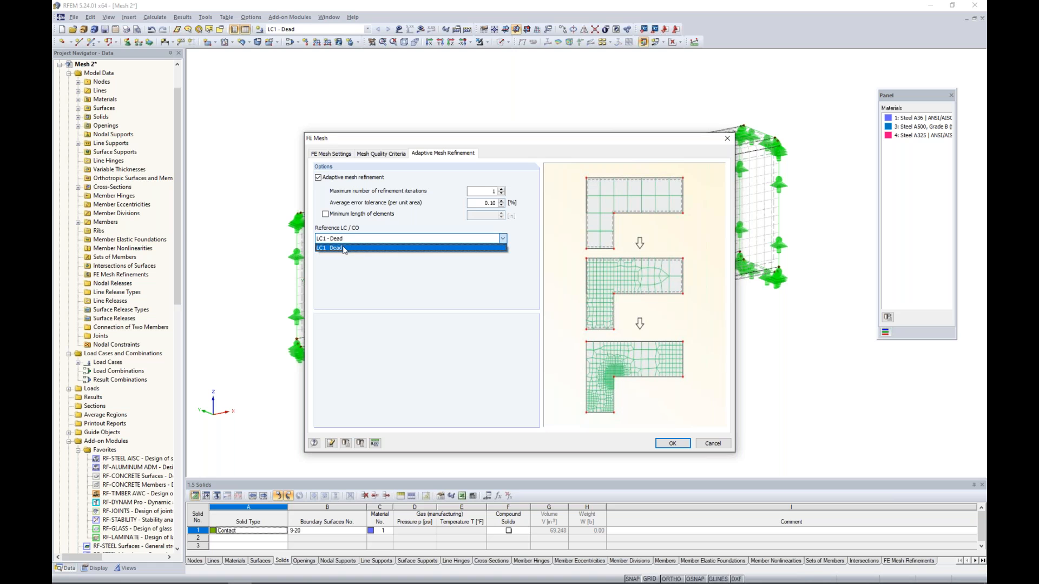
{"action": "left_click", "coordinate": [358, 272]}
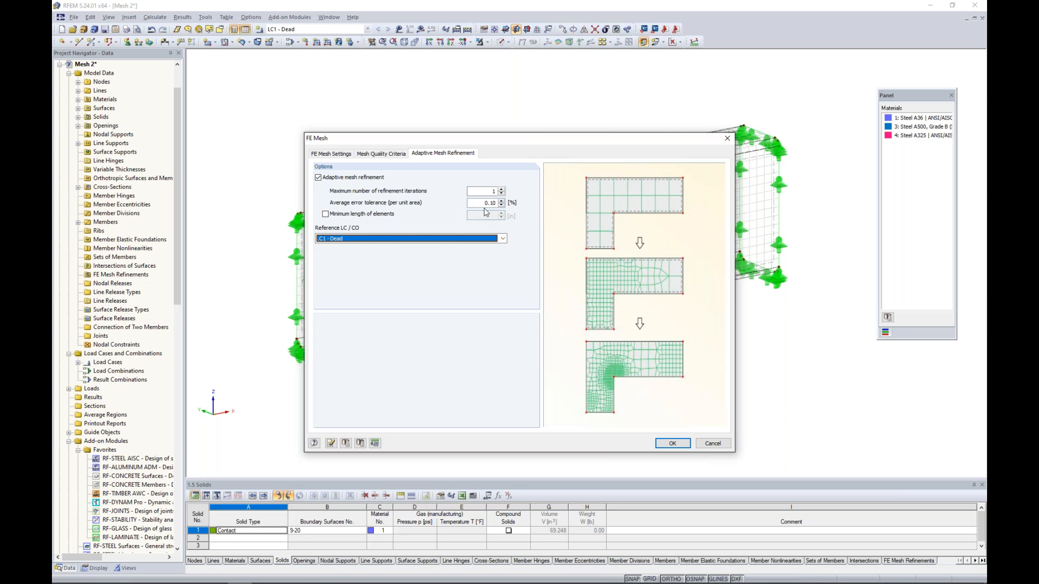
{"action": "left_click", "coordinate": [672, 443]}
- Generate the FE mesh and inspect it around the end plates, bolts and supported beam ends
{"action": "left_click", "coordinate": [155, 17]}
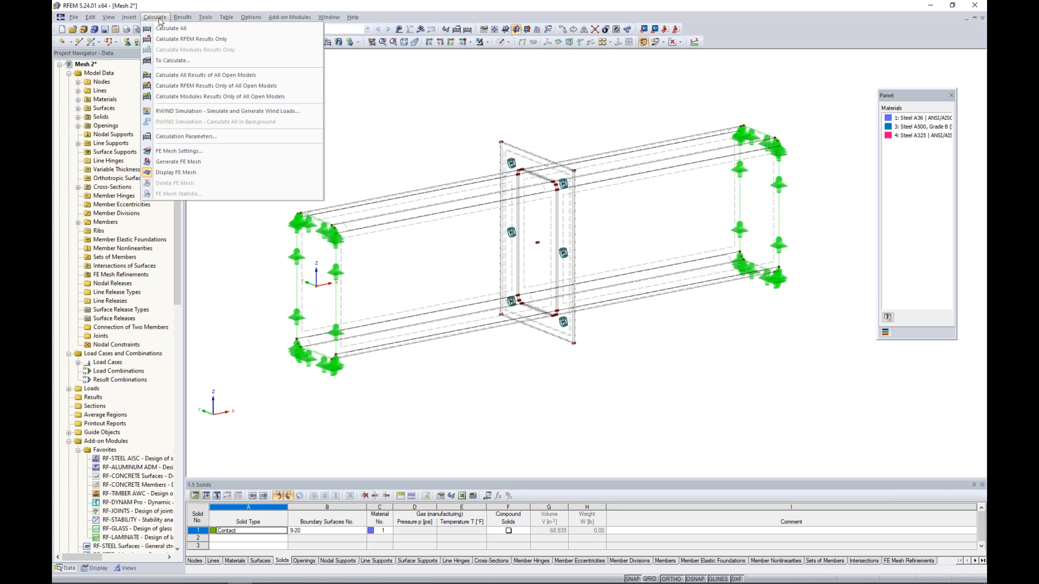
{"action": "left_click", "coordinate": [189, 163]}
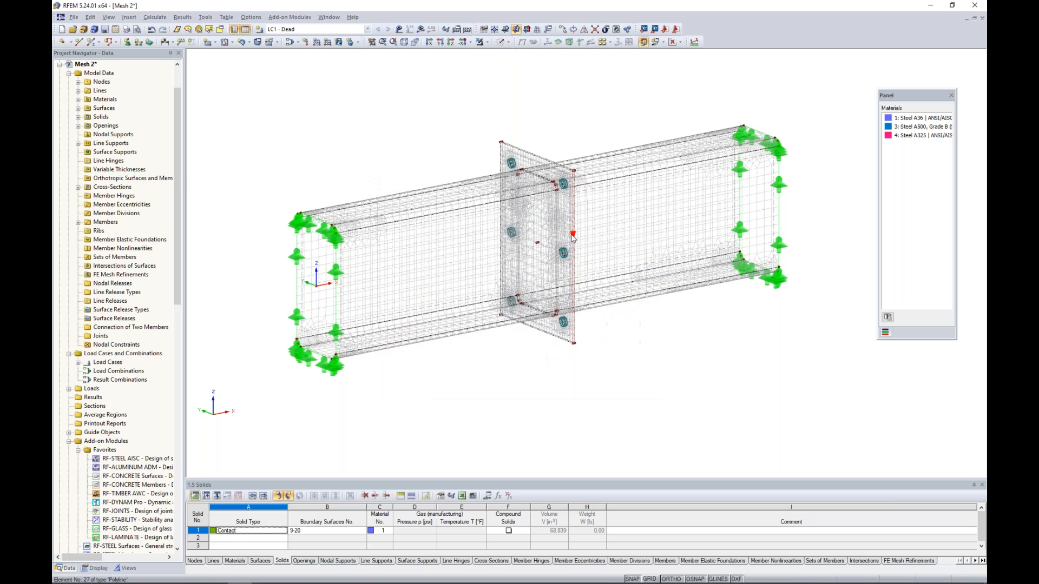
{"action": "scroll", "coordinate": [434, 257], "scroll_direction": "up", "scroll_amount": 3}
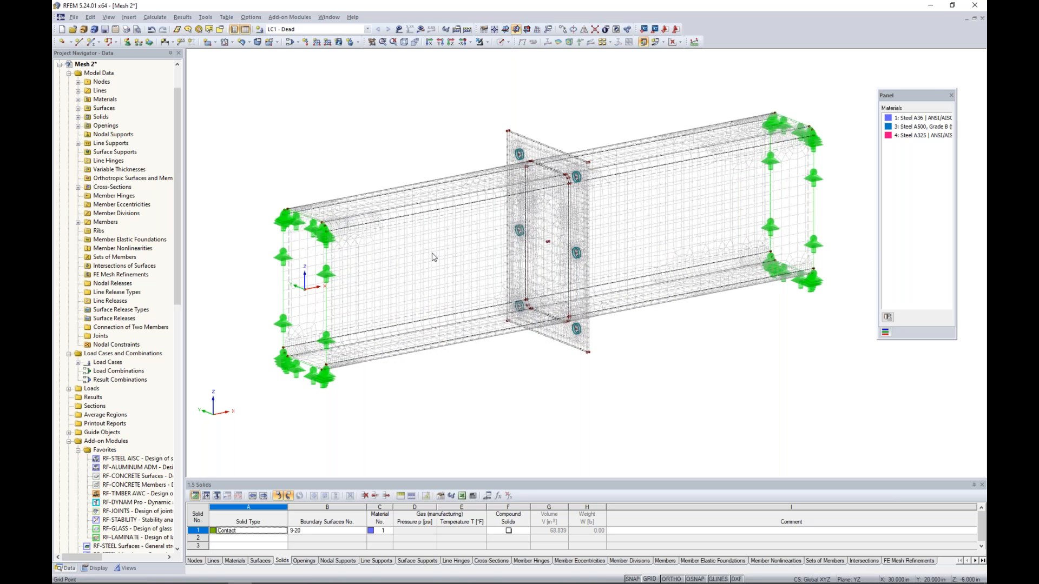
{"action": "scroll", "coordinate": [433, 254], "scroll_direction": "up", "scroll_amount": 1}
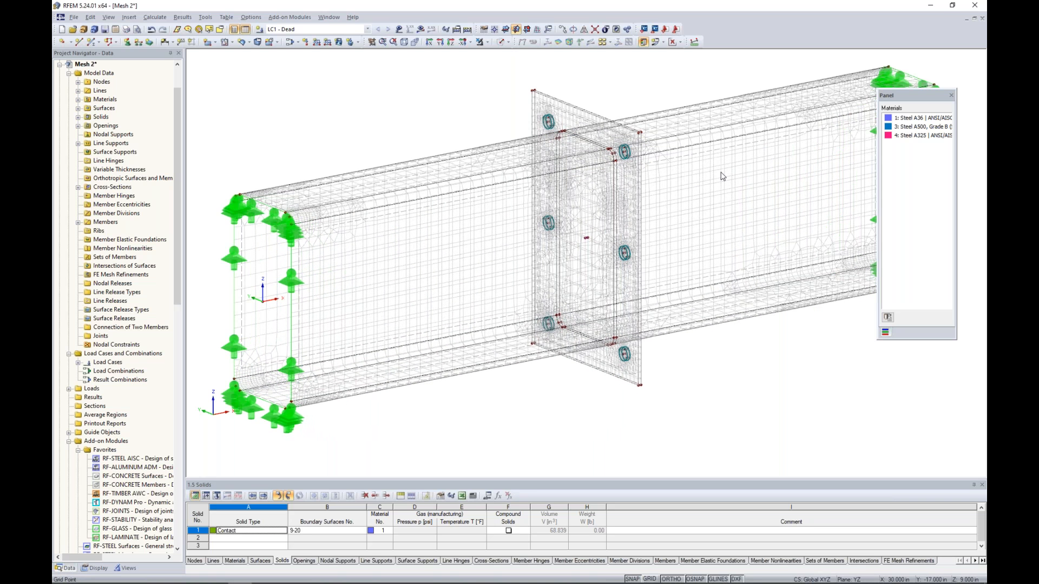
{"action": "scroll", "coordinate": [721, 173], "scroll_direction": "down", "scroll_amount": 1}
{"action": "middle_click_drag", "start_coordinate": [721, 175], "coordinate": [627, 201]}
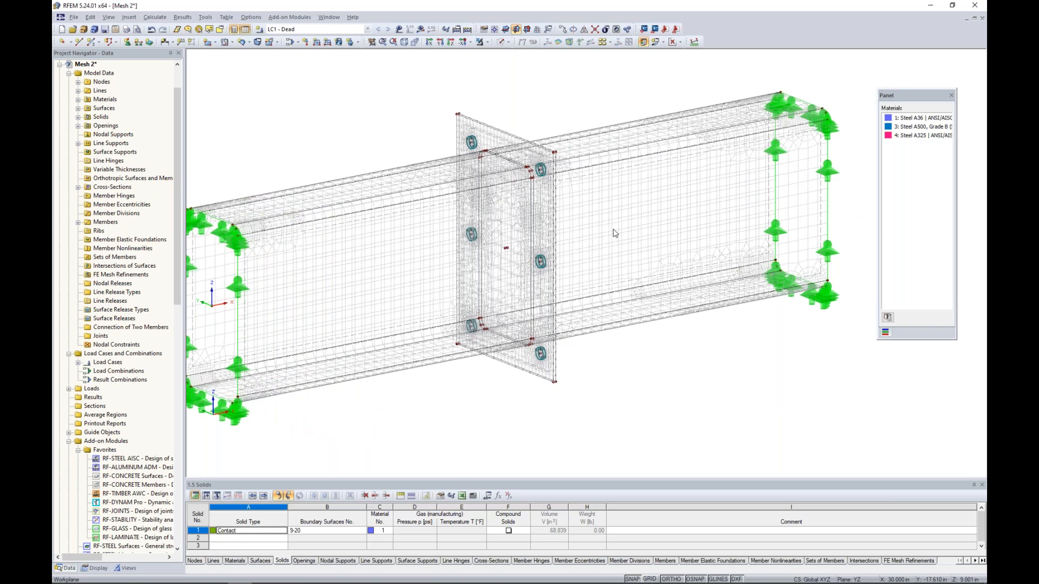
{"action": "scroll", "coordinate": [537, 350], "scroll_direction": "up", "scroll_amount": 2}
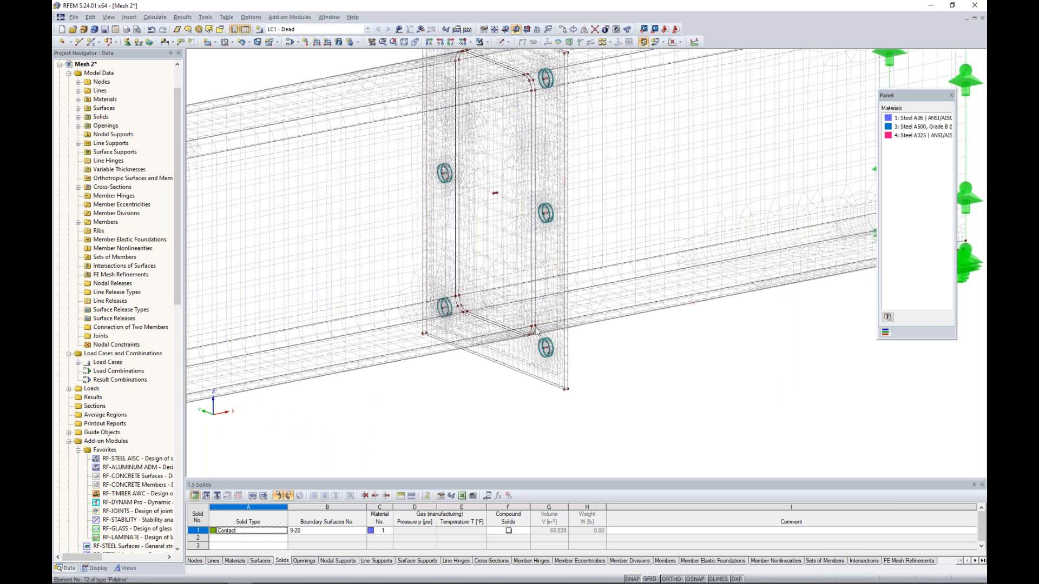
{"action": "middle_click_drag", "start_coordinate": [303, 204], "coordinate": [564, 226]}
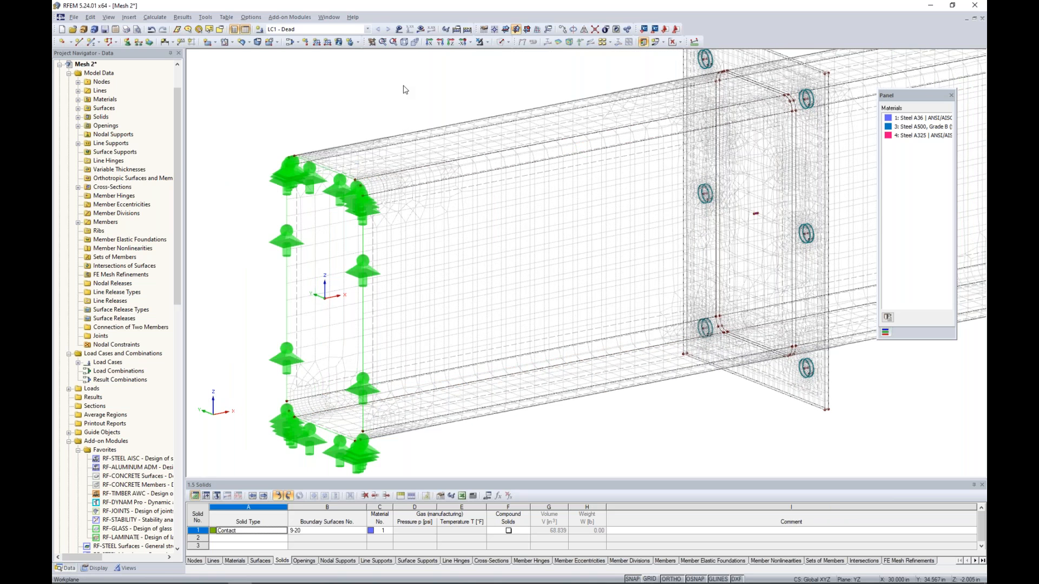
{"action": "scroll", "coordinate": [417, 130], "scroll_direction": "down", "scroll_amount": 5}
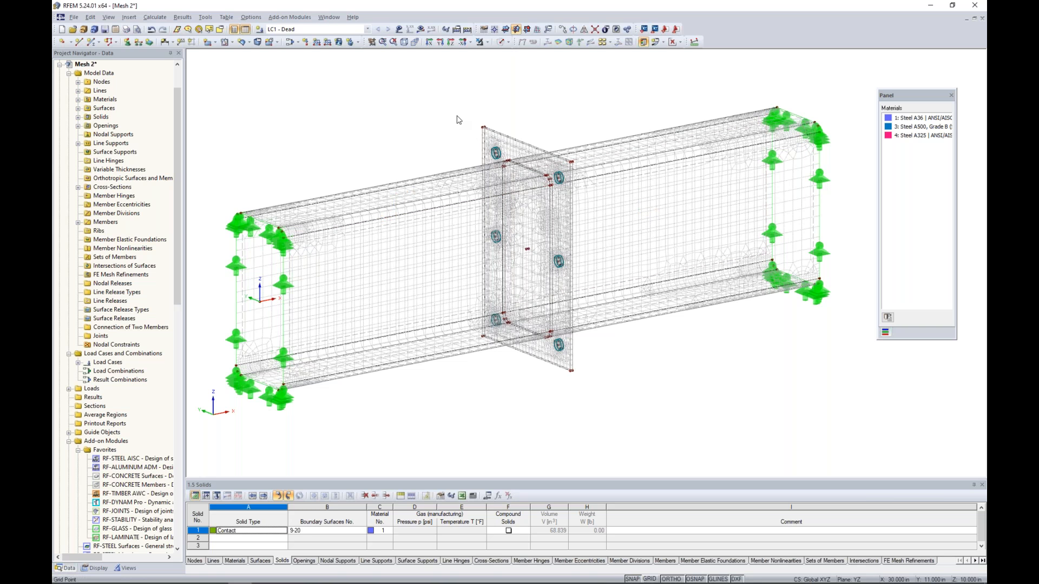
- Switch to the Singularity 1 model and check the slab surface's material and thickness without changing them
{"action": "left_click", "coordinate": [334, 17]}
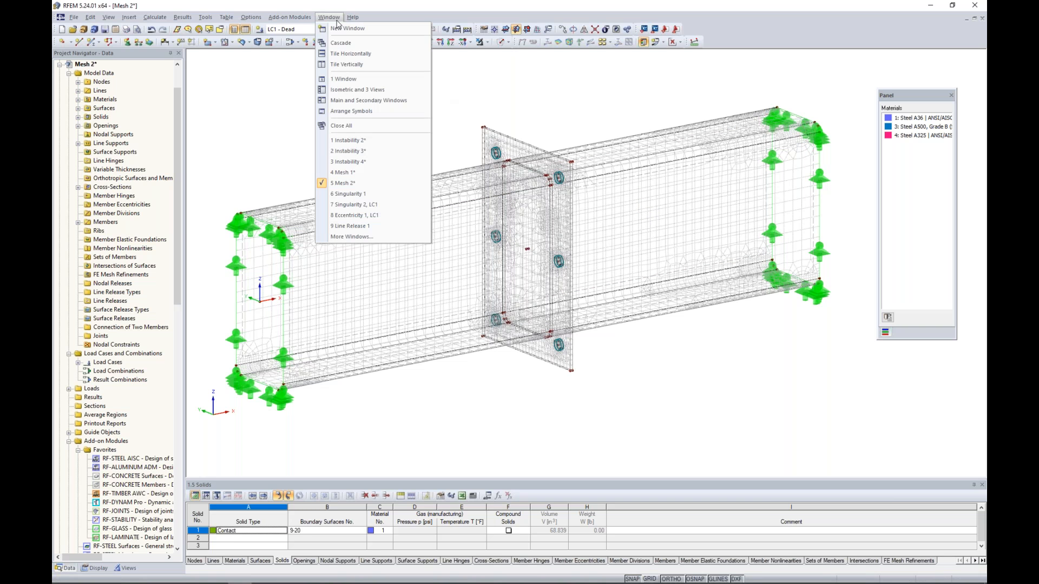
{"action": "left_click", "coordinate": [360, 193]}
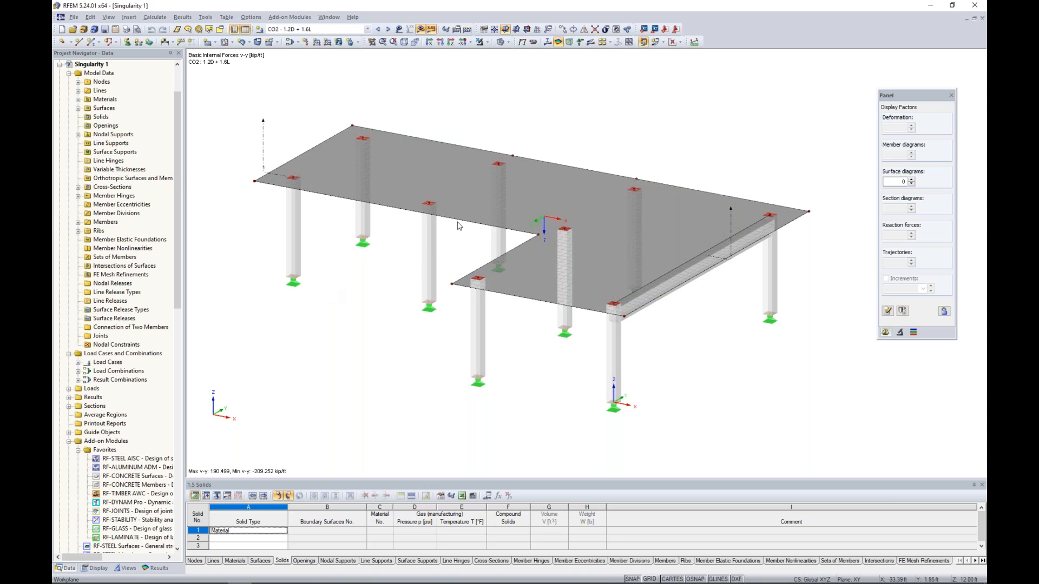
{"action": "middle_click_drag", "start_coordinate": [419, 325], "coordinate": [398, 324], "text": "ctrl"}
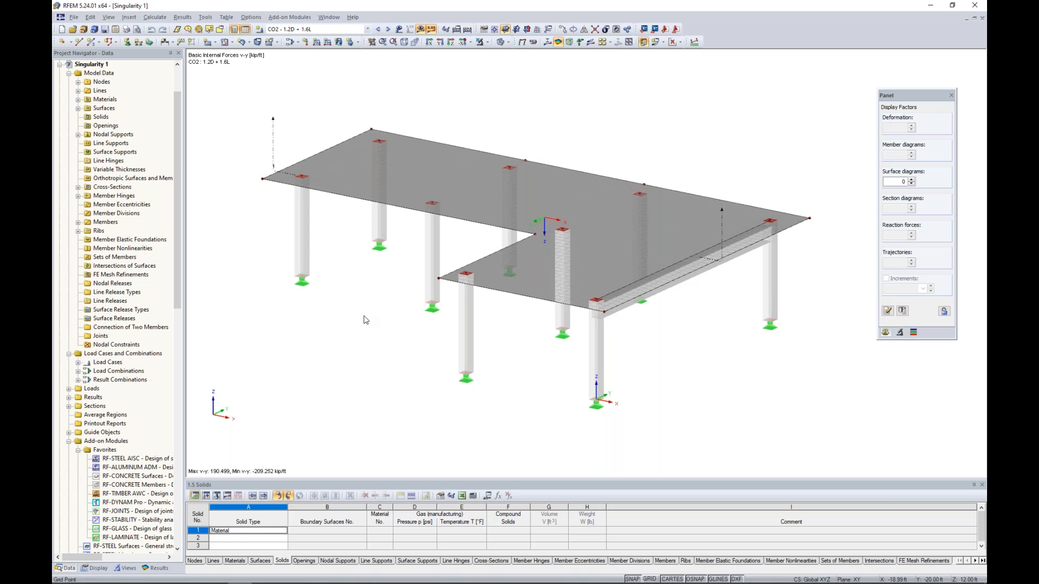
{"action": "double_click", "coordinate": [410, 182]}
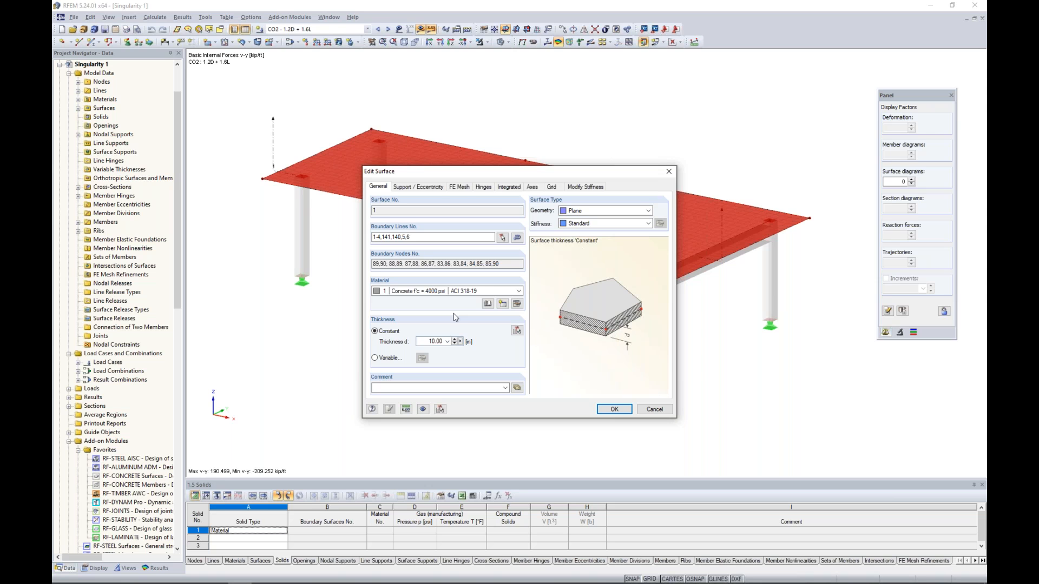
{"action": "left_click", "coordinate": [655, 410]}
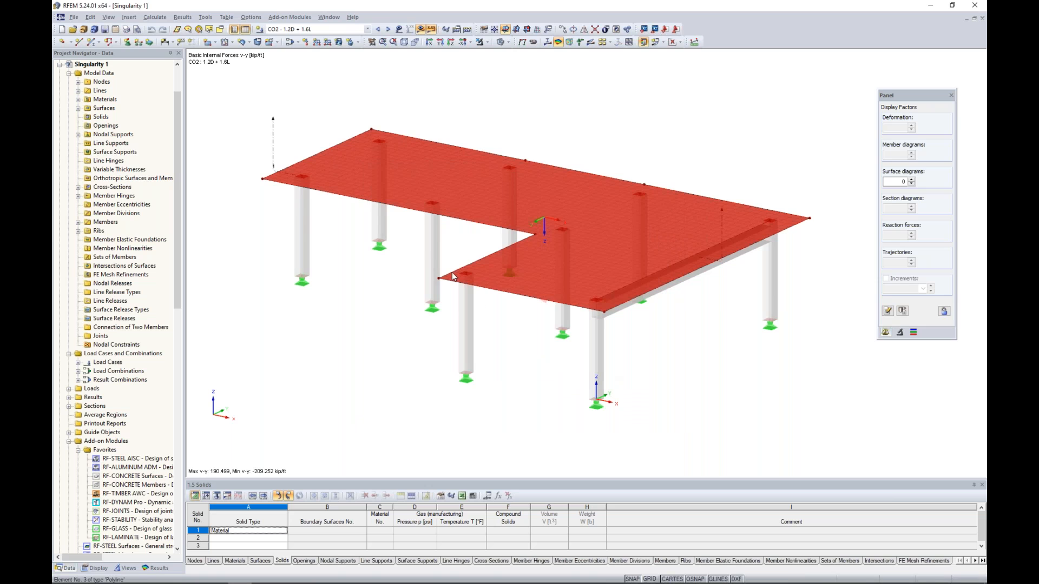
{"action": "left_click", "coordinate": [412, 280]}
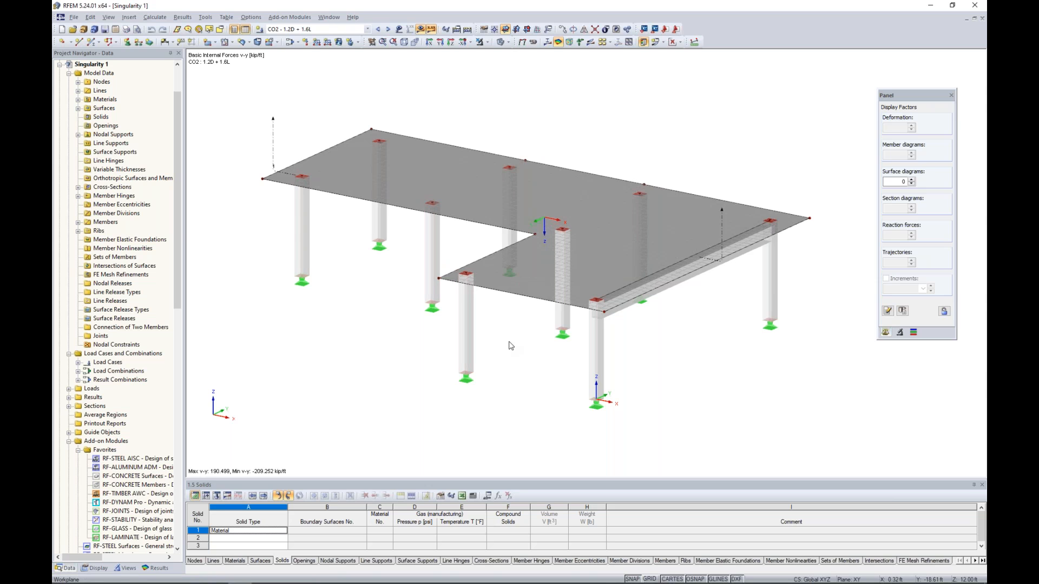
- Display the slab model as a wireframe and examine the FE mesh where the column meets the slab at node 95
{"action": "left_click", "coordinate": [508, 43]}
{"action": "left_click", "coordinate": [514, 54]}
{"action": "middle_click_drag", "start_coordinate": [559, 129], "coordinate": [499, 168], "text": "ctrl"}
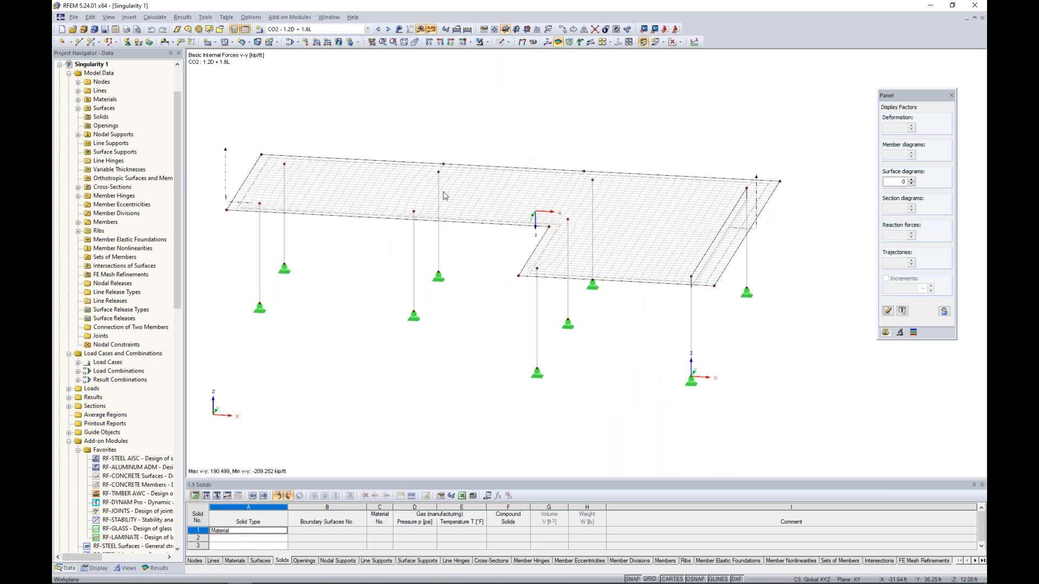
{"action": "middle_click_drag", "start_coordinate": [393, 239], "coordinate": [437, 237]}
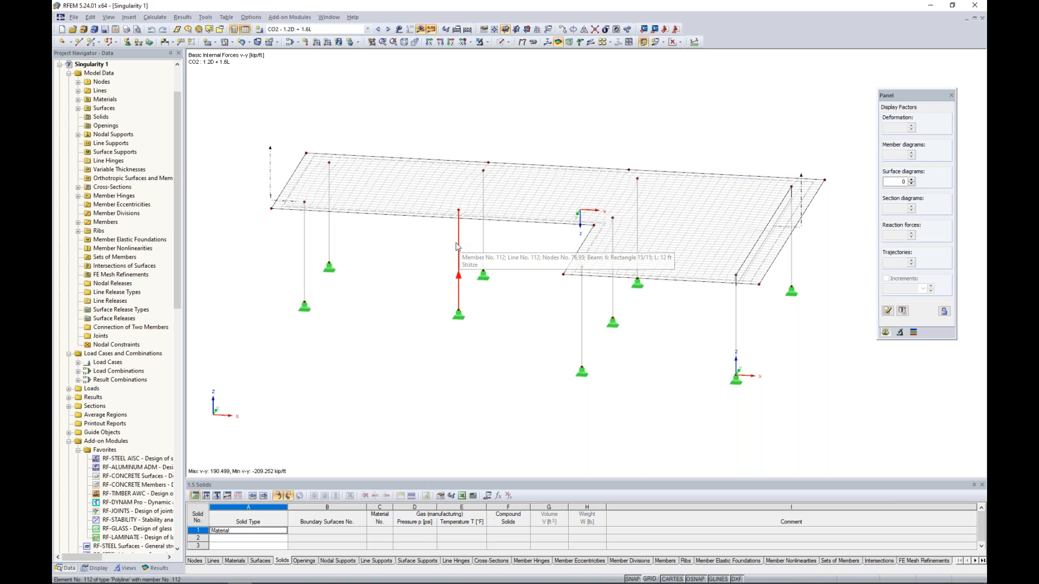
{"action": "mouse_move", "coordinate": [457, 244]}
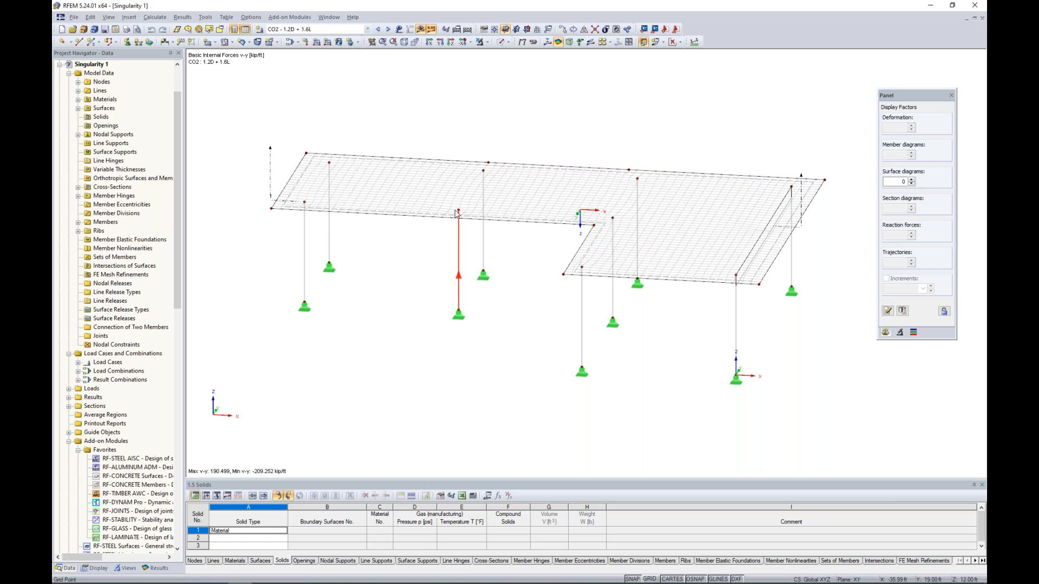
{"action": "scroll", "coordinate": [465, 211], "scroll_direction": "up", "scroll_amount": 8}
{"action": "scroll", "coordinate": [467, 212], "scroll_direction": "up", "scroll_amount": 4}
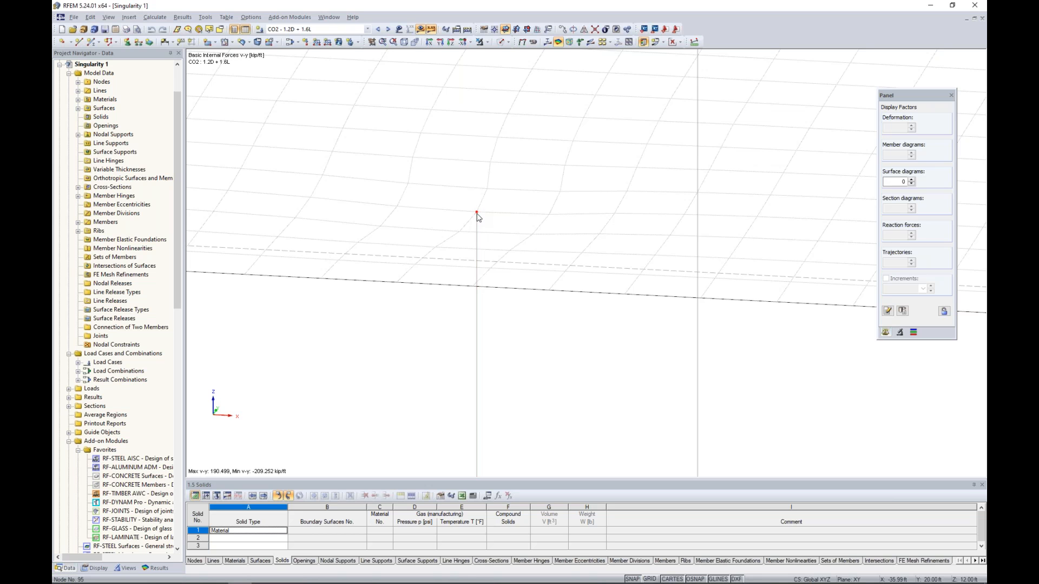
{"action": "mouse_move", "coordinate": [477, 213]}
{"action": "scroll", "coordinate": [478, 215], "scroll_direction": "down", "scroll_amount": 5}
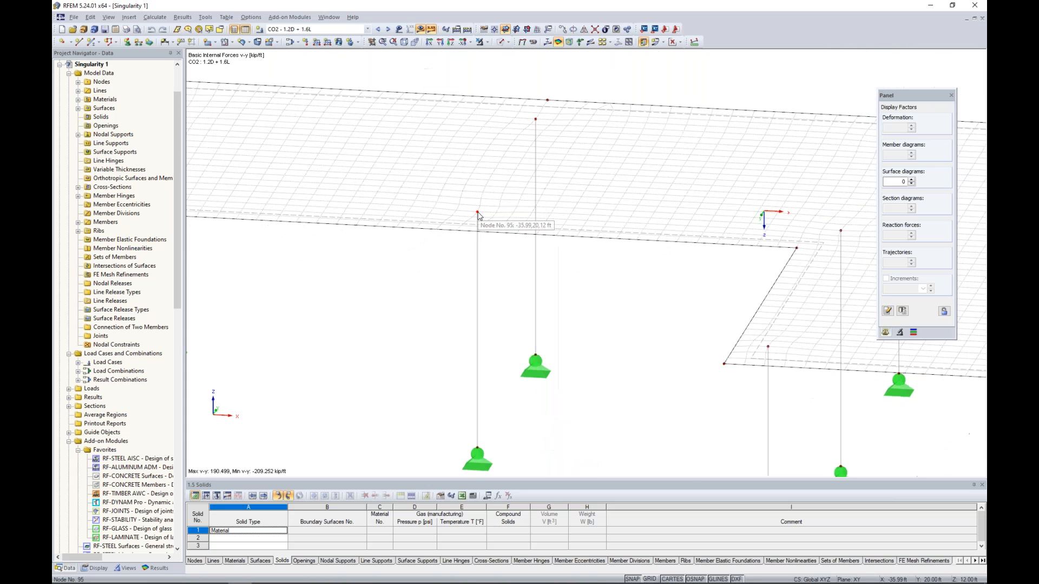
{"action": "scroll", "coordinate": [478, 214], "scroll_direction": "down", "scroll_amount": 5}
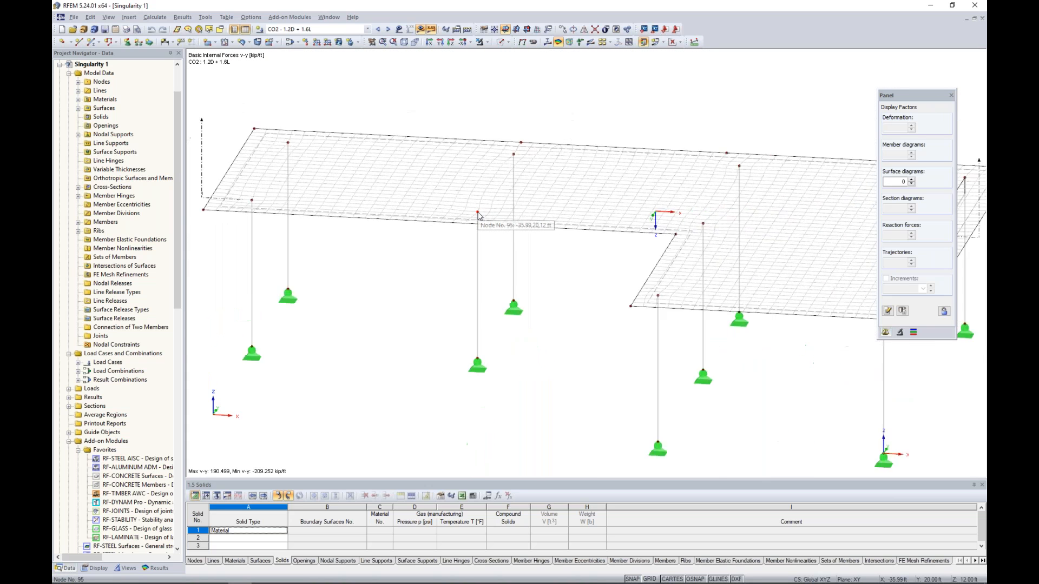
{"action": "middle_click_drag", "start_coordinate": [524, 279], "coordinate": [444, 289], "text": "ctrl"}
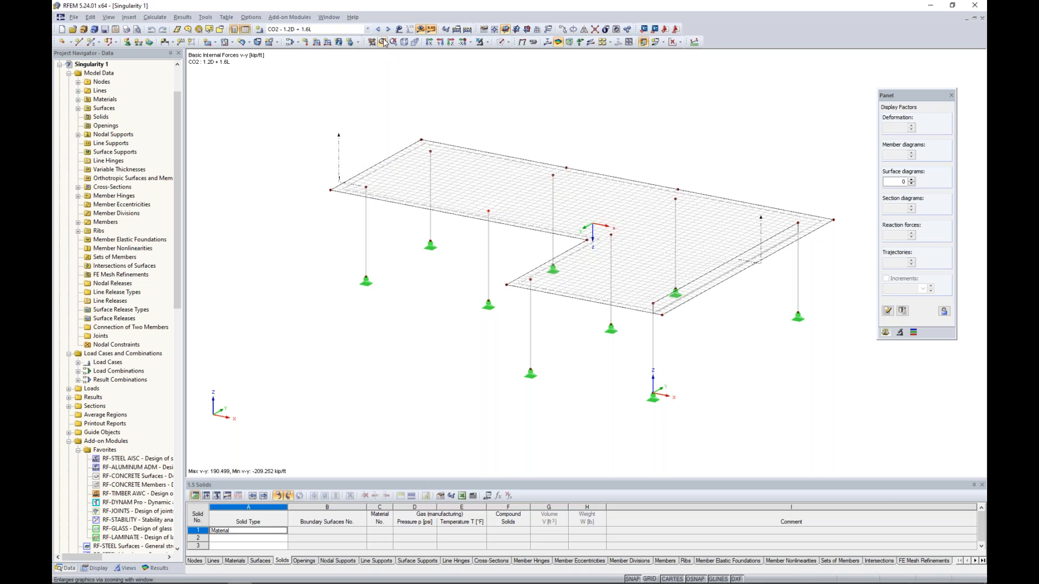
- Check the CO2 loads on the slab and display its global deformations u as isobands with the loads hidden
{"action": "left_click", "coordinate": [399, 29]}
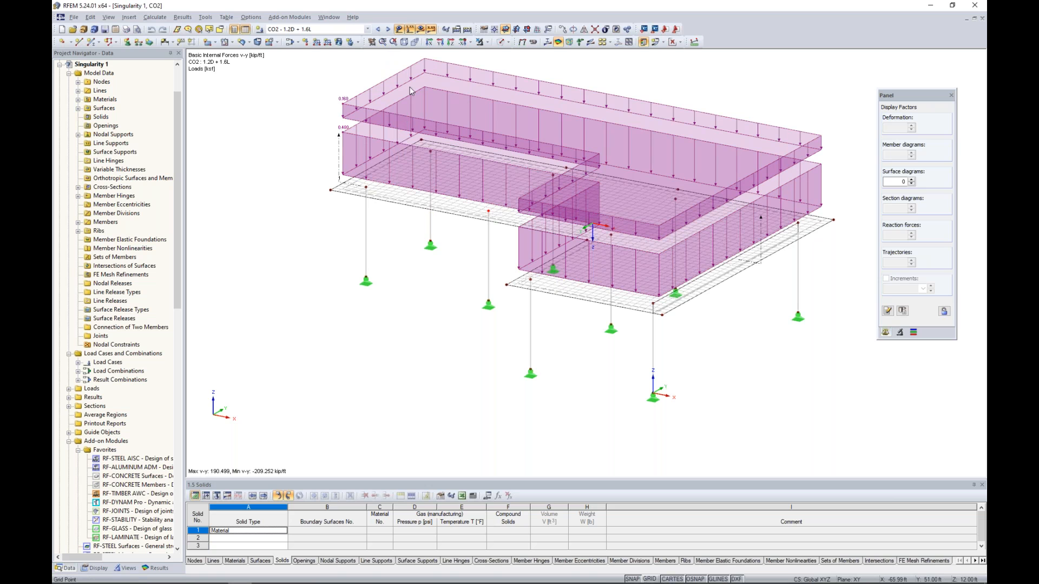
{"action": "left_click", "coordinate": [420, 30]}
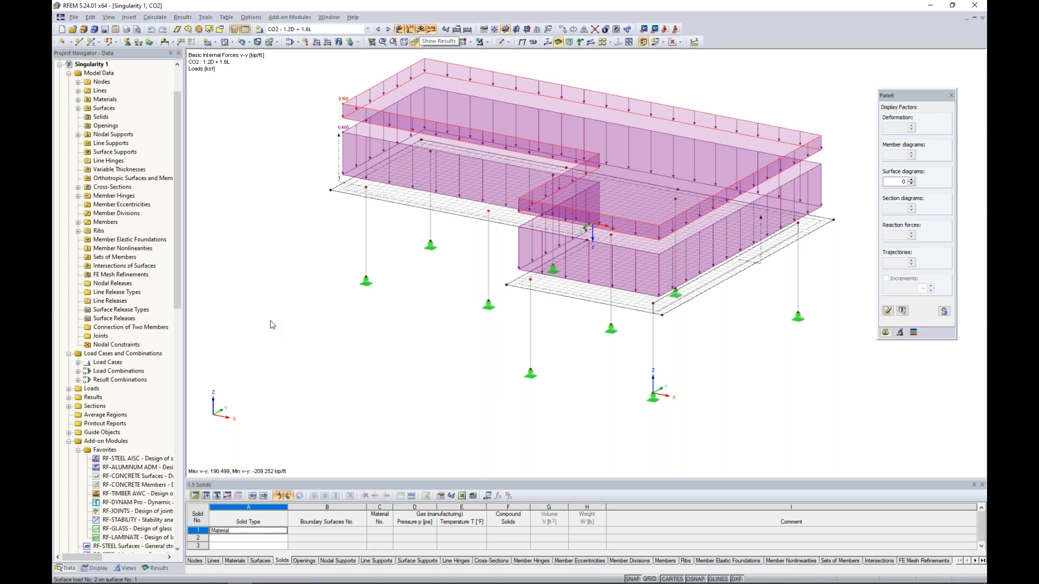
{"action": "left_click", "coordinate": [69, 64]}
{"action": "left_click", "coordinate": [680, 43]}
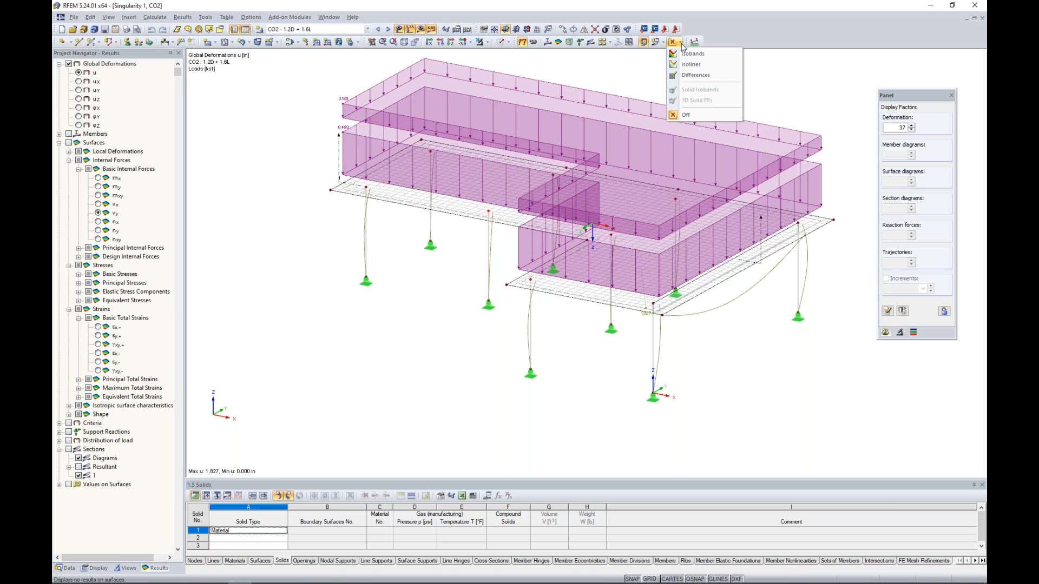
{"action": "left_click", "coordinate": [399, 30]}
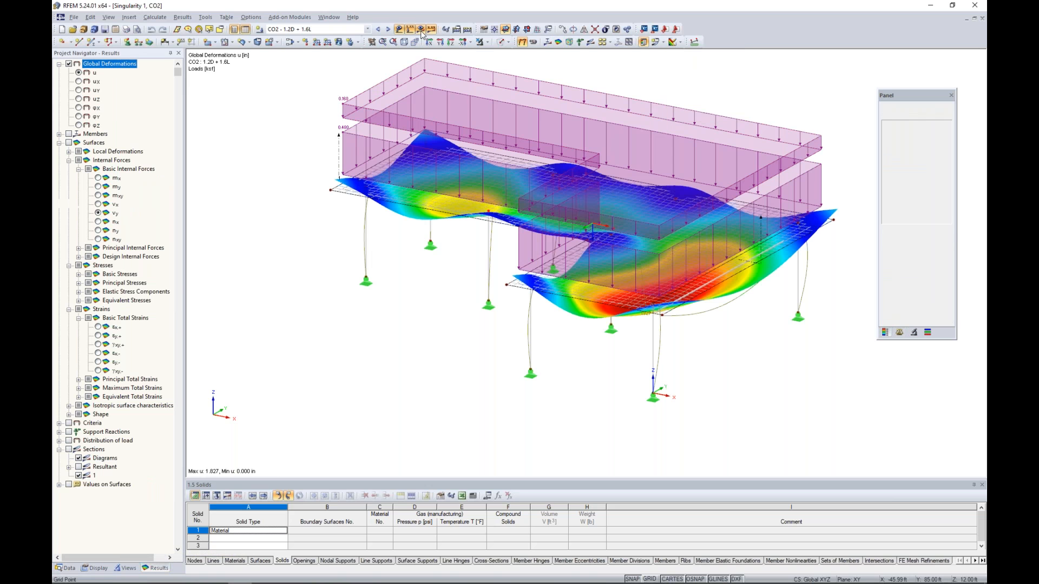
{"action": "middle_click_drag", "start_coordinate": [424, 301], "coordinate": [435, 323], "text": "ctrl"}
{"action": "middle_click_drag", "start_coordinate": [470, 294], "coordinate": [430, 319]}
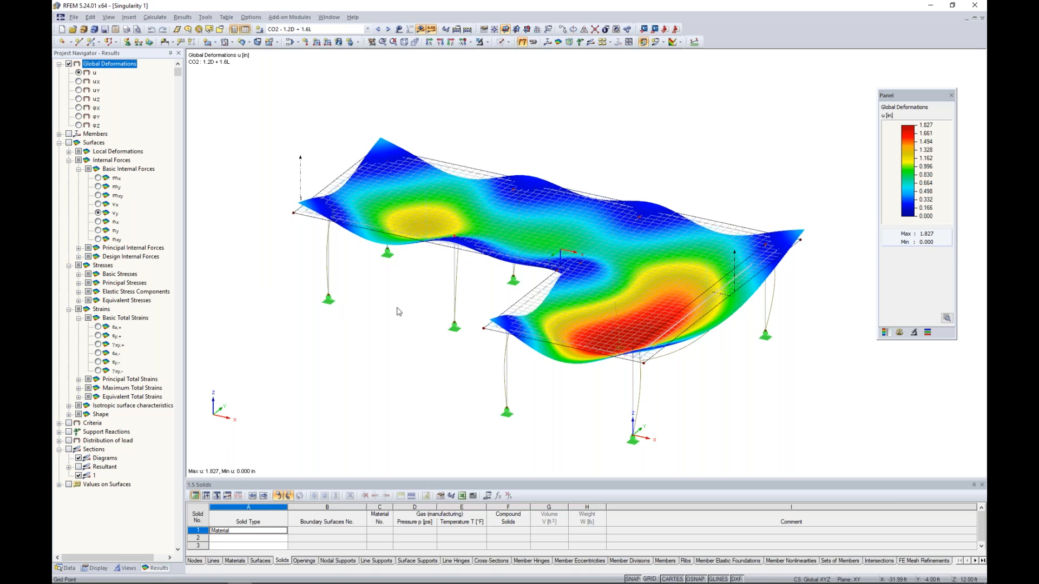
- Display the slab's basic internal forces m-x and examine the moment concentration at the column node 94
{"action": "left_click", "coordinate": [98, 178]}
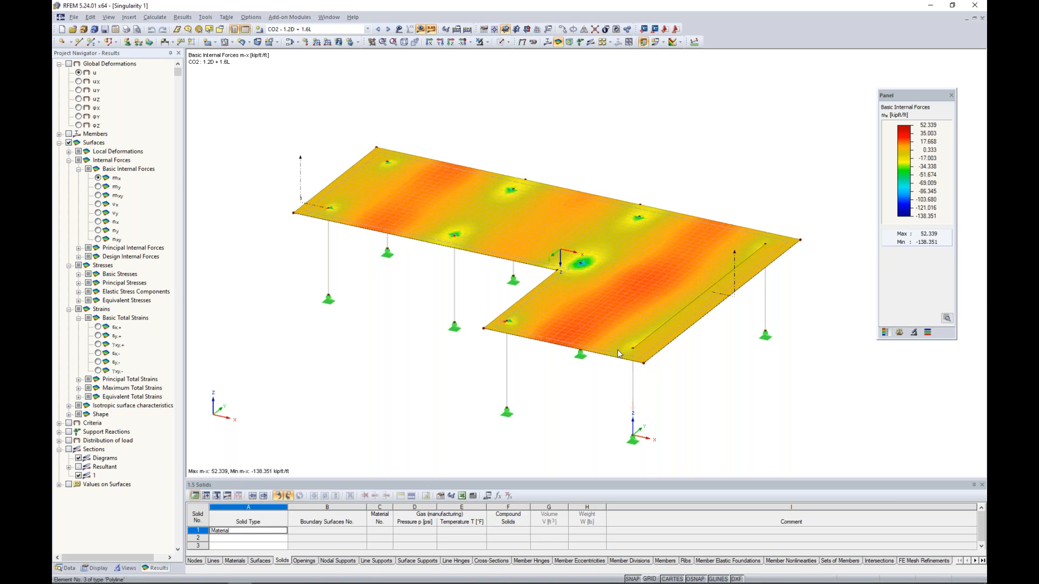
{"action": "scroll", "coordinate": [626, 321], "scroll_direction": "up", "scroll_amount": 2}
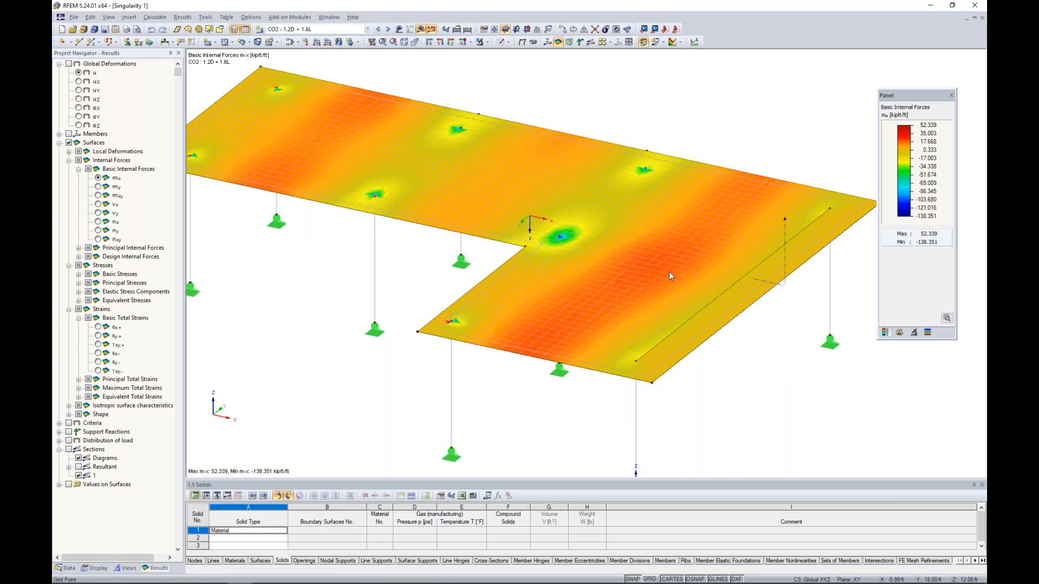
{"action": "middle_click_drag", "start_coordinate": [675, 271], "coordinate": [672, 249], "text": "ctrl"}
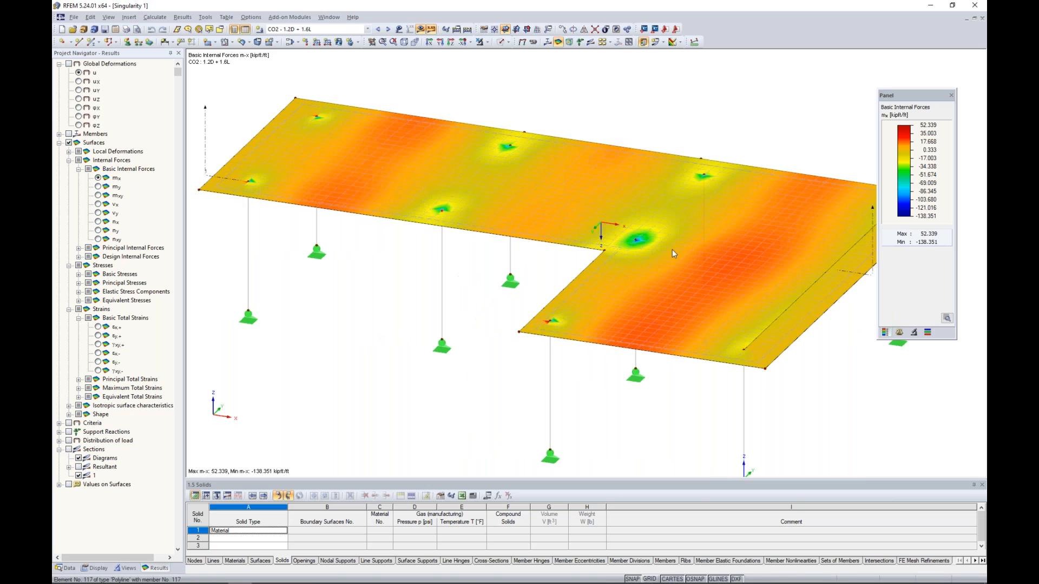
{"action": "scroll", "coordinate": [635, 241], "scroll_direction": "up", "scroll_amount": 5}
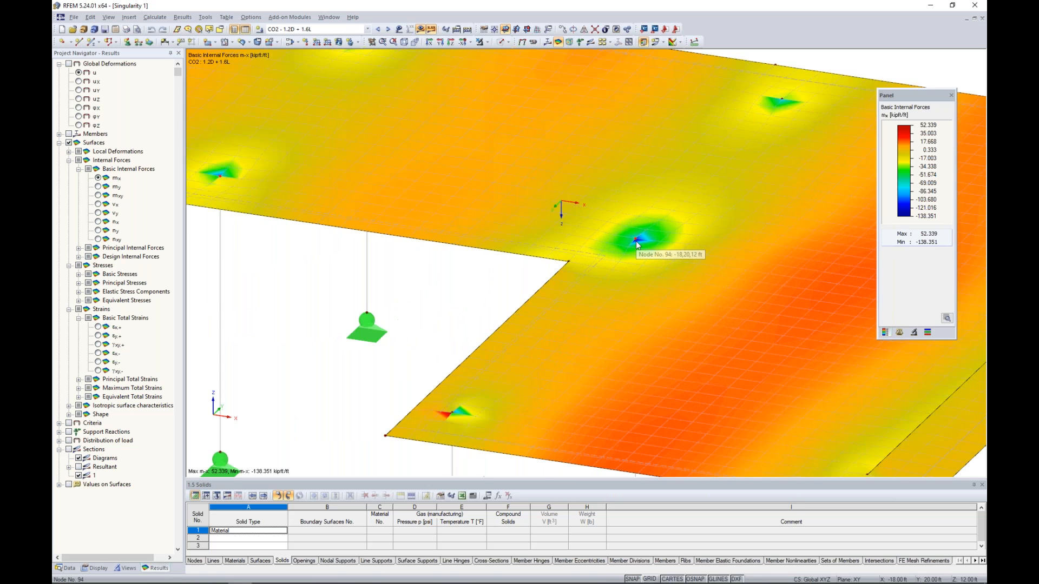
{"action": "scroll", "coordinate": [635, 241], "scroll_direction": "up", "scroll_amount": 1}
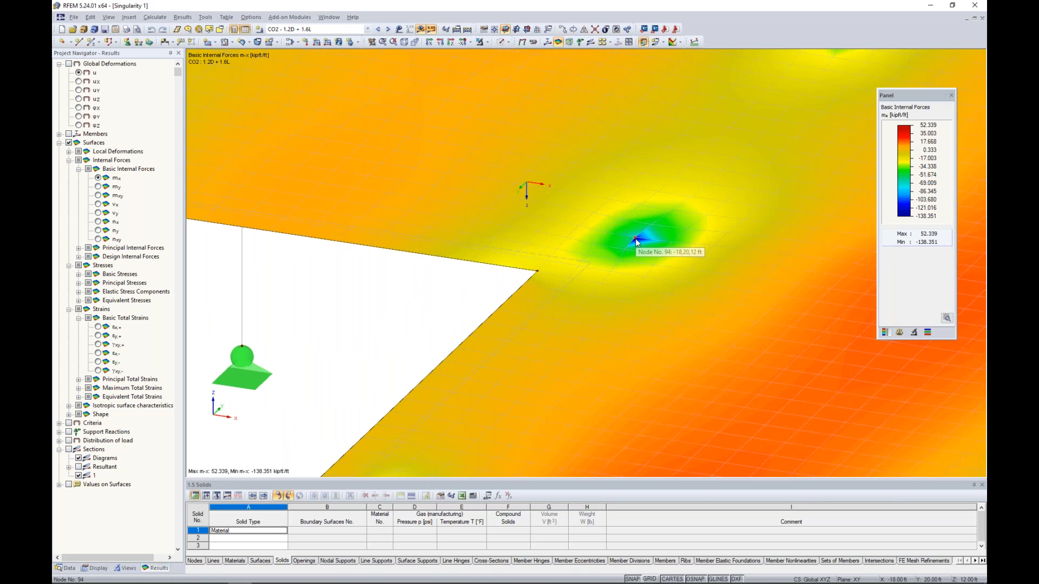
- Display the slab's basic internal forces m-y, followed by the shear forces v-x, and examine the distribution around the columns
{"action": "scroll", "coordinate": [635, 239], "scroll_direction": "down", "scroll_amount": 6}
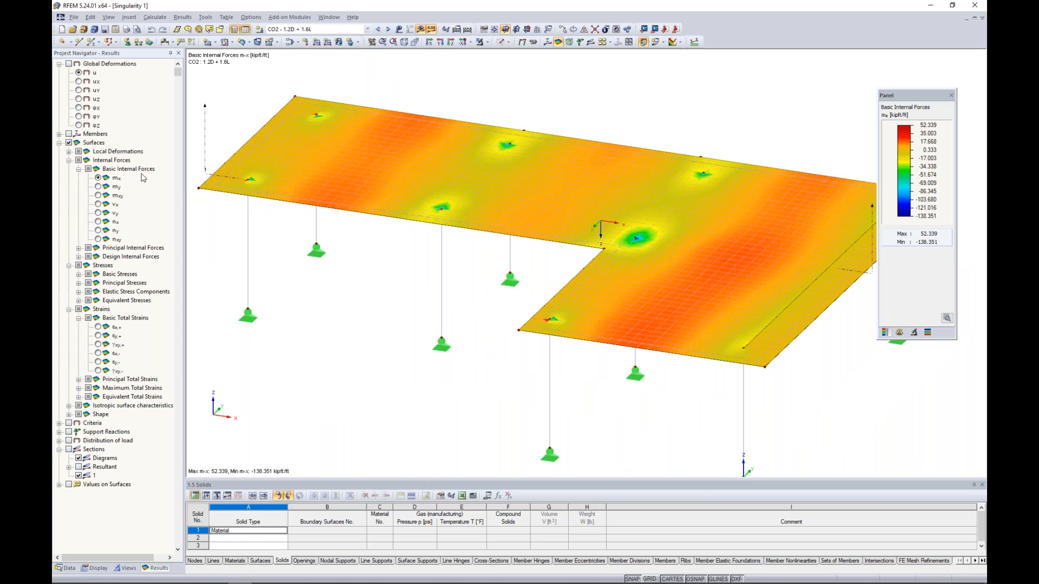
{"action": "left_click", "coordinate": [98, 187]}
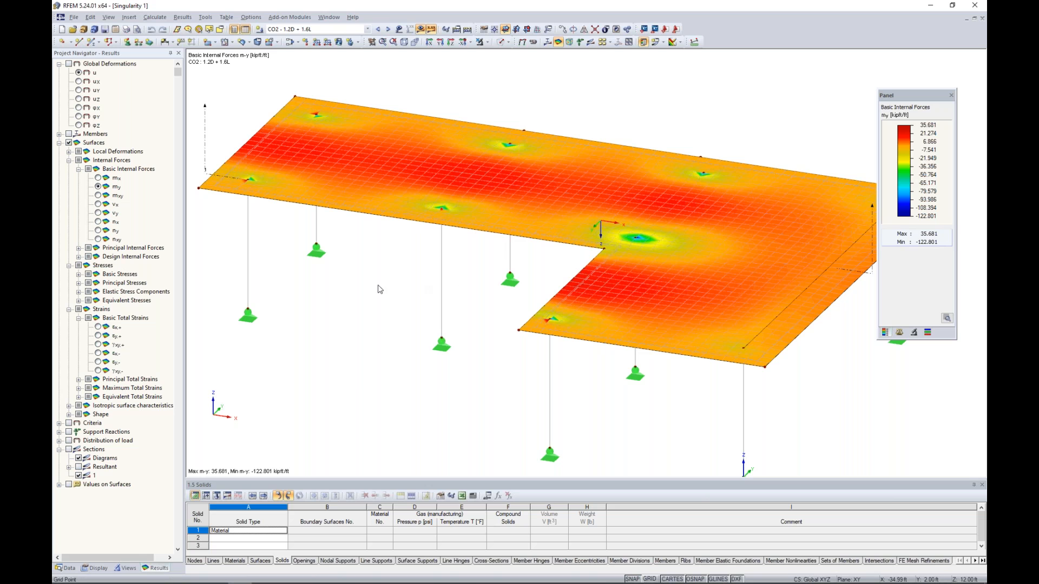
{"action": "left_click", "coordinate": [98, 204]}
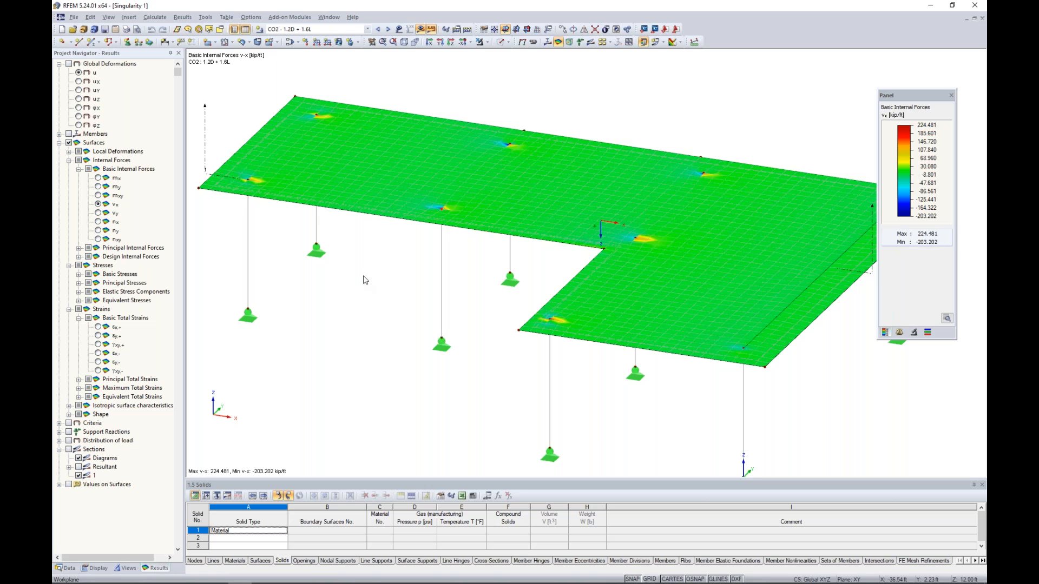
{"action": "middle_click_drag", "start_coordinate": [375, 271], "coordinate": [349, 276], "text": "ctrl"}
{"action": "scroll", "coordinate": [349, 276], "scroll_direction": "down", "scroll_amount": 1}
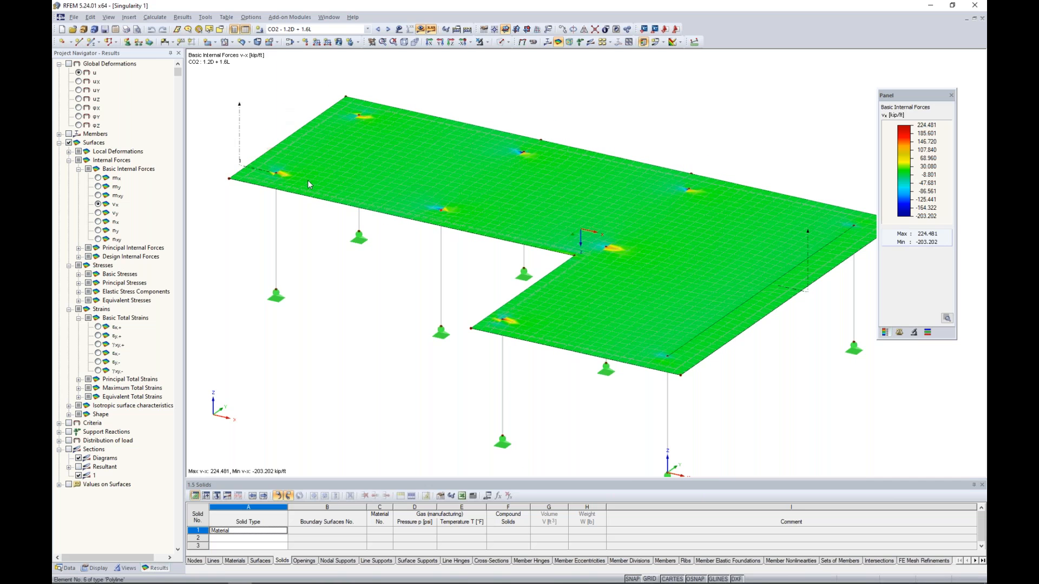
- Show the v-x result diagram along the slab's section and turn off the coloured isobands on the surface
{"action": "left_click", "coordinate": [69, 449]}
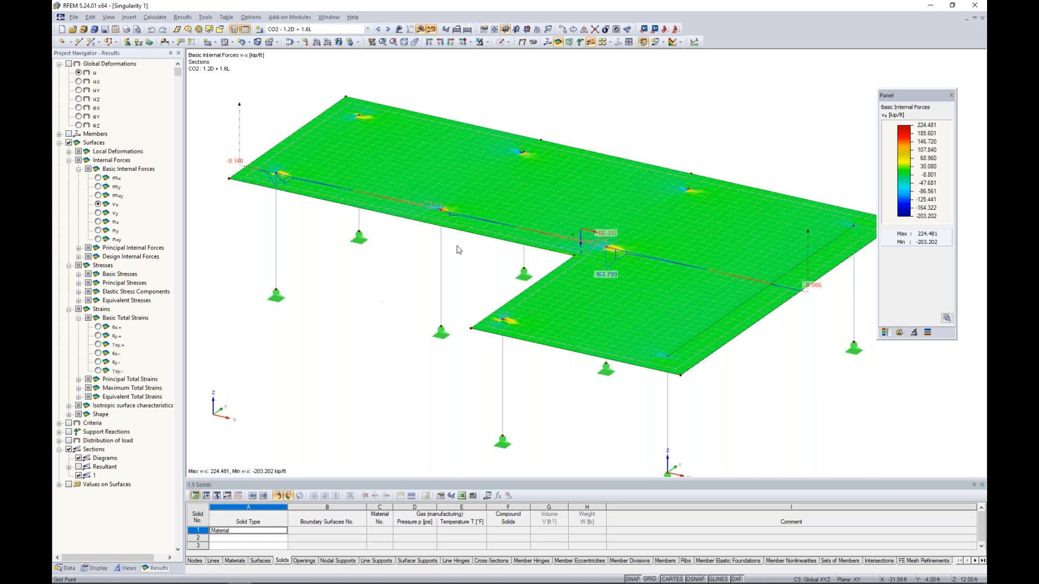
{"action": "left_click", "coordinate": [679, 43]}
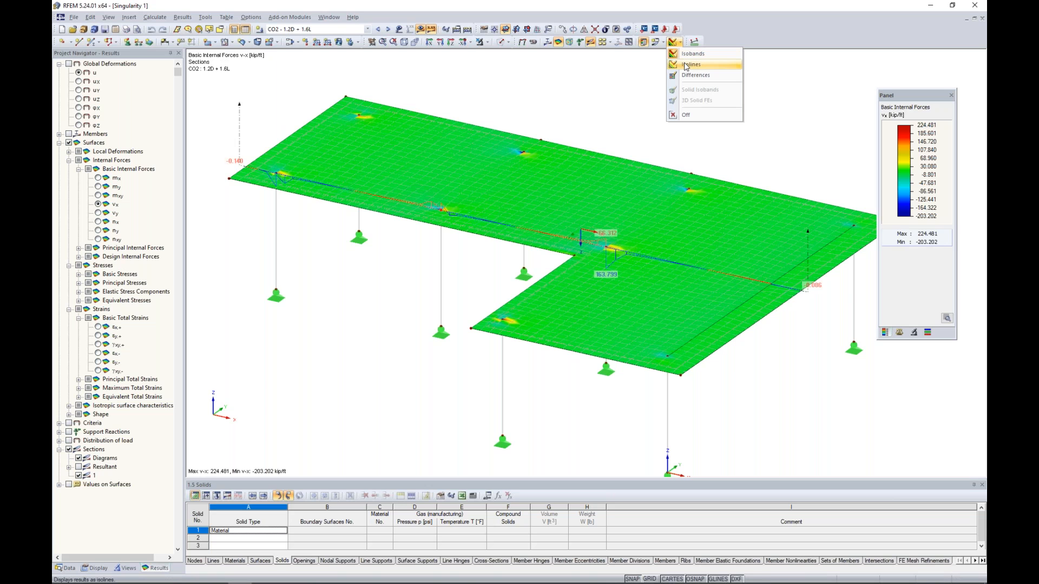
{"action": "left_click", "coordinate": [698, 116]}
{"action": "scroll", "coordinate": [684, 119], "scroll_direction": "down", "scroll_amount": 1}
{"action": "middle_click_drag", "start_coordinate": [697, 131], "coordinate": [658, 132]}
{"action": "scroll", "coordinate": [596, 243], "scroll_direction": "up", "scroll_amount": 1}
{"action": "scroll", "coordinate": [598, 247], "scroll_direction": "up", "scroll_amount": 1}
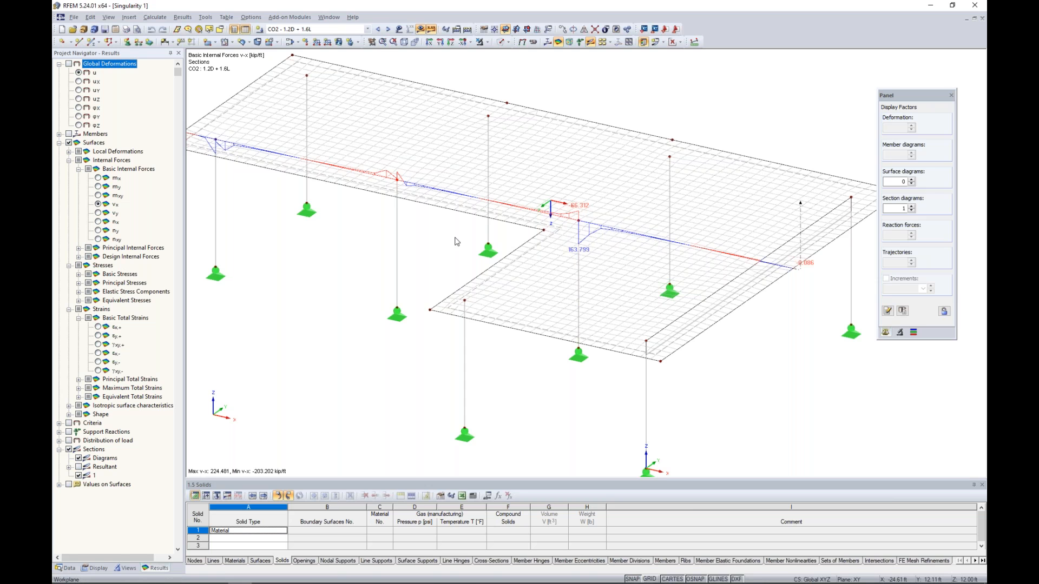
{"action": "scroll", "coordinate": [454, 240], "scroll_direction": "down", "scroll_amount": 2}
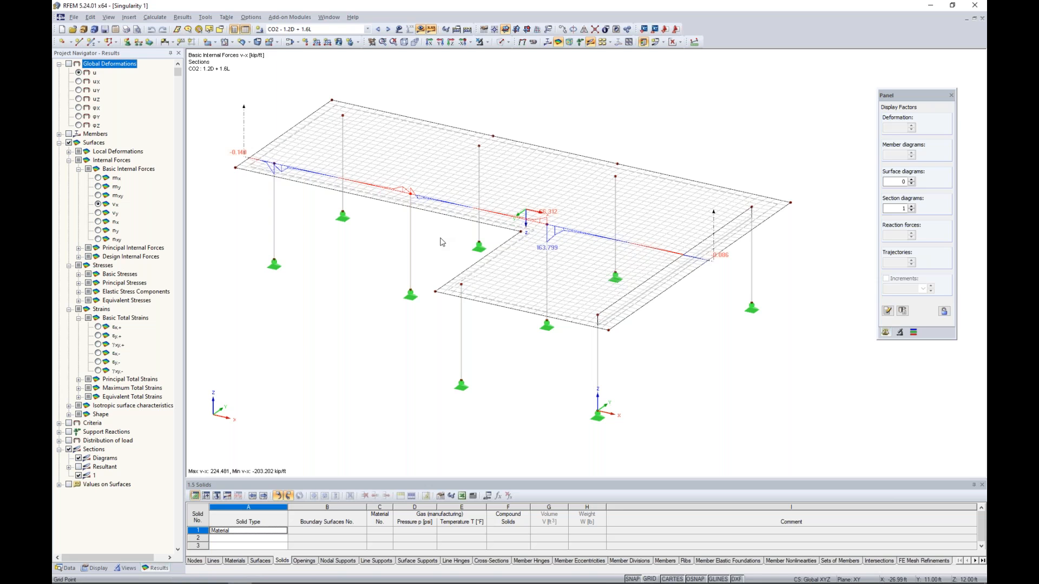
- Check the options available for a new average region without creating one
{"action": "left_click", "coordinate": [68, 569]}
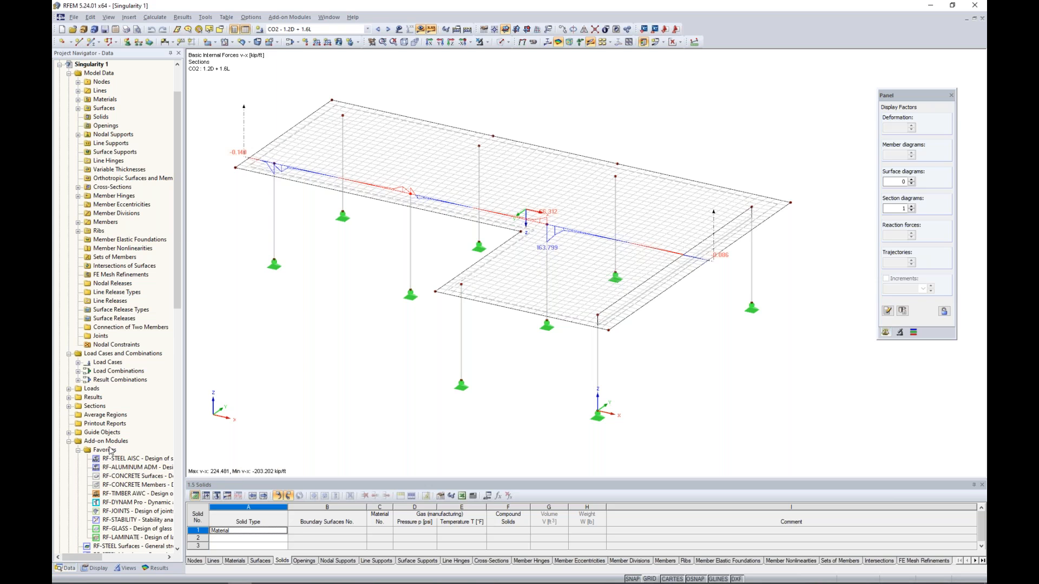
{"action": "right_click", "coordinate": [103, 418]}
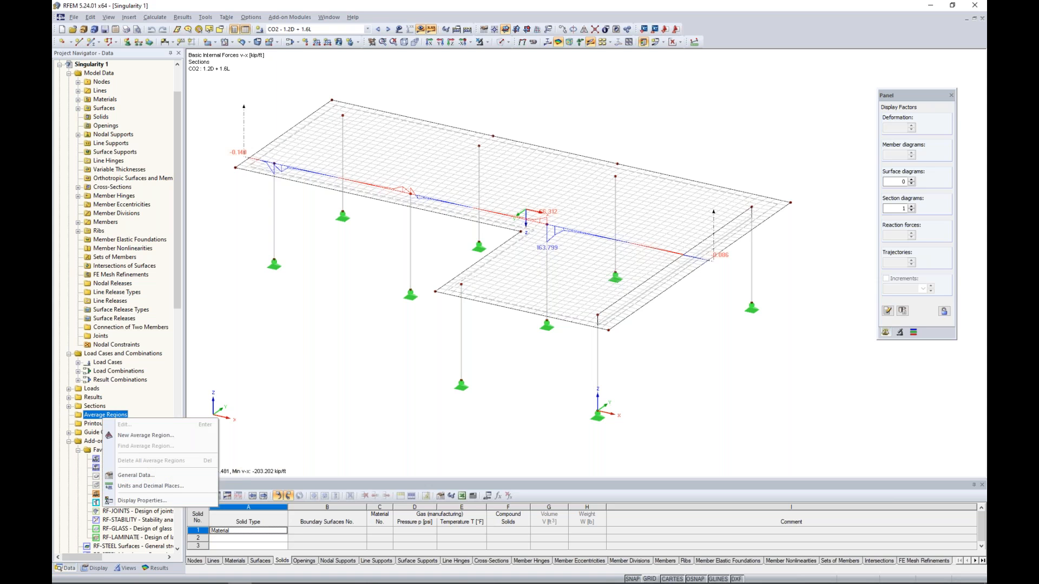
{"action": "left_click", "coordinate": [145, 436]}
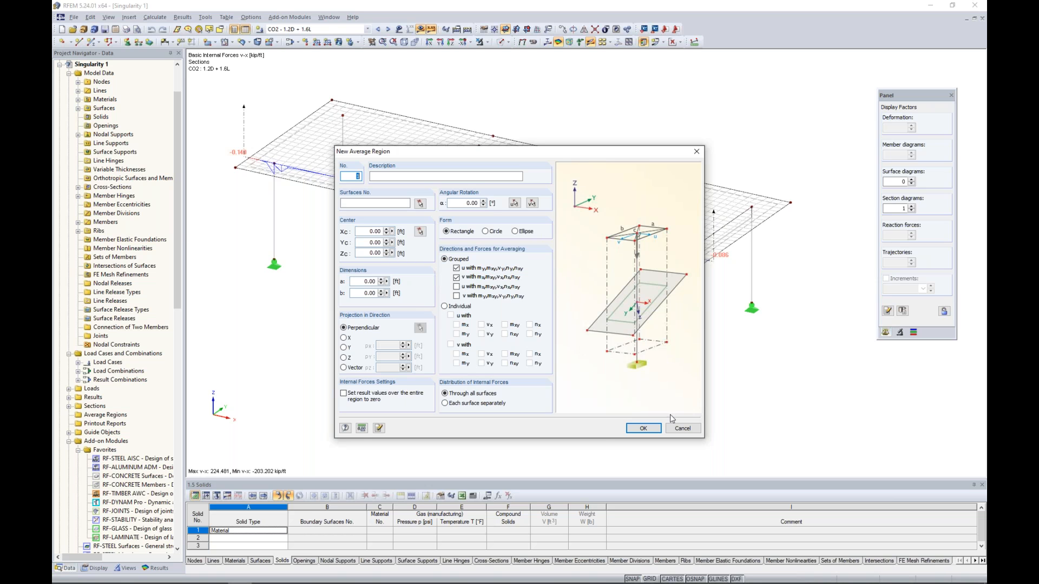
{"action": "left_click", "coordinate": [681, 429]}
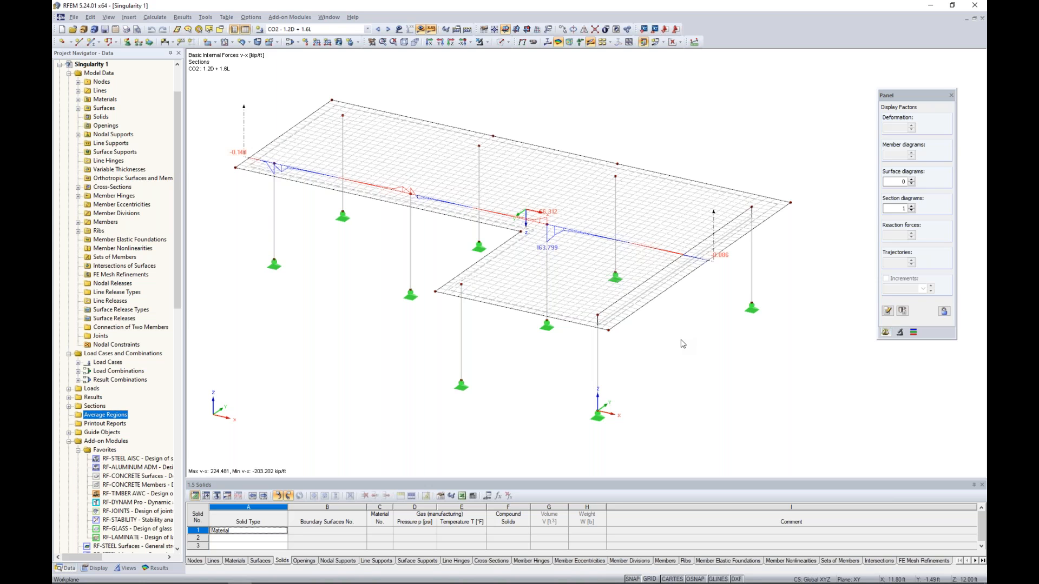
- Check the circular FE mesh refinement parameters offered for column node 94 without applying them
{"action": "right_click", "coordinate": [548, 228]}
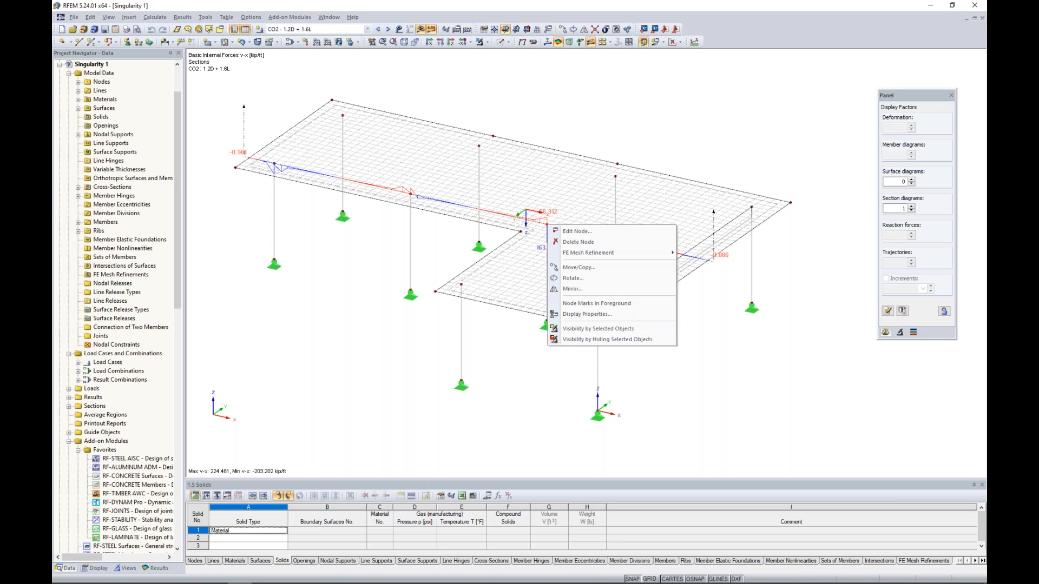
{"action": "mouse_move", "coordinate": [572, 255]}
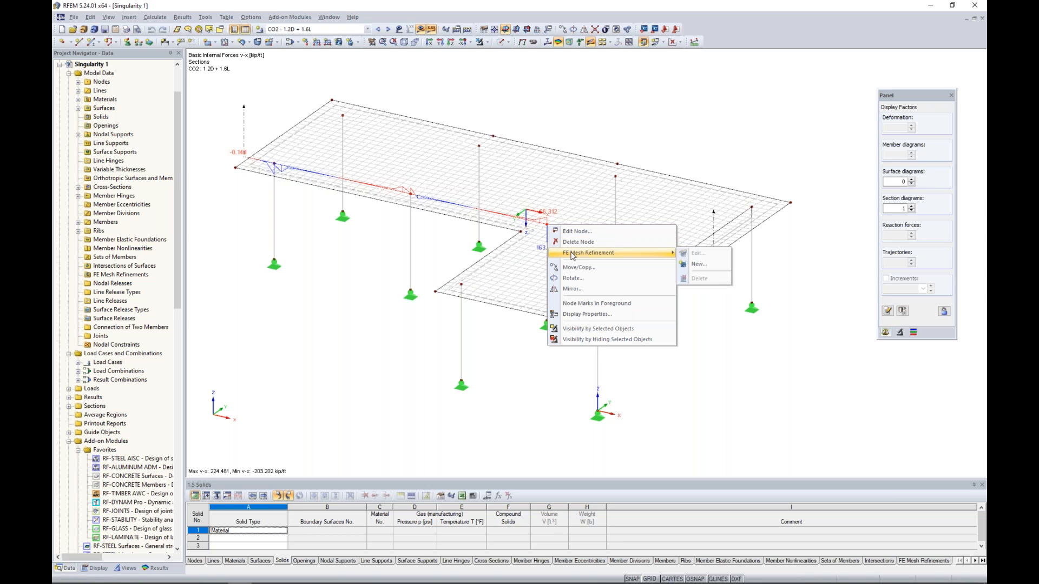
{"action": "left_click", "coordinate": [699, 265]}
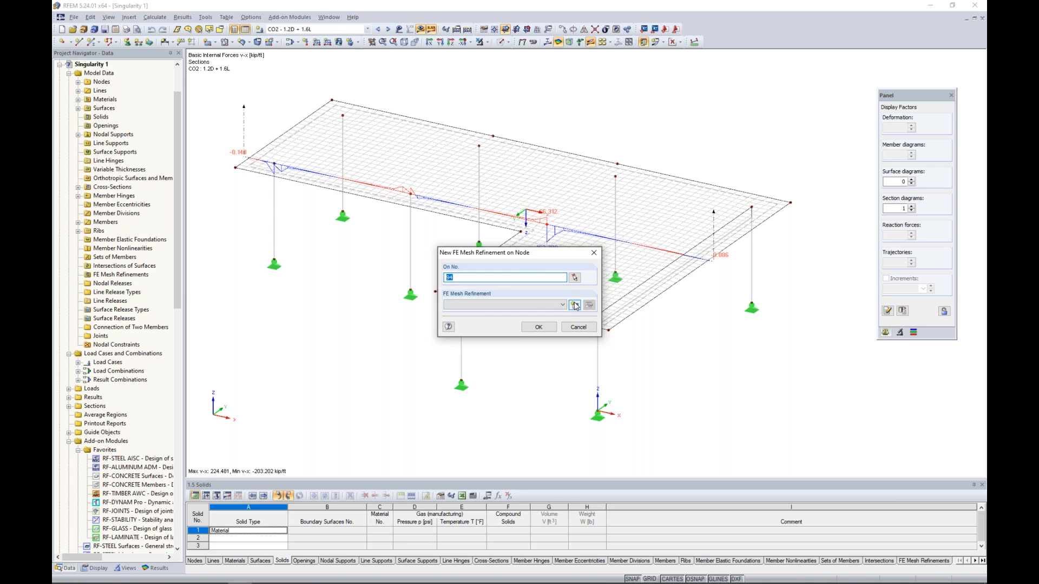
{"action": "left_click", "coordinate": [575, 305]}
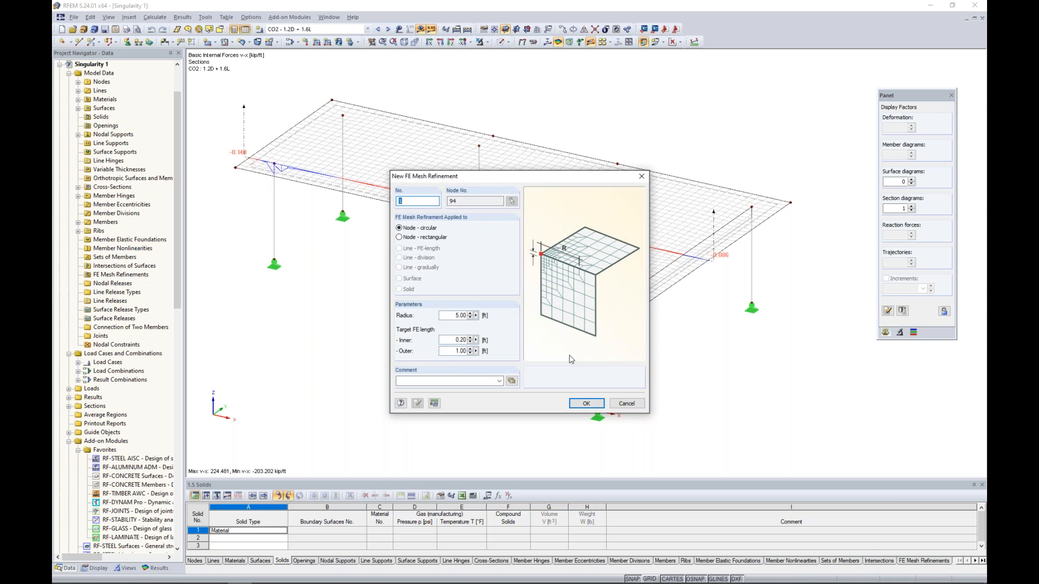
{"action": "left_click", "coordinate": [619, 405]}
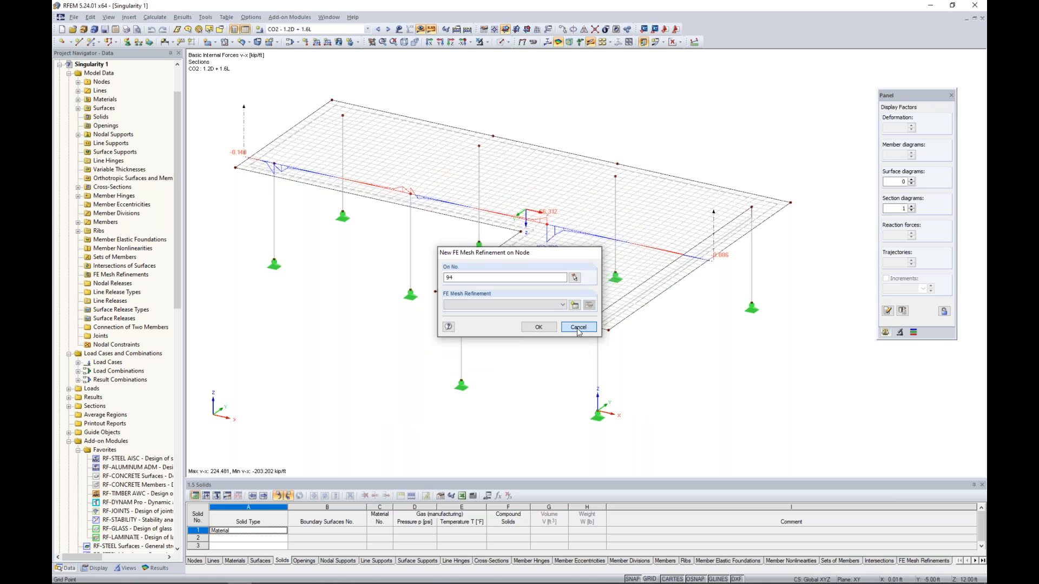
{"action": "left_click", "coordinate": [577, 331]}
- Enable adaptive mesh refinement in the FE mesh settings and change its average error tolerance per unit area
{"action": "left_click", "coordinate": [155, 17]}
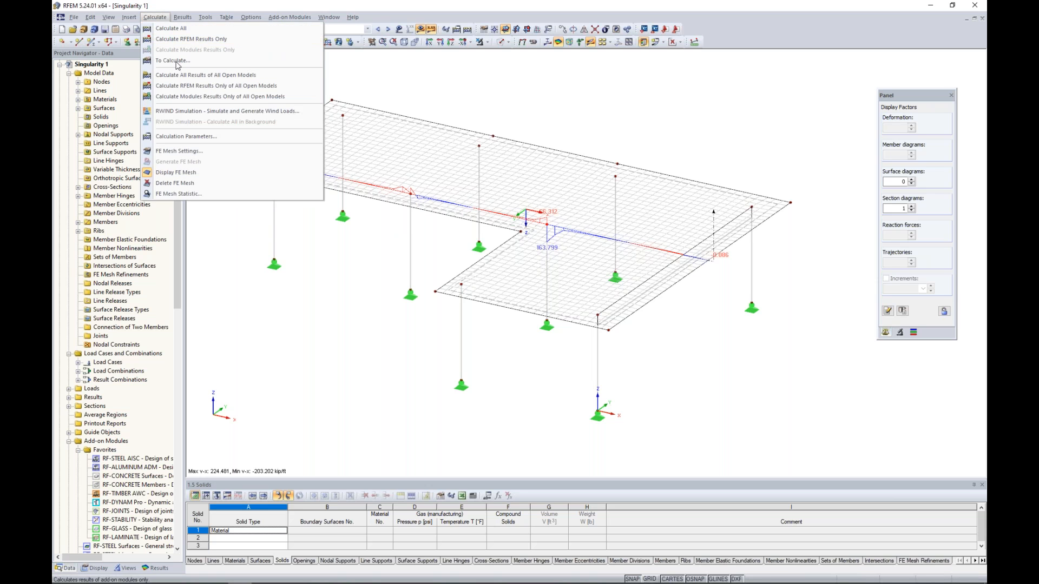
{"action": "left_click", "coordinate": [188, 150]}
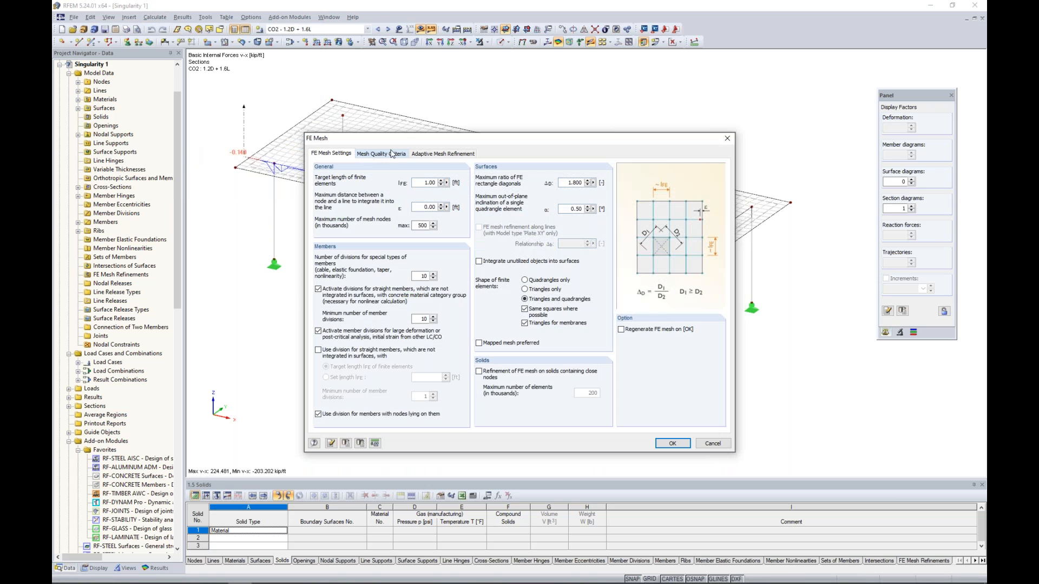
{"action": "left_click", "coordinate": [430, 156]}
{"action": "left_click", "coordinate": [318, 177]}
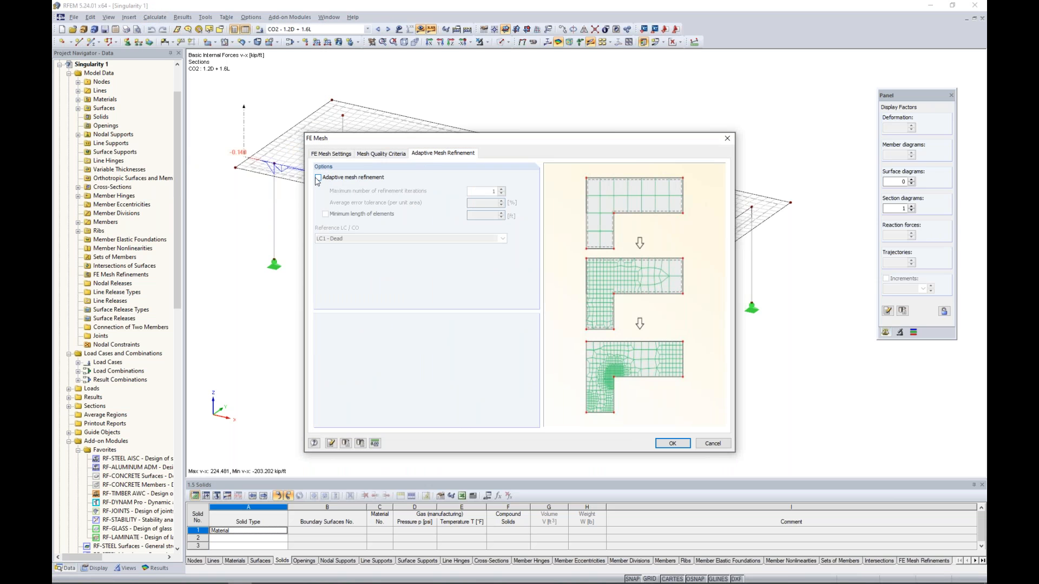
{"action": "double_click", "coordinate": [481, 202]}
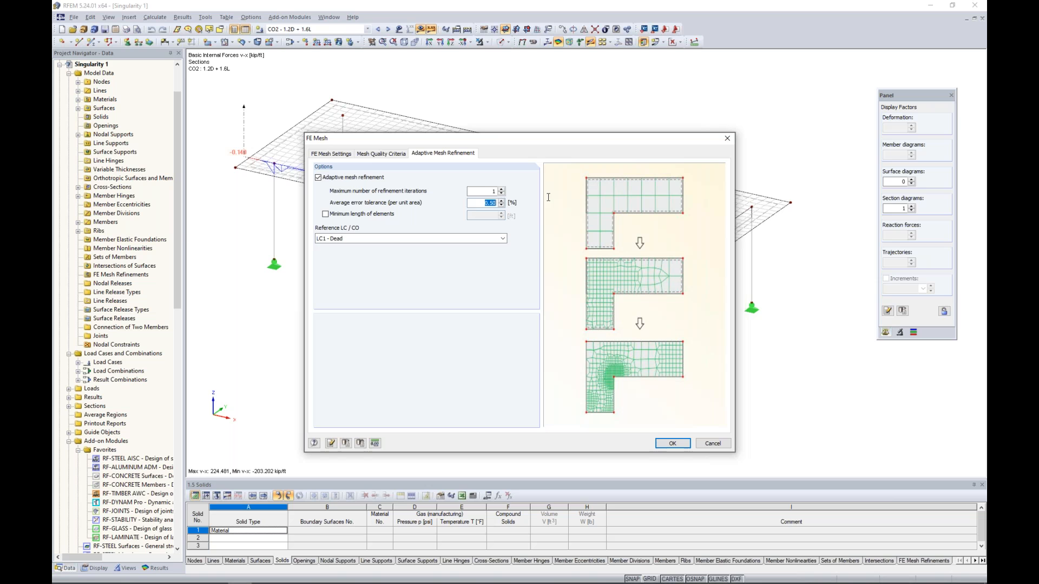
{"action": "type", "text": "01"}
{"action": "left_click", "coordinate": [673, 443]}
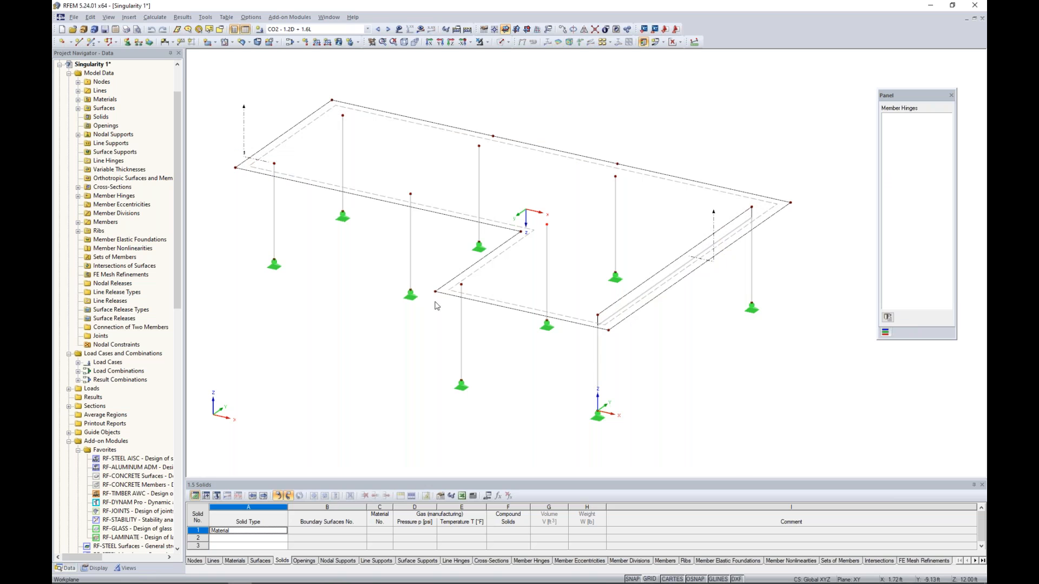
- Generate the adaptively refined FE mesh and examine its density around the slab's column nodes
{"action": "left_click", "coordinate": [155, 17]}
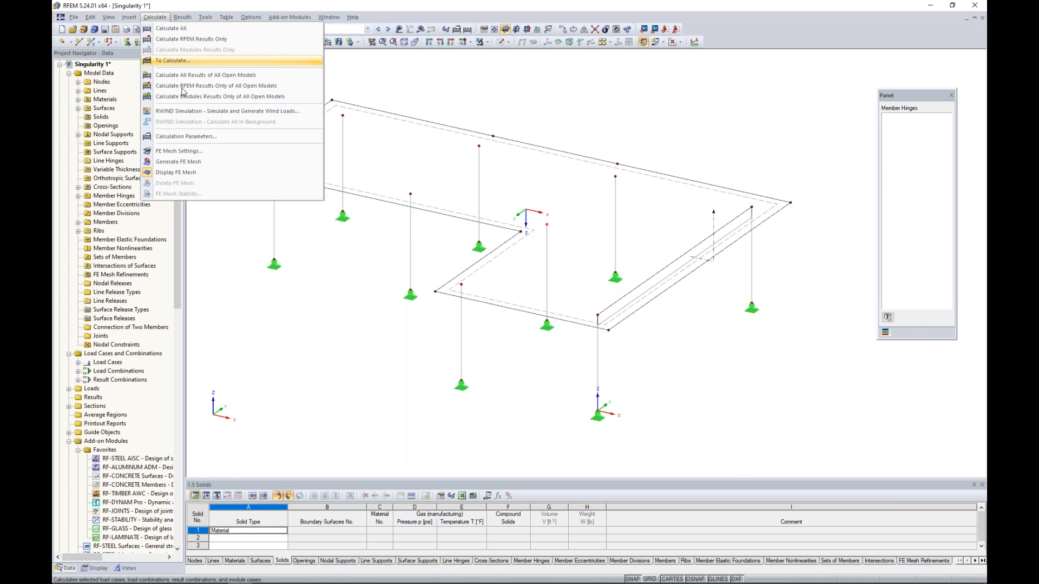
{"action": "left_click", "coordinate": [179, 162]}
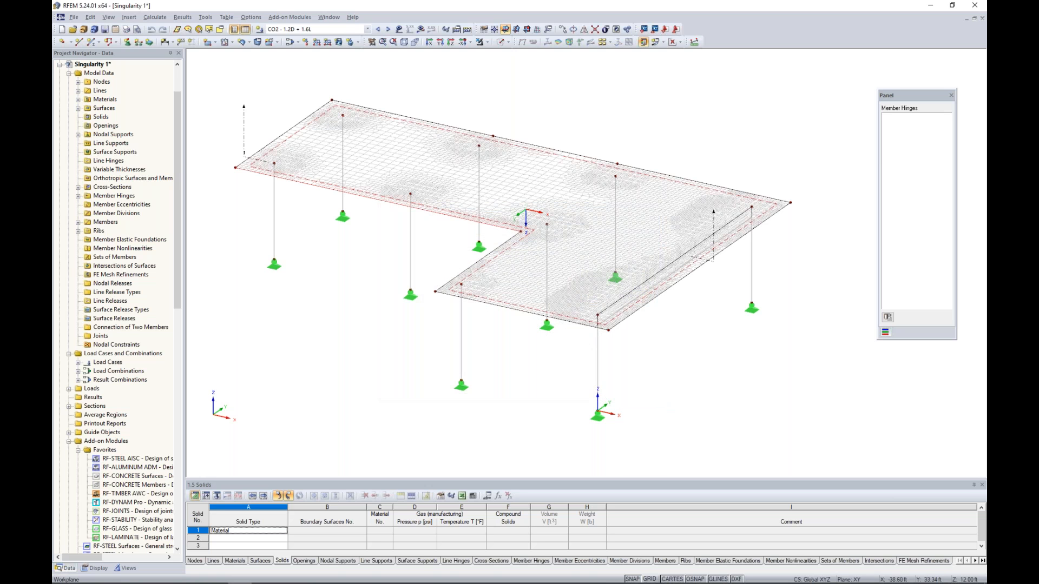
{"action": "scroll", "coordinate": [548, 236], "scroll_direction": "up", "scroll_amount": 1}
{"action": "scroll", "coordinate": [547, 236], "scroll_direction": "up", "scroll_amount": 1}
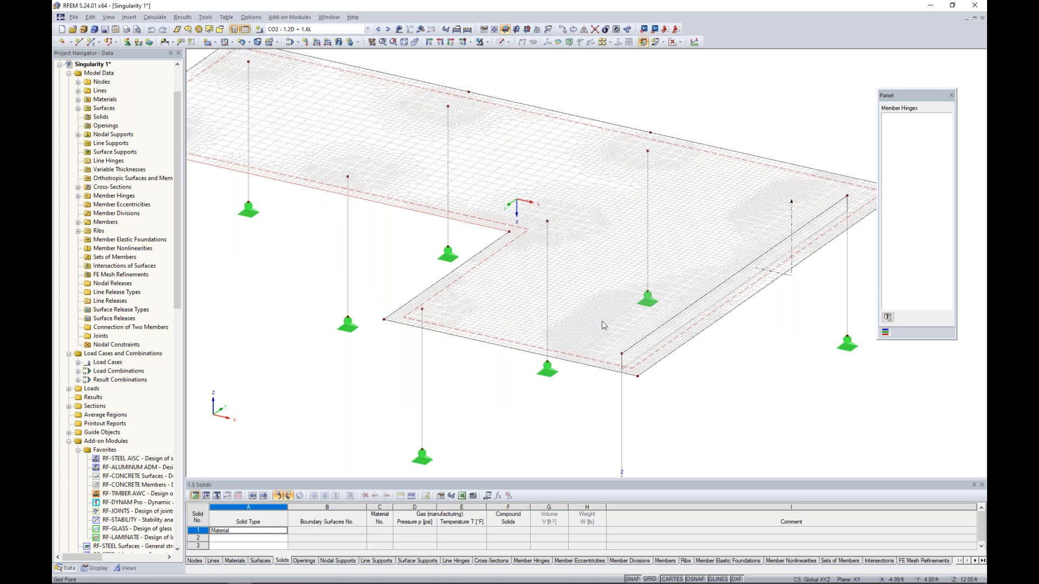
{"action": "scroll", "coordinate": [548, 222], "scroll_direction": "up", "scroll_amount": 2}
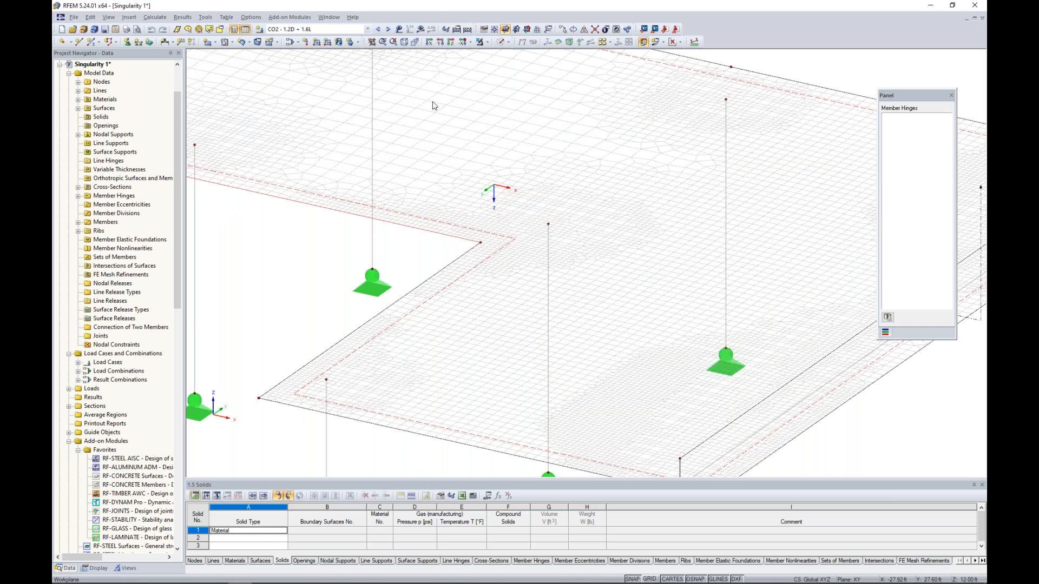
- Calculate the CO2 results on the refined mesh and examine the v-x section diagram peaks at the columns
{"action": "left_click", "coordinate": [420, 28]}
{"action": "left_click", "coordinate": [501, 312]}
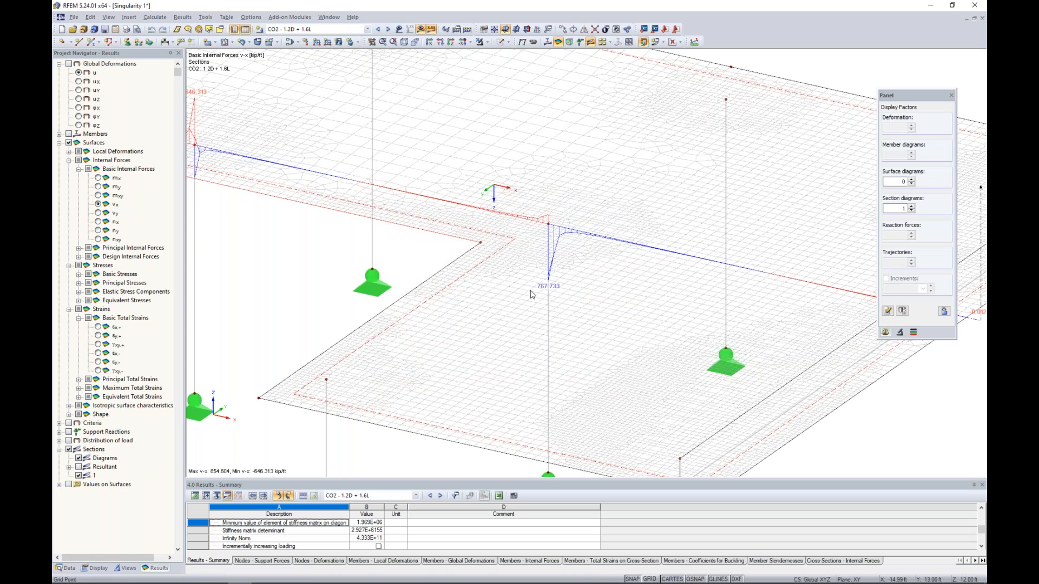
{"action": "scroll", "coordinate": [531, 295], "scroll_direction": "down", "scroll_amount": 5}
{"action": "middle_click_drag", "start_coordinate": [533, 294], "coordinate": [548, 300]}
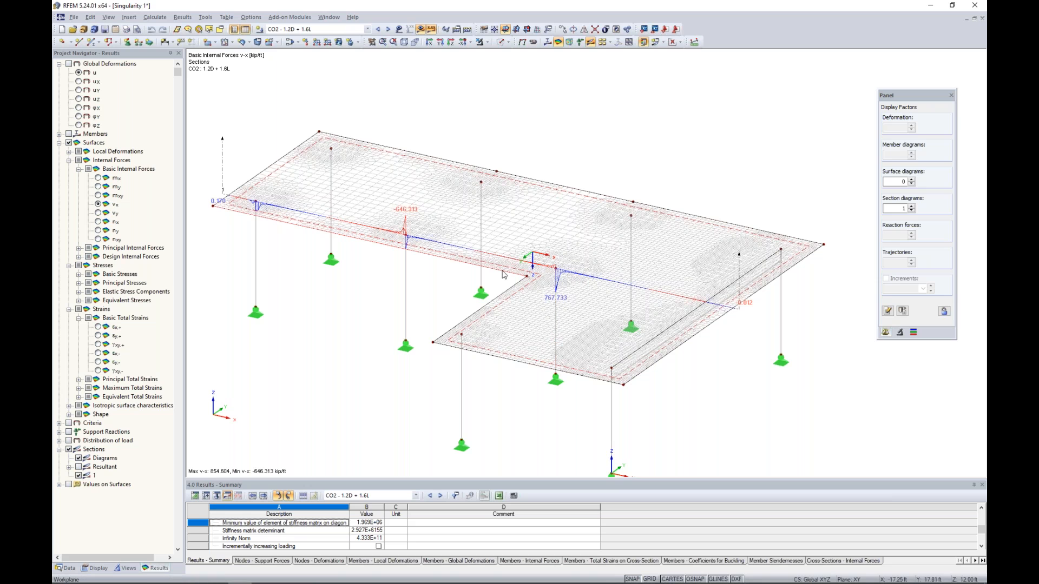
- Start a new average region on surface 1 centred on the column node at X -18, Y 20, Z 12 ft
{"action": "left_click", "coordinate": [66, 568]}
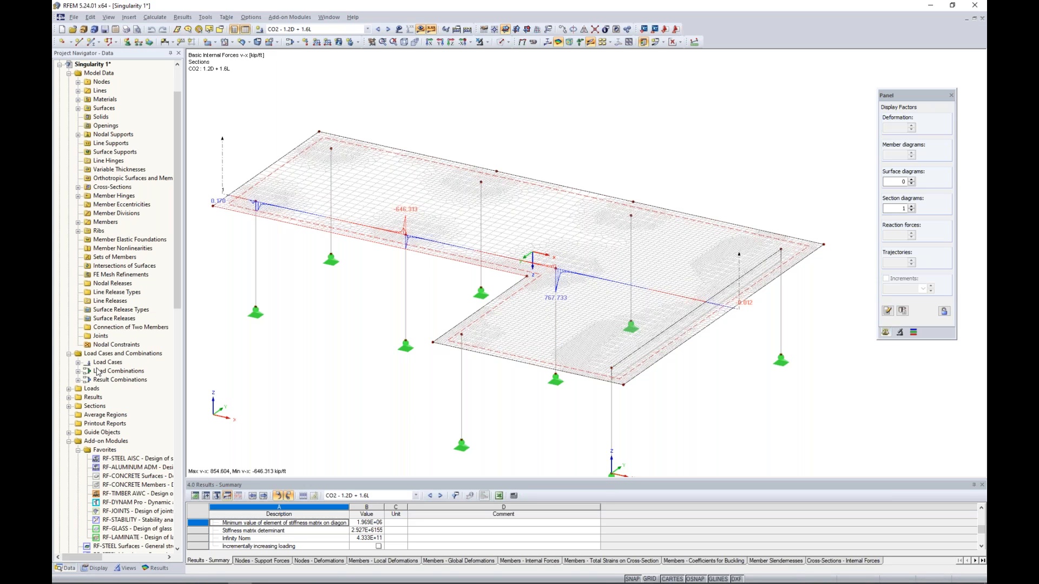
{"action": "right_click", "coordinate": [112, 415]}
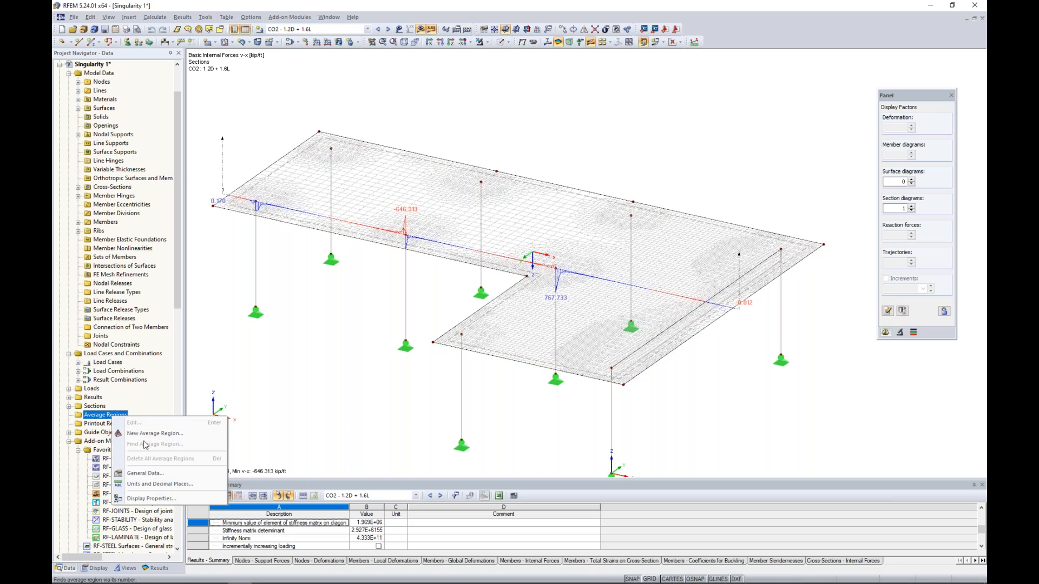
{"action": "key", "text": "Escape"}
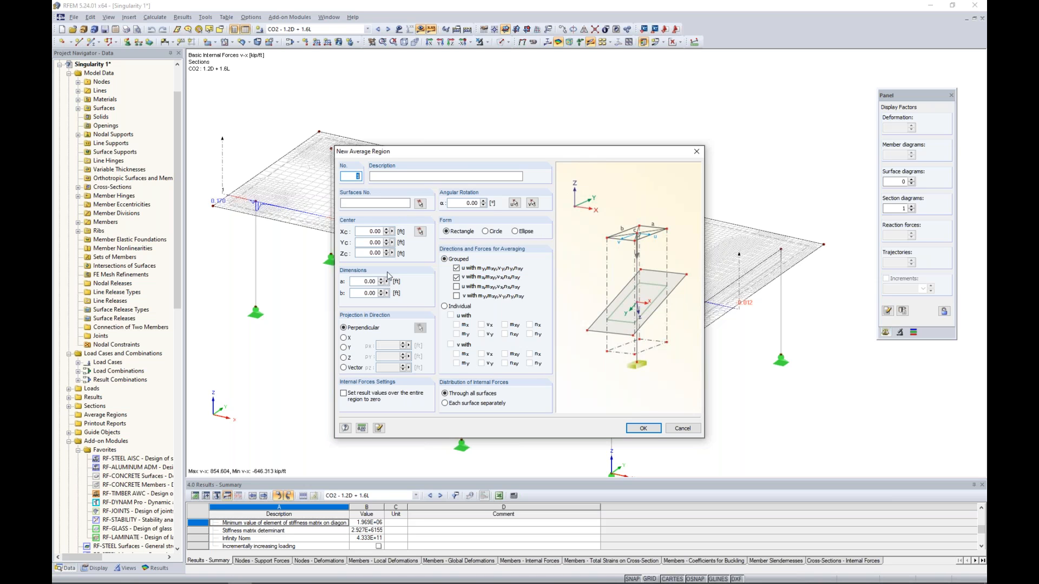
{"action": "left_click", "coordinate": [363, 204]}
{"action": "left_click", "coordinate": [420, 232]}
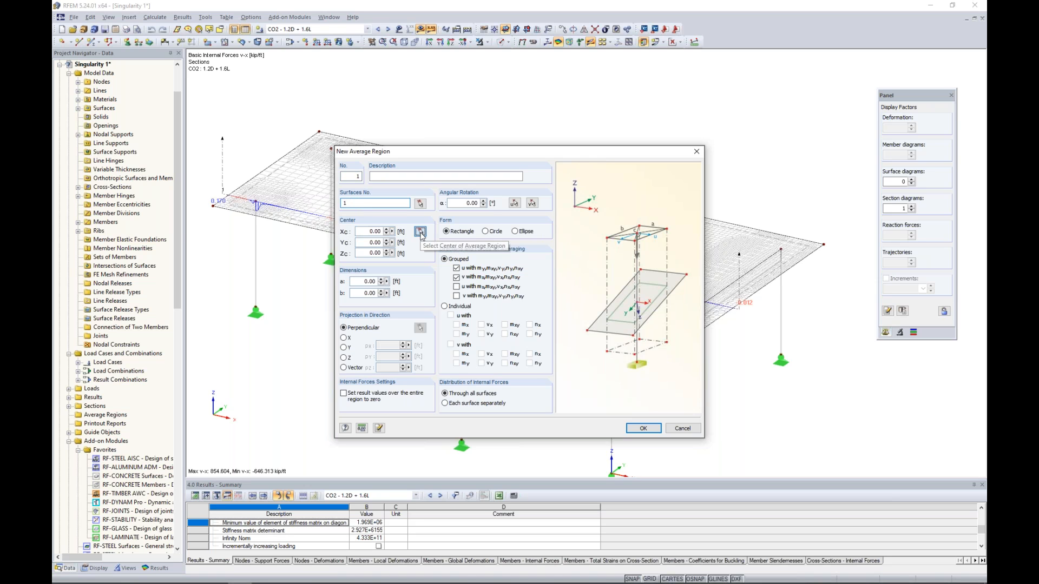
{"action": "left_click", "coordinate": [555, 269]}
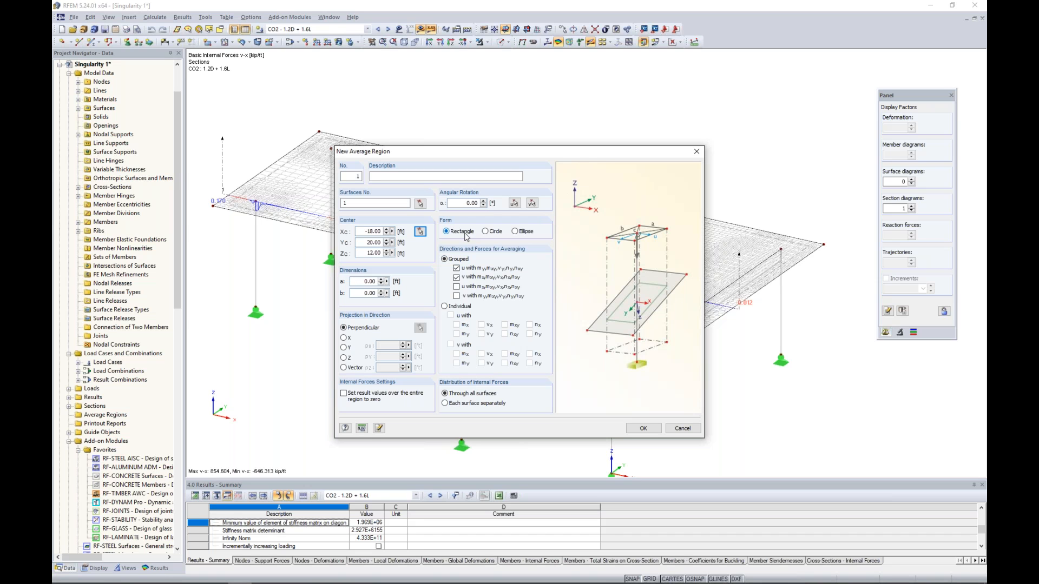
- Size the rectangular average region 1.5 by 1.5 ft, activate all four grouped averaging directions, create it and inspect the smoothed diagram
{"action": "double_click", "coordinate": [369, 281]}
{"action": "type", "text": "1.5"}
{"action": "key", "text": "Tab"}
{"action": "type", "text": "1"}
{"action": "left_click", "coordinate": [370, 281]}
{"action": "left_click", "coordinate": [456, 286]}
{"action": "left_click", "coordinate": [456, 296]}
{"action": "left_click", "coordinate": [644, 428]}
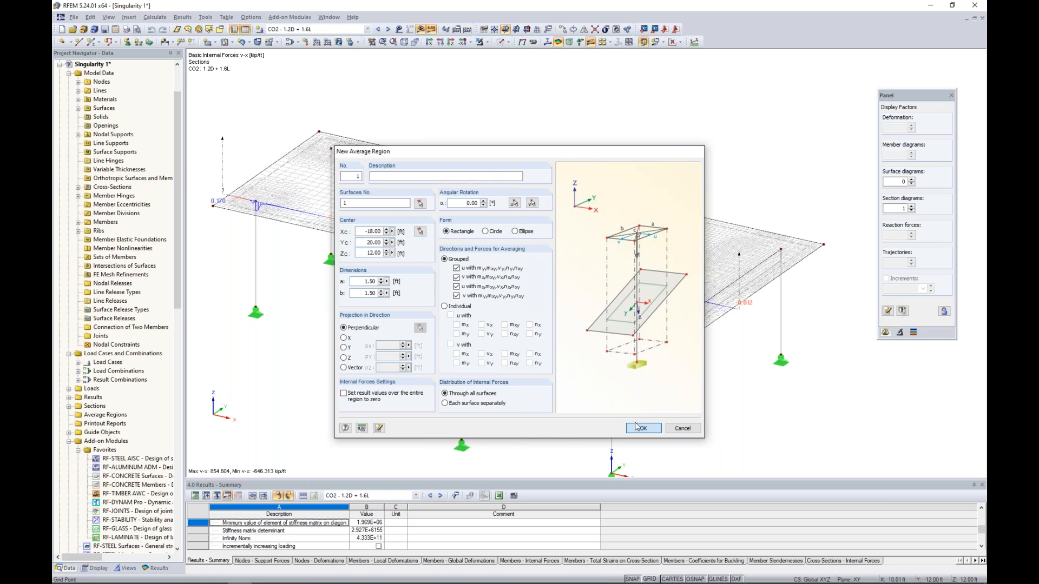
{"action": "scroll", "coordinate": [556, 292], "scroll_direction": "up", "scroll_amount": 5}
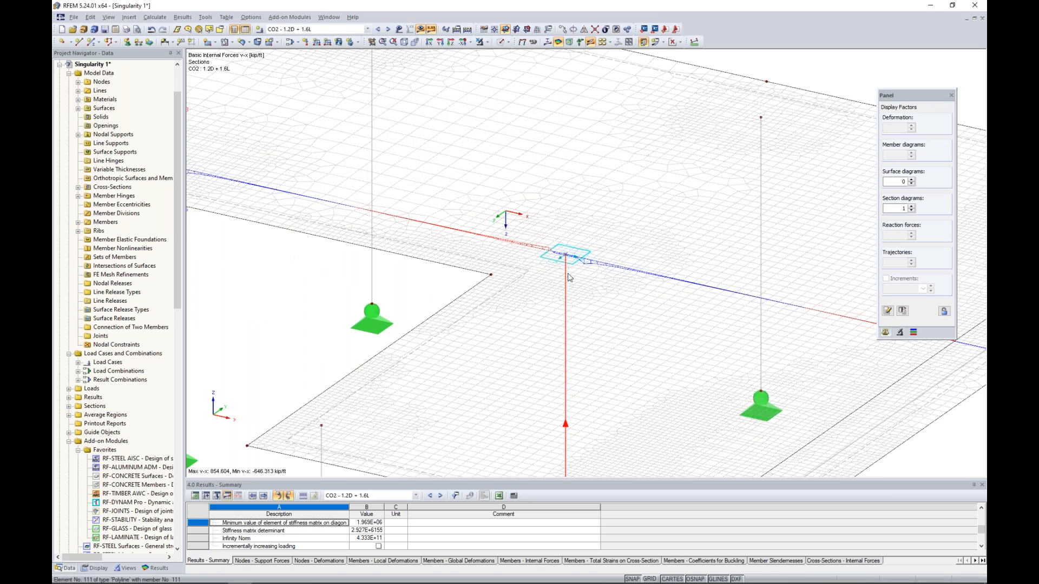
- Copy the average region onto the two other column nodes with v-x peaks along the section line
{"action": "scroll", "coordinate": [568, 277], "scroll_direction": "down", "scroll_amount": 1}
{"action": "scroll", "coordinate": [569, 277], "scroll_direction": "up", "scroll_amount": 1}
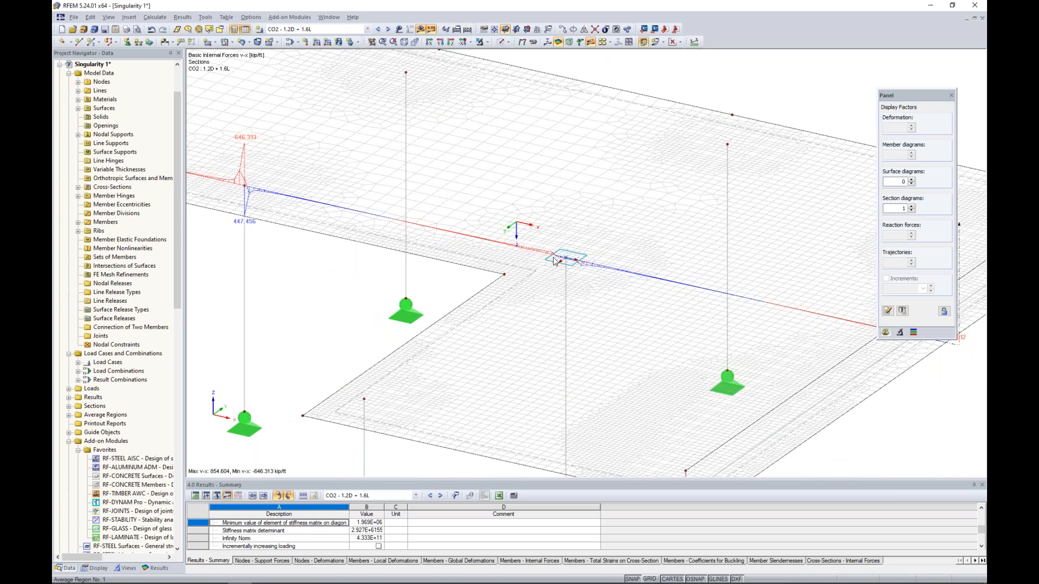
{"action": "scroll", "coordinate": [552, 252], "scroll_direction": "down", "scroll_amount": 3}
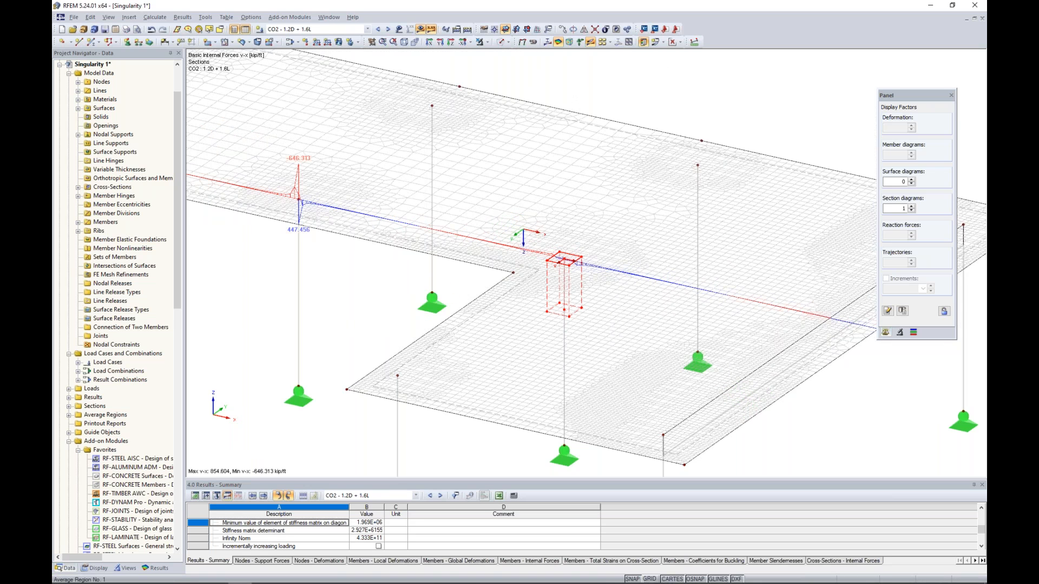
{"action": "left_click_drag", "start_coordinate": [553, 253], "coordinate": [298, 199], "text": "ctrl"}
{"action": "middle_click_drag", "start_coordinate": [283, 283], "coordinate": [583, 380]}
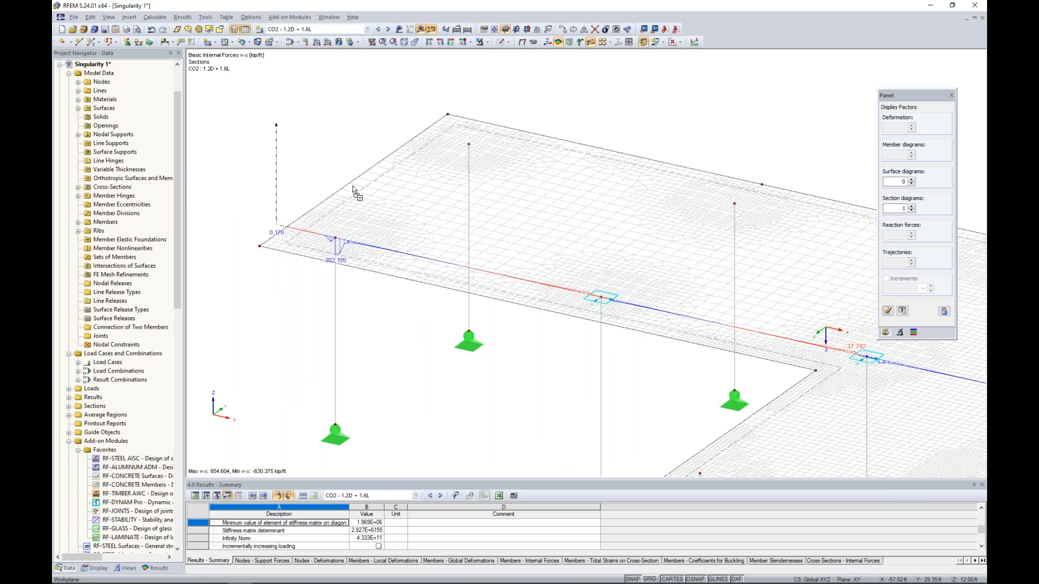
{"action": "left_click_drag", "start_coordinate": [335, 235], "coordinate": [335, 237], "text": "ctrl"}
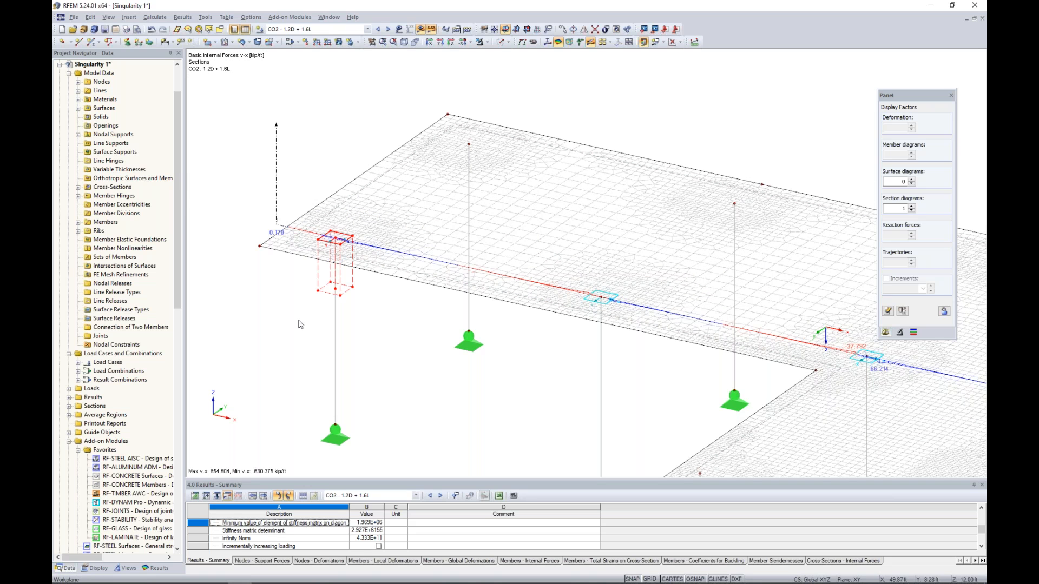
{"action": "scroll", "coordinate": [517, 327], "scroll_direction": "down", "scroll_amount": 2}
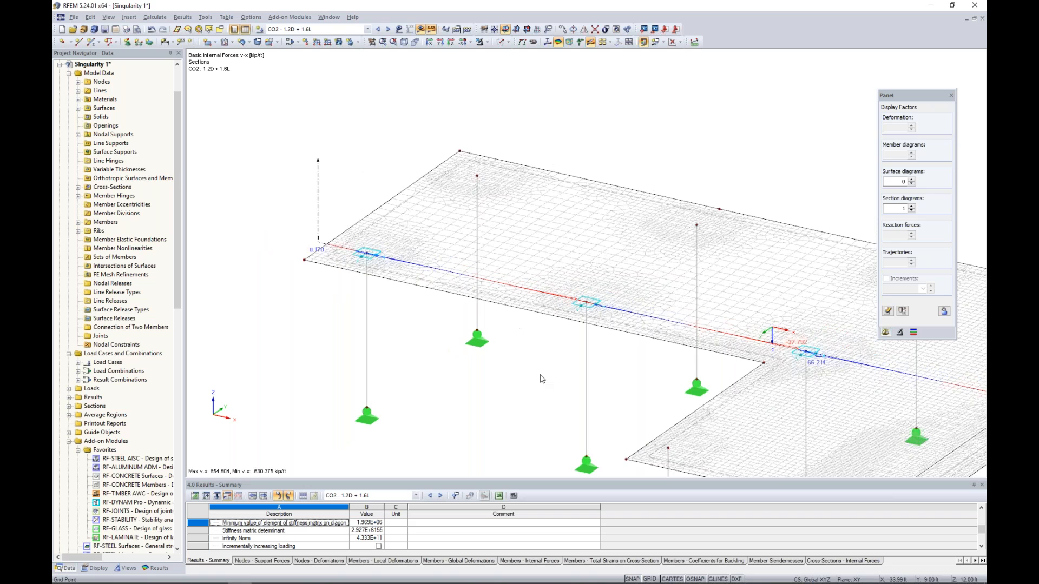
{"action": "middle_click_drag", "start_coordinate": [541, 376], "coordinate": [483, 315]}
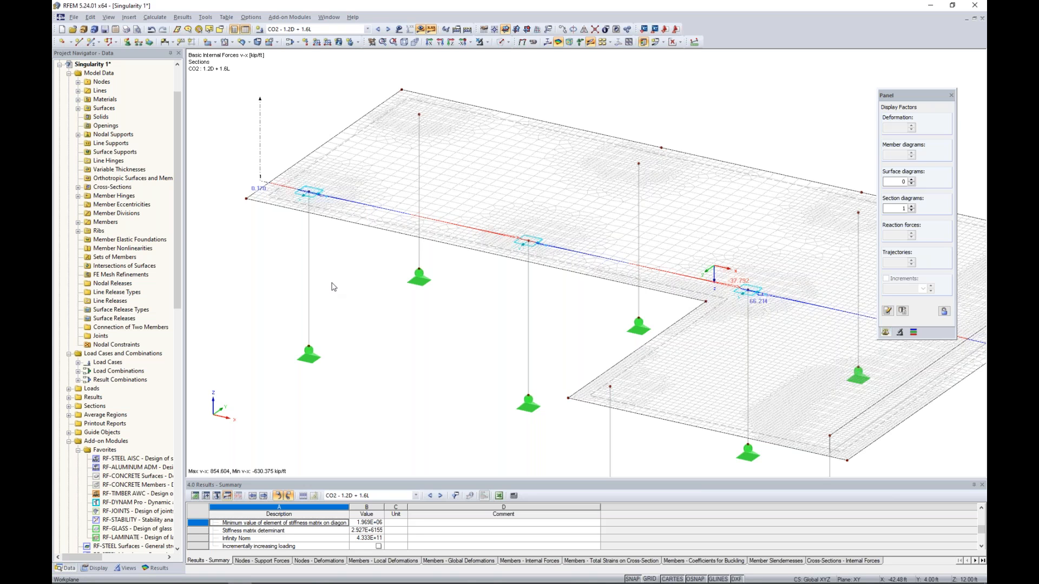
- Examine the section's result diagrams for only m-x, m-y, v-x and v-y under CO2 at the averaged column locations
{"action": "right_click", "coordinate": [260, 146]}
{"action": "left_click", "coordinate": [287, 178]}
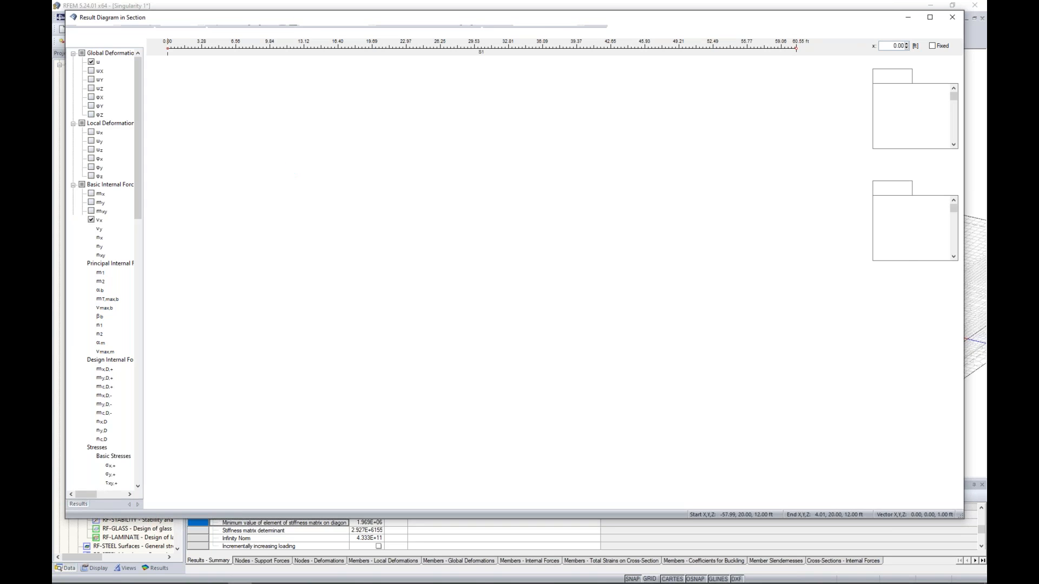
{"action": "left_click", "coordinate": [241, 31]}
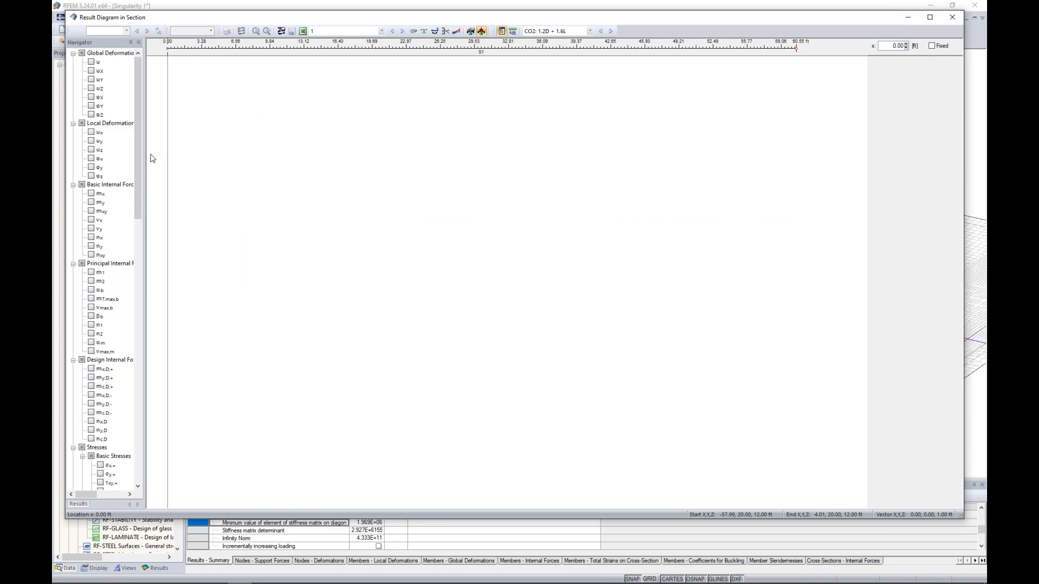
{"action": "left_click", "coordinate": [91, 194]}
{"action": "left_click", "coordinate": [91, 202]}
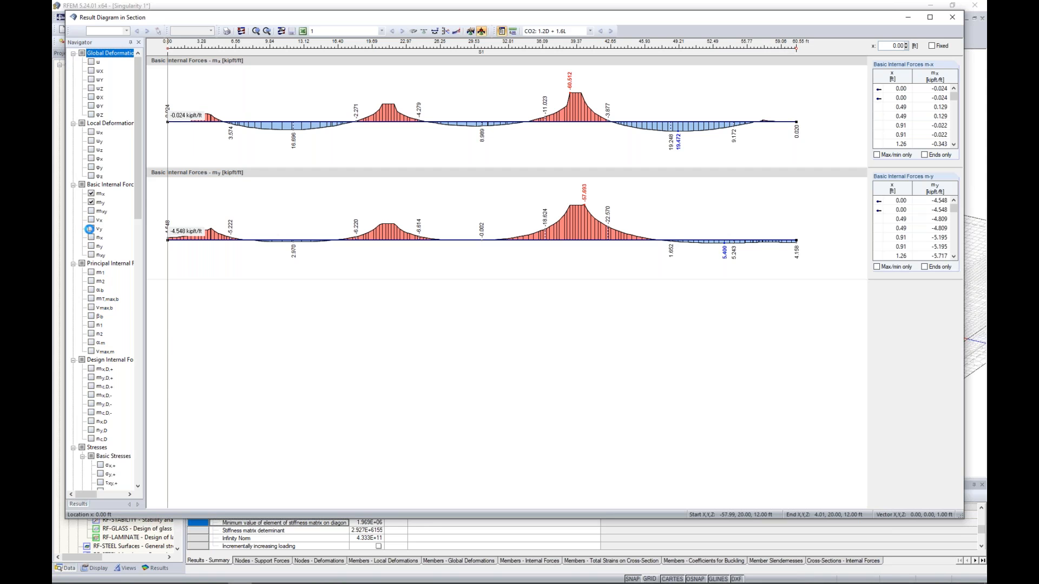
{"action": "left_click", "coordinate": [92, 219]}
{"action": "left_click", "coordinate": [92, 228]}
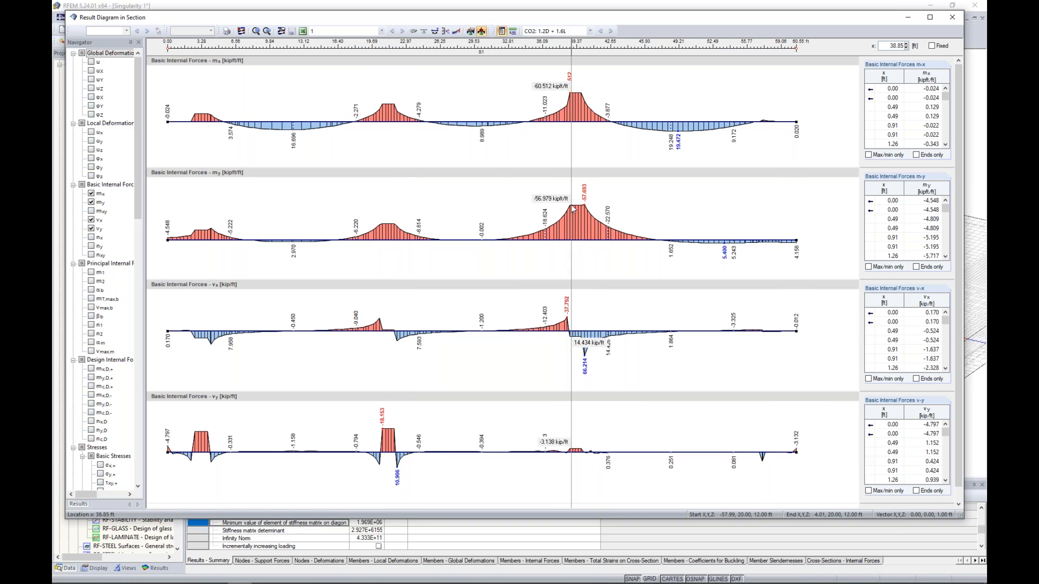
{"action": "left_click", "coordinate": [953, 18]}
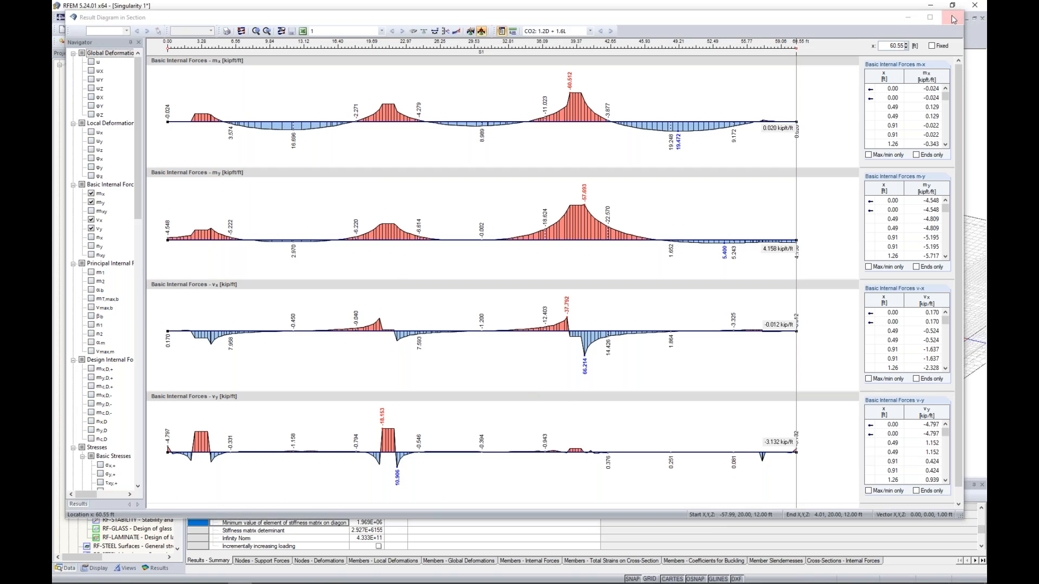
- Switch to the open Singularity 2 model showing load case LC1 on the wall supported by two columns
{"action": "scroll", "coordinate": [513, 306], "scroll_direction": "down", "scroll_amount": 1}
{"action": "middle_click_drag", "start_coordinate": [513, 307], "coordinate": [472, 269]}
{"action": "scroll", "coordinate": [472, 269], "scroll_direction": "down", "scroll_amount": 2}
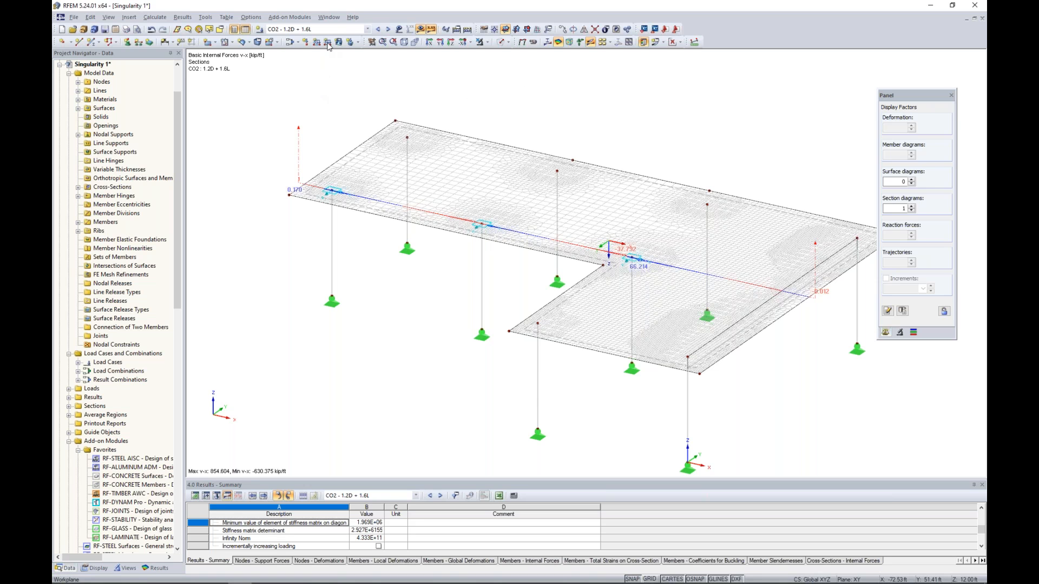
{"action": "left_click", "coordinate": [336, 21]}
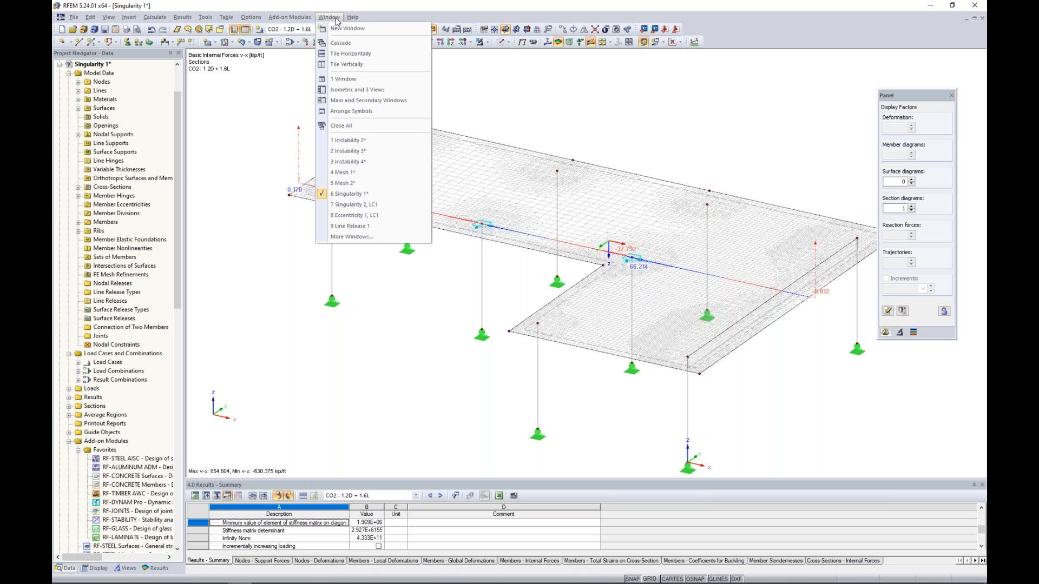
{"action": "left_click", "coordinate": [363, 206]}
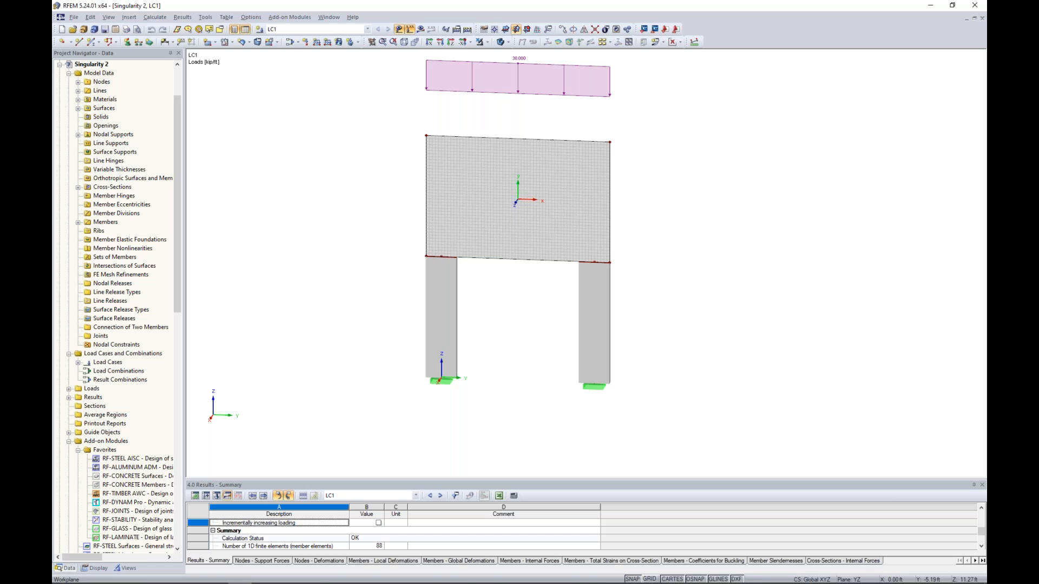
{"action": "middle_click_drag", "start_coordinate": [363, 207], "coordinate": [363, 239]}
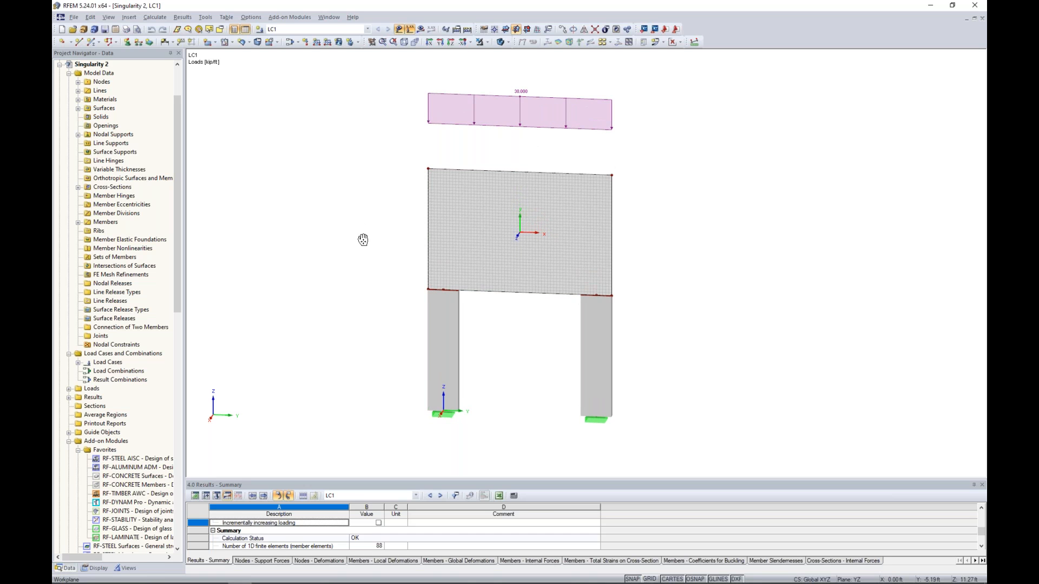
- Review the general properties of wall surface 1 and column member 1 without changing them
{"action": "left_click", "coordinate": [477, 240]}
{"action": "double_click", "coordinate": [477, 240]}
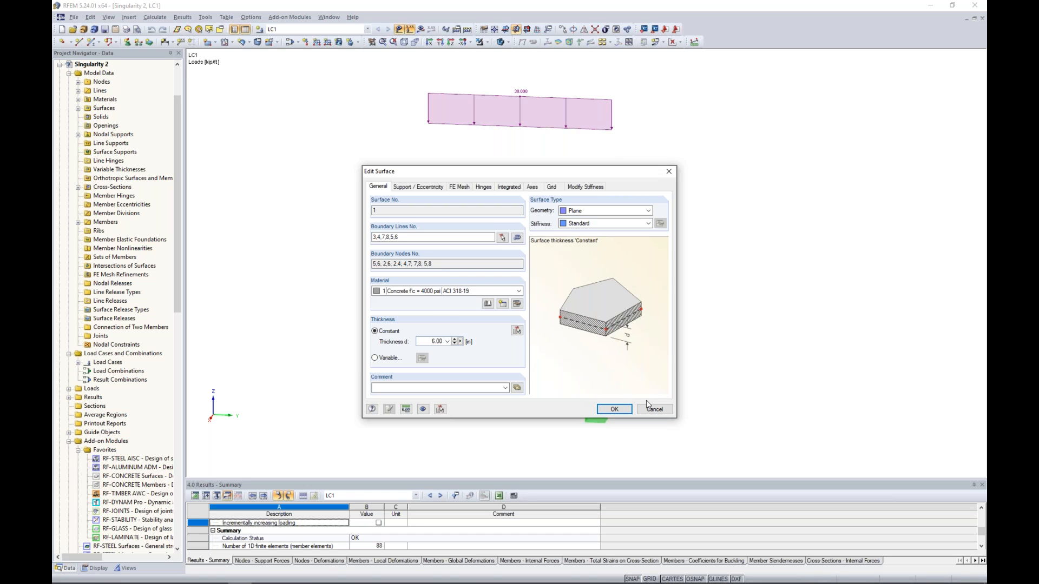
{"action": "left_click", "coordinate": [614, 410]}
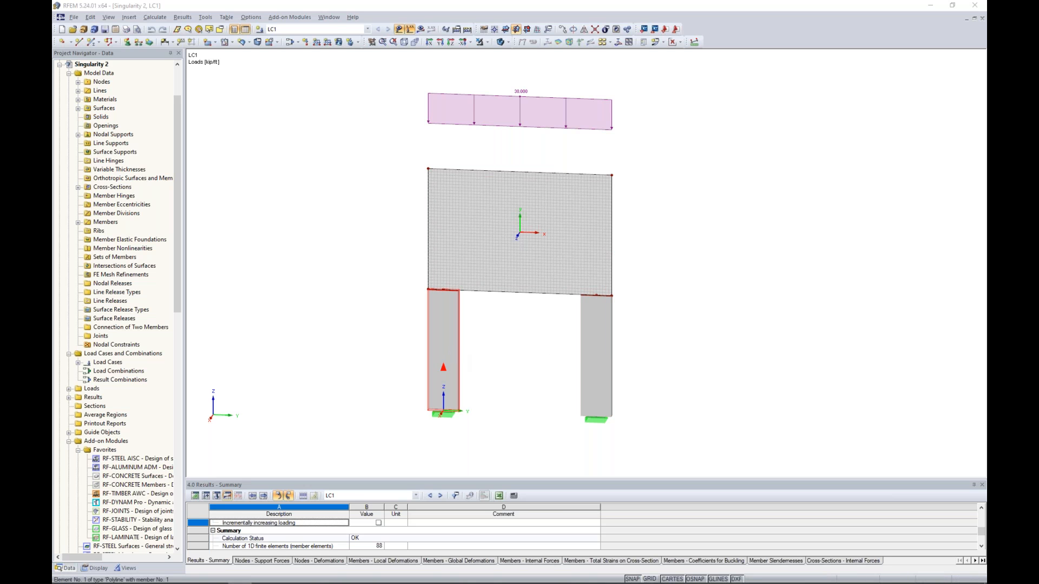
{"action": "double_click", "coordinate": [444, 346]}
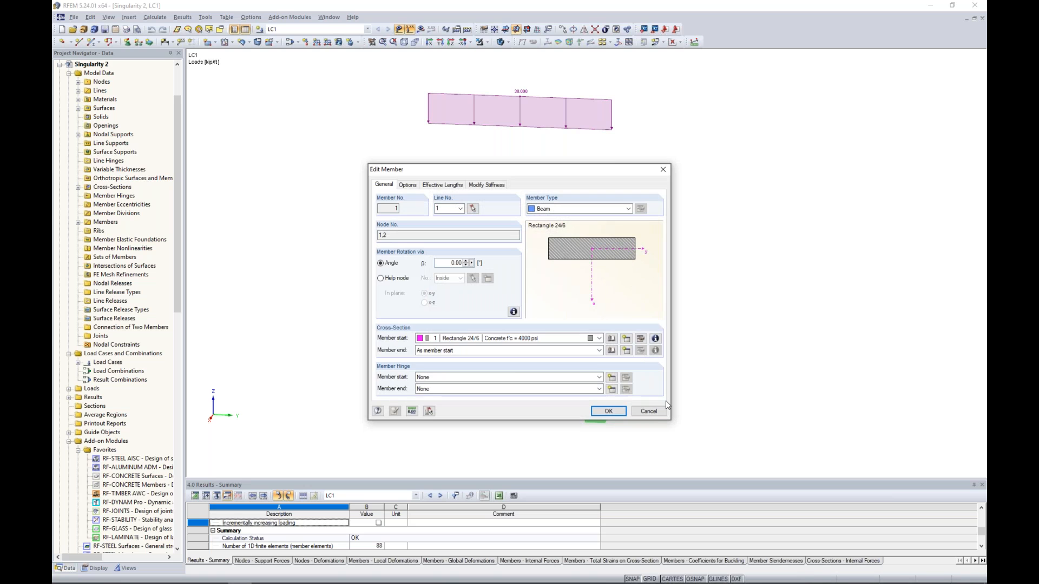
{"action": "left_click", "coordinate": [651, 412]}
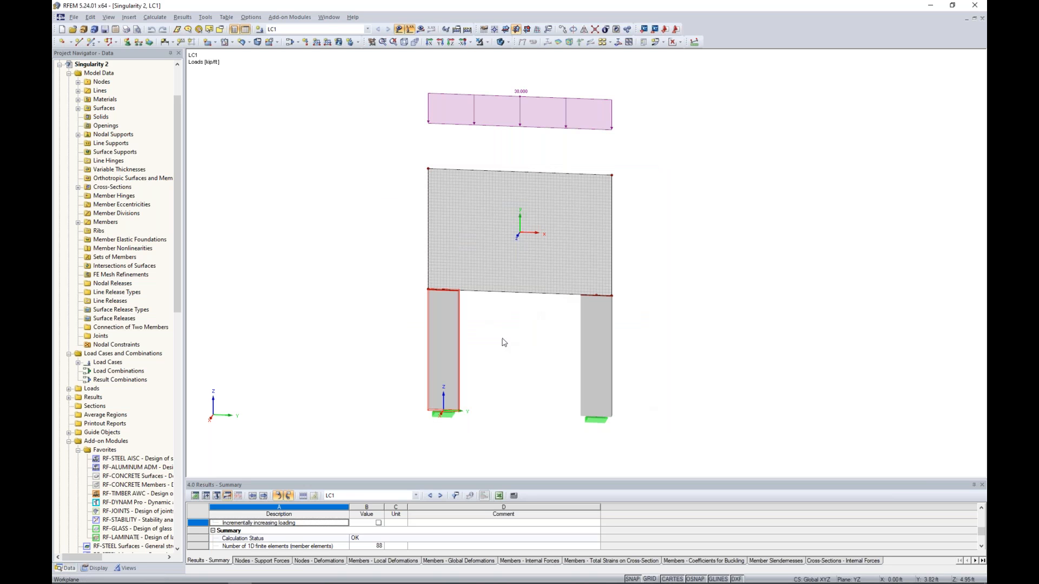
- Display the model as wireframe and examine node 2, where the column line meets the wall's lower edge
{"action": "left_click", "coordinate": [509, 43]}
{"action": "left_click", "coordinate": [527, 52]}
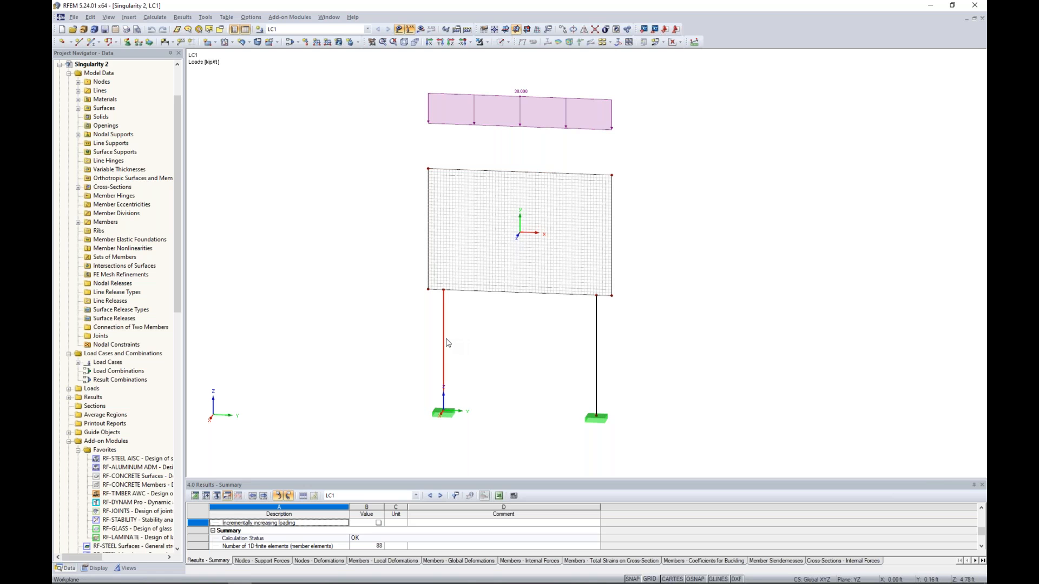
{"action": "scroll", "coordinate": [448, 343], "scroll_direction": "up", "scroll_amount": 2}
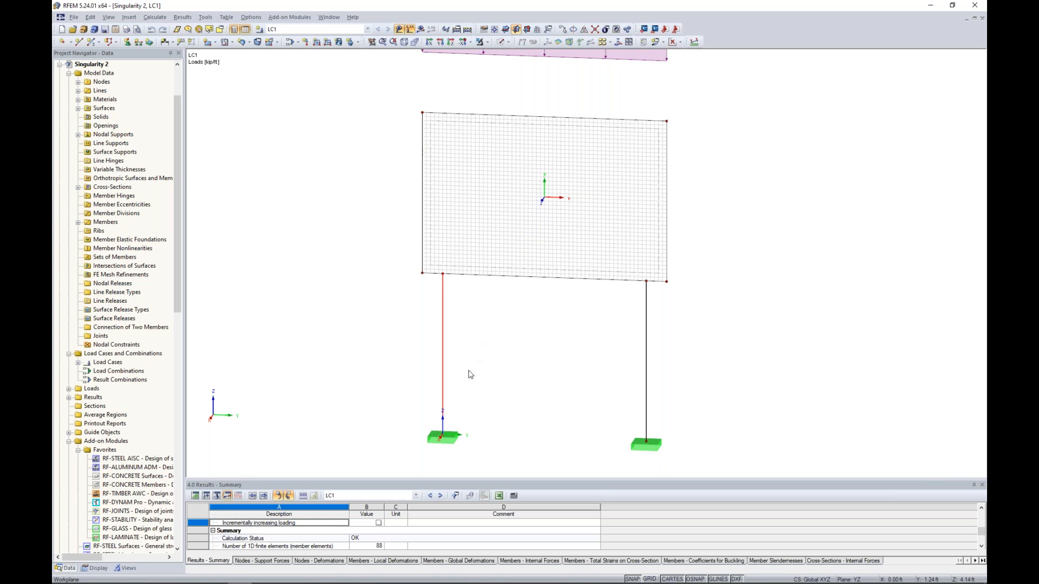
{"action": "scroll", "coordinate": [432, 287], "scroll_direction": "up", "scroll_amount": 5}
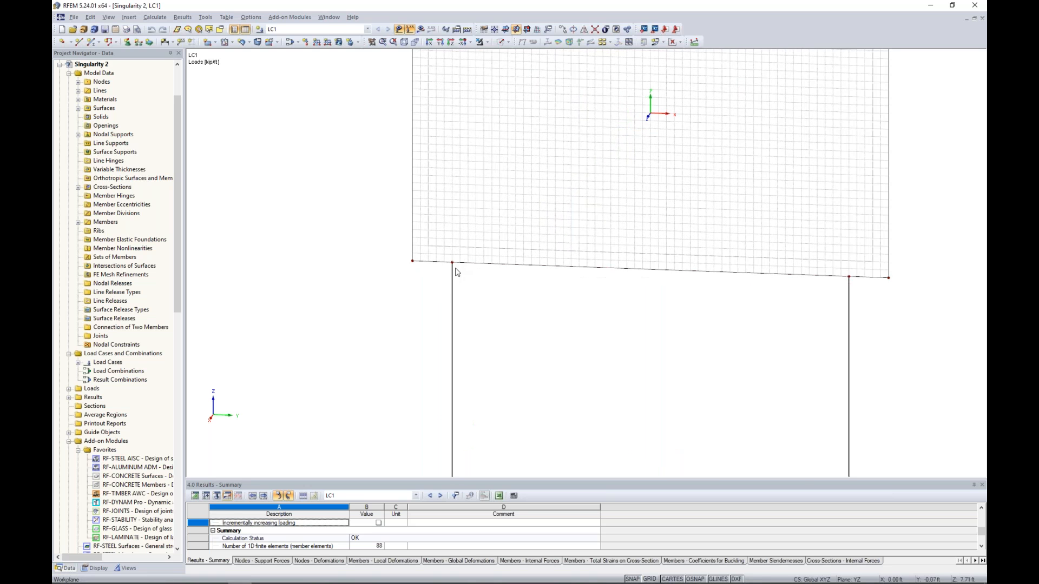
{"action": "mouse_move", "coordinate": [440, 269]}
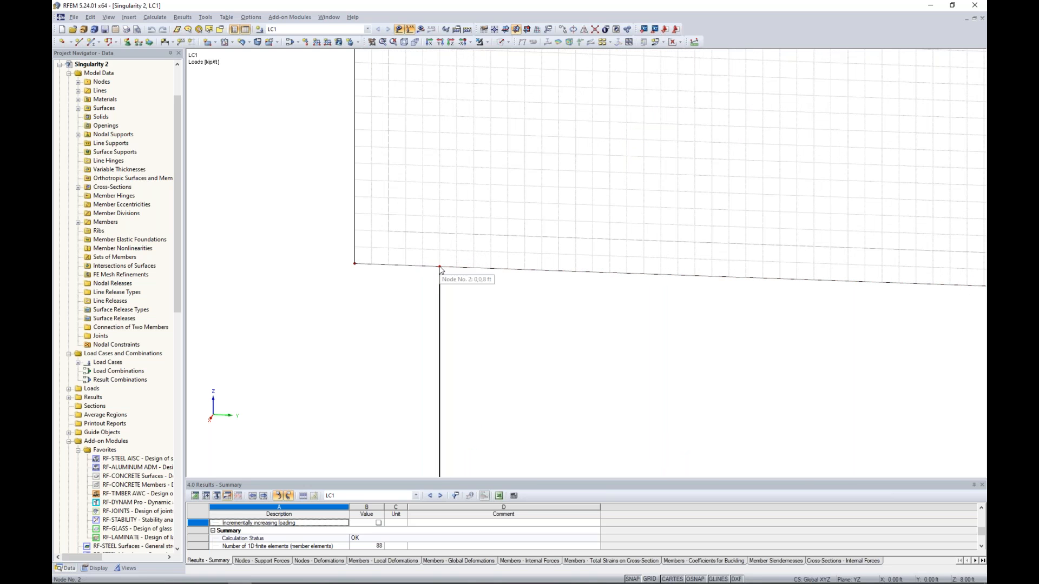
{"action": "scroll", "coordinate": [440, 269], "scroll_direction": "down", "scroll_amount": 5}
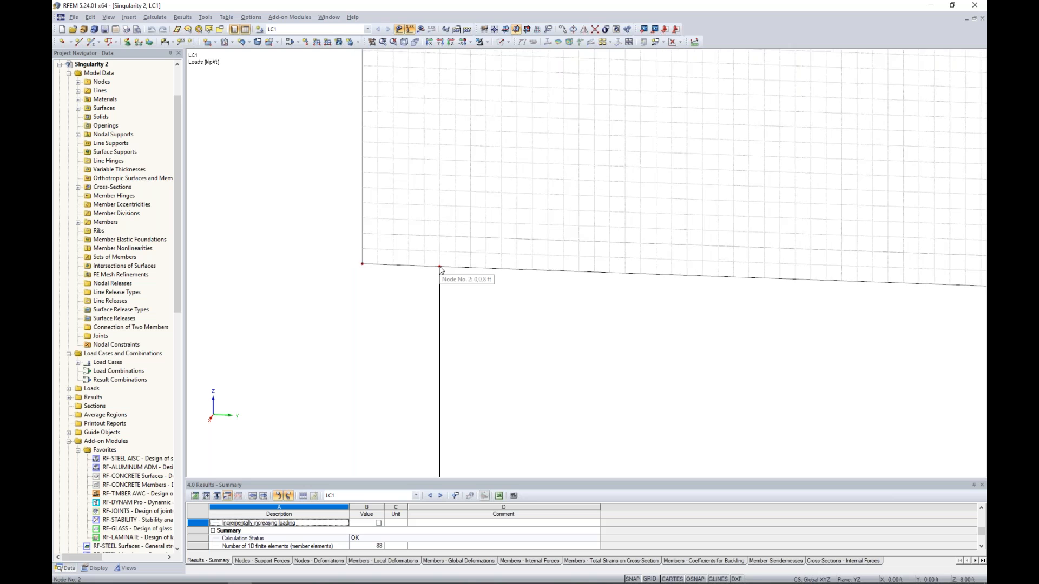
{"action": "scroll", "coordinate": [467, 288], "scroll_direction": "down", "scroll_amount": 1}
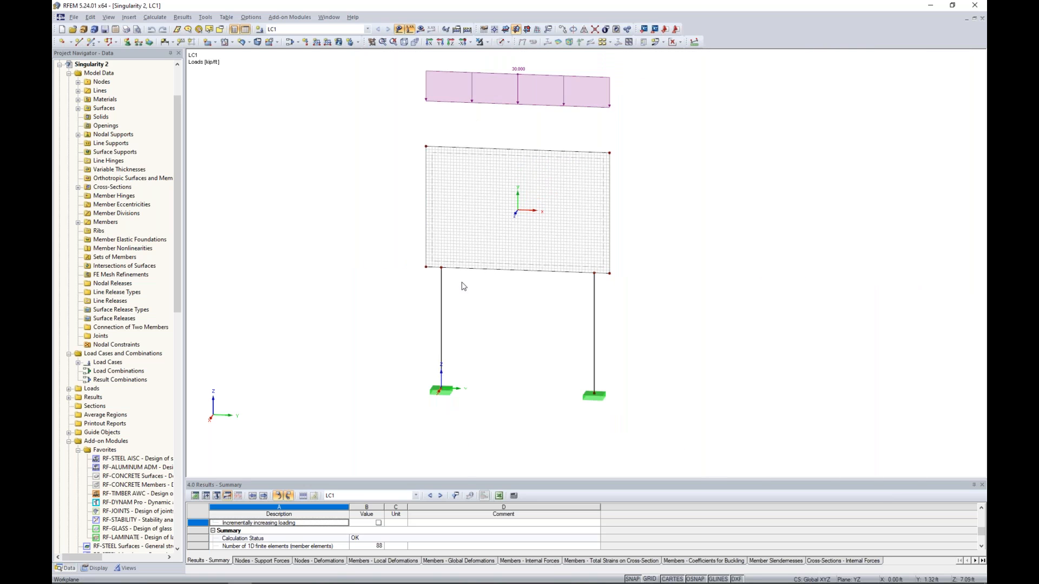
{"action": "middle_click_drag", "start_coordinate": [508, 295], "coordinate": [465, 325]}
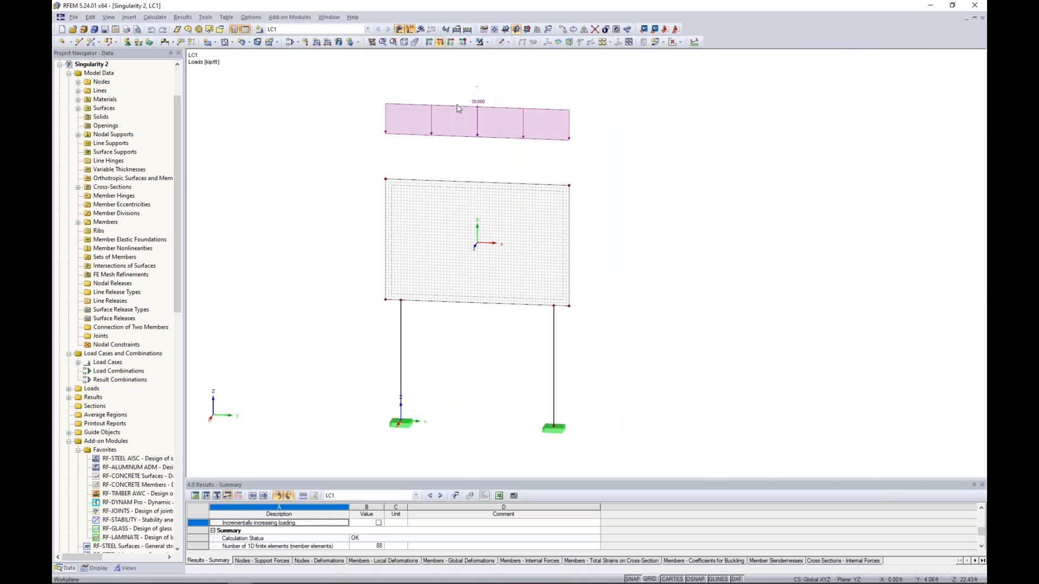
- Show the LC1 global deformations u and examine the wall's deformed shape around the column connection
{"action": "left_click", "coordinate": [422, 29]}
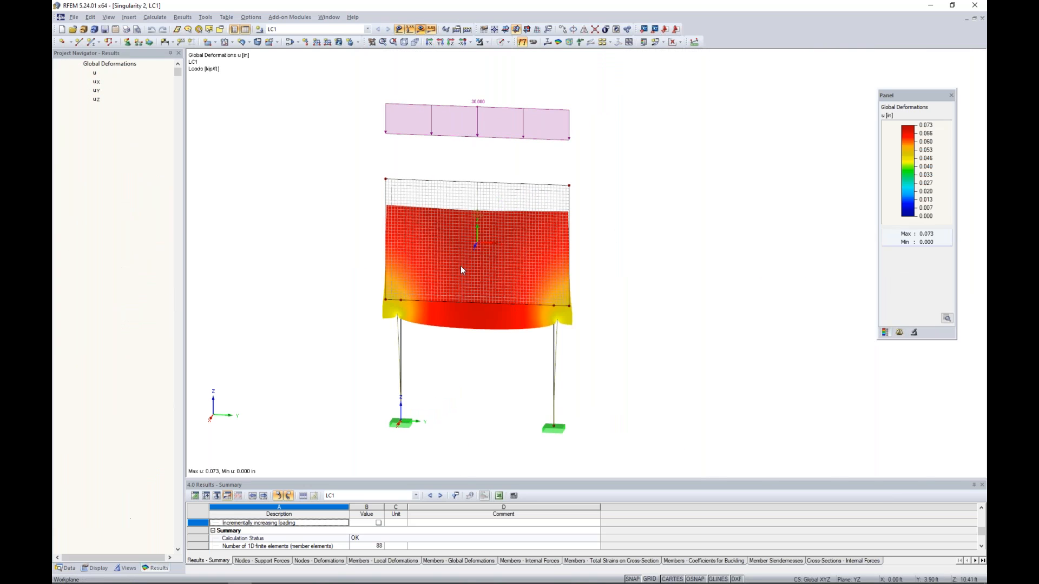
{"action": "middle_click_drag", "start_coordinate": [347, 291], "coordinate": [352, 236]}
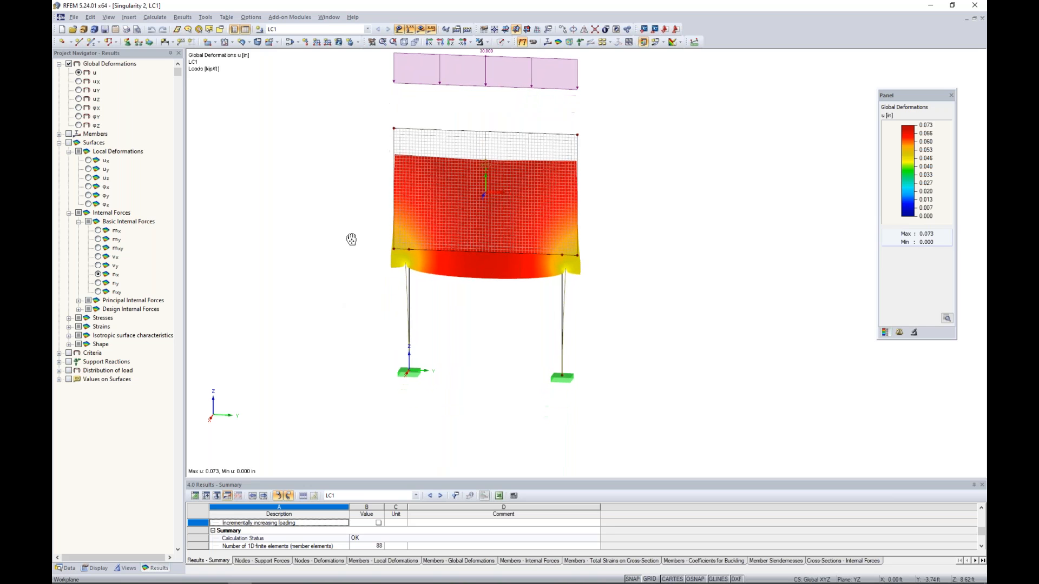
{"action": "scroll", "coordinate": [407, 268], "scroll_direction": "up", "scroll_amount": 3}
{"action": "scroll", "coordinate": [408, 267], "scroll_direction": "up", "scroll_amount": 4}
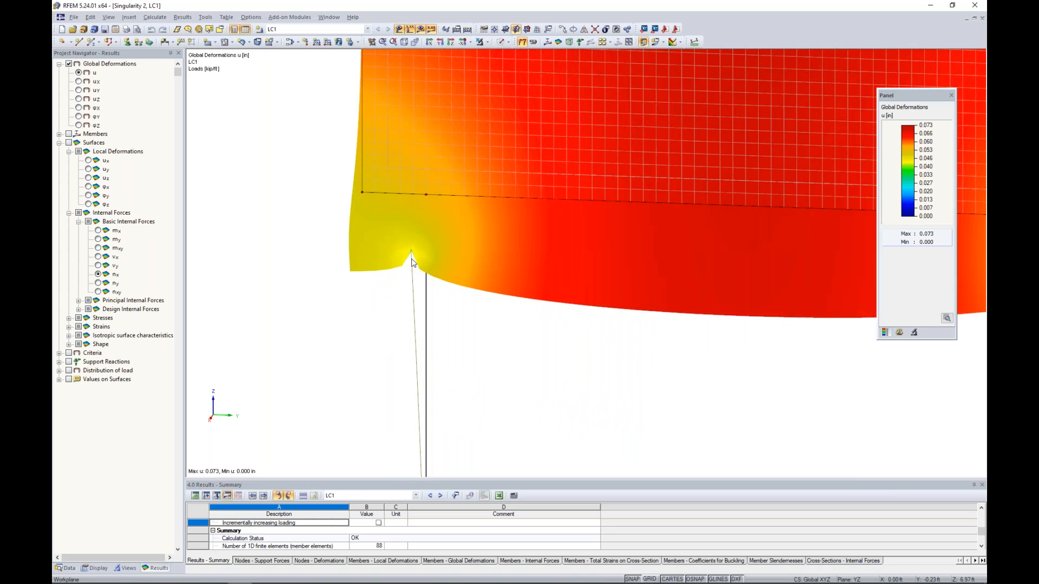
{"action": "middle_click_drag", "start_coordinate": [461, 306], "coordinate": [571, 340]}
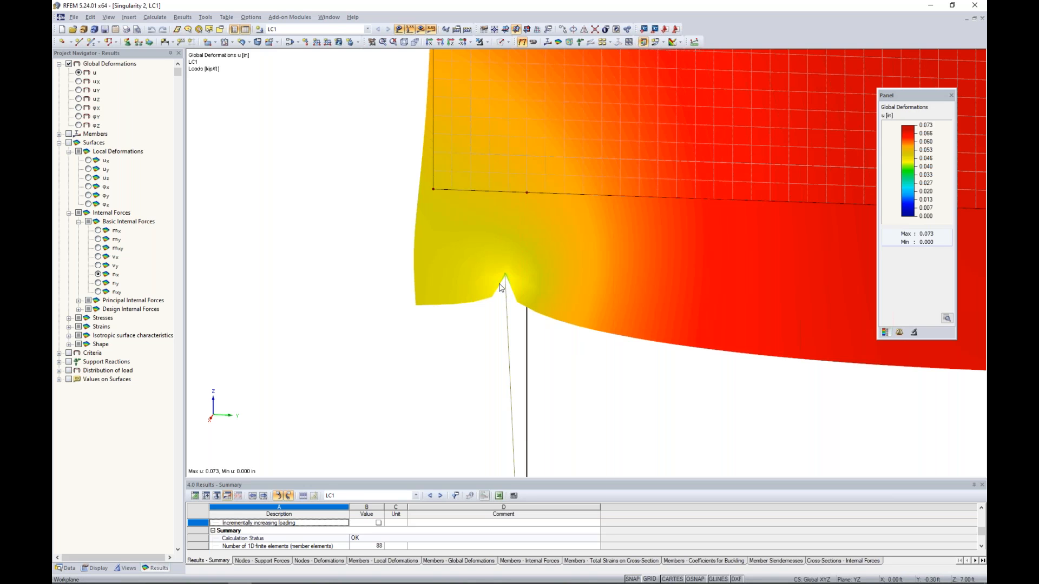
{"action": "scroll", "coordinate": [500, 287], "scroll_direction": "down", "scroll_amount": 8}
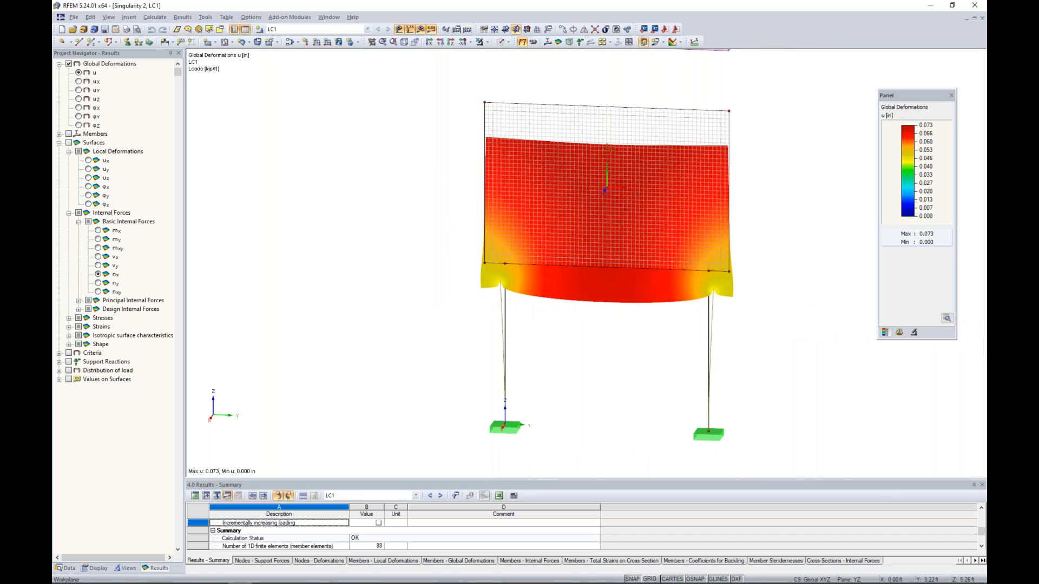
{"action": "middle_click_drag", "start_coordinate": [569, 325], "coordinate": [506, 320]}
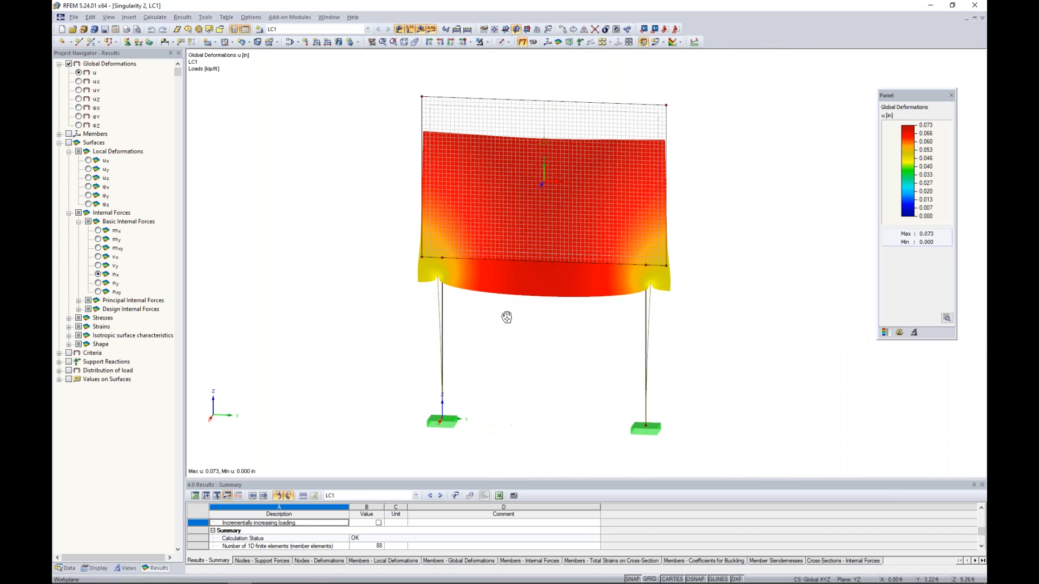
- Display the surface basic internal force n-y and examine its concentration at the wall-to-column connection
{"action": "left_click", "coordinate": [97, 284]}
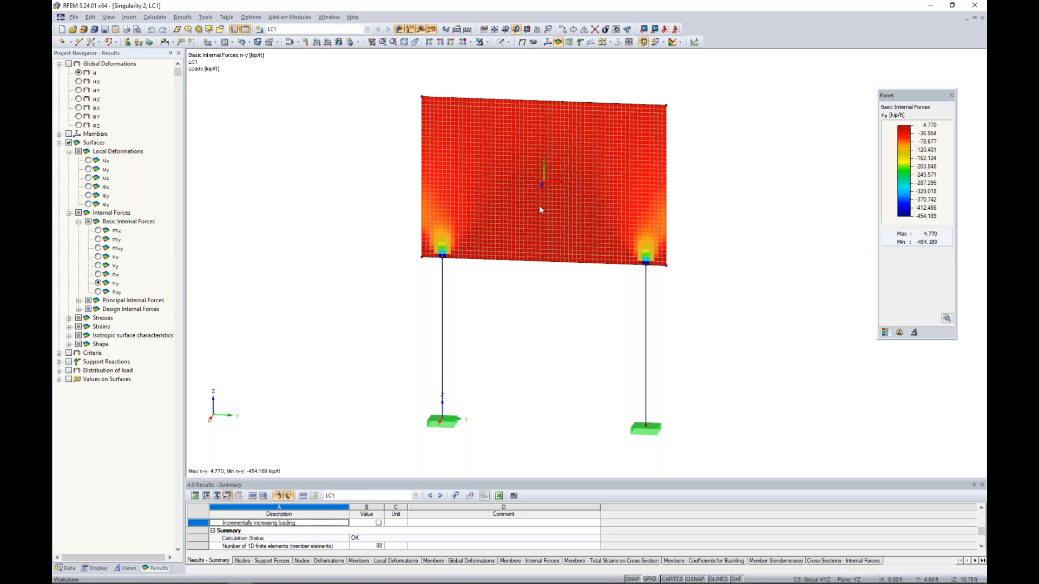
{"action": "scroll", "coordinate": [442, 259], "scroll_direction": "up", "scroll_amount": 5}
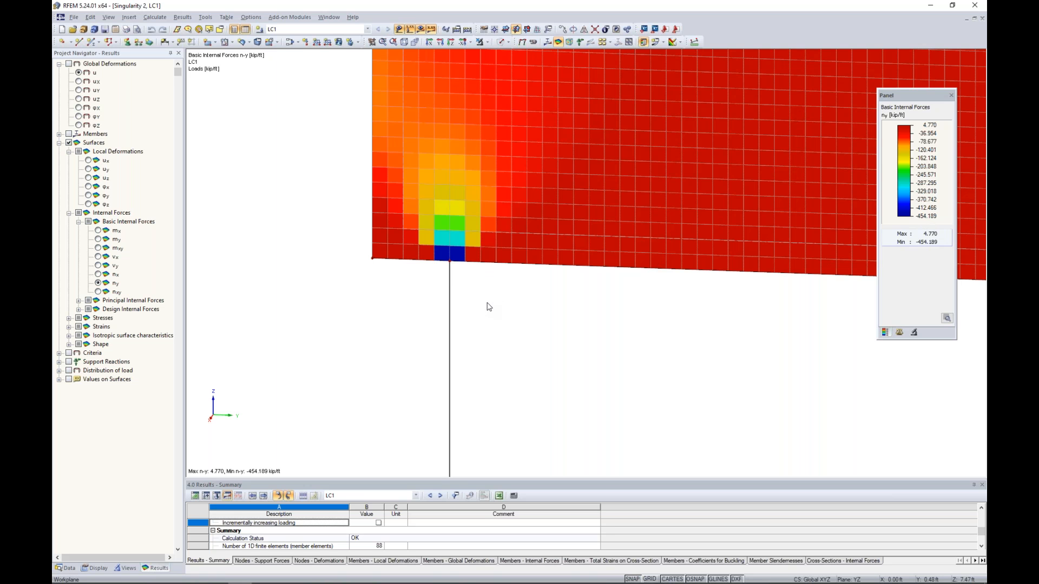
{"action": "scroll", "coordinate": [488, 307], "scroll_direction": "down", "scroll_amount": 5}
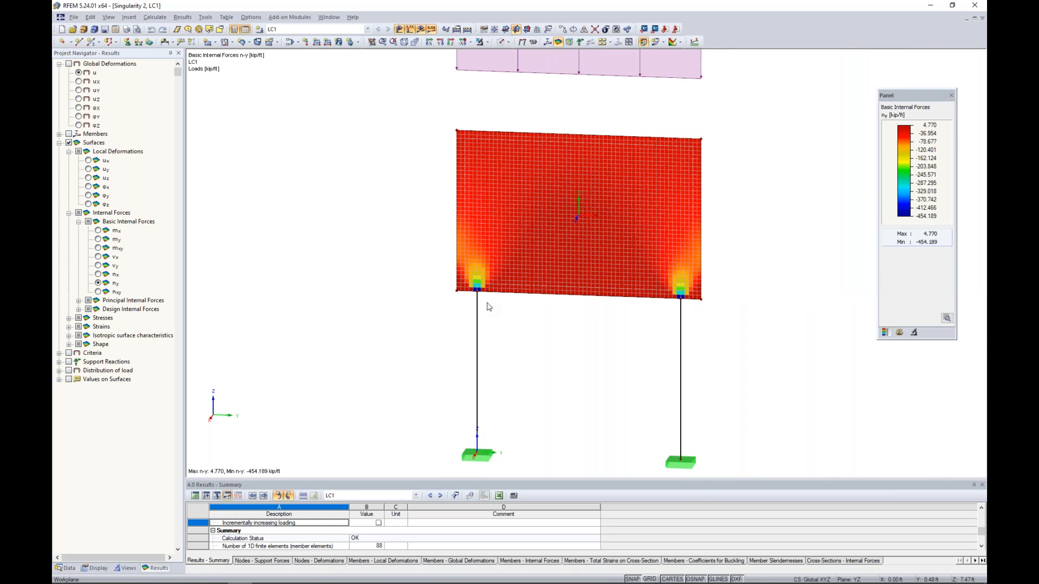
- Start a new single-line member of type Rigid and accept deleting the existing results and FE mesh
{"action": "middle_click_drag", "start_coordinate": [559, 309], "coordinate": [480, 288]}
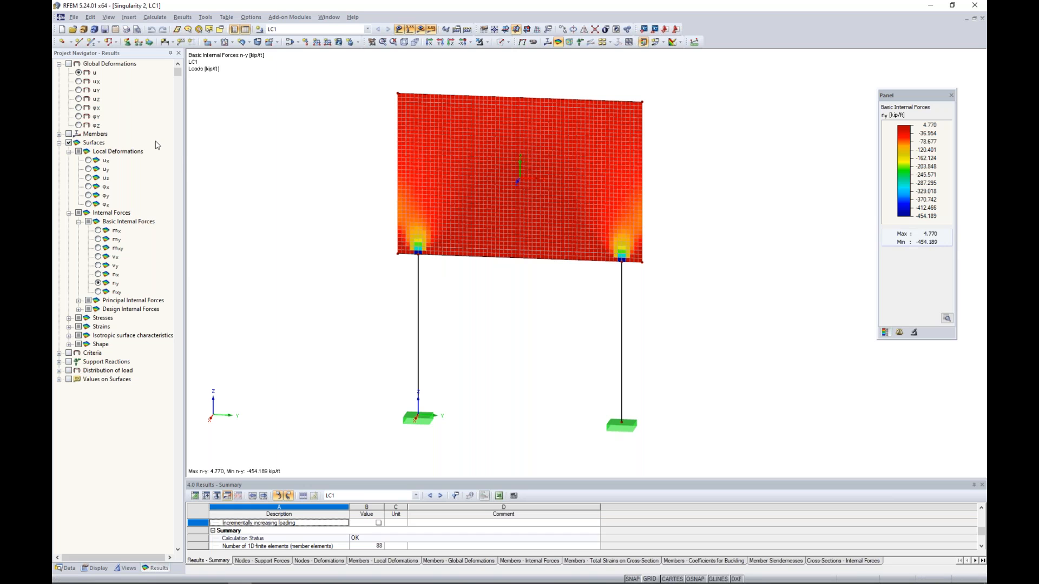
{"action": "left_click", "coordinate": [92, 43]}
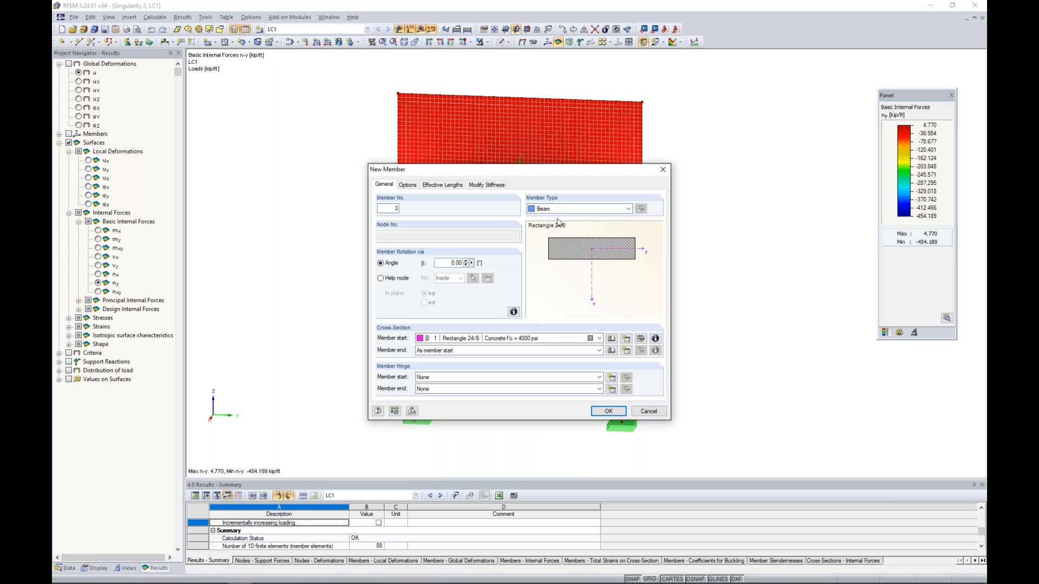
{"action": "left_click", "coordinate": [557, 210]}
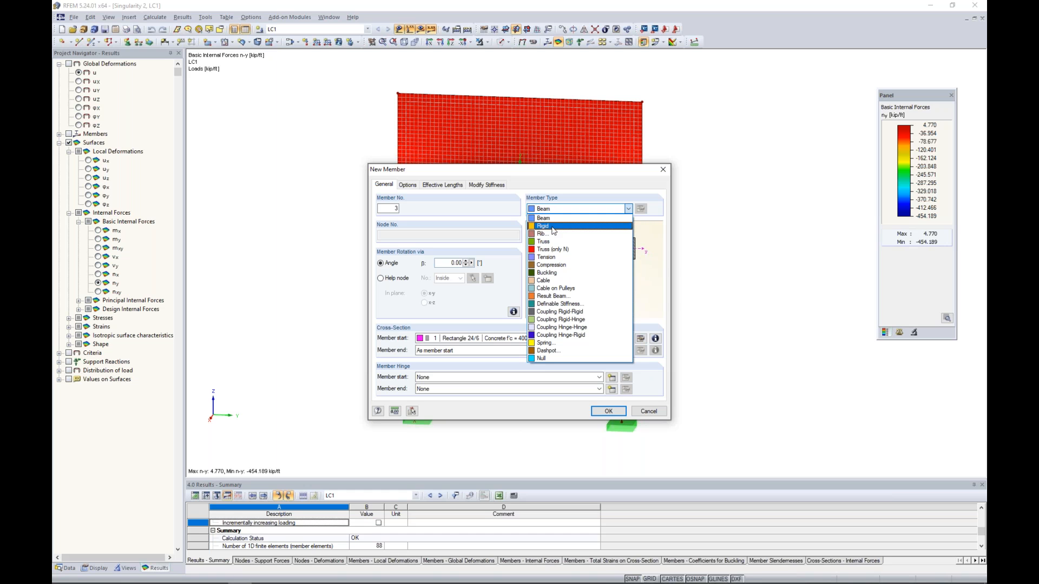
{"action": "left_click", "coordinate": [554, 227]}
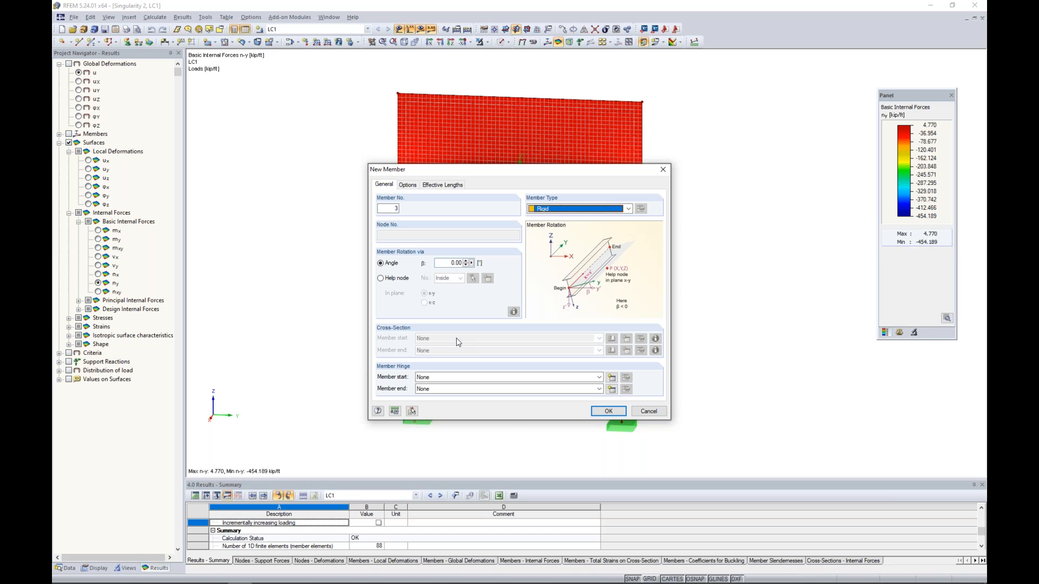
{"action": "left_click", "coordinate": [611, 412]}
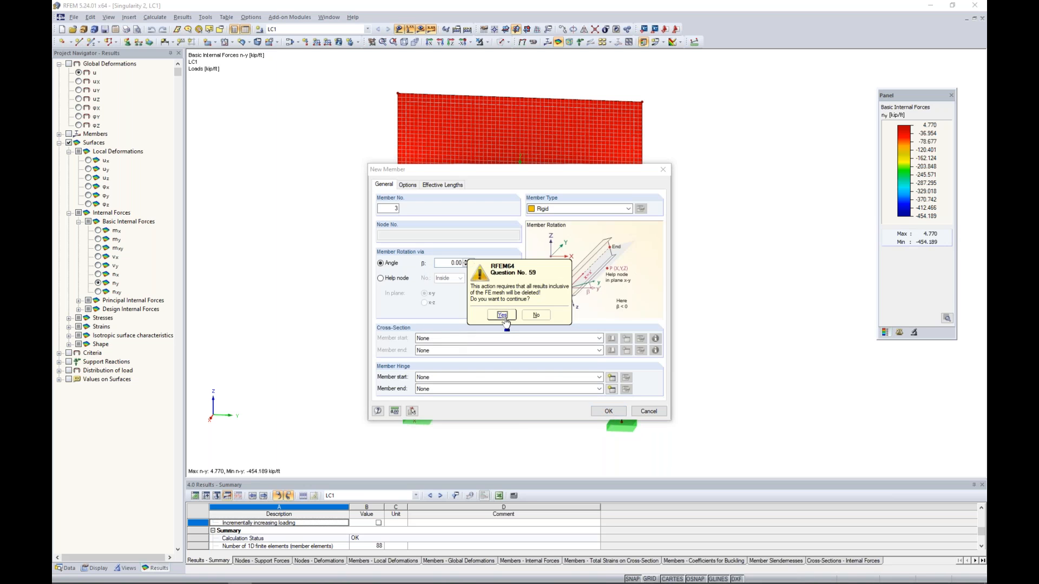
{"action": "left_click", "coordinate": [506, 323]}
{"action": "key", "text": "Return"}
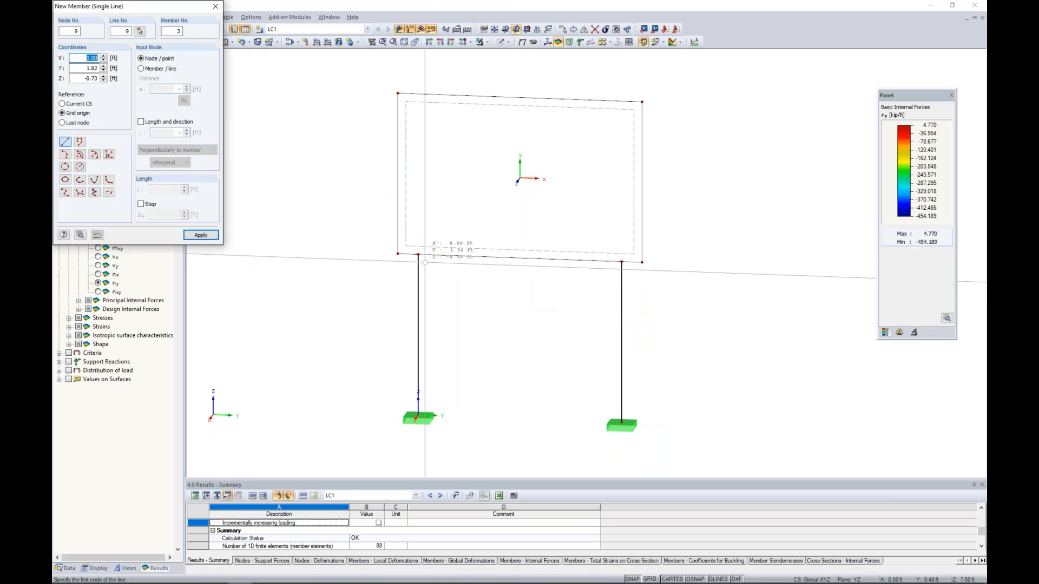
- Draw two 1 ft rigid members along the wall's lower edge from node 2, one to the wall corner and one to Y 2.00 ft
{"action": "scroll", "coordinate": [418, 254], "scroll_direction": "up", "scroll_amount": 6}
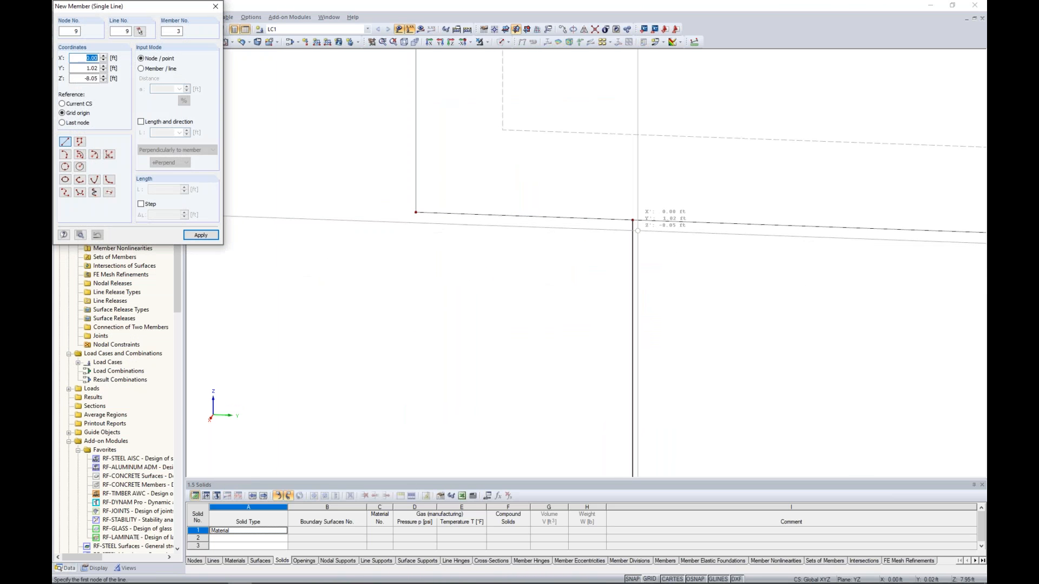
{"action": "left_click", "coordinate": [633, 222]}
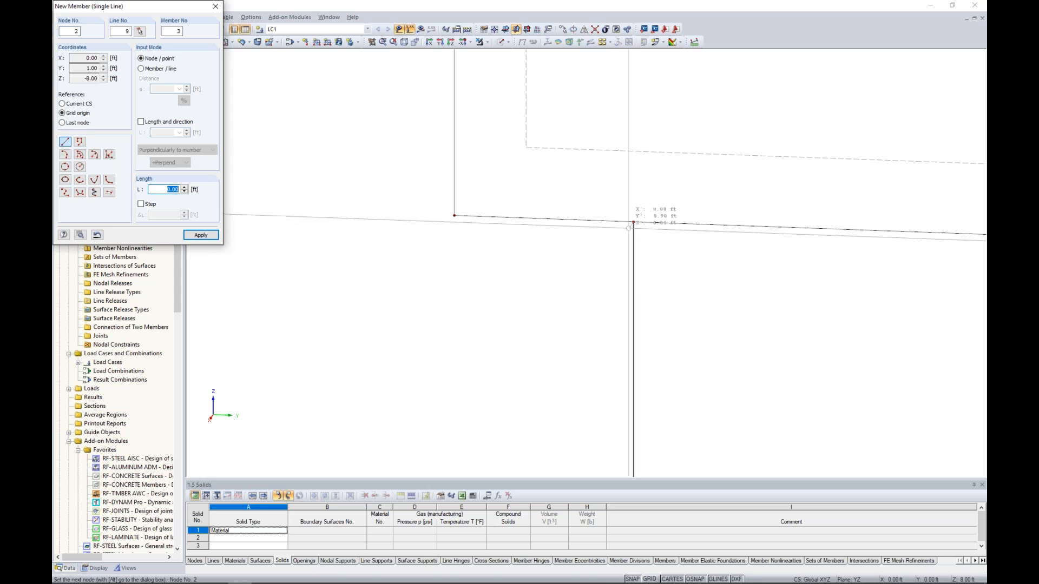
{"action": "left_click", "coordinate": [455, 216]}
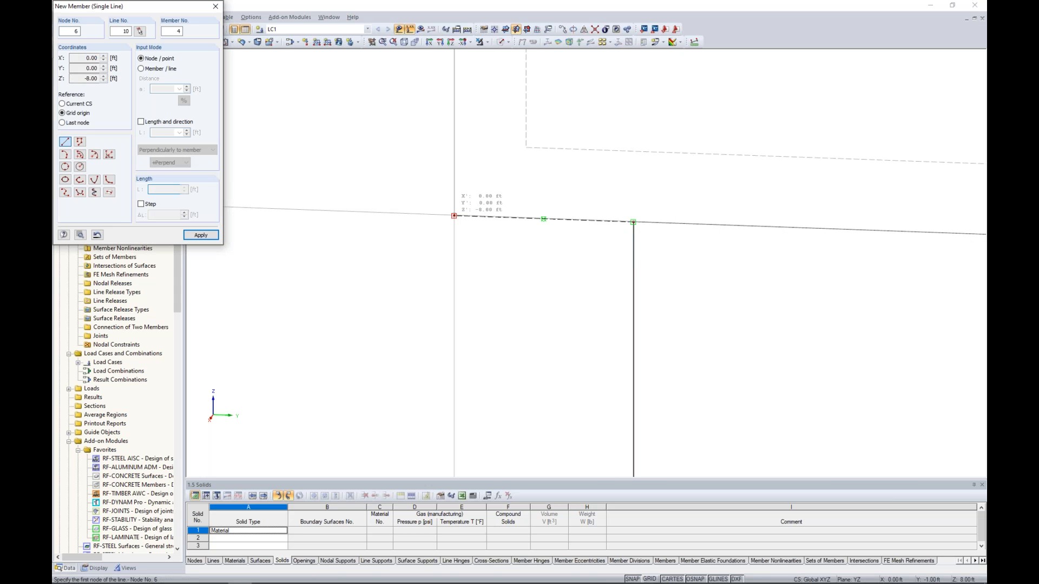
{"action": "middle_click_drag", "start_coordinate": [657, 266], "coordinate": [545, 243]}
{"action": "left_click", "coordinate": [511, 193]}
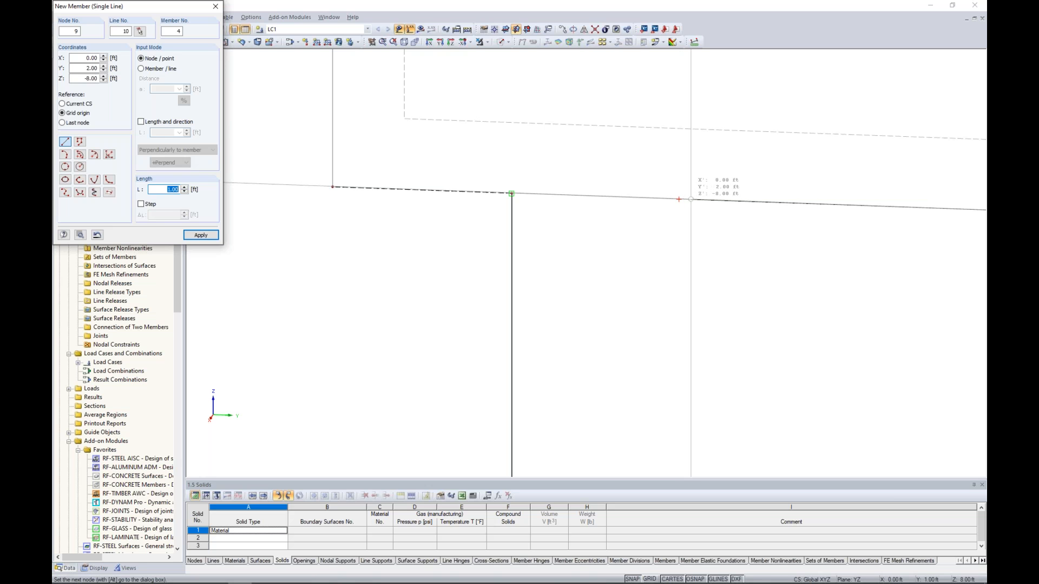
{"action": "left_click", "coordinate": [679, 200]}
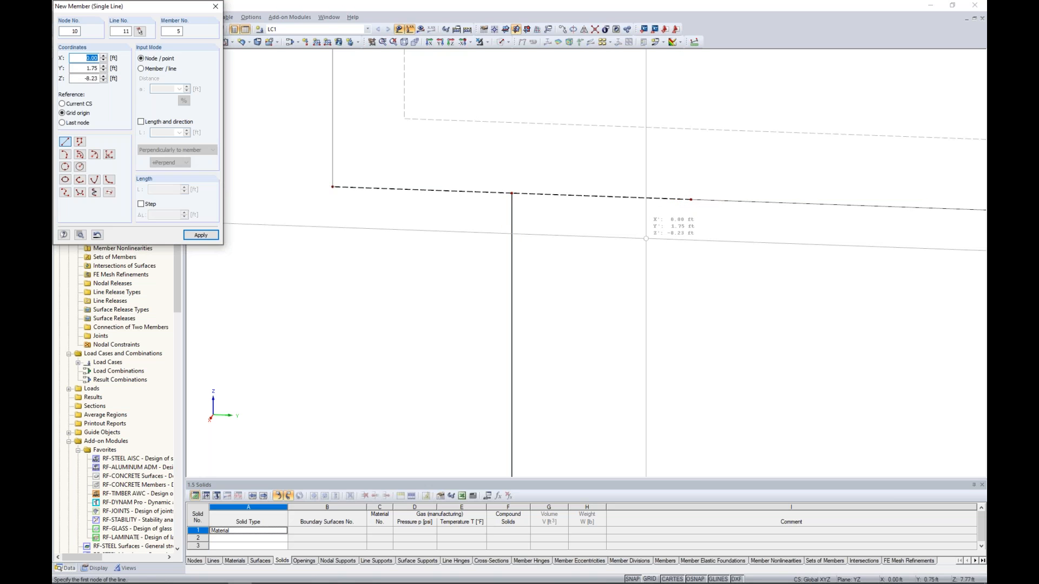
{"action": "key", "text": "Escape"}
{"action": "scroll", "coordinate": [648, 240], "scroll_direction": "down", "scroll_amount": 15}
{"action": "middle_click_drag", "start_coordinate": [709, 272], "coordinate": [459, 210]}
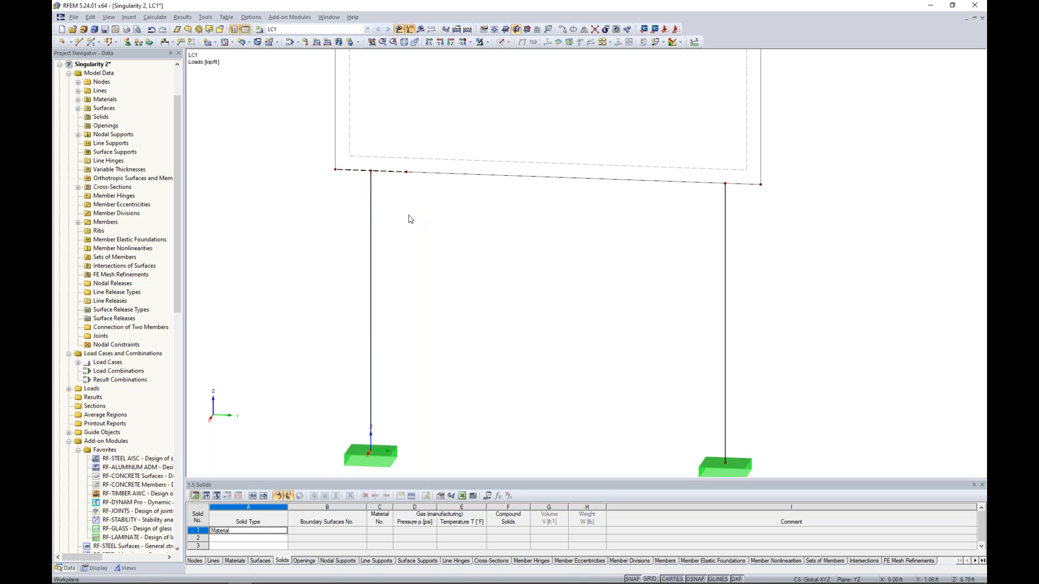
- Check the rigid members' extent against the solid column width, and copy both members to the other column's top node
{"action": "left_click", "coordinate": [502, 43]}
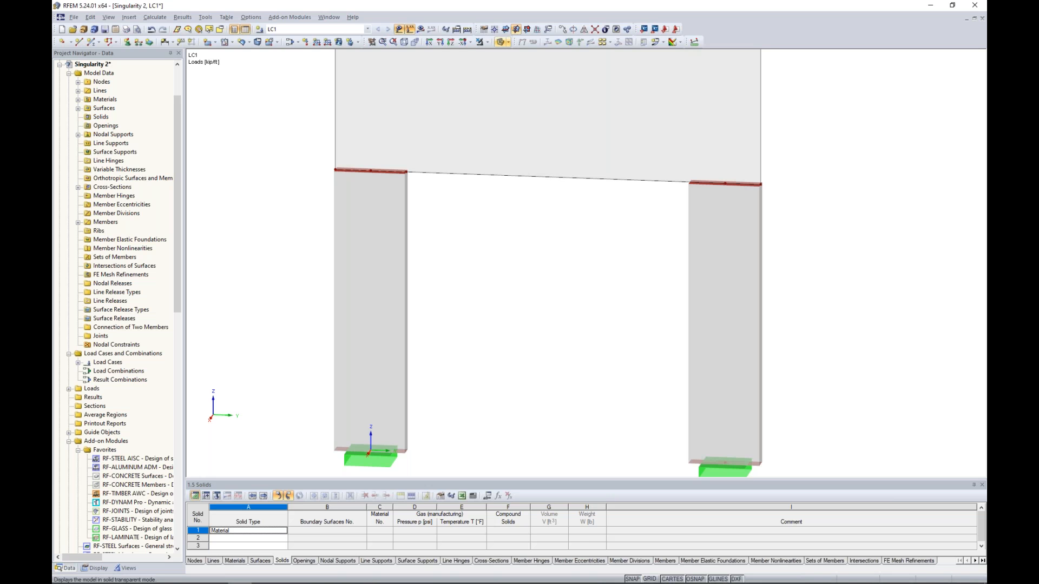
{"action": "left_click", "coordinate": [501, 42]}
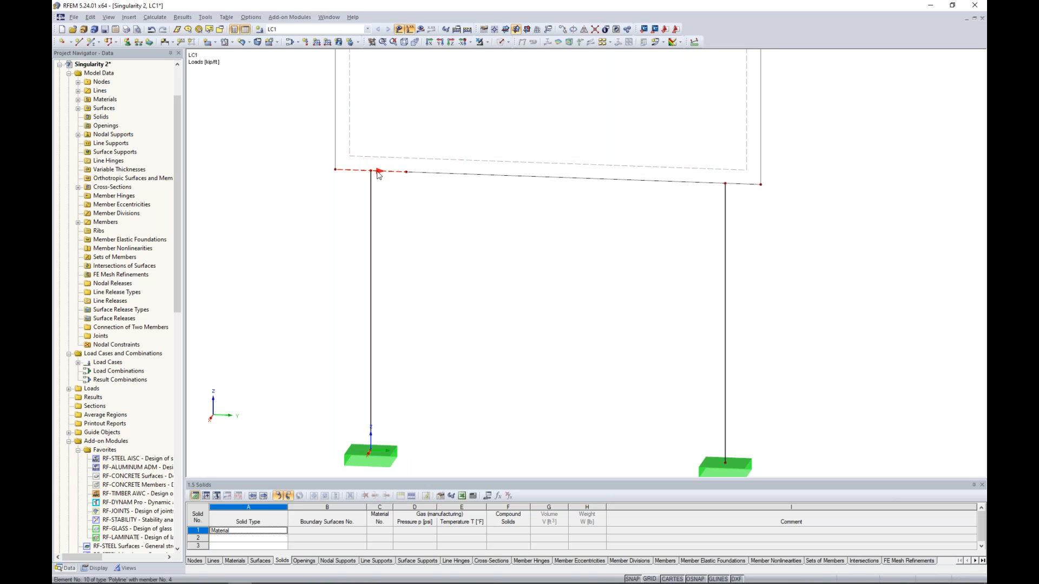
{"action": "left_click_drag", "start_coordinate": [373, 171], "coordinate": [726, 184], "text": "ctrl"}
{"action": "scroll", "coordinate": [779, 254], "scroll_direction": "down", "scroll_amount": 3}
{"action": "middle_click_drag", "start_coordinate": [777, 255], "coordinate": [648, 287]}
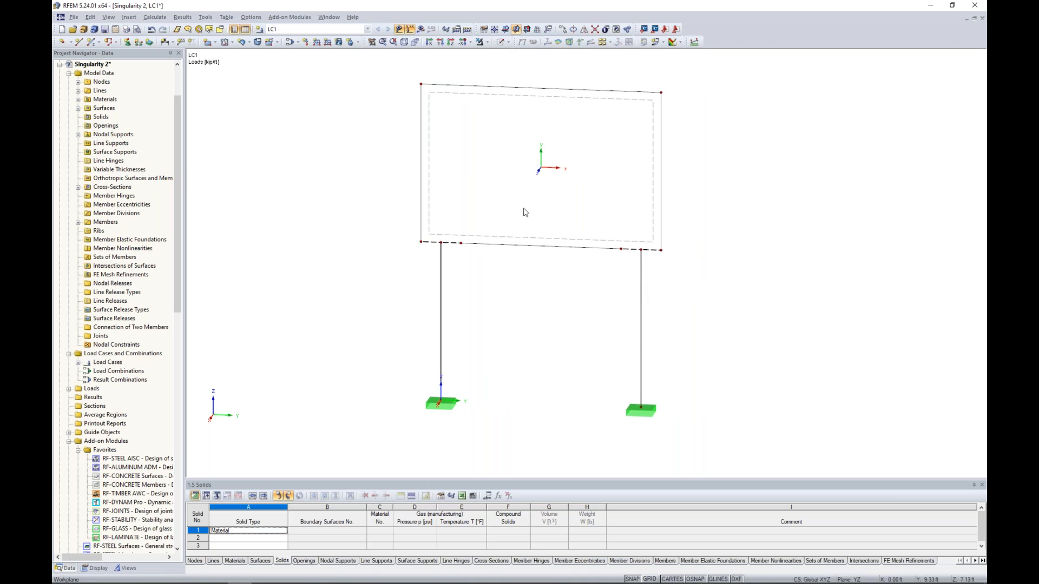
- Calculate LC1 and show the global deformations u to examine the deformed shape around both rigid column connections
{"action": "left_click", "coordinate": [423, 31]}
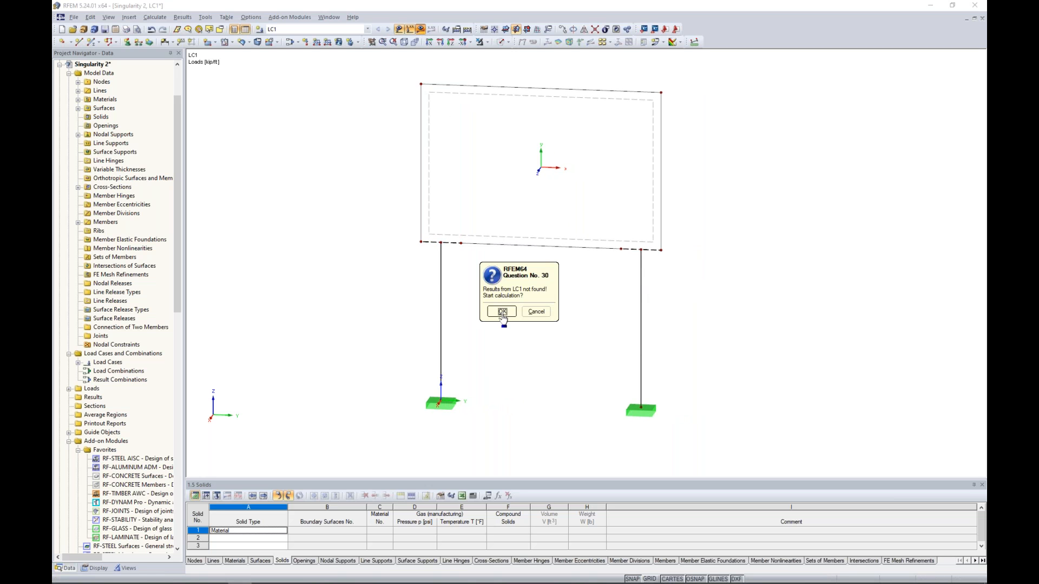
{"action": "left_click", "coordinate": [502, 311]}
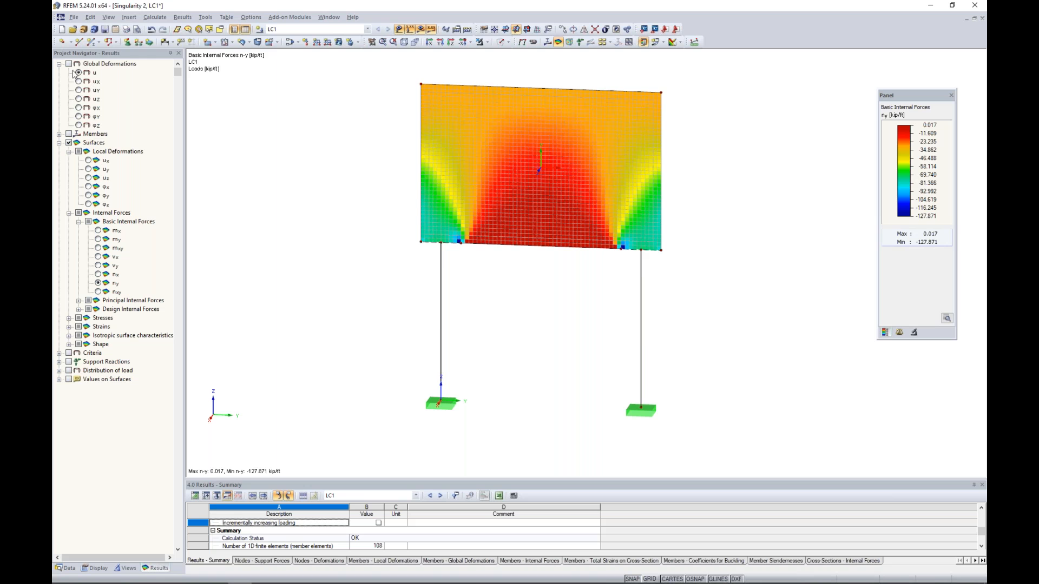
{"action": "left_click", "coordinate": [69, 64]}
{"action": "scroll", "coordinate": [430, 290], "scroll_direction": "up", "scroll_amount": 5}
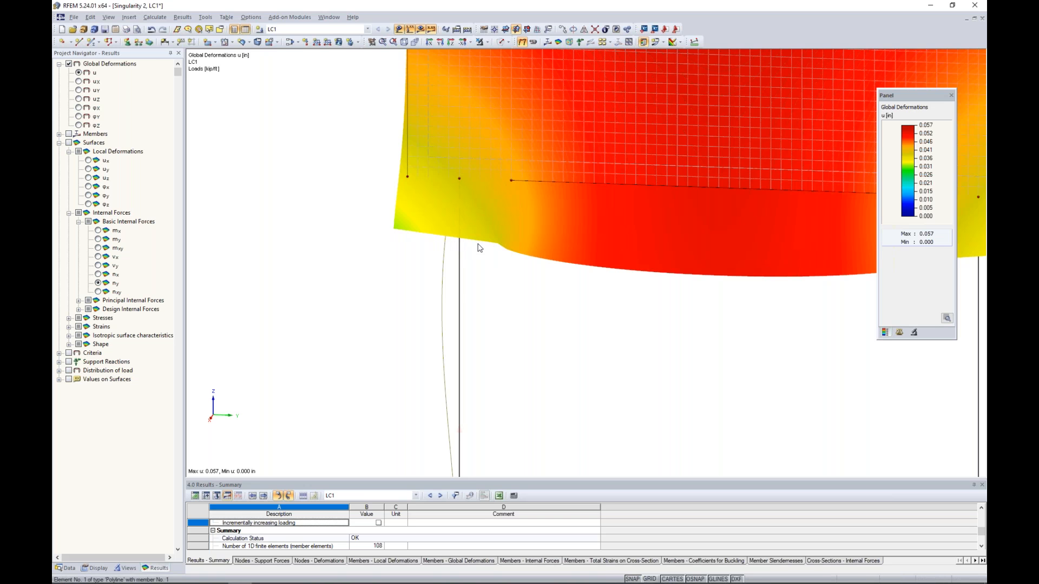
{"action": "scroll", "coordinate": [541, 259], "scroll_direction": "down", "scroll_amount": 2}
{"action": "middle_click_drag", "start_coordinate": [710, 311], "coordinate": [542, 276]}
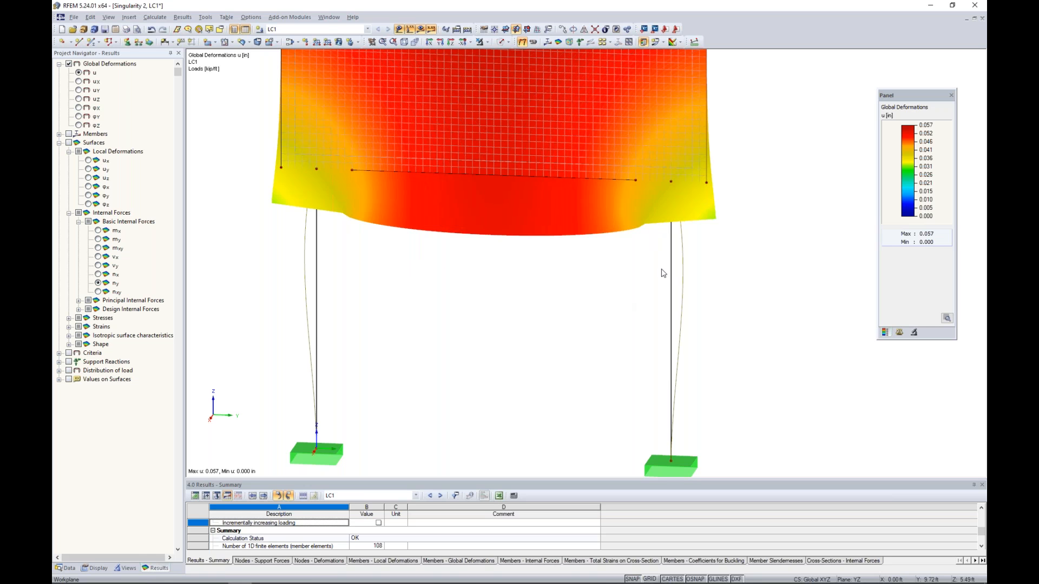
- Display the surface basic internal force n-y and examine its distribution near the rigid members' inner ends, including node 9
{"action": "left_click", "coordinate": [68, 143]}
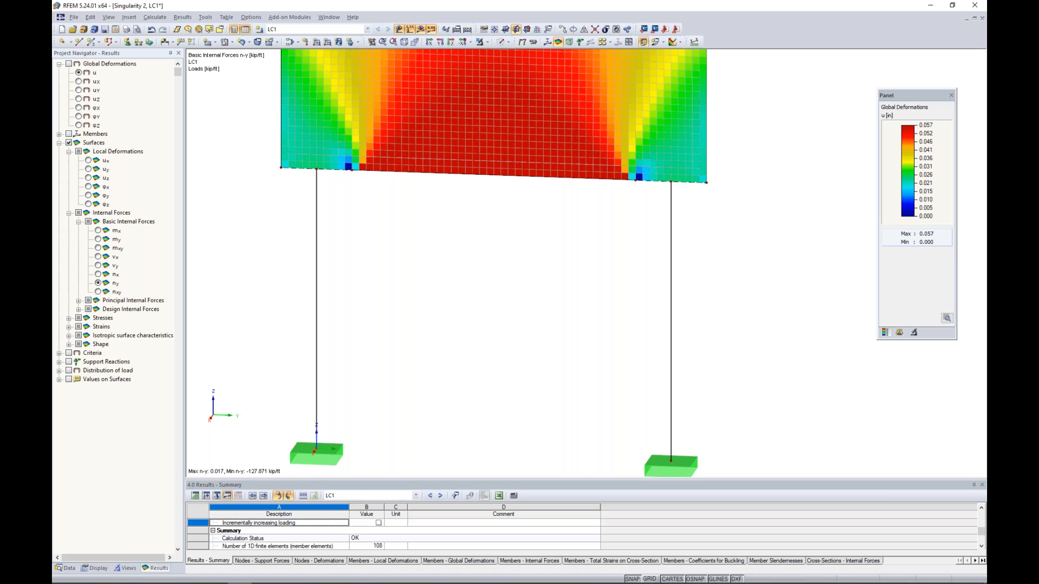
{"action": "scroll", "coordinate": [474, 294], "scroll_direction": "down", "scroll_amount": 2}
{"action": "middle_click_drag", "start_coordinate": [478, 280], "coordinate": [486, 341]}
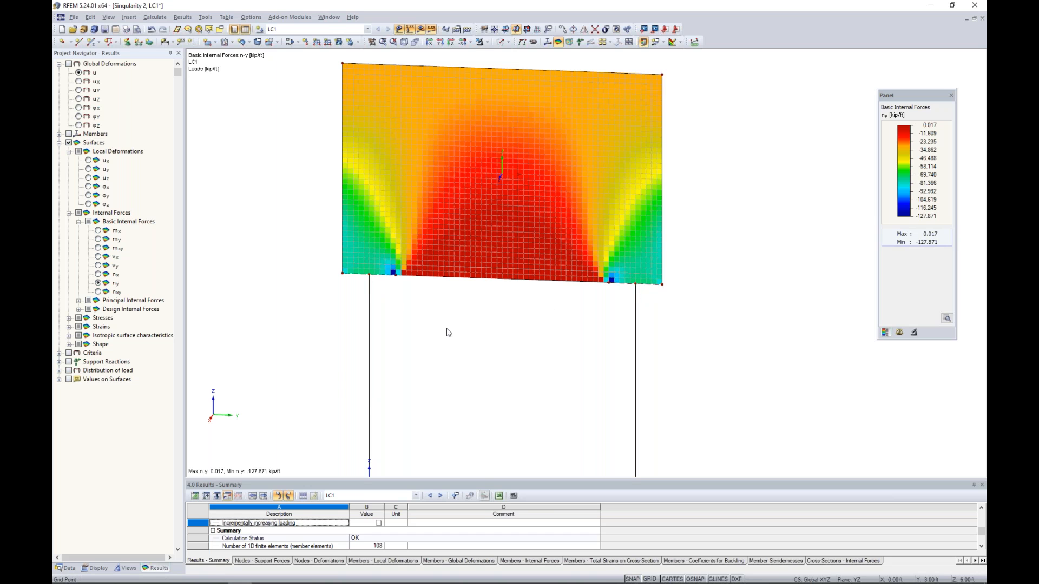
{"action": "scroll", "coordinate": [396, 275], "scroll_direction": "up", "scroll_amount": 5}
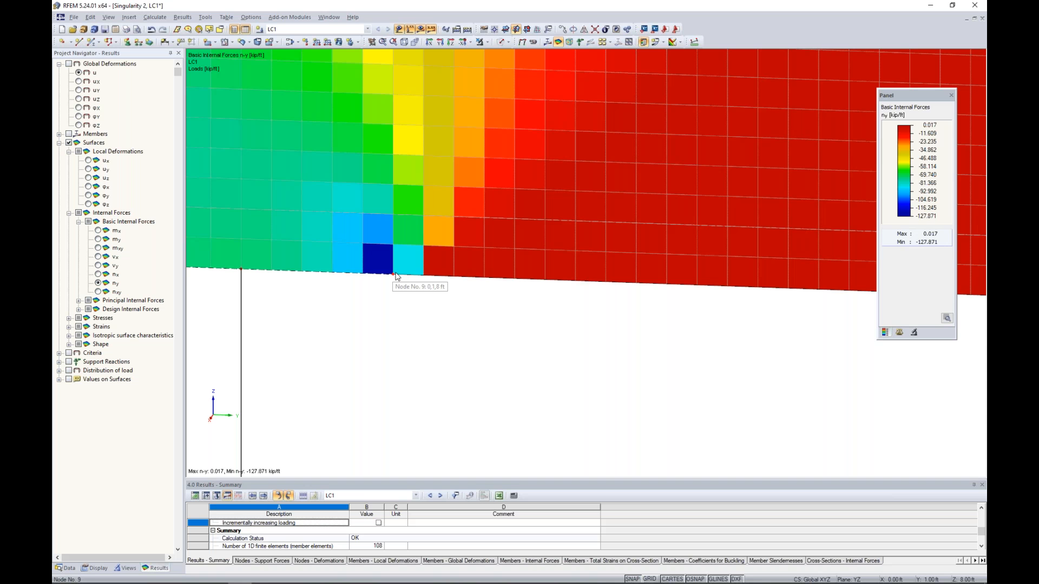
{"action": "scroll", "coordinate": [498, 238], "scroll_direction": "down", "scroll_amount": 5}
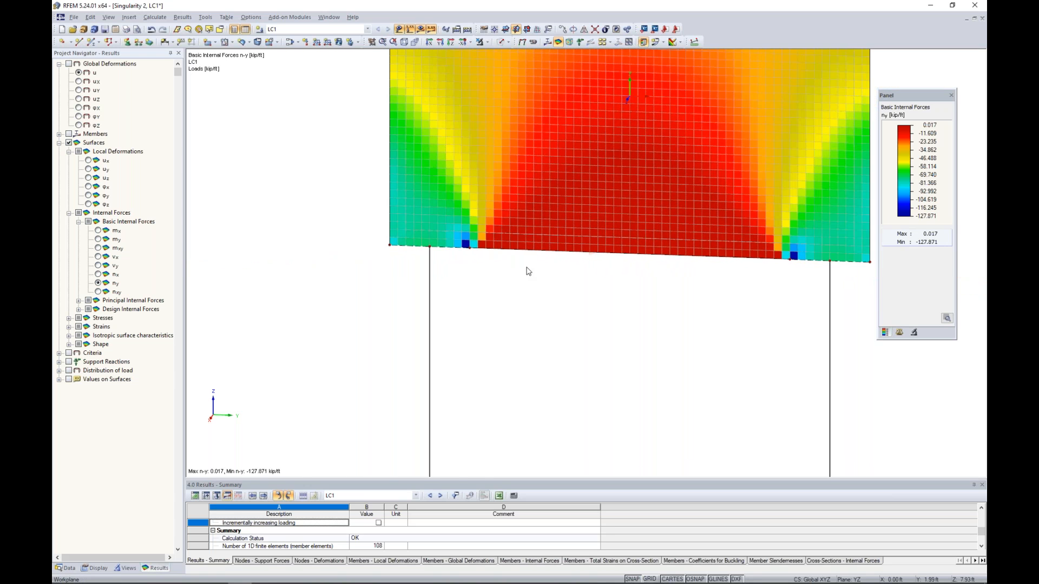
{"action": "scroll", "coordinate": [550, 289], "scroll_direction": "down", "scroll_amount": 3}
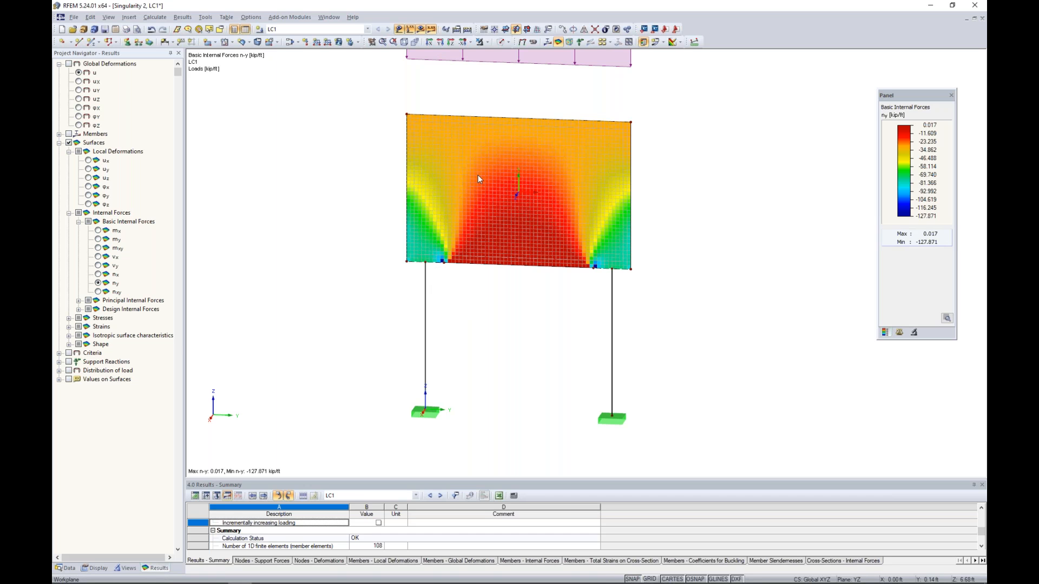
- Switch to the open model Eccentricity 1, LC1
{"action": "left_click", "coordinate": [328, 16]}
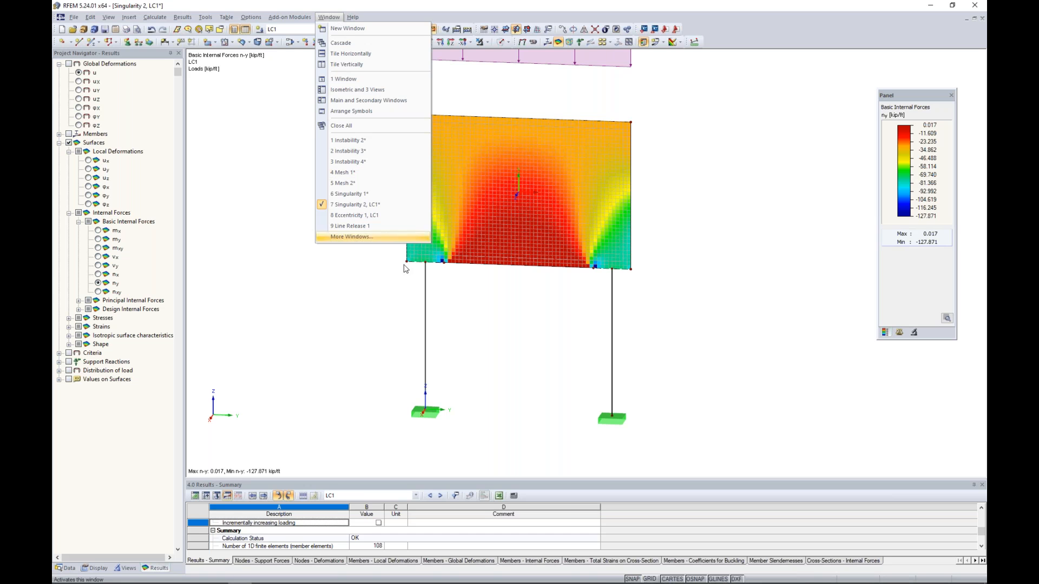
{"action": "left_click", "coordinate": [378, 238]}
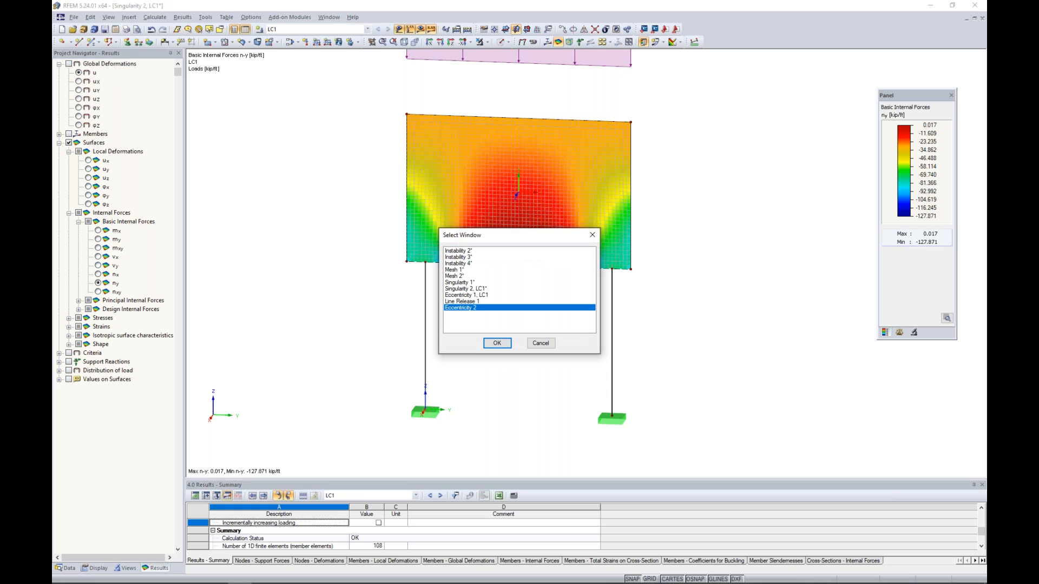
{"action": "left_click", "coordinate": [469, 295]}
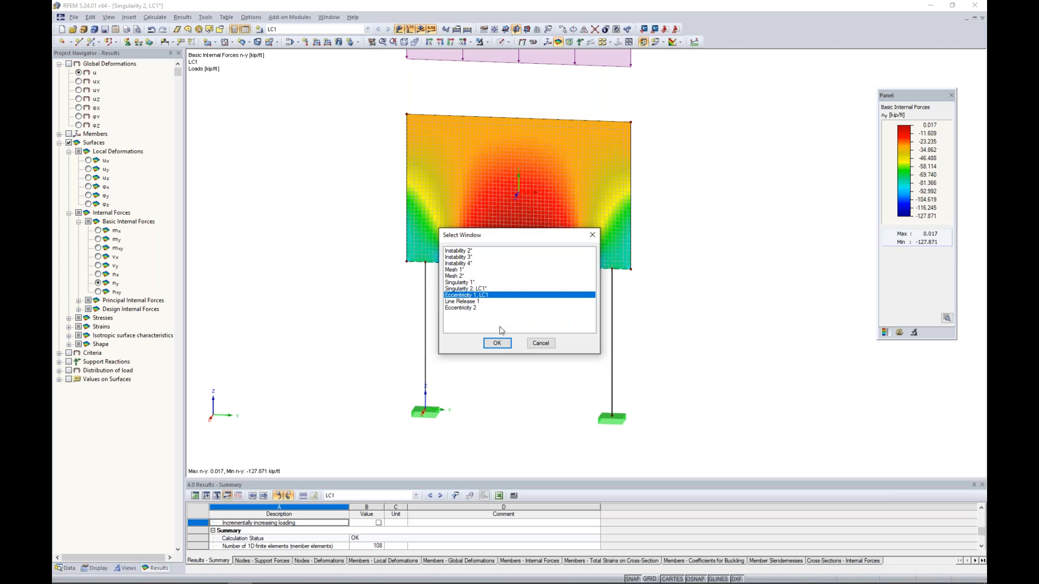
{"action": "left_click", "coordinate": [497, 343]}
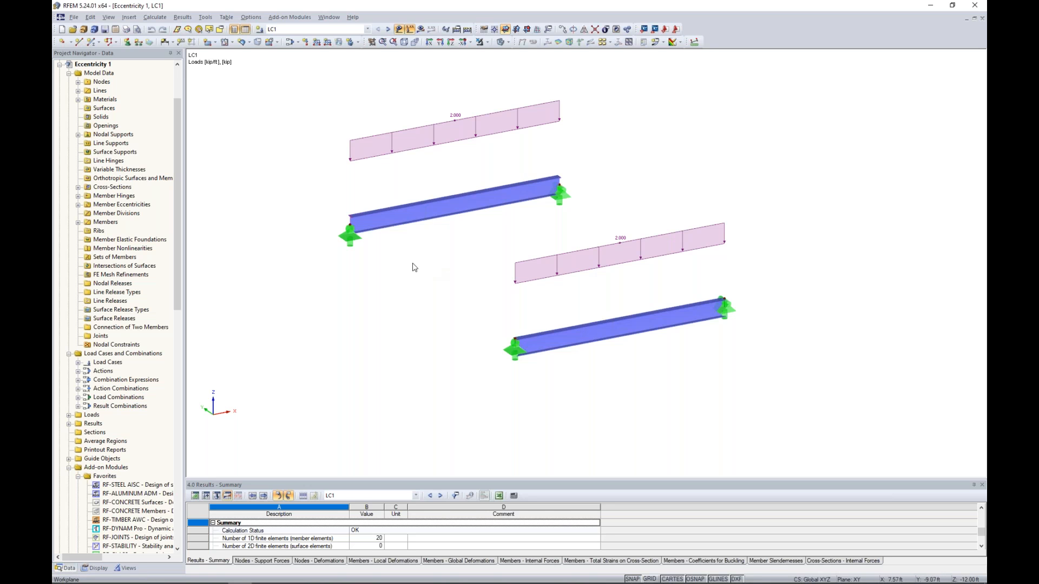
- Compare the first beam's wireframe and solid displays relative to its supports, and bring the second beam into view
{"action": "middle_click_drag", "start_coordinate": [433, 268], "coordinate": [496, 281]}
{"action": "scroll", "coordinate": [470, 262], "scroll_direction": "up", "scroll_amount": 4}
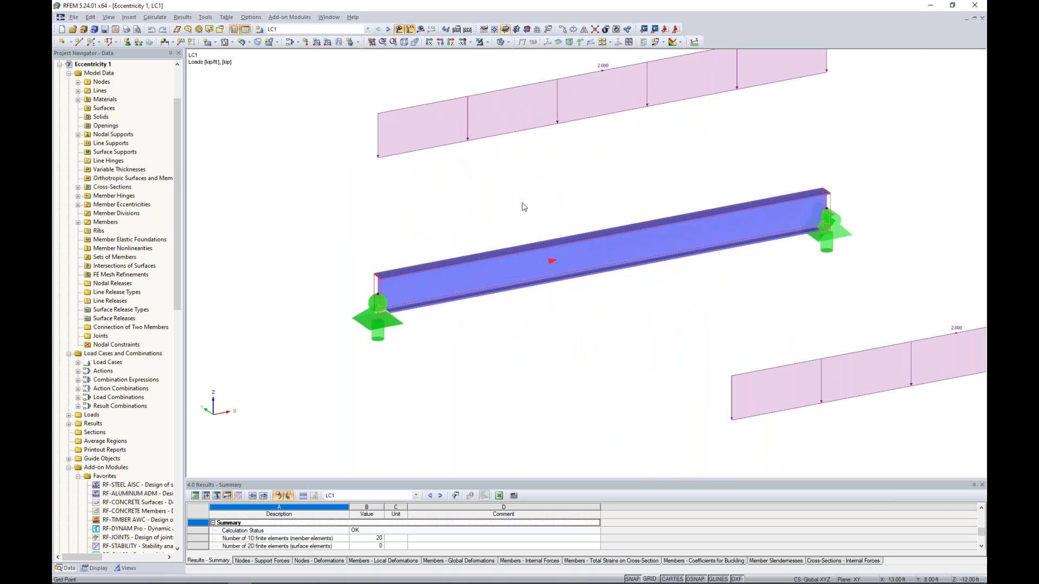
{"action": "left_click", "coordinate": [500, 42]}
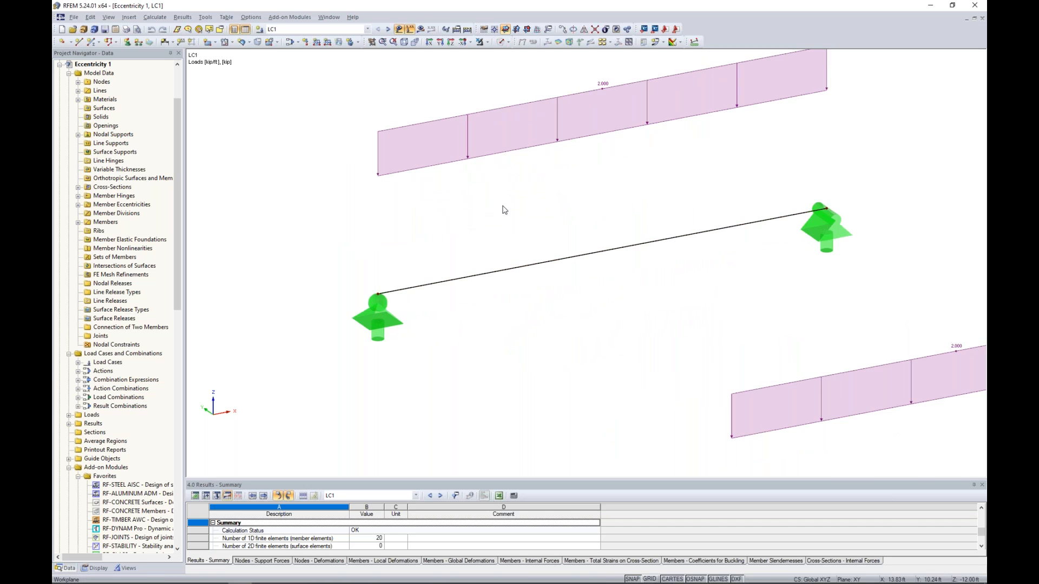
{"action": "left_click", "coordinate": [500, 42]}
{"action": "middle_click_drag", "start_coordinate": [663, 394], "coordinate": [371, 140]}
- Hide the nodal supports in the model display
{"action": "left_click", "coordinate": [96, 568]}
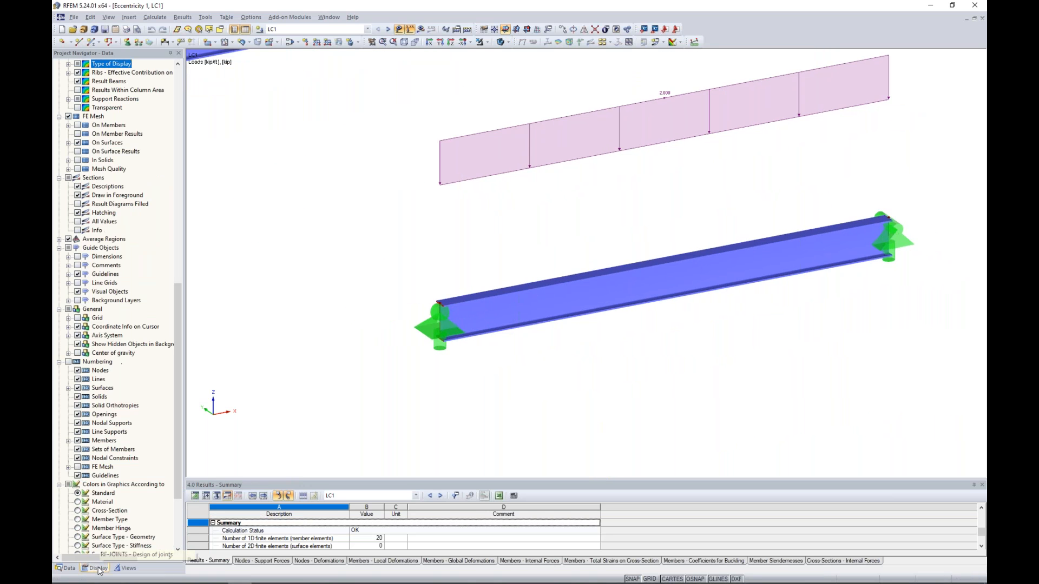
{"action": "scroll", "coordinate": [76, 173], "scroll_direction": "up", "scroll_amount": 18}
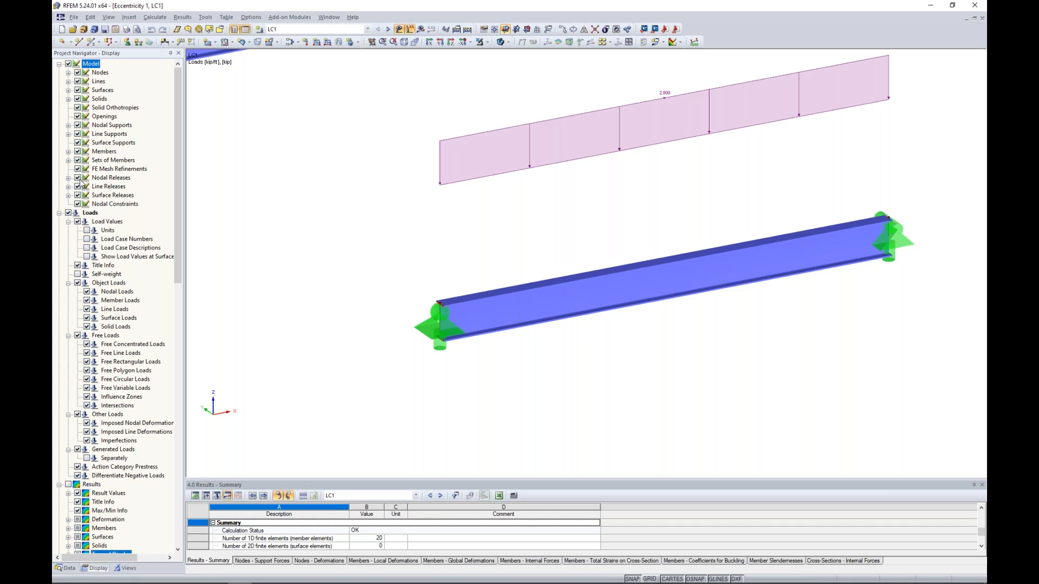
{"action": "left_click", "coordinate": [77, 125]}
- Review the member eccentricity assigned to beam member 2, including its global Z offsets, without changing anything
{"action": "double_click", "coordinate": [541, 292]}
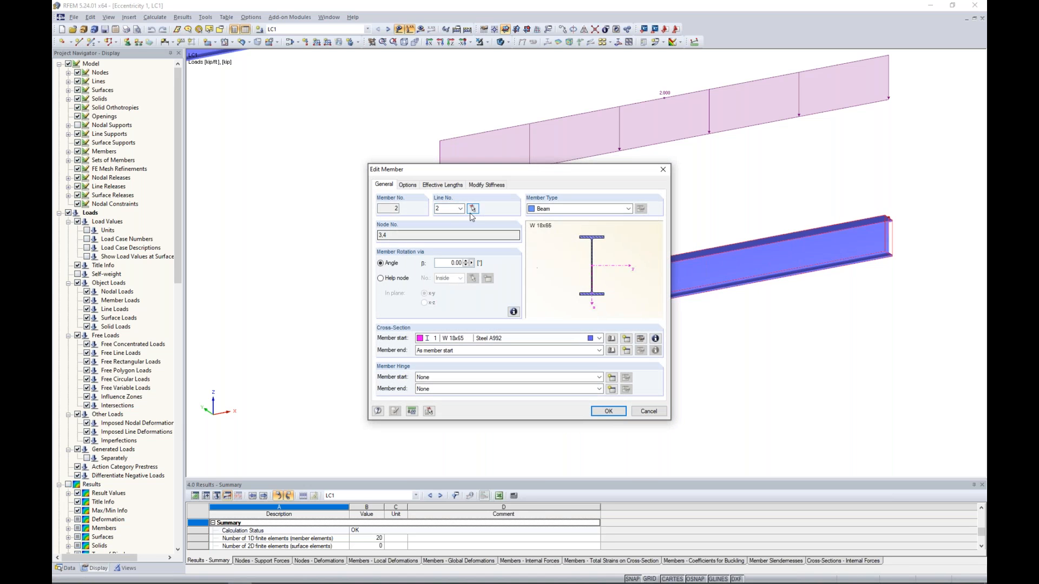
{"action": "left_click", "coordinate": [407, 184]}
{"action": "left_click", "coordinate": [530, 237]}
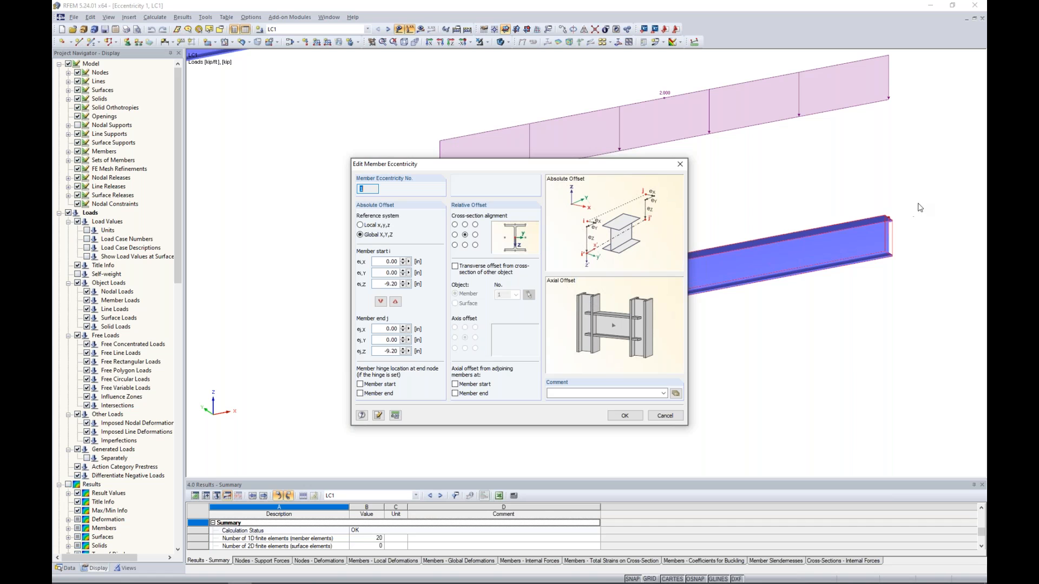
{"action": "left_click_drag", "start_coordinate": [385, 286], "coordinate": [398, 285]}
{"action": "left_click", "coordinate": [656, 417]}
{"action": "left_click", "coordinate": [656, 416]}
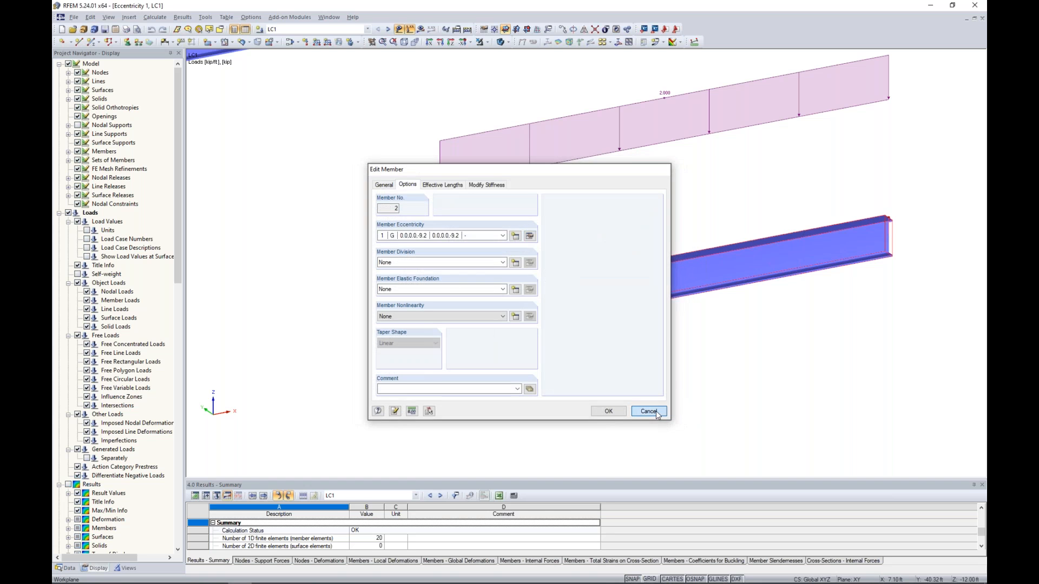
- Switch the model to wireframe display and bring both loaded beams into view
{"action": "left_click", "coordinate": [501, 43]}
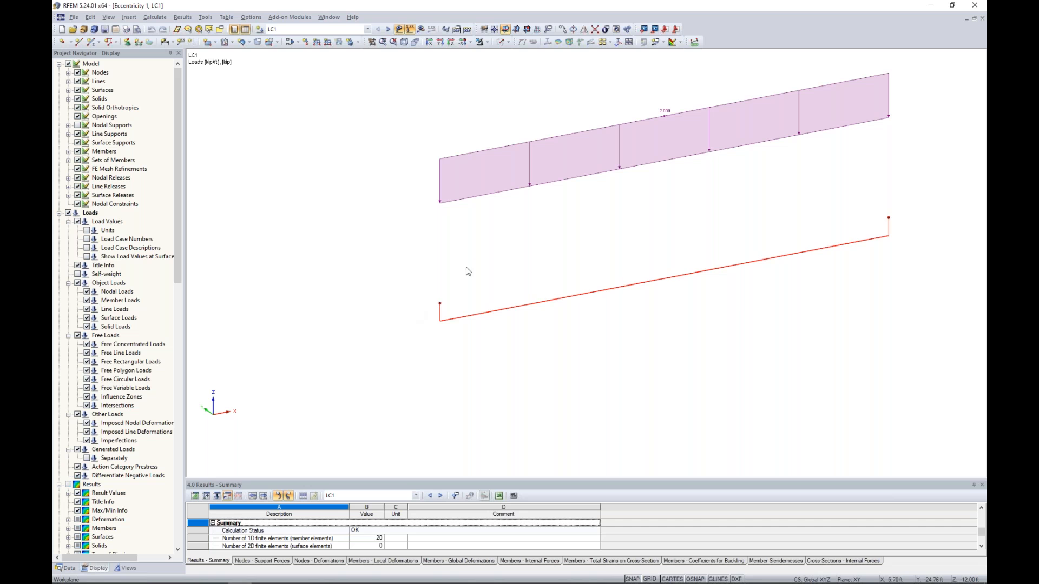
{"action": "scroll", "coordinate": [479, 262], "scroll_direction": "down", "scroll_amount": 3}
{"action": "middle_click_drag", "start_coordinate": [479, 262], "coordinate": [522, 306]}
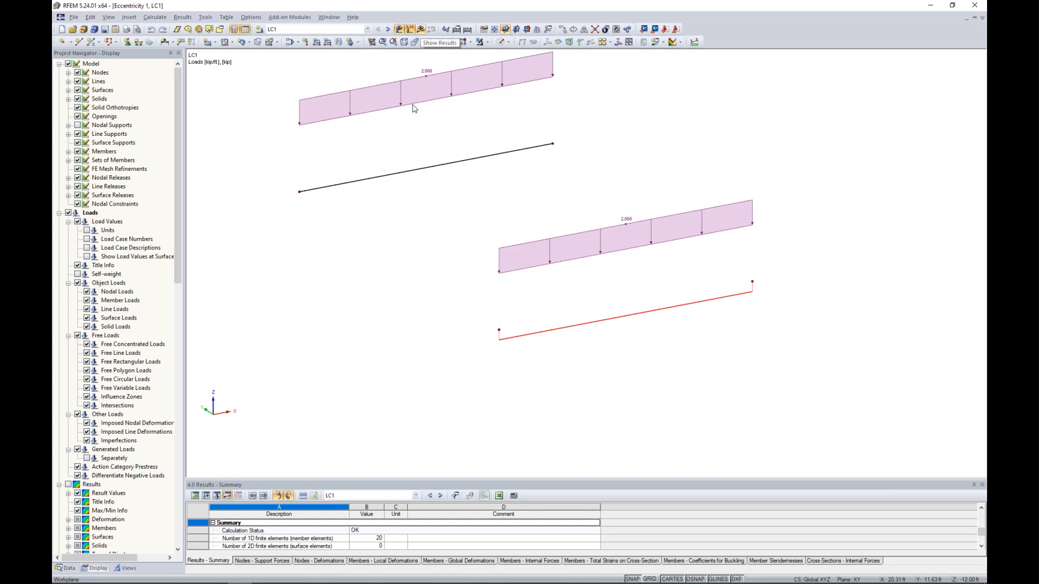
- Display the LC1 results and compare the My bending moment diagrams of the two beams
{"action": "left_click", "coordinate": [421, 29]}
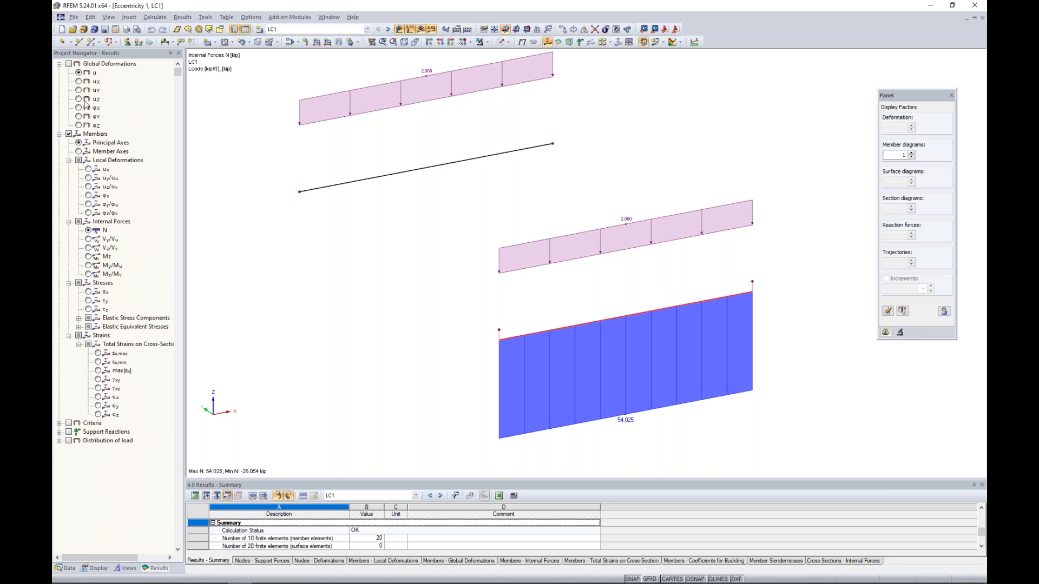
{"action": "left_click", "coordinate": [89, 265]}
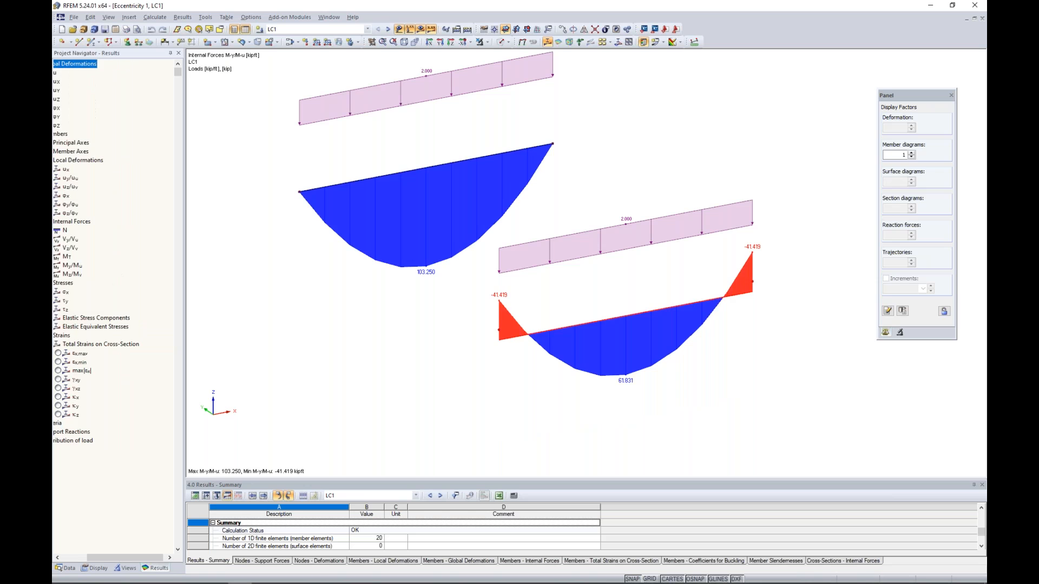
{"action": "middle_click_drag", "start_coordinate": [243, 287], "coordinate": [384, 313]}
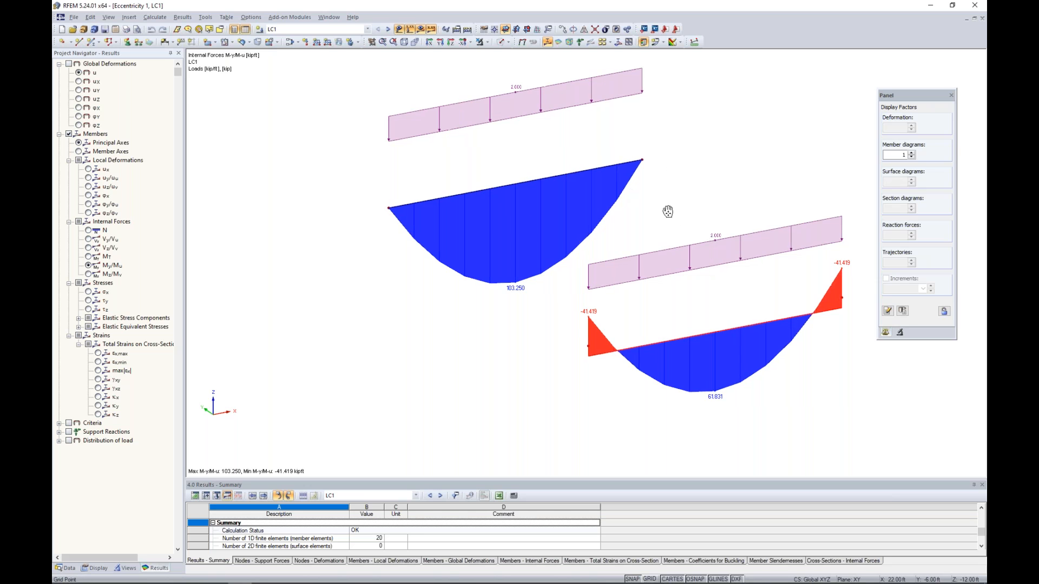
{"action": "middle_click_drag", "start_coordinate": [679, 219], "coordinate": [579, 165]}
{"action": "scroll", "coordinate": [592, 273], "scroll_direction": "up", "scroll_amount": 1}
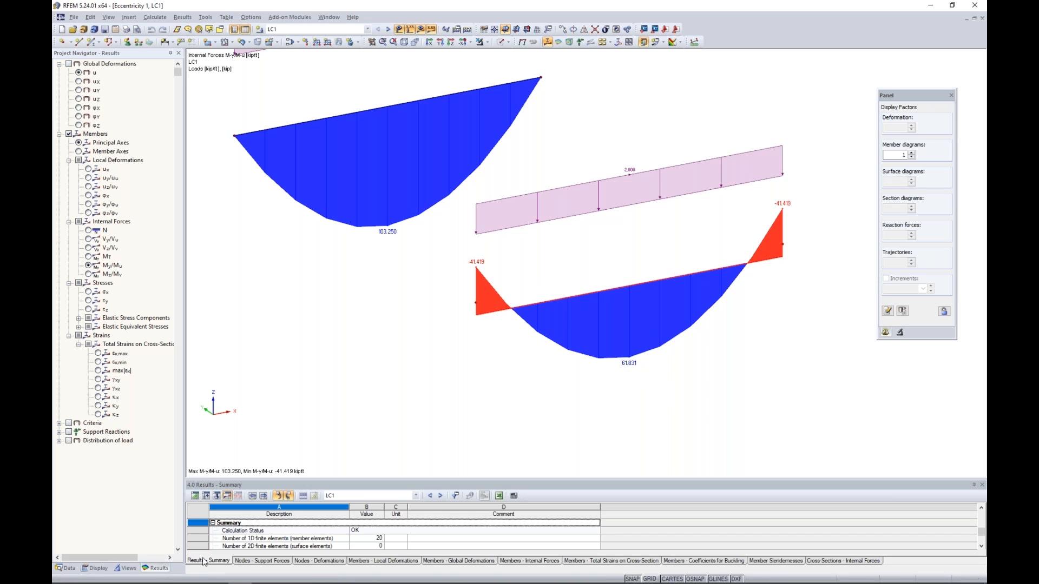
- Show the nodal supports again and render the members as solid sections alongside the moment diagrams
{"action": "left_click", "coordinate": [97, 568]}
{"action": "left_click", "coordinate": [77, 125]}
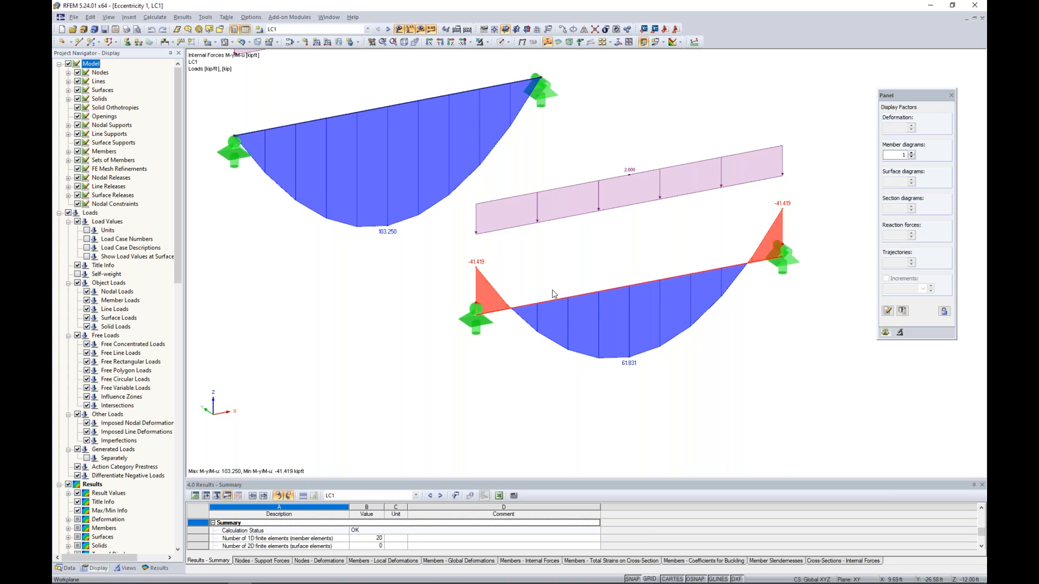
{"action": "left_click", "coordinate": [500, 42]}
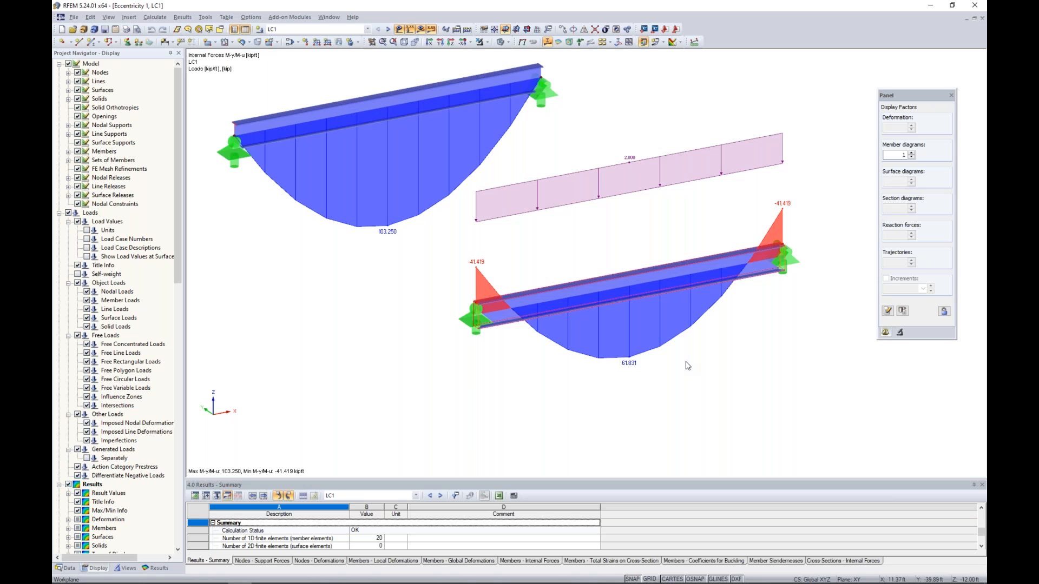
- Hide the results and bring the two braced frames with the 10 kip lateral loads into view
{"action": "scroll", "coordinate": [688, 366], "scroll_direction": "down", "scroll_amount": 3}
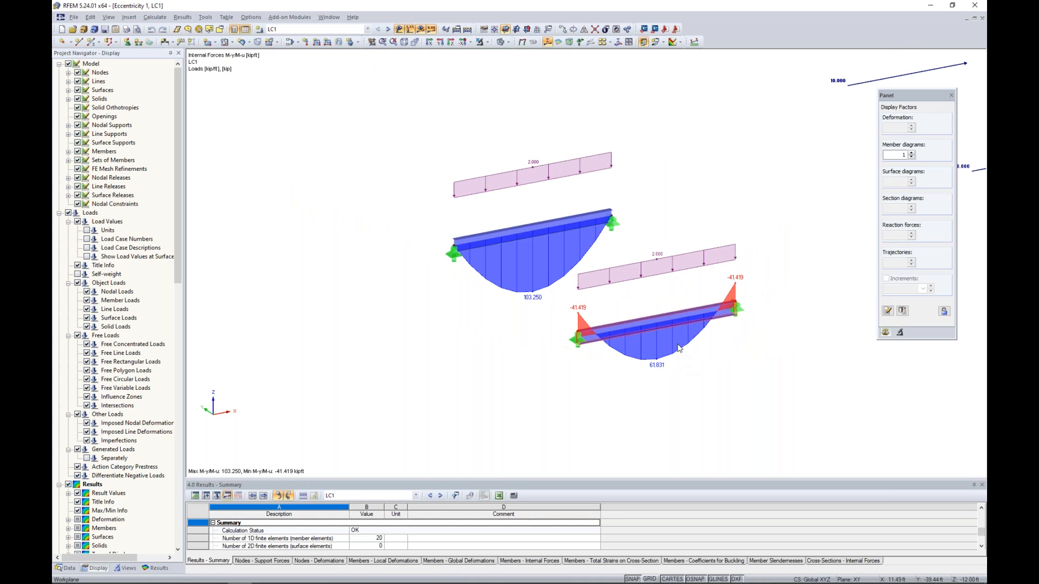
{"action": "left_click", "coordinate": [420, 33]}
{"action": "middle_click_drag", "start_coordinate": [881, 208], "coordinate": [363, 305]}
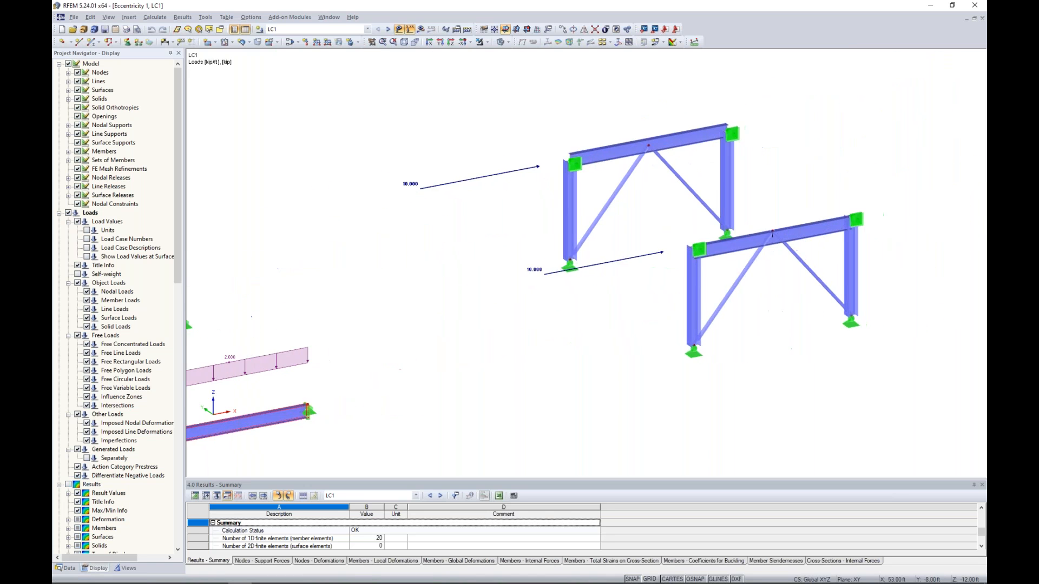
{"action": "middle_click_drag", "start_coordinate": [621, 325], "coordinate": [527, 328], "text": "ctrl"}
{"action": "scroll", "coordinate": [612, 301], "scroll_direction": "up", "scroll_amount": 2}
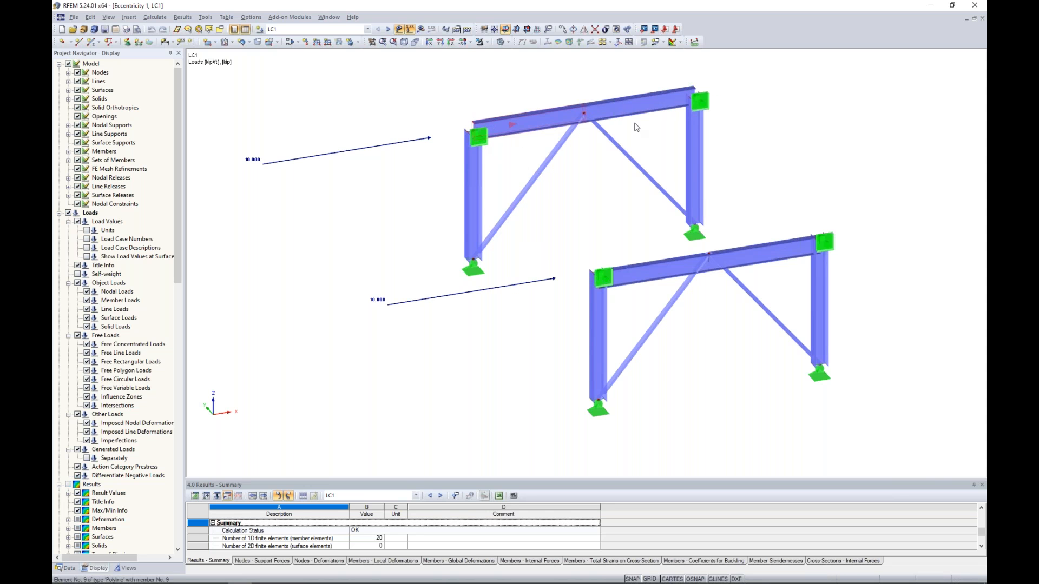
{"action": "middle_click_drag", "start_coordinate": [733, 155], "coordinate": [764, 192]}
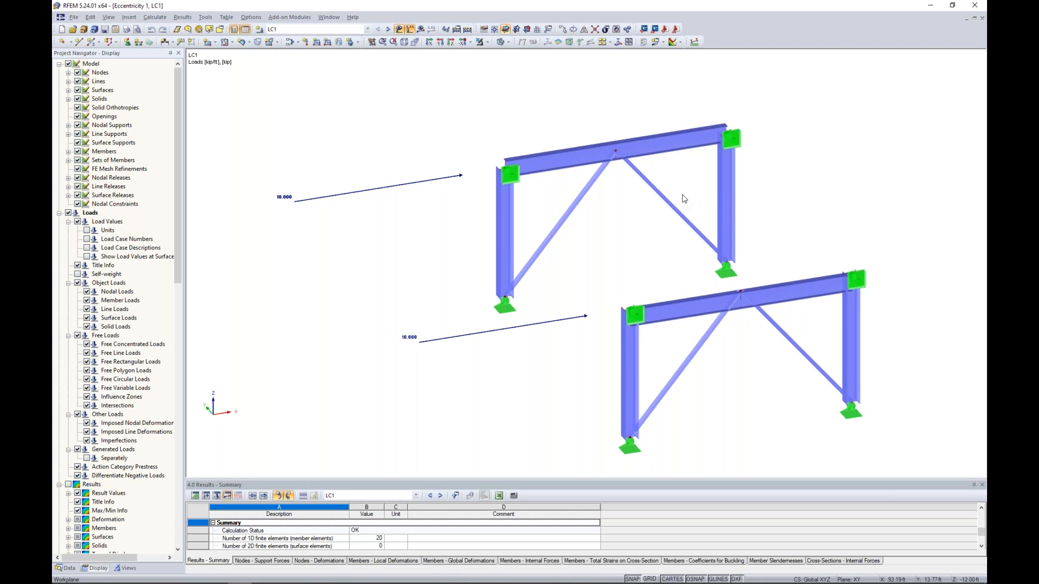
- Compare the wireframe and solid displays of the first braced frame
{"action": "left_click", "coordinate": [500, 41]}
{"action": "scroll", "coordinate": [595, 193], "scroll_direction": "up", "scroll_amount": 4}
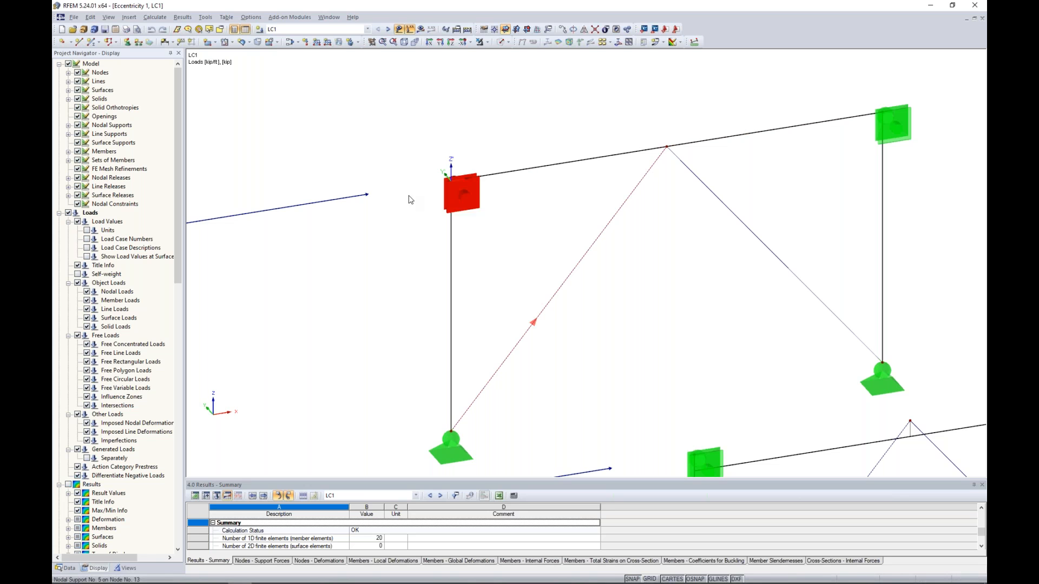
{"action": "left_click", "coordinate": [501, 42]}
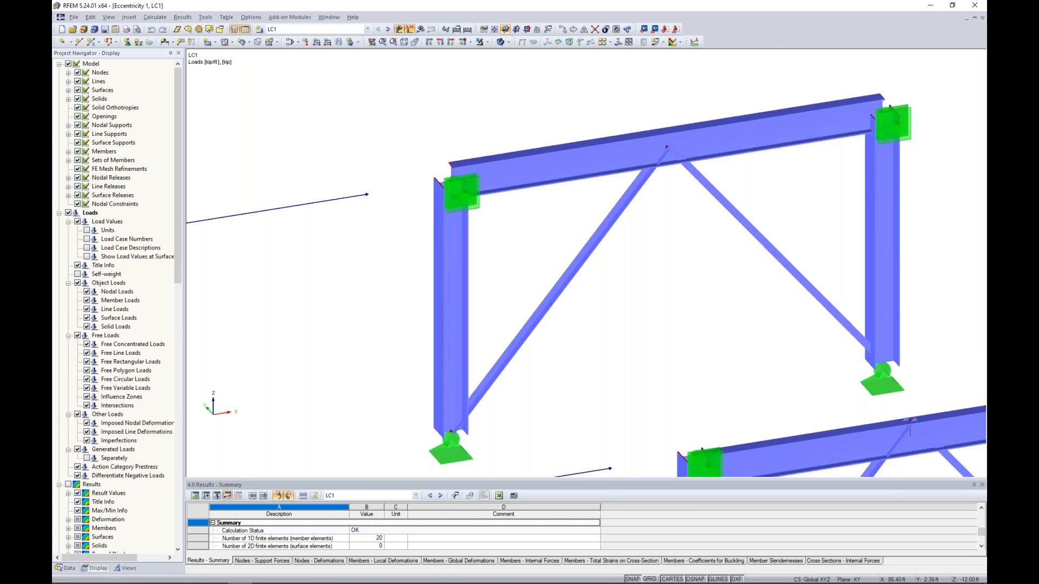
- Hide the nodal supports and examine how the second frame's beam meets its columns and braces
{"action": "middle_click_drag", "start_coordinate": [743, 361], "coordinate": [567, 146]}
{"action": "scroll", "coordinate": [632, 220], "scroll_direction": "down", "scroll_amount": 5}
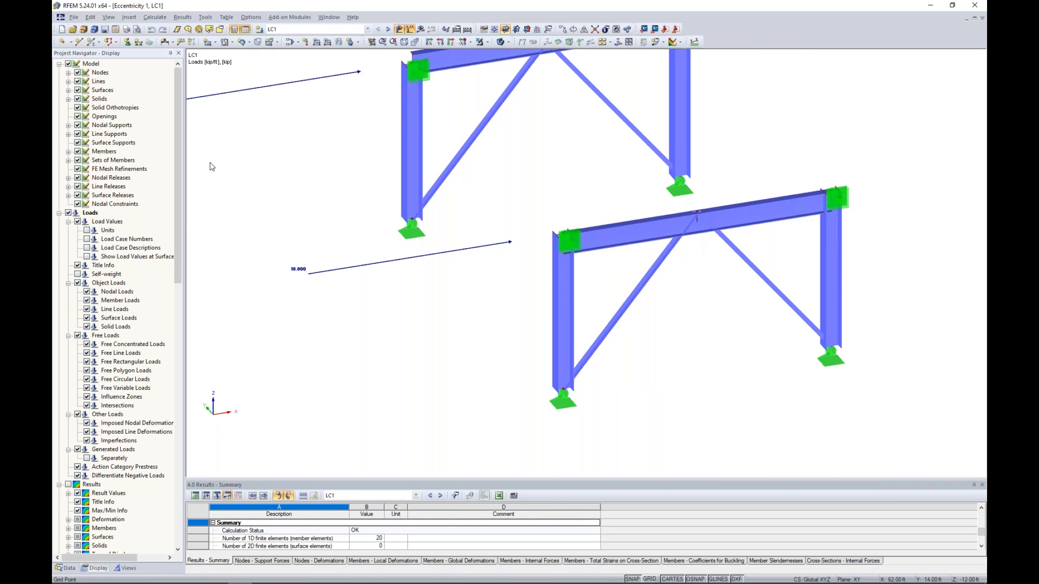
{"action": "left_click", "coordinate": [77, 125]}
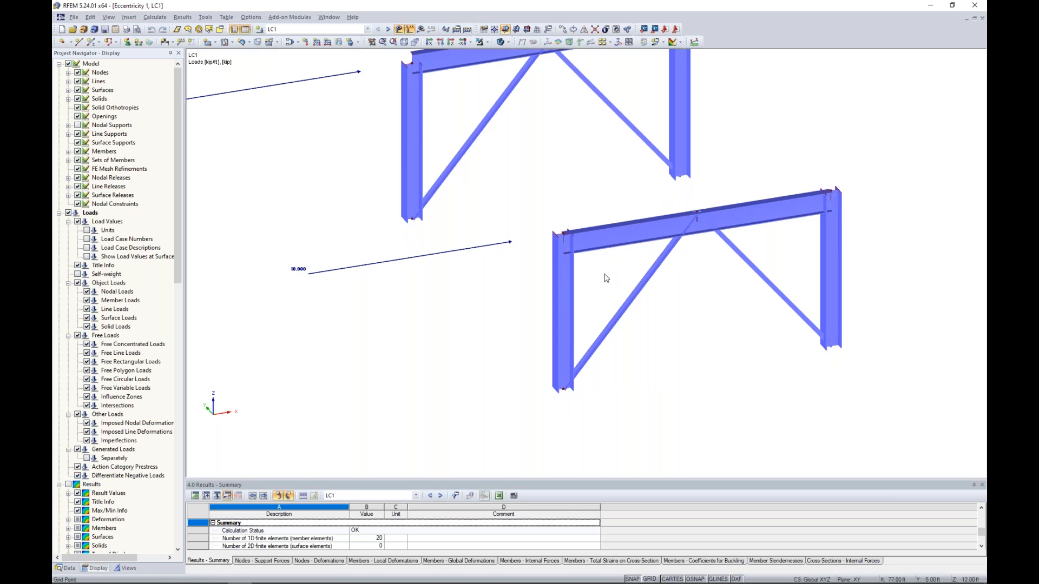
{"action": "scroll", "coordinate": [604, 276], "scroll_direction": "up", "scroll_amount": 3}
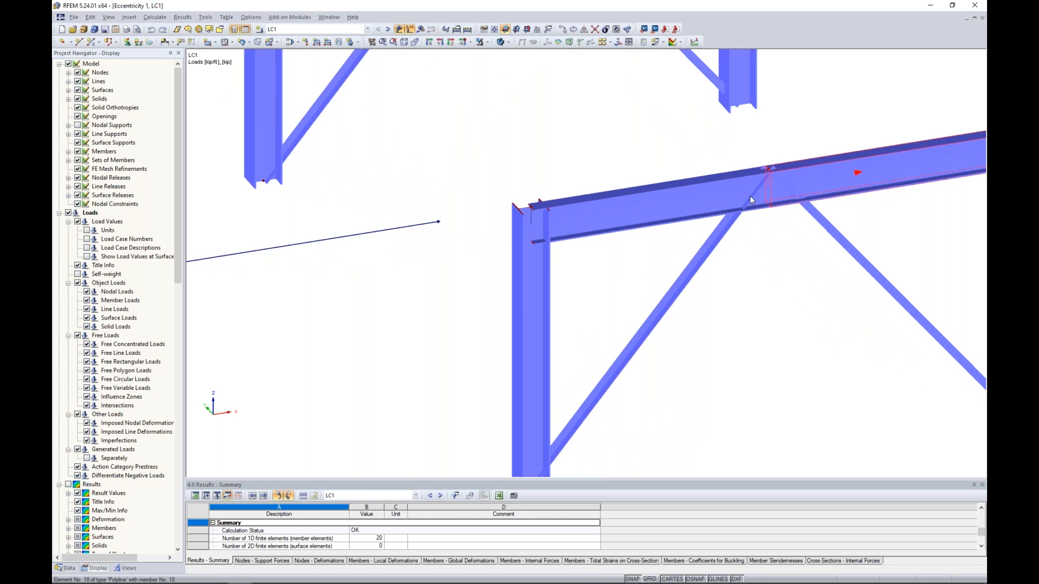
{"action": "scroll", "coordinate": [544, 207], "scroll_direction": "up", "scroll_amount": 1}
{"action": "scroll", "coordinate": [545, 207], "scroll_direction": "up", "scroll_amount": 2}
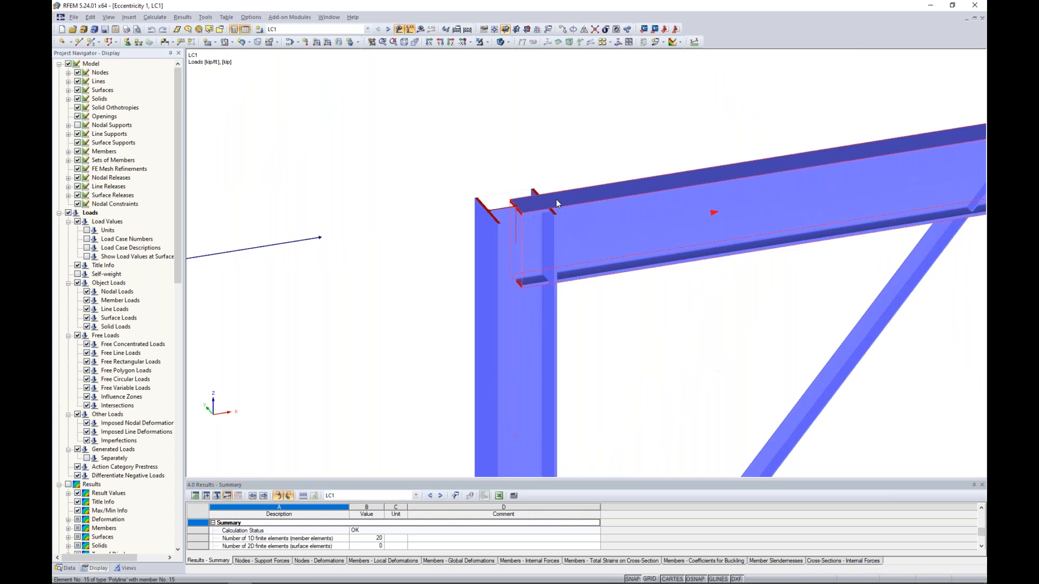
{"action": "scroll", "coordinate": [624, 289], "scroll_direction": "down", "scroll_amount": 5}
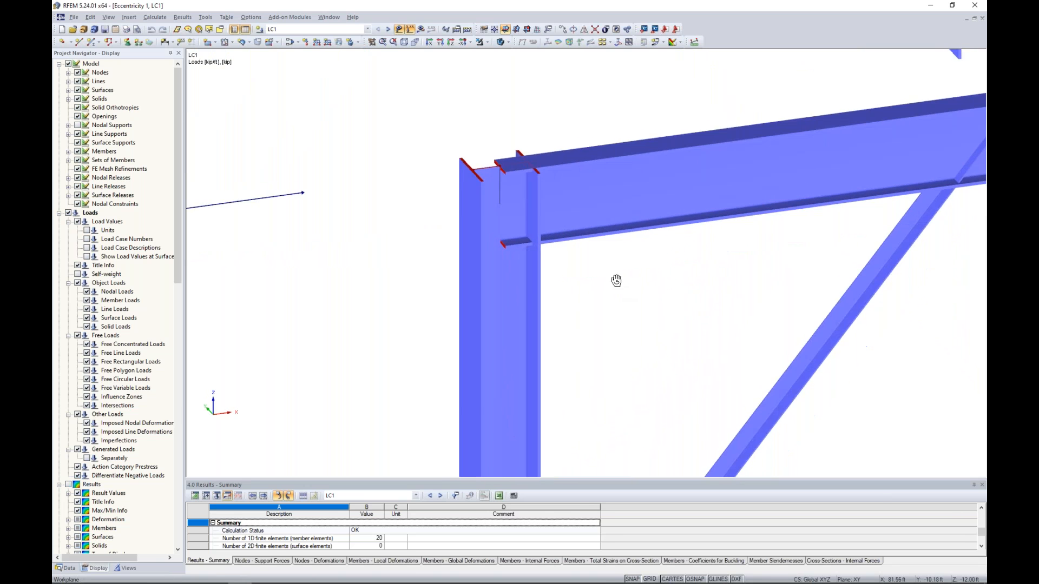
- Review the eccentricity of beam member 11, including its relative offset from another member's cross-section, without changing anything
{"action": "double_click", "coordinate": [625, 232]}
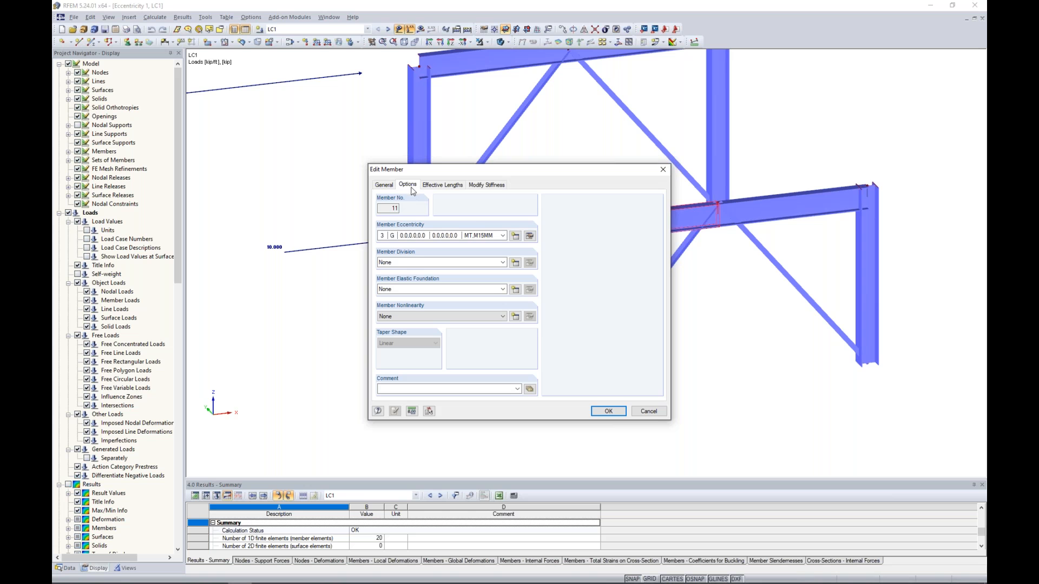
{"action": "left_click", "coordinate": [529, 236]}
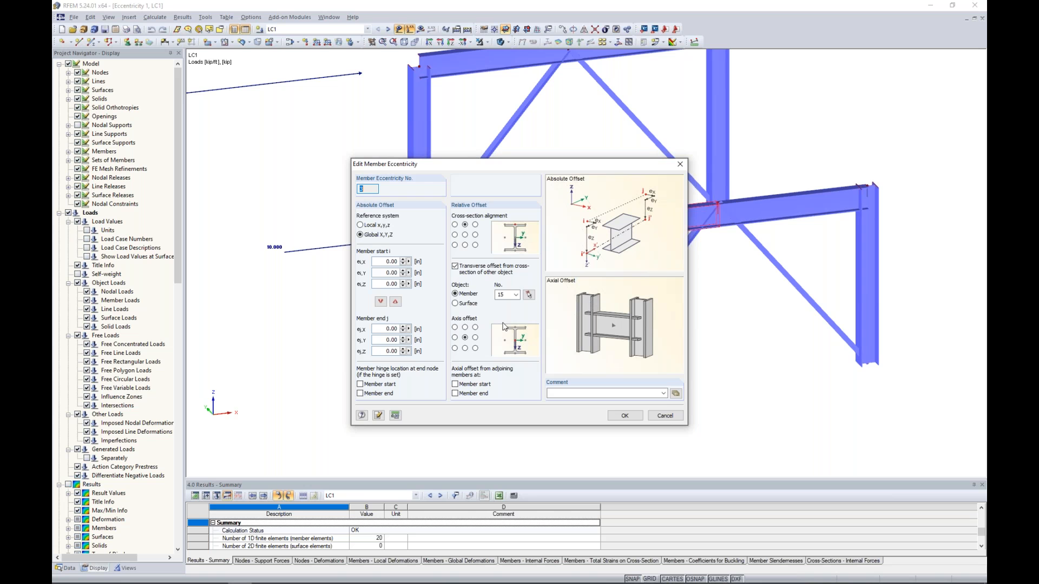
{"action": "left_click", "coordinate": [662, 417]}
{"action": "left_click", "coordinate": [660, 414]}
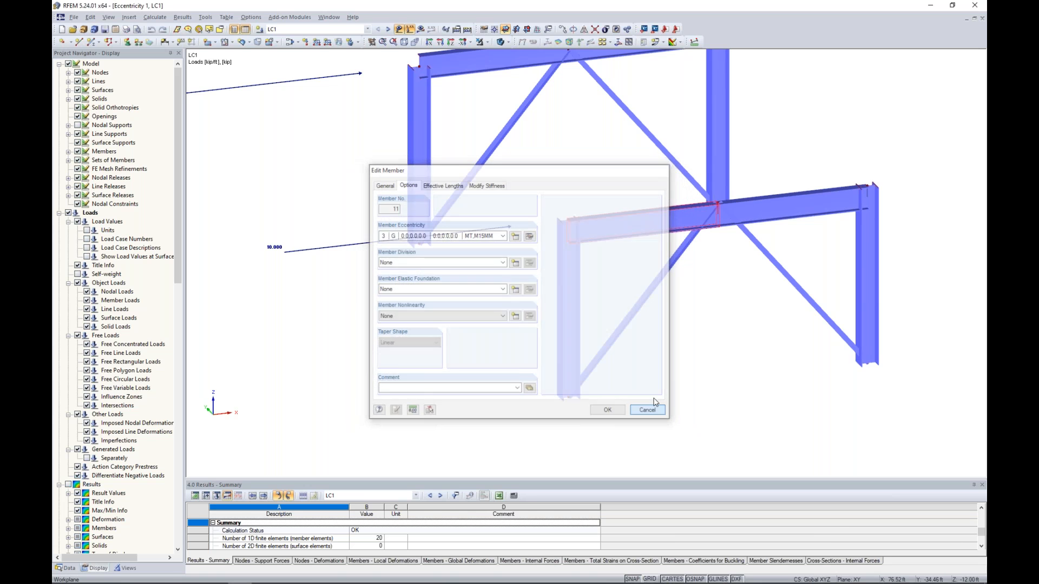
- Examine the second frame's beam offset at the column and brace joints, switching from solid to wireframe display
{"action": "scroll", "coordinate": [572, 238], "scroll_direction": "up", "scroll_amount": 4}
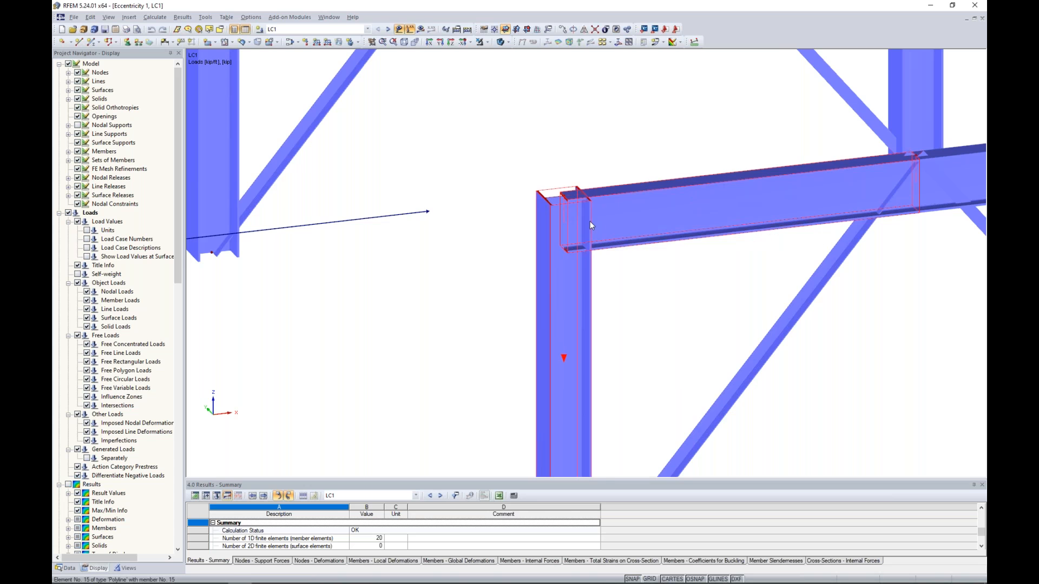
{"action": "scroll", "coordinate": [590, 222], "scroll_direction": "down", "scroll_amount": 5}
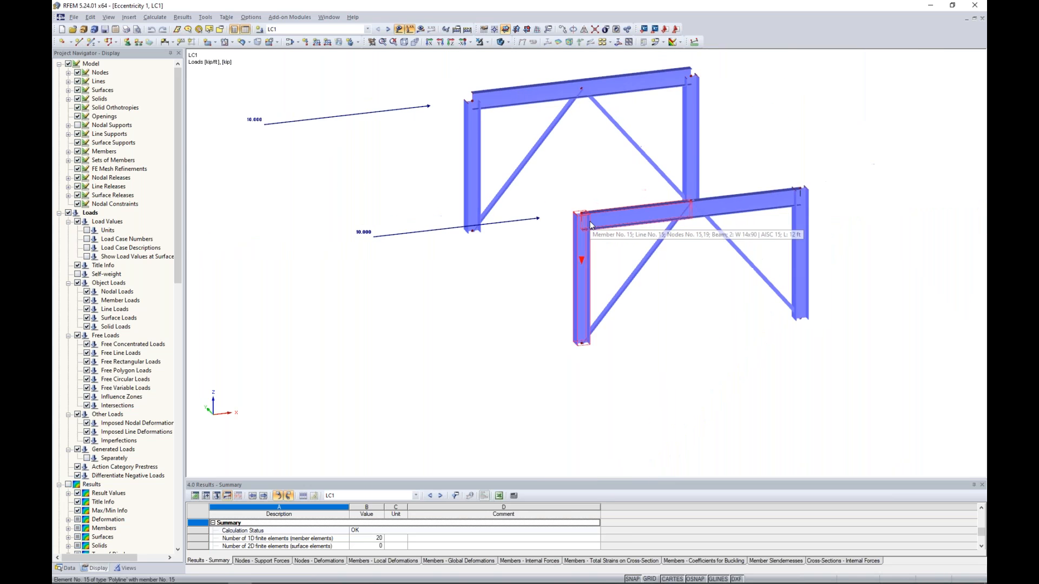
{"action": "left_click", "coordinate": [502, 41]}
{"action": "scroll", "coordinate": [578, 275], "scroll_direction": "up", "scroll_amount": 3}
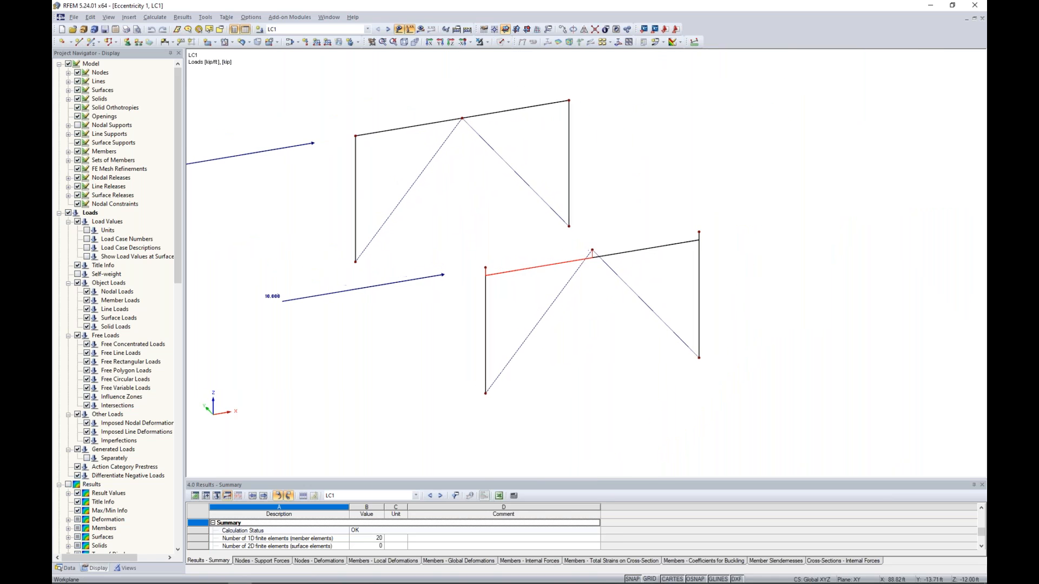
{"action": "scroll", "coordinate": [471, 276], "scroll_direction": "up", "scroll_amount": 3}
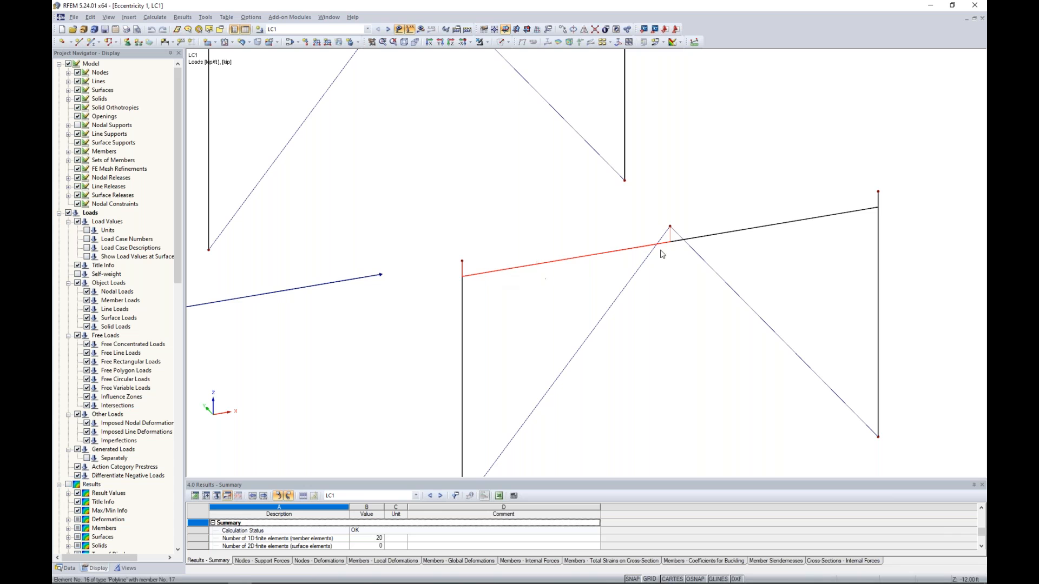
{"action": "scroll", "coordinate": [579, 262], "scroll_direction": "down", "scroll_amount": 2}
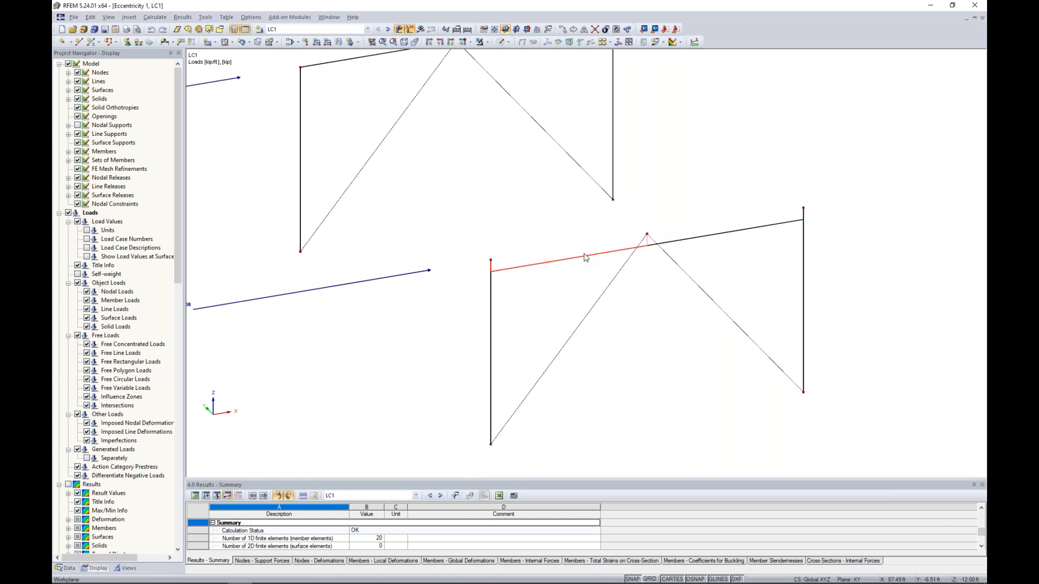
{"action": "scroll", "coordinate": [552, 228], "scroll_direction": "down", "scroll_amount": 2}
- Display the results for both braced frames and compare their axial force N and shear force Vz diagrams
{"action": "middle_click_drag", "start_coordinate": [495, 223], "coordinate": [549, 239]}
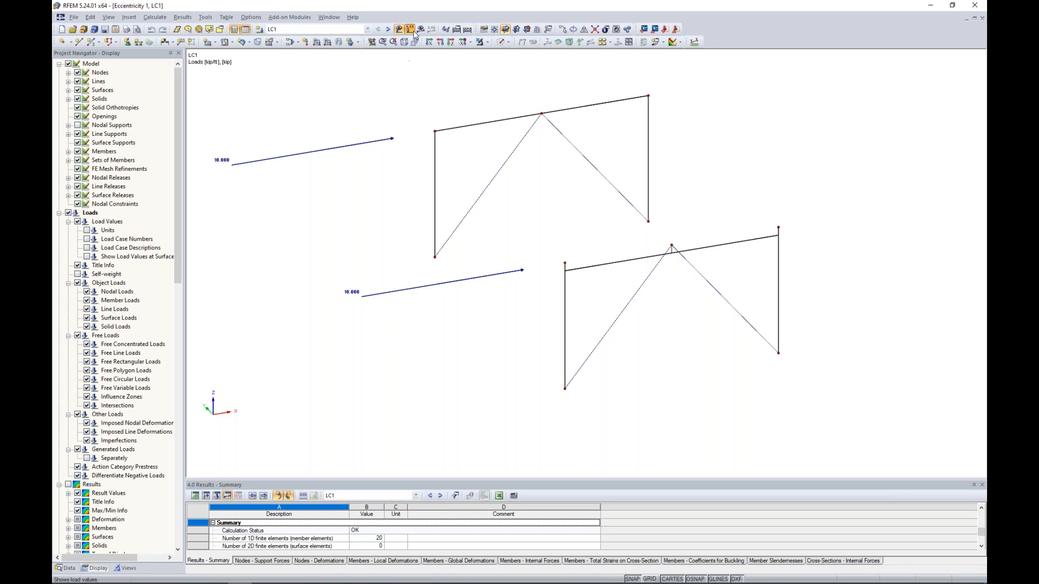
{"action": "left_click", "coordinate": [432, 29]}
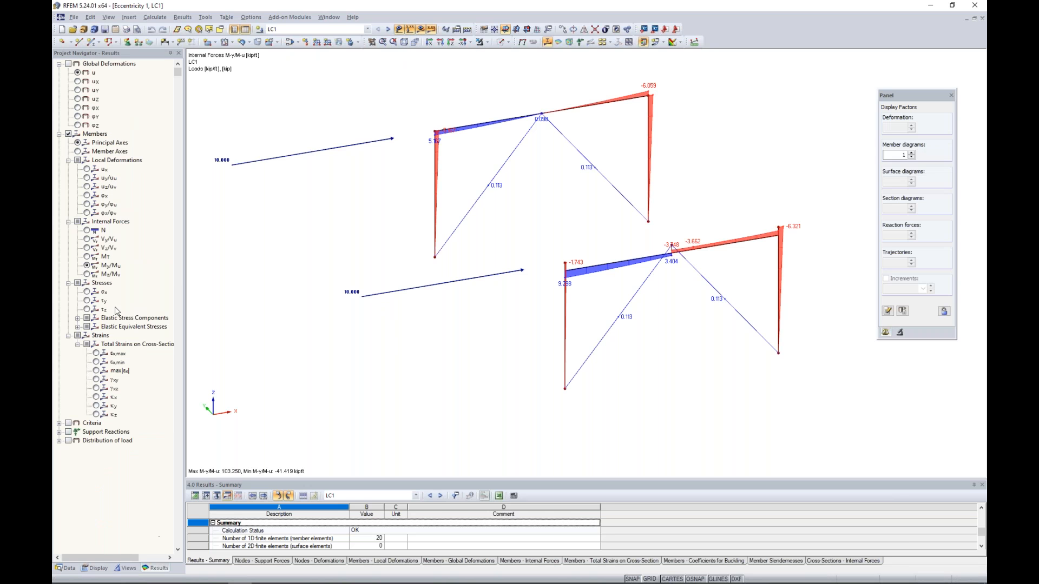
{"action": "left_click", "coordinate": [87, 230]}
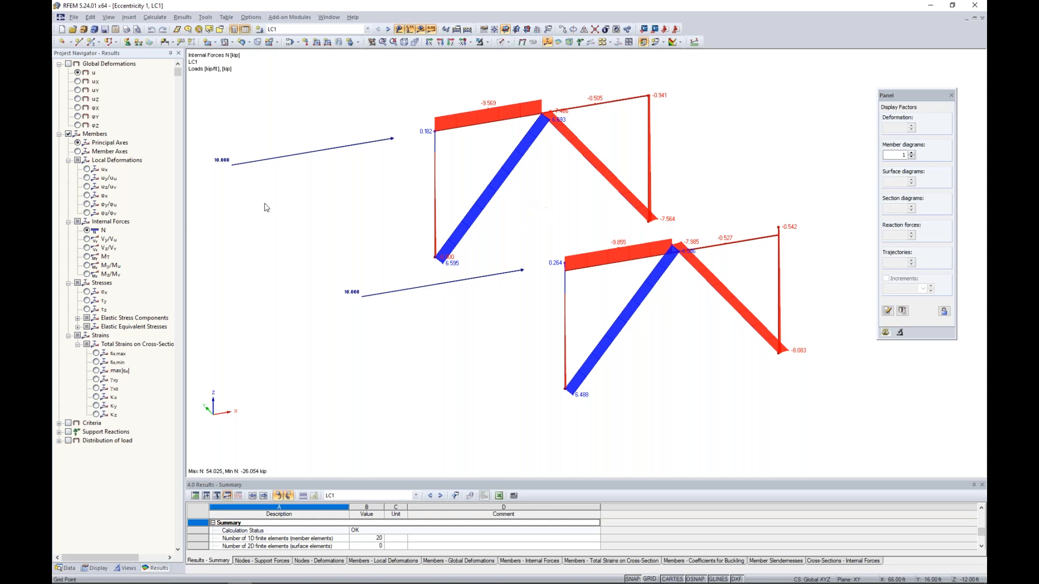
{"action": "left_click", "coordinate": [88, 248]}
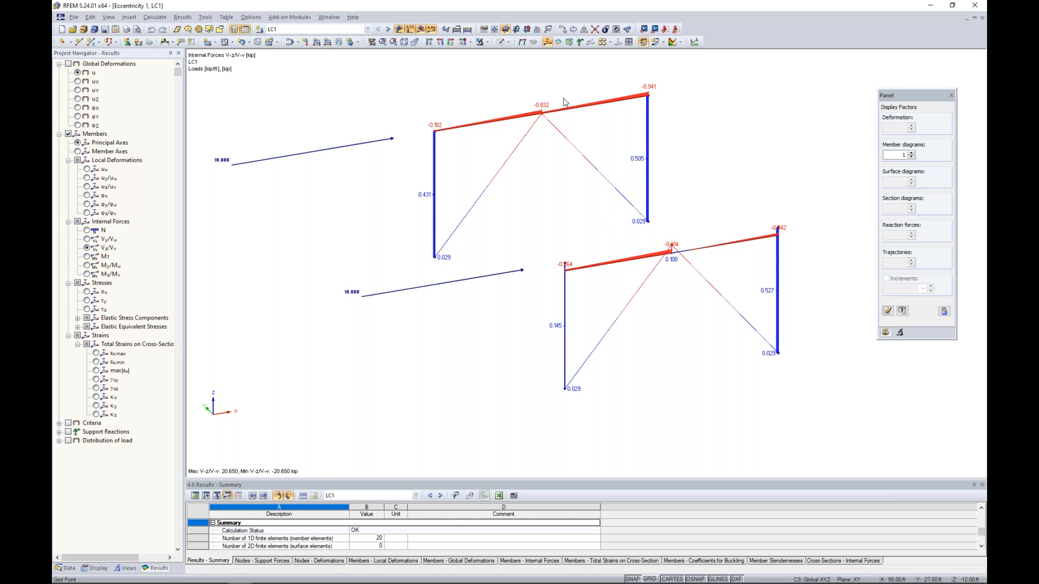
- Show the My bending moments and isolate the horizontal beams of both frames in visibility mode
{"action": "left_click", "coordinate": [88, 266]}
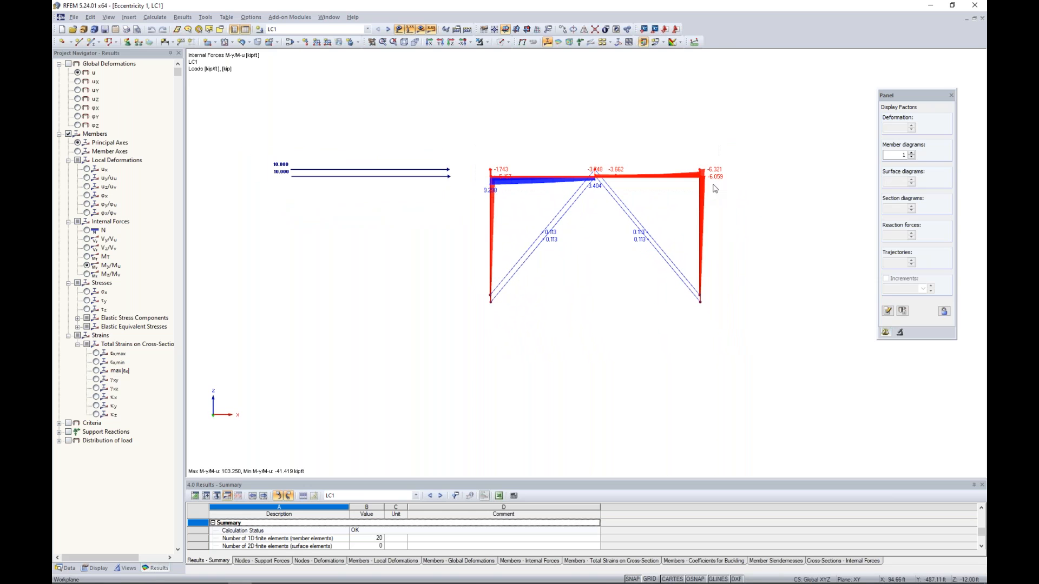
{"action": "left_click", "coordinate": [488, 43]}
{"action": "left_click", "coordinate": [492, 56]}
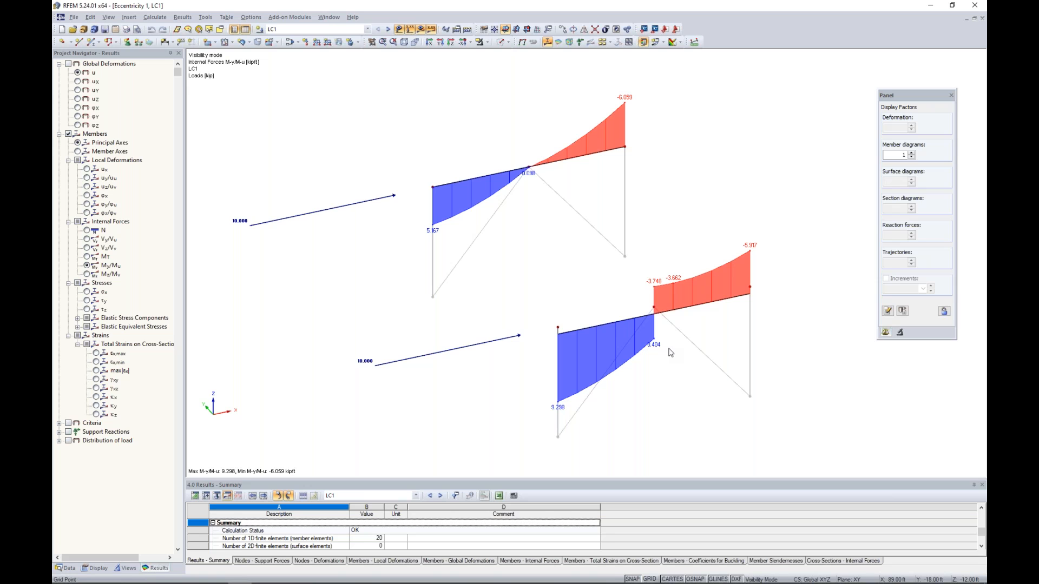
- Hide the result diagrams and return the isolated frame beams to solid display
{"action": "scroll", "coordinate": [671, 353], "scroll_direction": "down", "scroll_amount": 1}
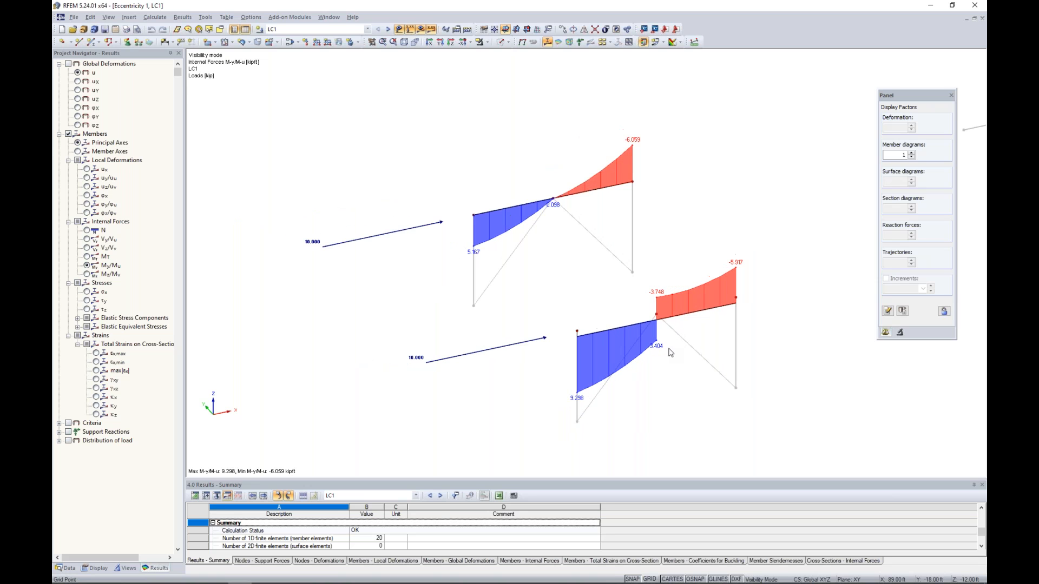
{"action": "left_click", "coordinate": [431, 29]}
{"action": "left_click", "coordinate": [497, 43]}
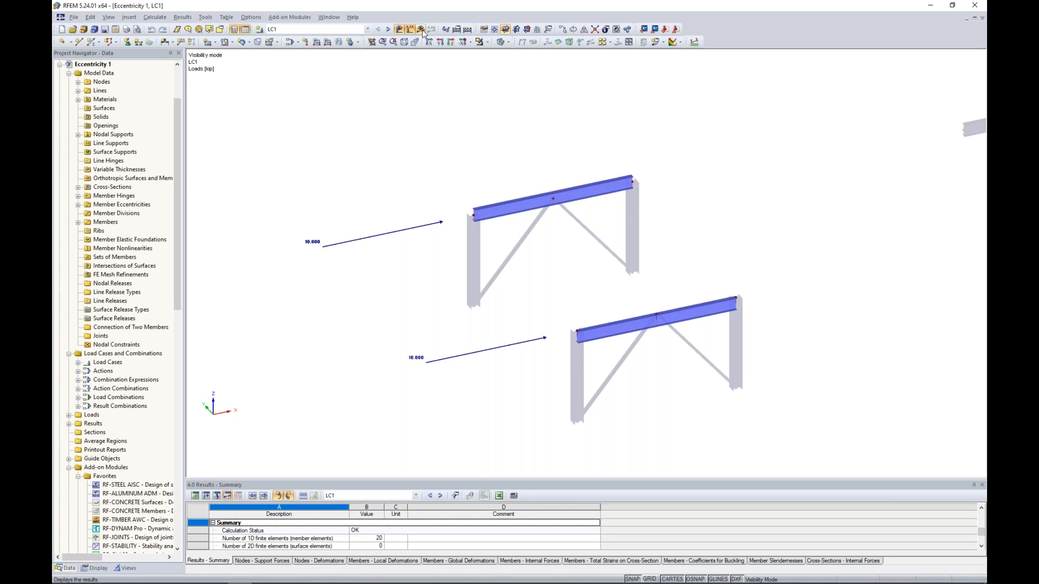
- Cancel the visibility mode to restore the full model, and turn on the display of nodal supports
{"action": "left_click", "coordinate": [486, 42]}
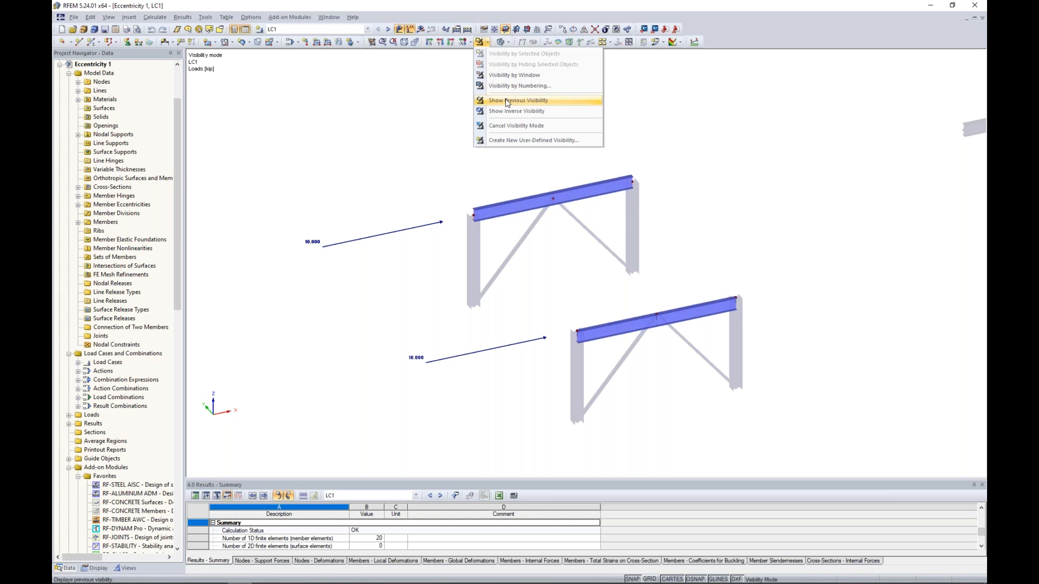
{"action": "left_click", "coordinate": [516, 125]}
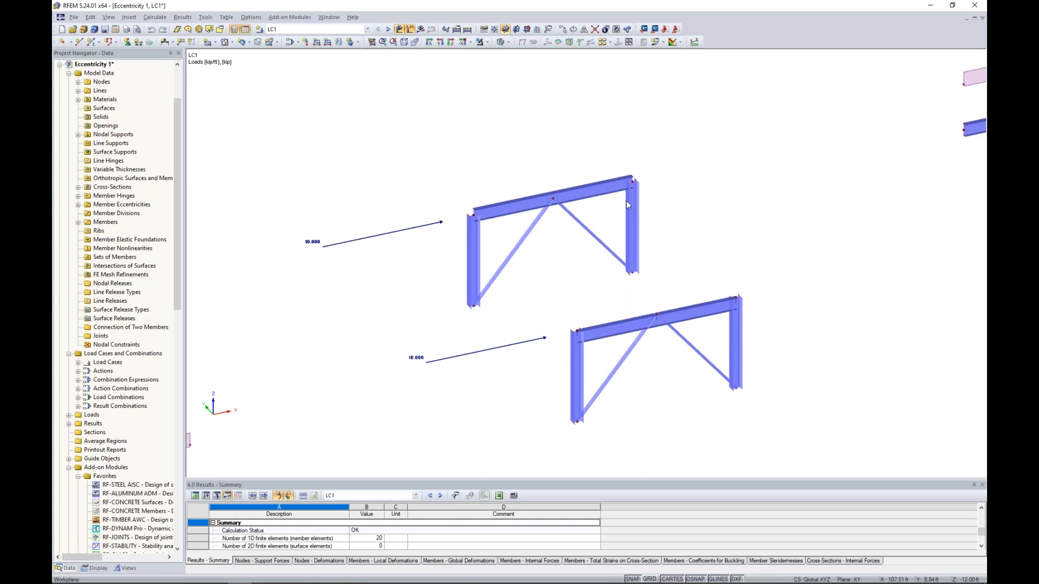
{"action": "left_click", "coordinate": [95, 568]}
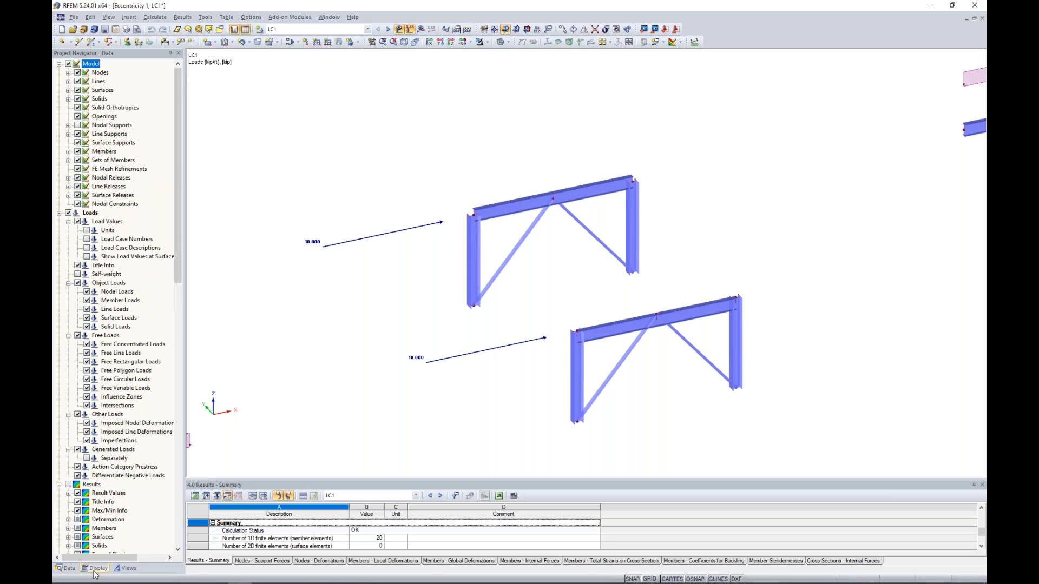
{"action": "left_click", "coordinate": [80, 125]}
- Examine the beam-to-column joint of the first T-shaped frame, switching from solid to wireframe display
{"action": "middle_click_drag", "start_coordinate": [827, 244], "coordinate": [401, 318]}
{"action": "middle_click_drag", "start_coordinate": [541, 315], "coordinate": [502, 316]}
{"action": "scroll", "coordinate": [509, 293], "scroll_direction": "up", "scroll_amount": 3}
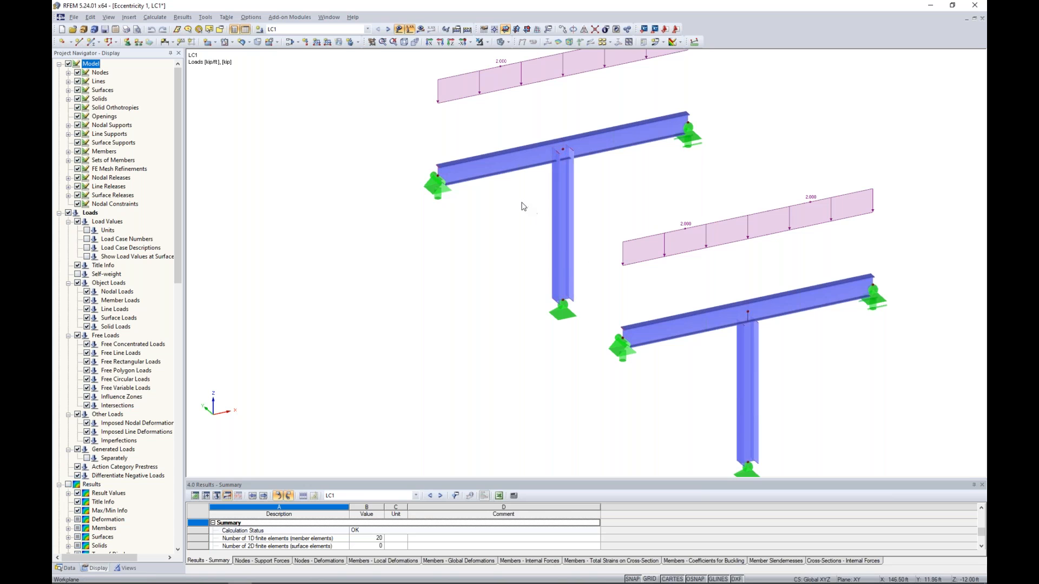
{"action": "scroll", "coordinate": [521, 192], "scroll_direction": "up", "scroll_amount": 1}
{"action": "scroll", "coordinate": [521, 191], "scroll_direction": "up", "scroll_amount": 2}
{"action": "middle_click_drag", "start_coordinate": [521, 191], "coordinate": [522, 287]}
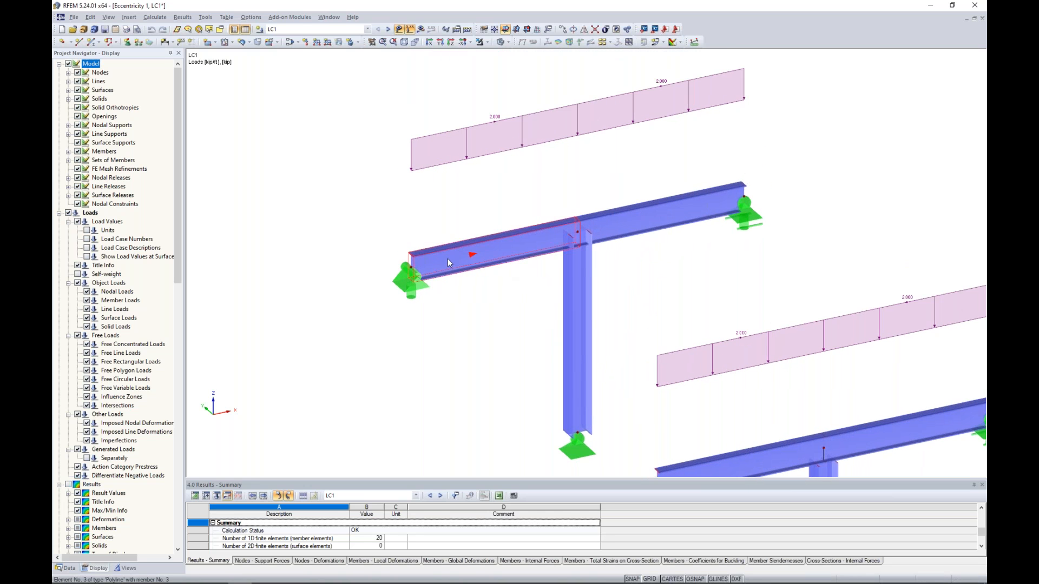
{"action": "scroll", "coordinate": [519, 297], "scroll_direction": "up", "scroll_amount": 3}
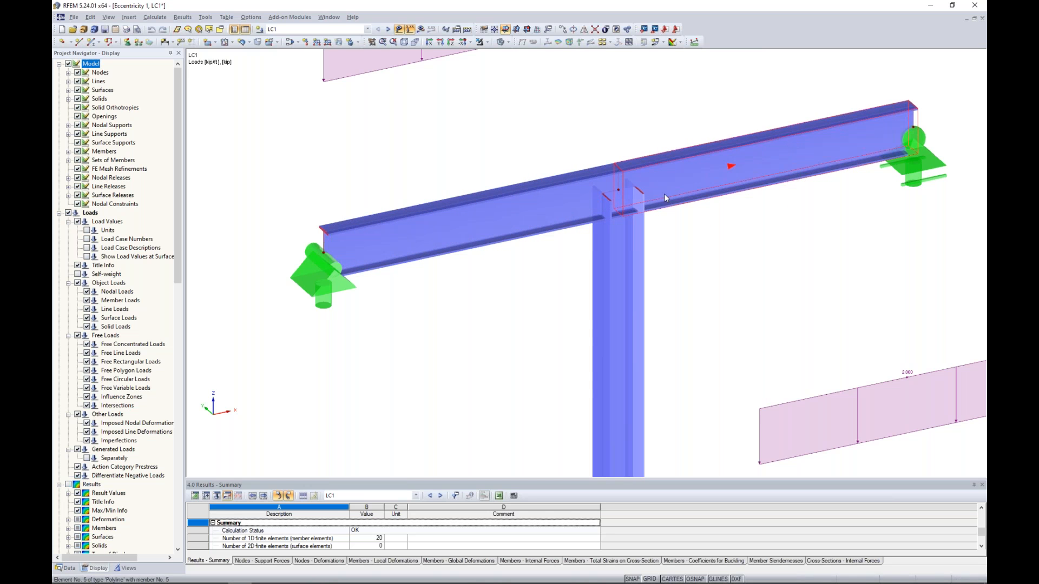
{"action": "left_click", "coordinate": [501, 42]}
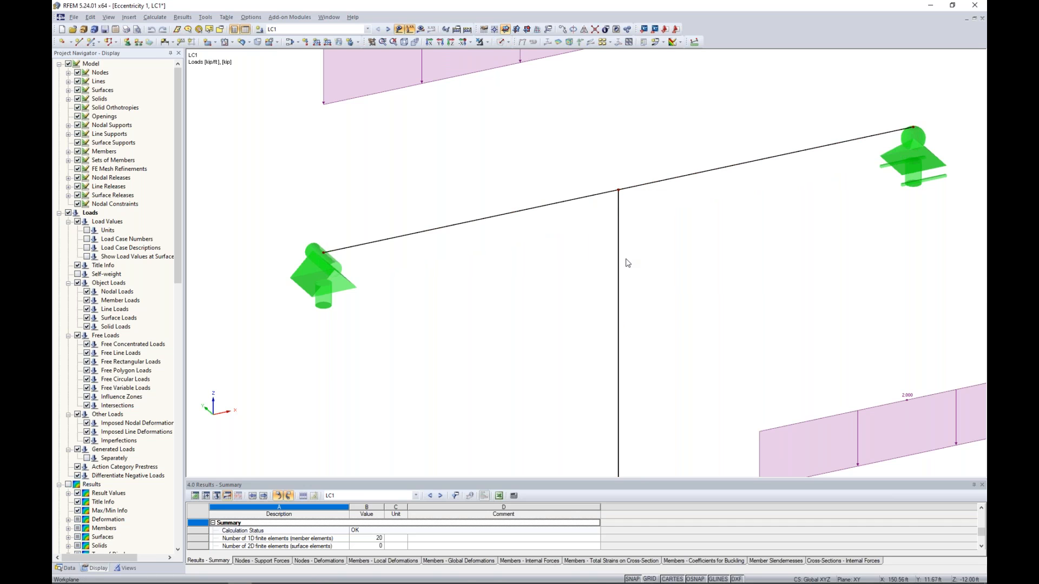
{"action": "scroll", "coordinate": [543, 260], "scroll_direction": "down", "scroll_amount": 1}
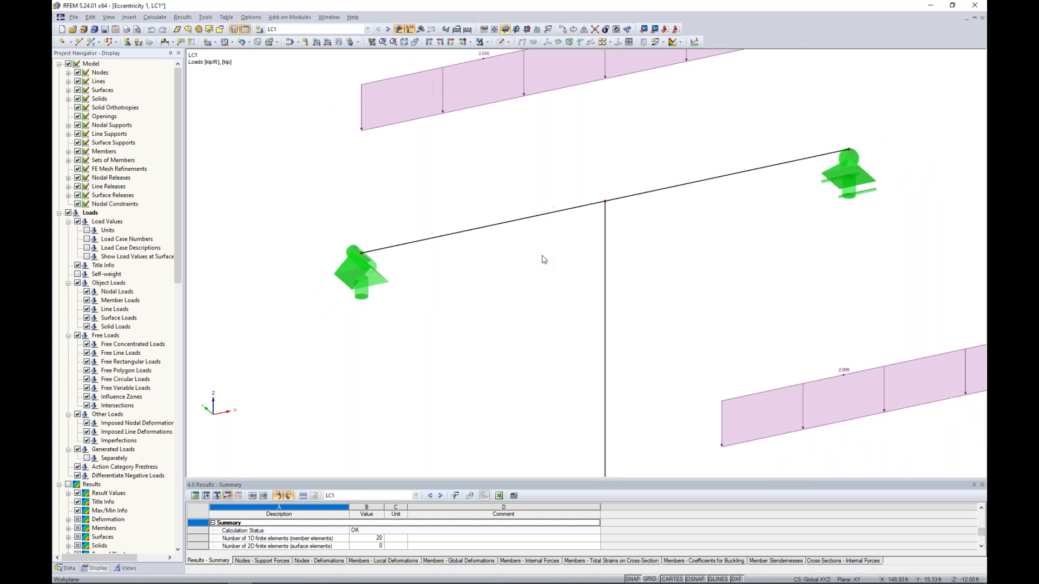
{"action": "scroll", "coordinate": [543, 260], "scroll_direction": "down", "scroll_amount": 1}
- Return to solid display and review the second T-shaped frame's column eccentricity, including its axial offset settings, without changing it
{"action": "middle_click_drag", "start_coordinate": [536, 287], "coordinate": [409, 142]}
{"action": "middle_click_drag", "start_coordinate": [570, 289], "coordinate": [472, 204]}
{"action": "left_click", "coordinate": [501, 42]}
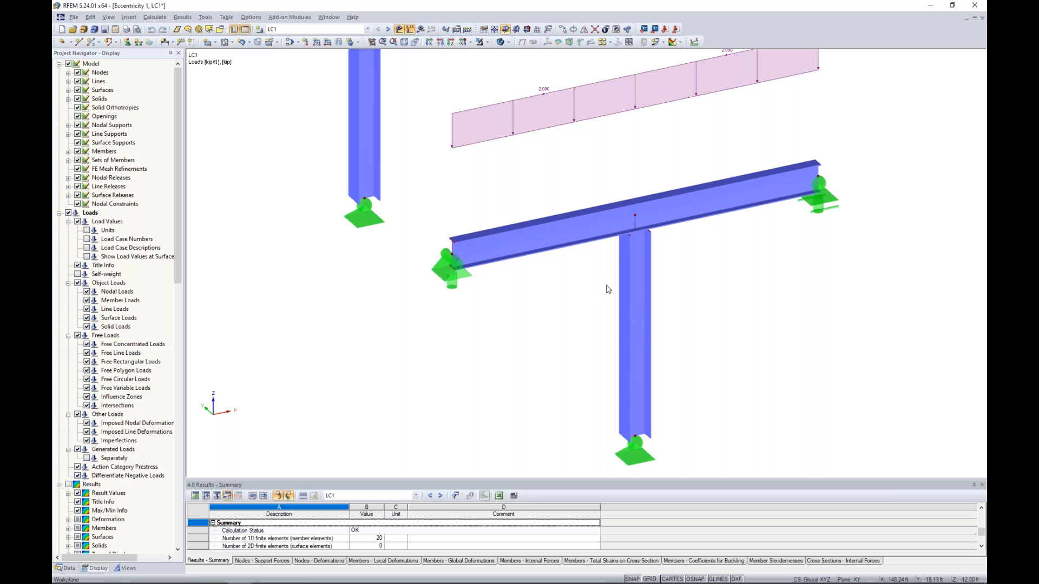
{"action": "scroll", "coordinate": [607, 290], "scroll_direction": "up", "scroll_amount": 2}
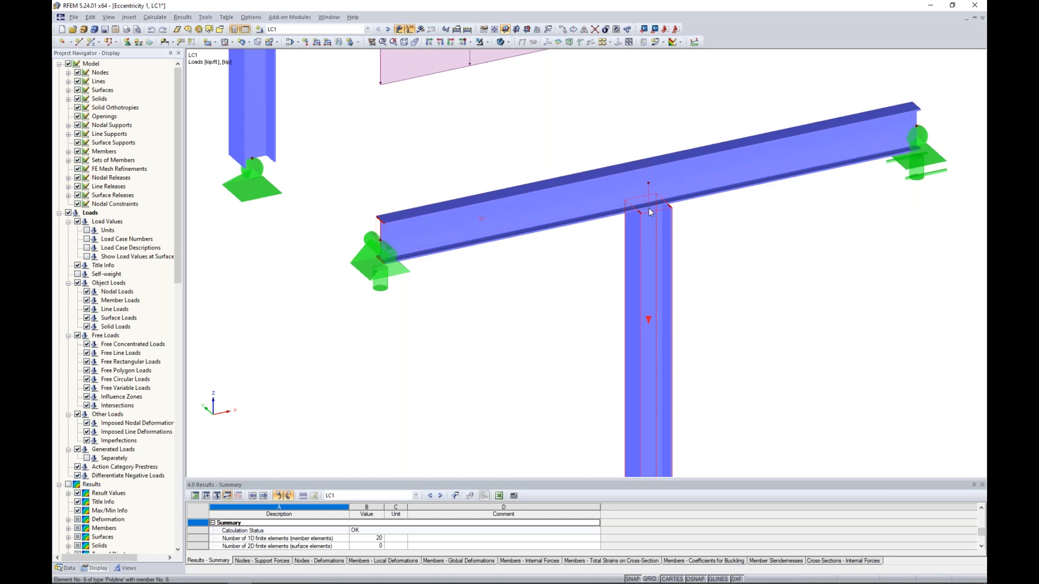
{"action": "double_click", "coordinate": [654, 239]}
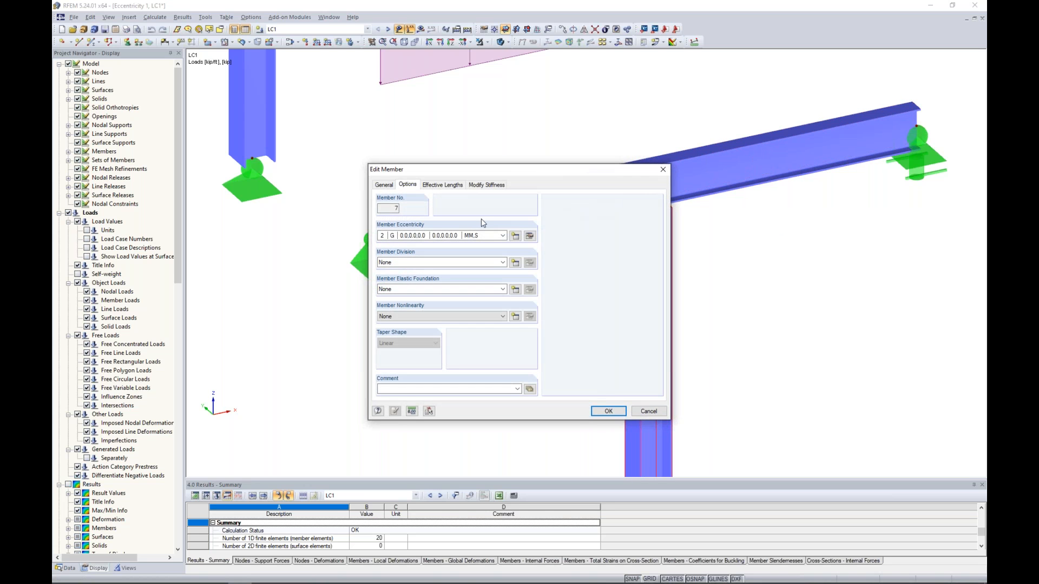
{"action": "left_click", "coordinate": [530, 236]}
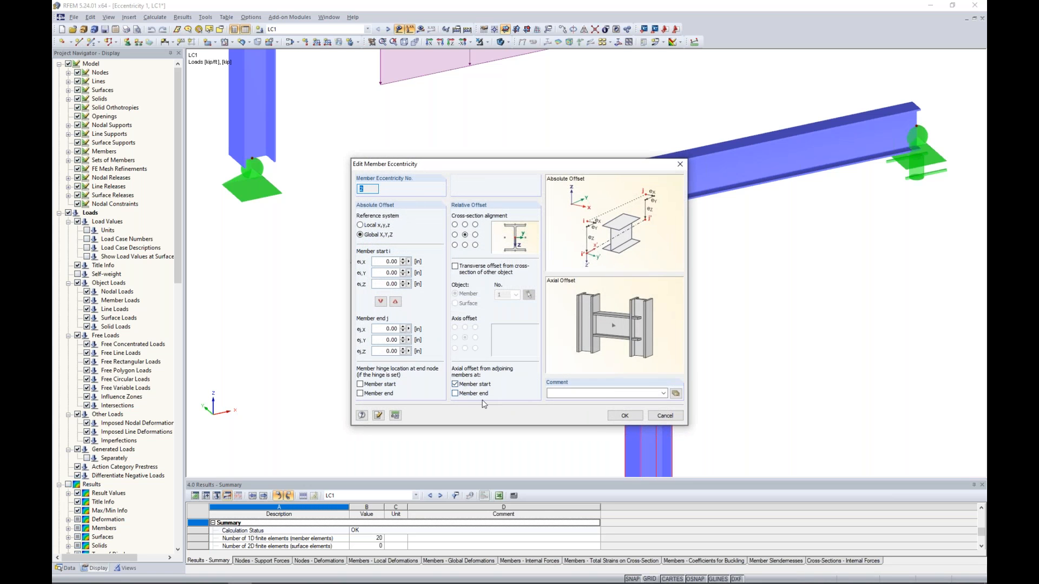
{"action": "left_click", "coordinate": [669, 418]}
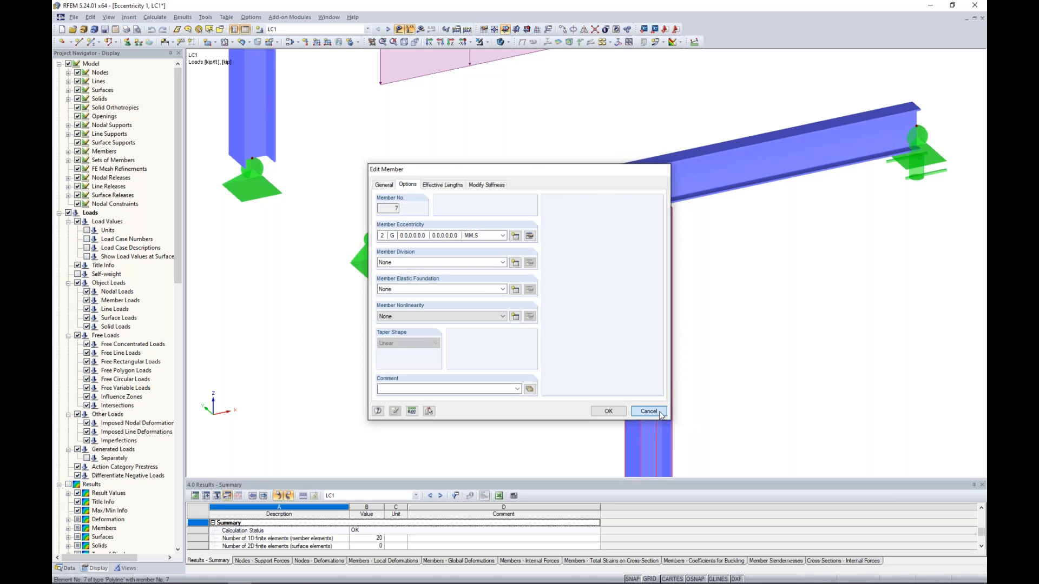
{"action": "left_click", "coordinate": [660, 413]}
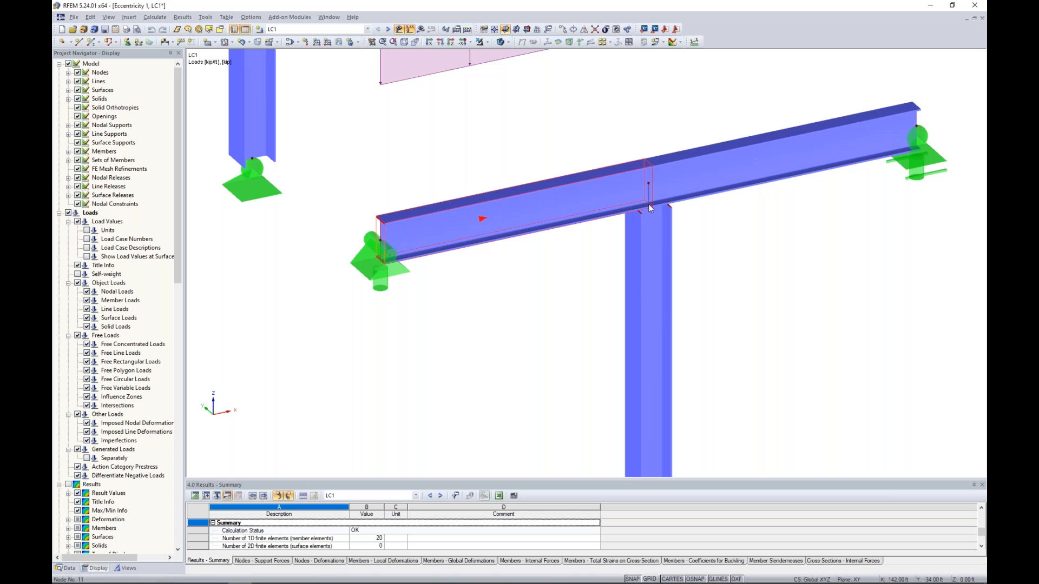
- Show the My bending moment results for both T-shaped frames and switch the model to wireframe display
{"action": "scroll", "coordinate": [751, 253], "scroll_direction": "down", "scroll_amount": 2}
{"action": "scroll", "coordinate": [751, 252], "scroll_direction": "down", "scroll_amount": 2}
{"action": "middle_click_drag", "start_coordinate": [761, 277], "coordinate": [699, 362]}
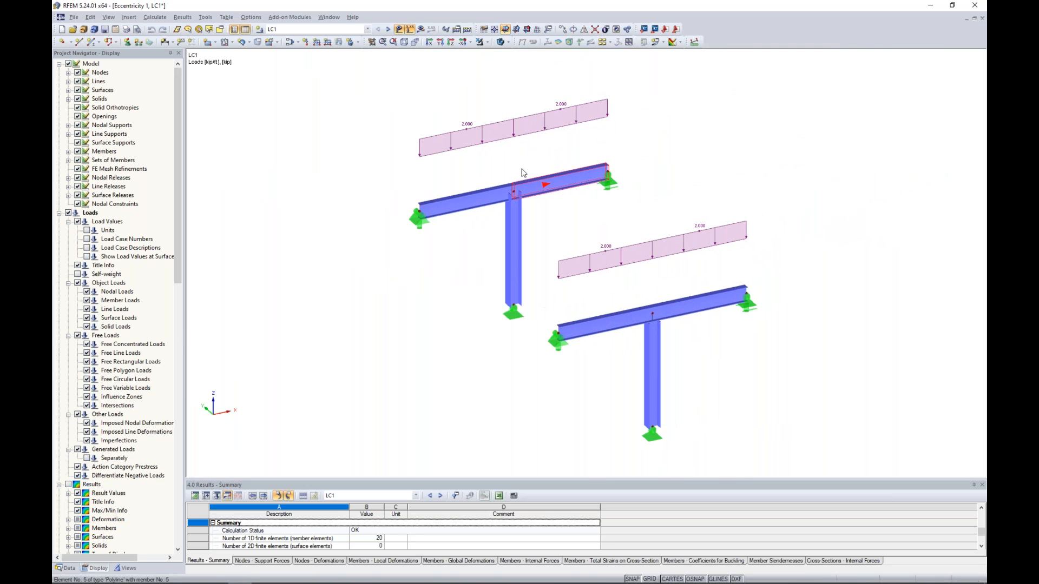
{"action": "left_click", "coordinate": [421, 29]}
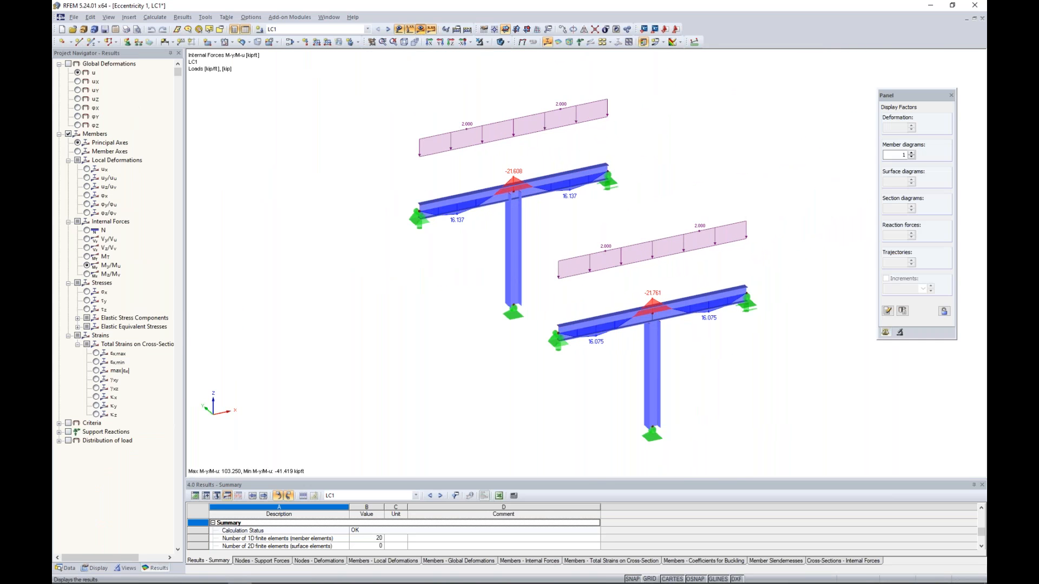
{"action": "left_click", "coordinate": [501, 42]}
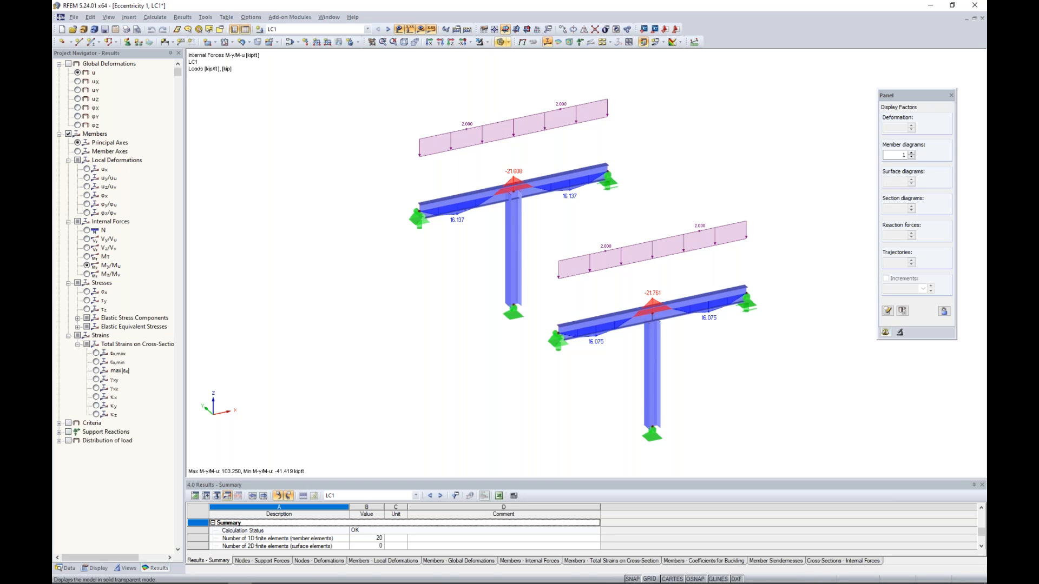
{"action": "left_click", "coordinate": [501, 42]}
- Hide the loads and compare the shear force Vz and axial force N diagrams of both T-shaped frames
{"action": "left_click", "coordinate": [410, 29]}
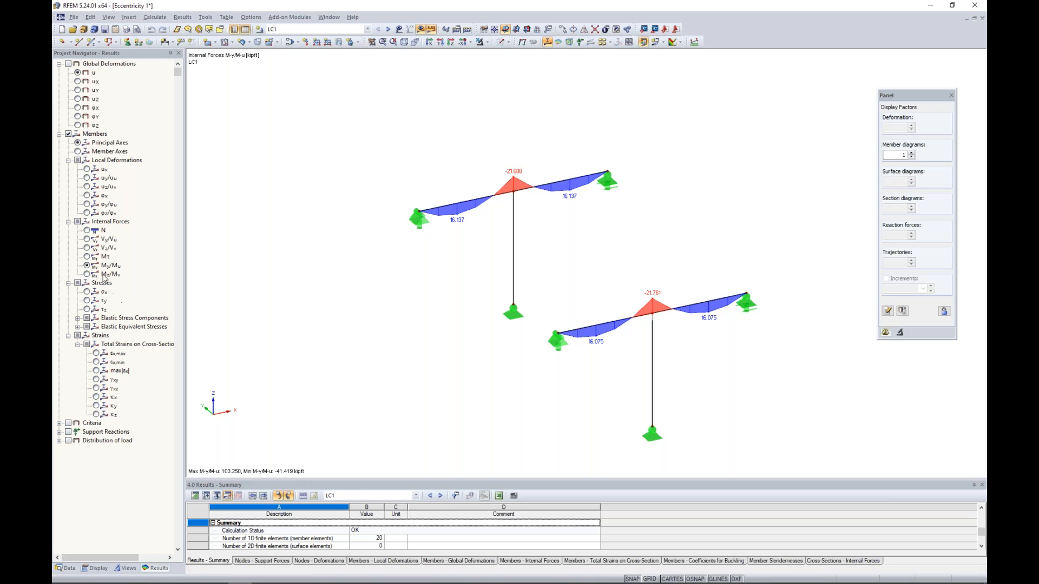
{"action": "left_click", "coordinate": [88, 249]}
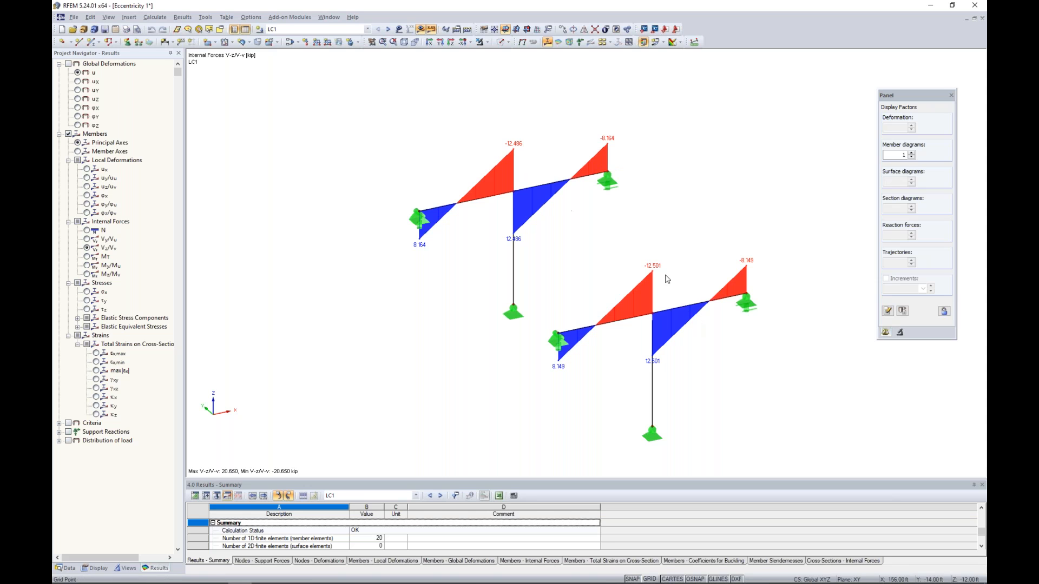
{"action": "left_click", "coordinate": [87, 231]}
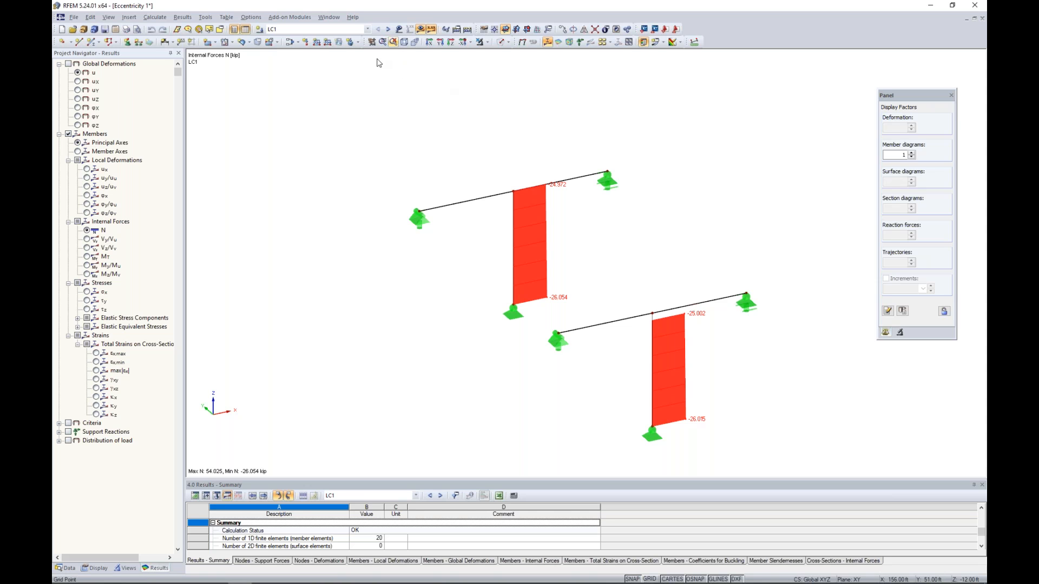
- Switch to the Eccentricity 2 model window, hide its results and show the model in solid transparent display
{"action": "left_click", "coordinate": [330, 17]}
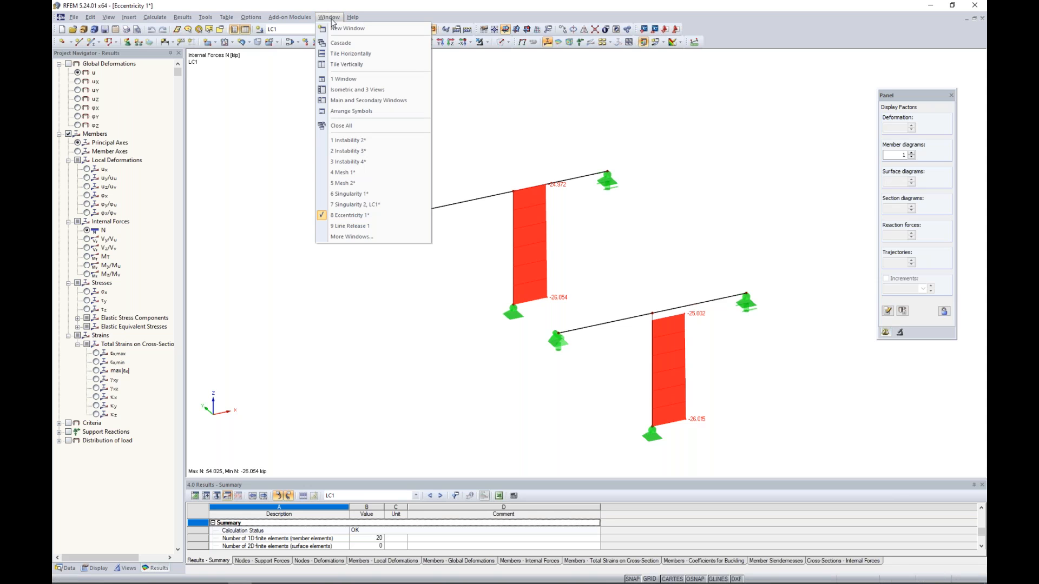
{"action": "left_click", "coordinate": [357, 237]}
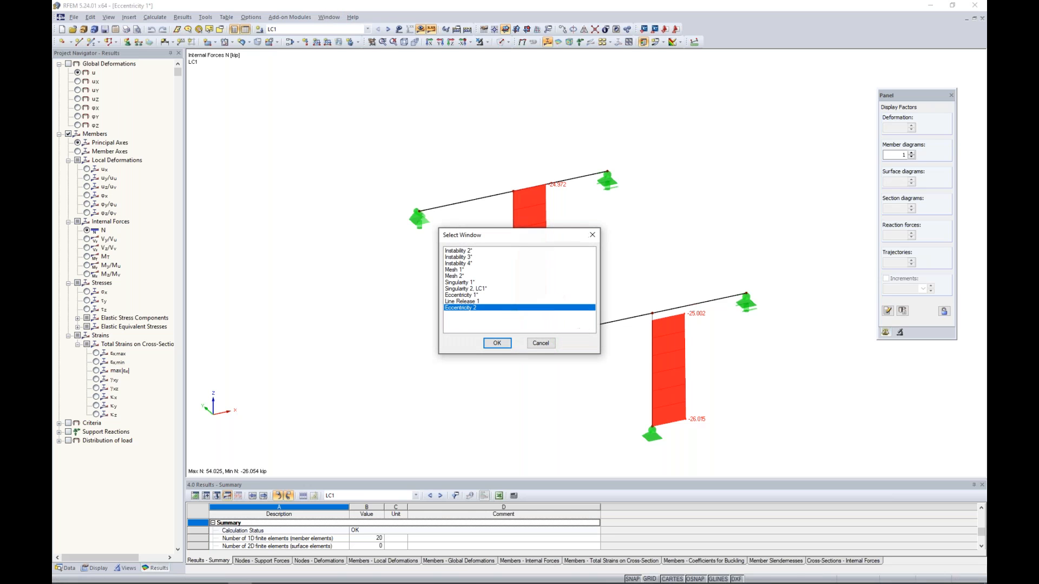
{"action": "left_click", "coordinate": [495, 344]}
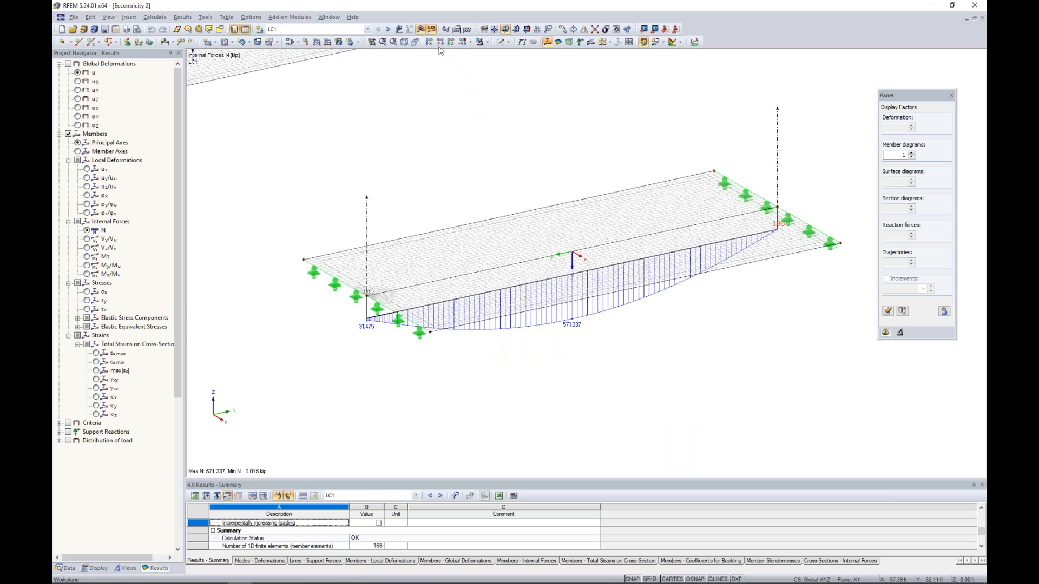
{"action": "left_click", "coordinate": [421, 30]}
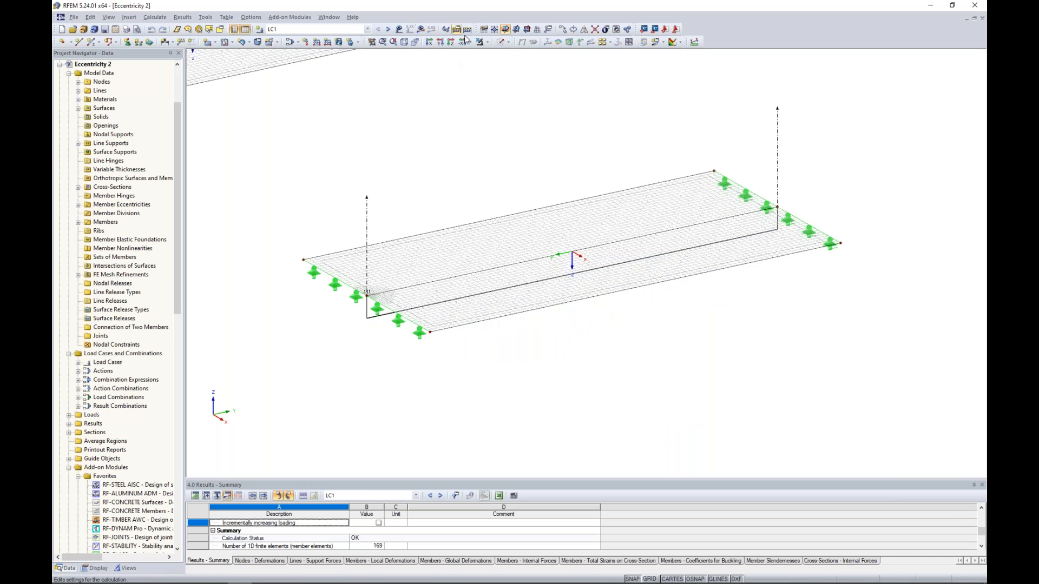
{"action": "left_click", "coordinate": [501, 41]}
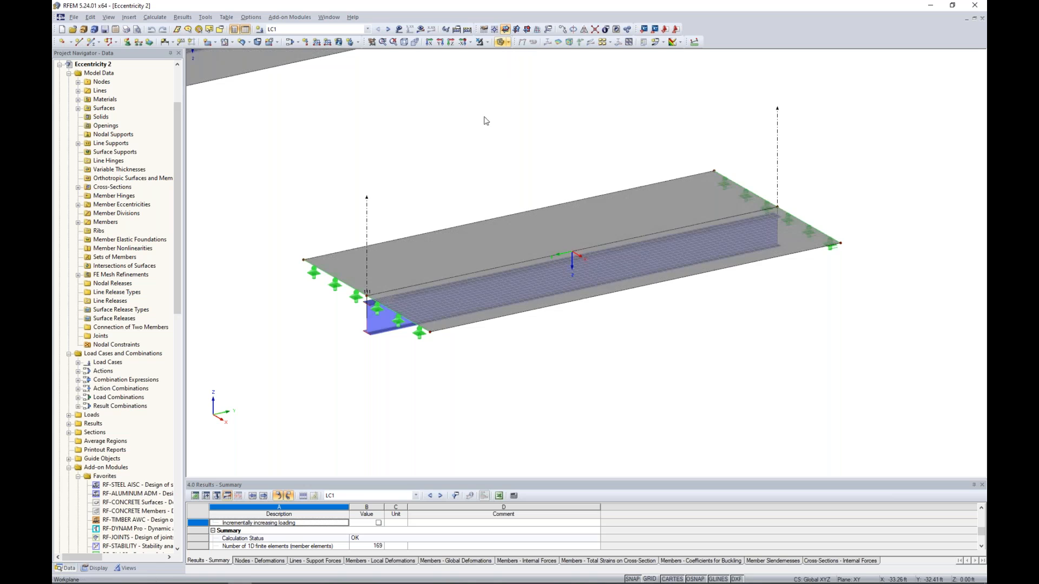
- Compare the beam positions relative to both slabs, alternating between wireframe, solid and transparent display
{"action": "scroll", "coordinate": [497, 88], "scroll_direction": "down", "scroll_amount": 5}
{"action": "scroll", "coordinate": [616, 224], "scroll_direction": "down", "scroll_amount": 1}
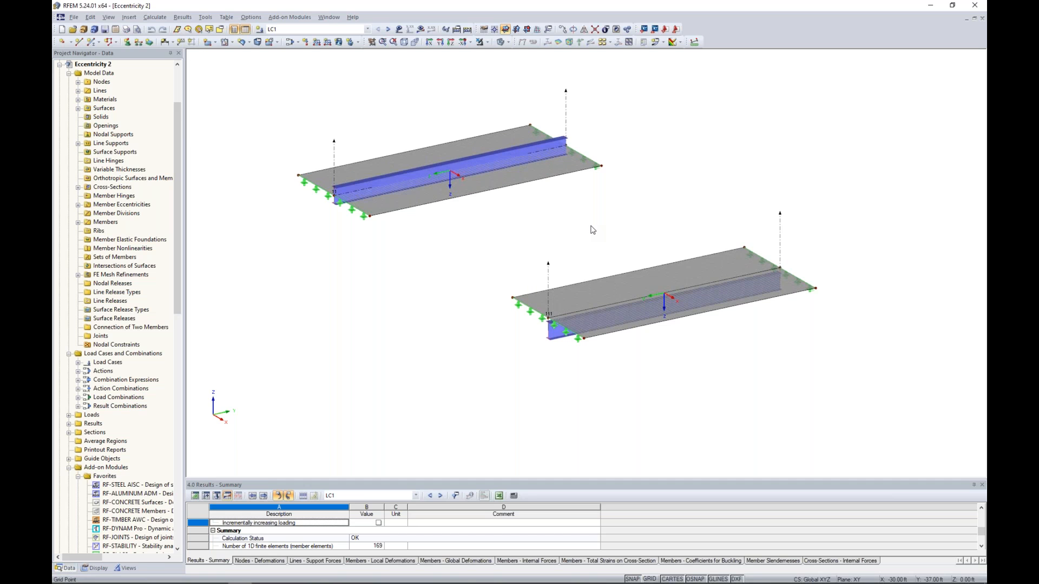
{"action": "middle_click_drag", "start_coordinate": [535, 218], "coordinate": [560, 250]}
{"action": "scroll", "coordinate": [469, 230], "scroll_direction": "up", "scroll_amount": 3}
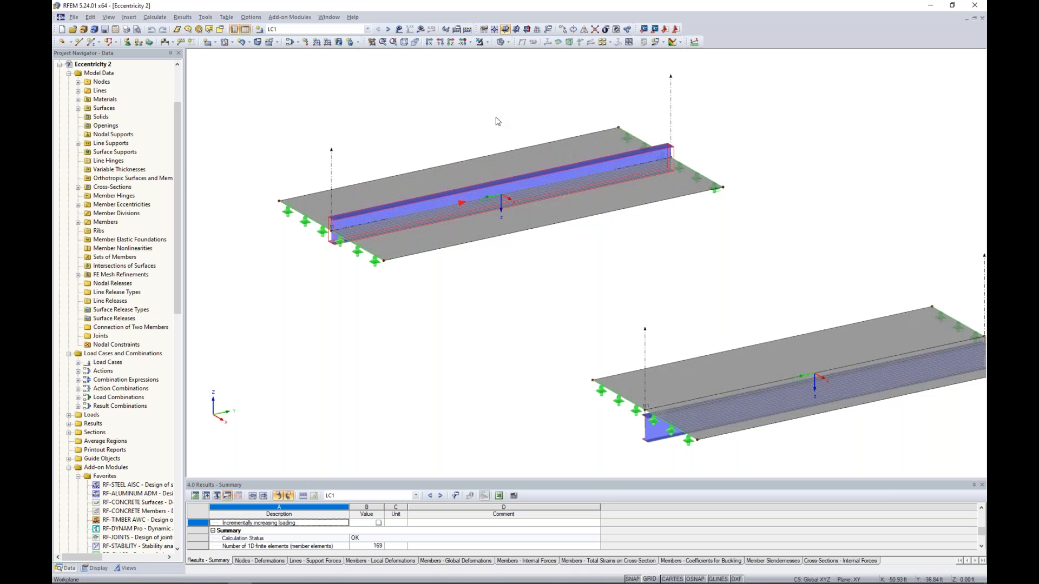
{"action": "left_click", "coordinate": [502, 42]}
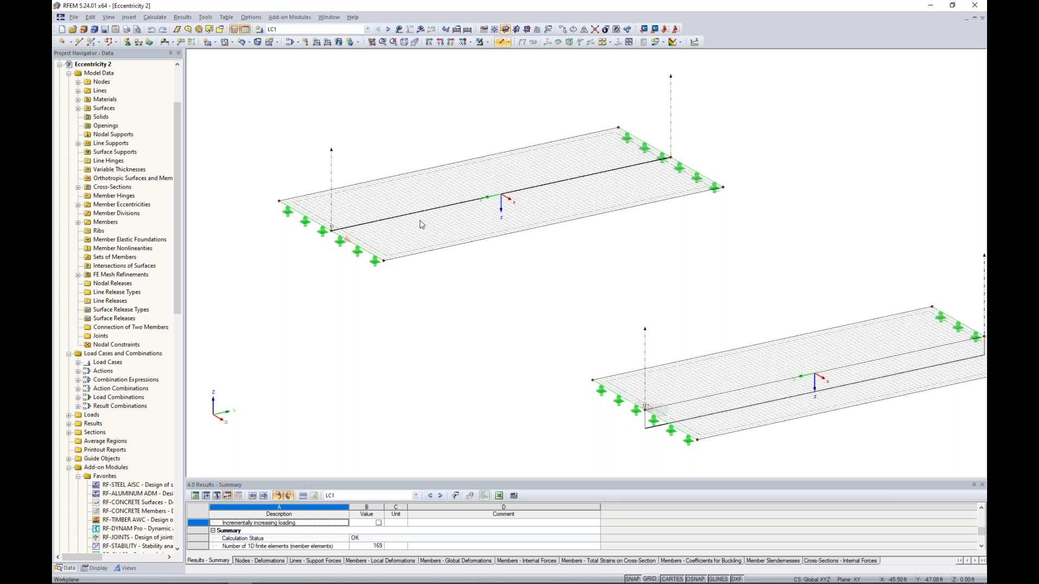
{"action": "left_click", "coordinate": [501, 41]}
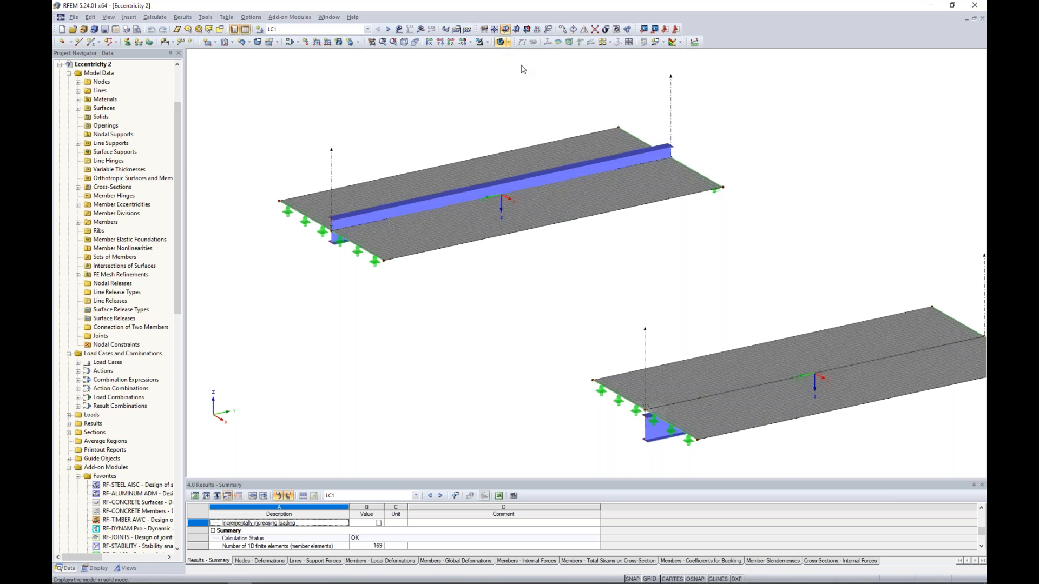
{"action": "middle_click_drag", "start_coordinate": [672, 321], "coordinate": [534, 239]}
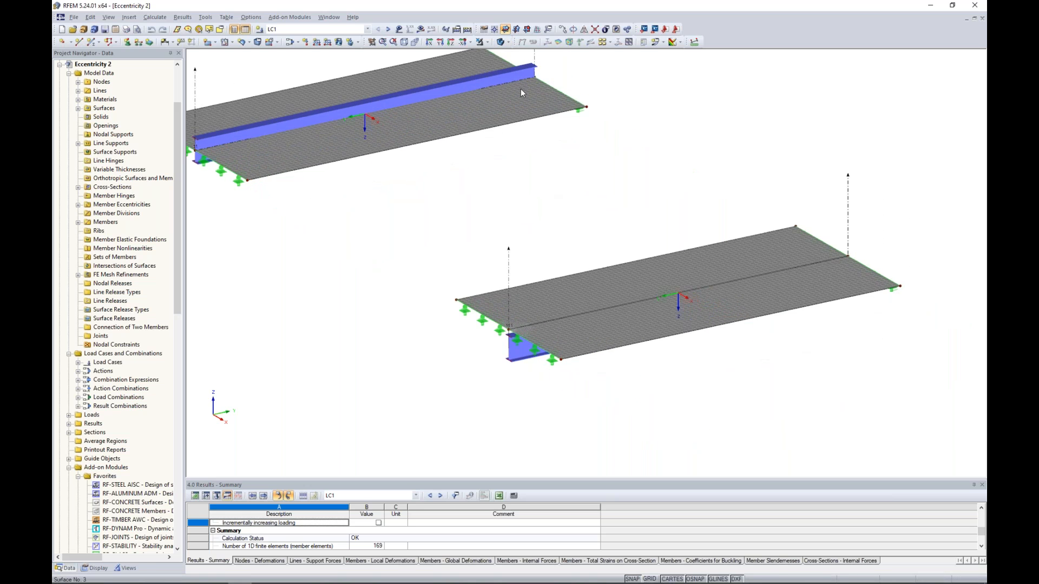
{"action": "left_click", "coordinate": [501, 42]}
{"action": "middle_click_drag", "start_coordinate": [595, 353], "coordinate": [512, 343]}
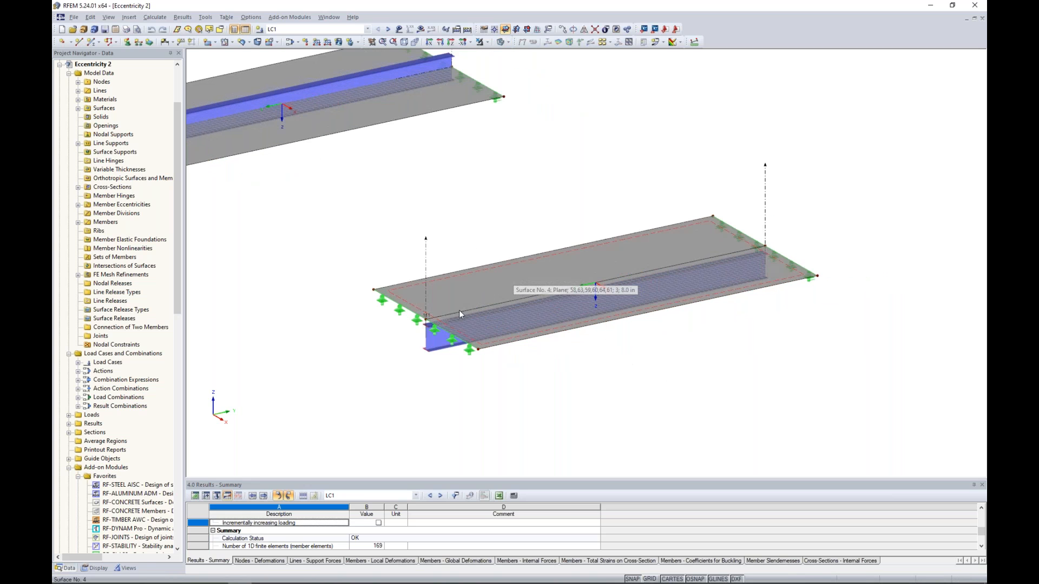
- Review the eccentricity of the W 16x36 beam beneath the second slab, including its relative surface offset, without changing it
{"action": "double_click", "coordinate": [516, 319]}
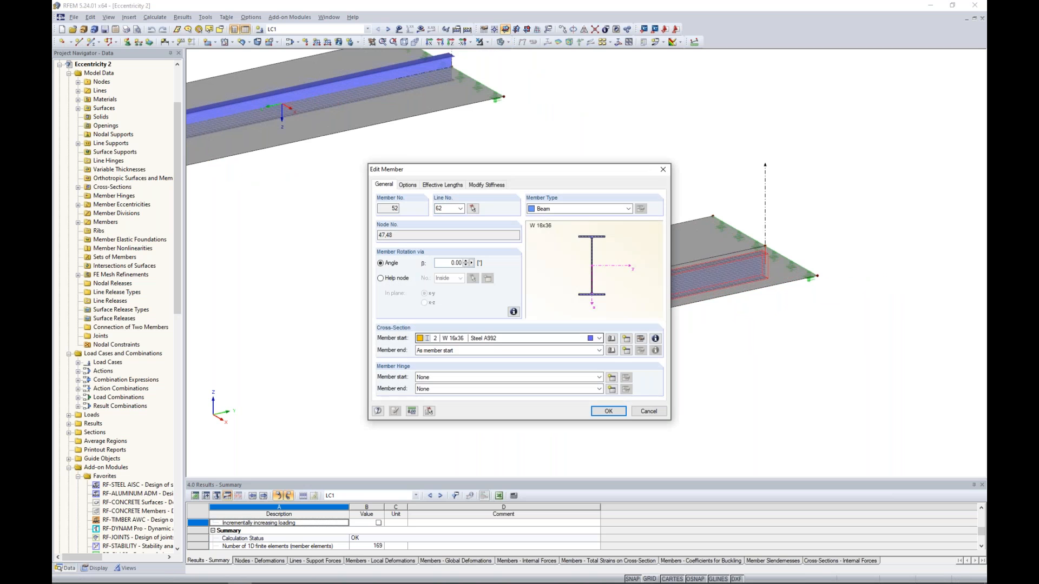
{"action": "left_click", "coordinate": [407, 185]}
{"action": "left_click", "coordinate": [529, 236]}
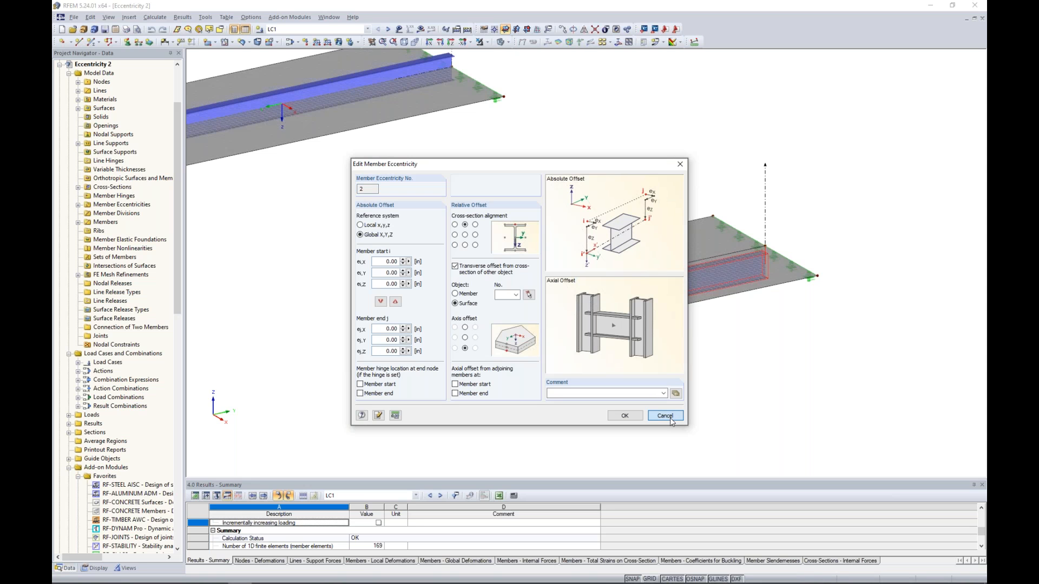
{"action": "left_click", "coordinate": [670, 417]}
{"action": "left_click", "coordinate": [649, 410]}
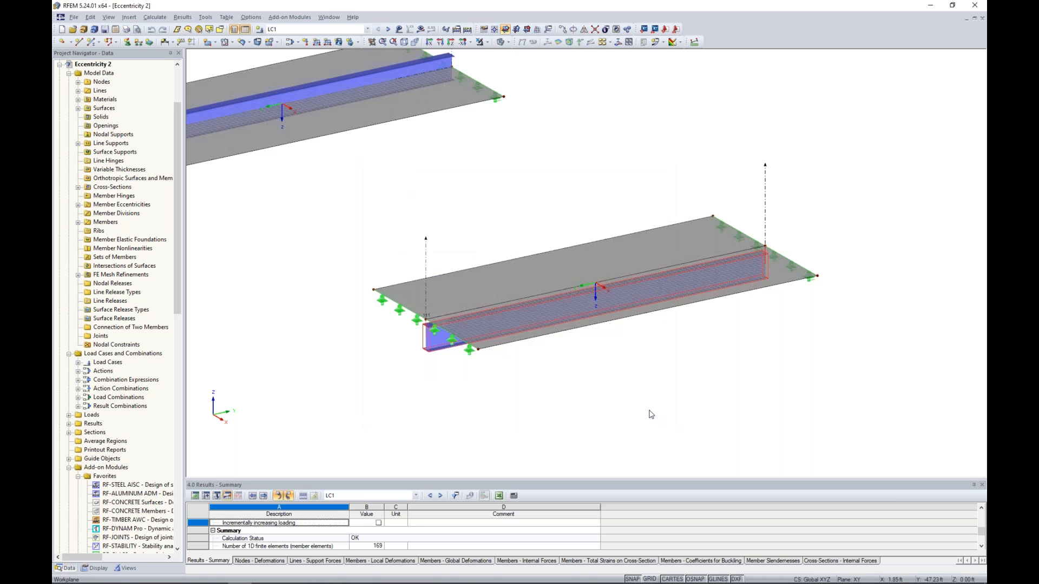
{"action": "scroll", "coordinate": [649, 415], "scroll_direction": "down", "scroll_amount": 2}
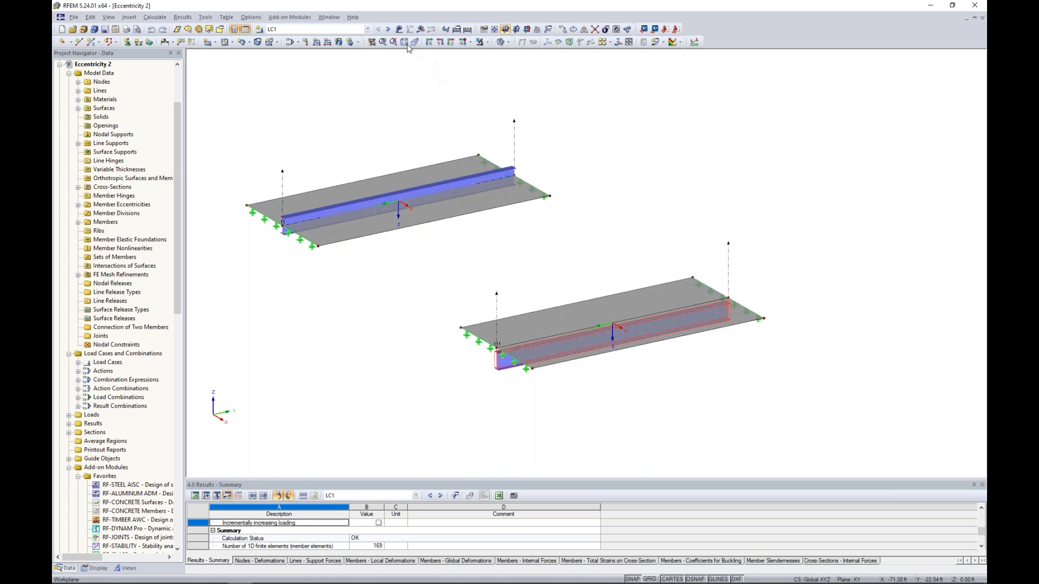
- Show the LC1 loads and results, displaying the global deformations u of both slab-beam models
{"action": "left_click", "coordinate": [398, 28]}
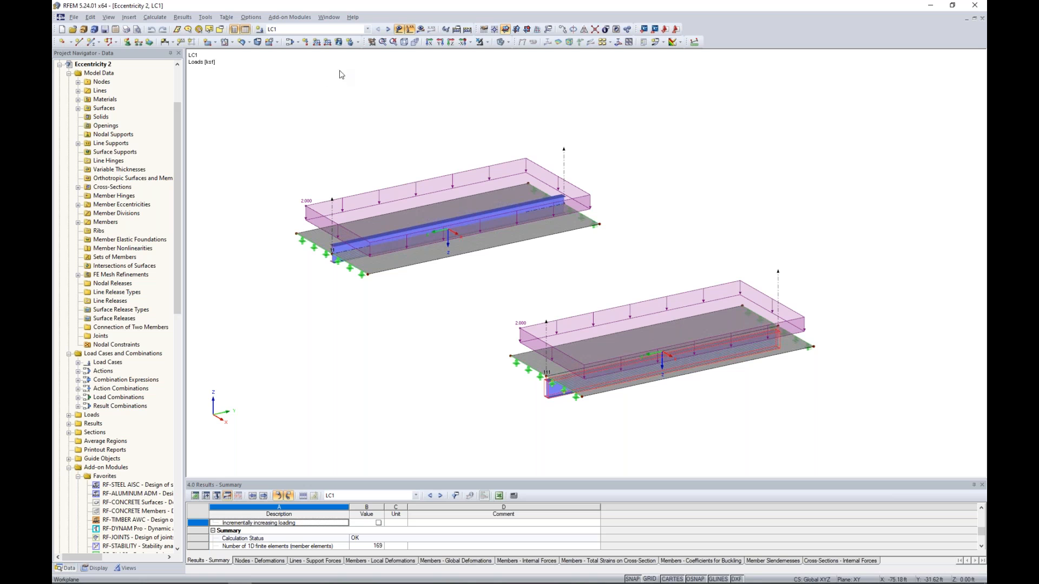
{"action": "left_click", "coordinate": [420, 30]}
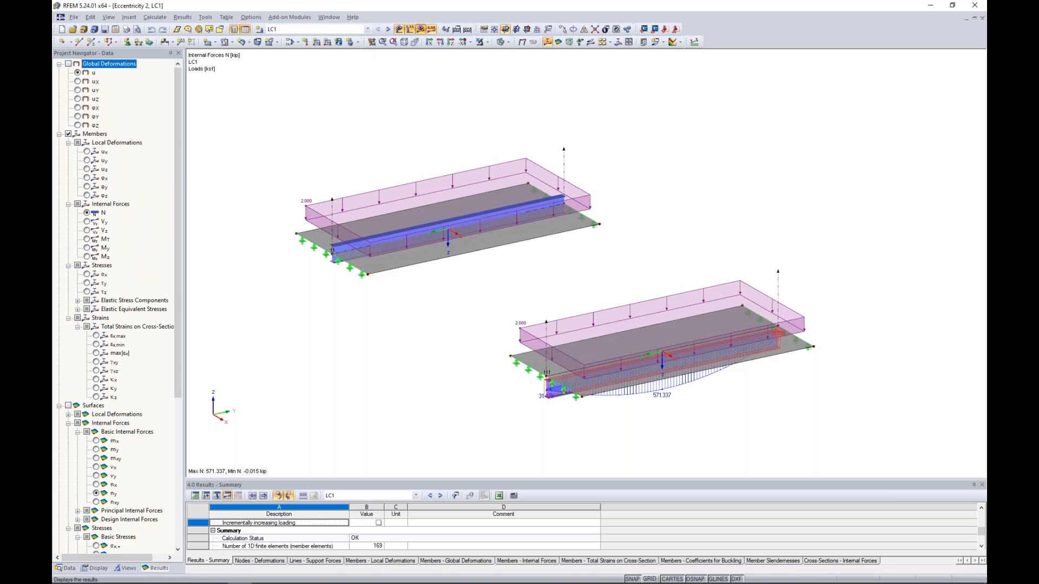
{"action": "left_click", "coordinate": [68, 64]}
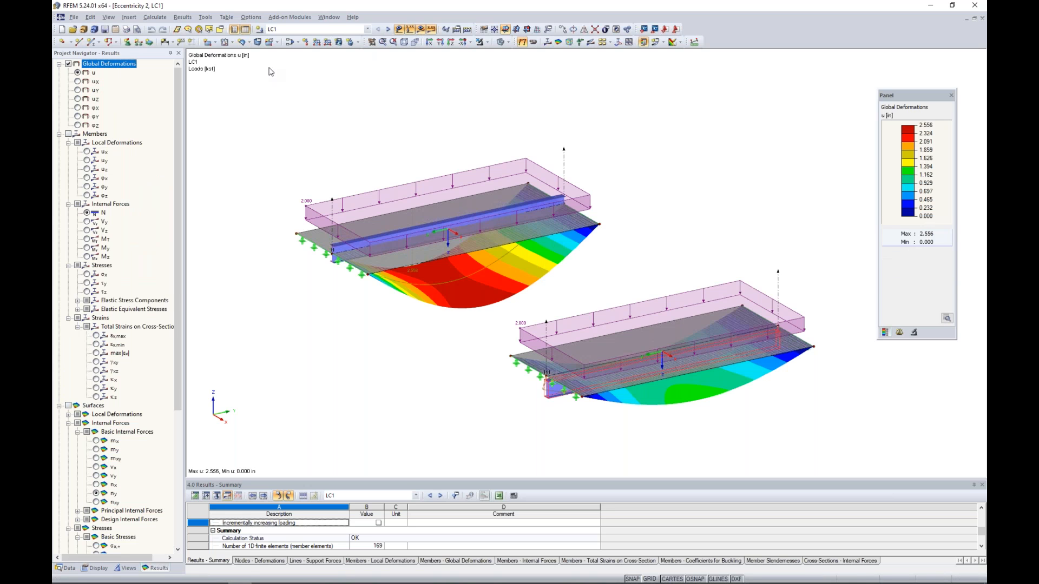
- Hide the loads and add the section diagrams to compare the deflection of both slabs along the beams
{"action": "left_click", "coordinate": [409, 29]}
{"action": "scroll", "coordinate": [112, 493], "scroll_direction": "down", "scroll_amount": 7}
{"action": "left_click", "coordinate": [69, 503]}
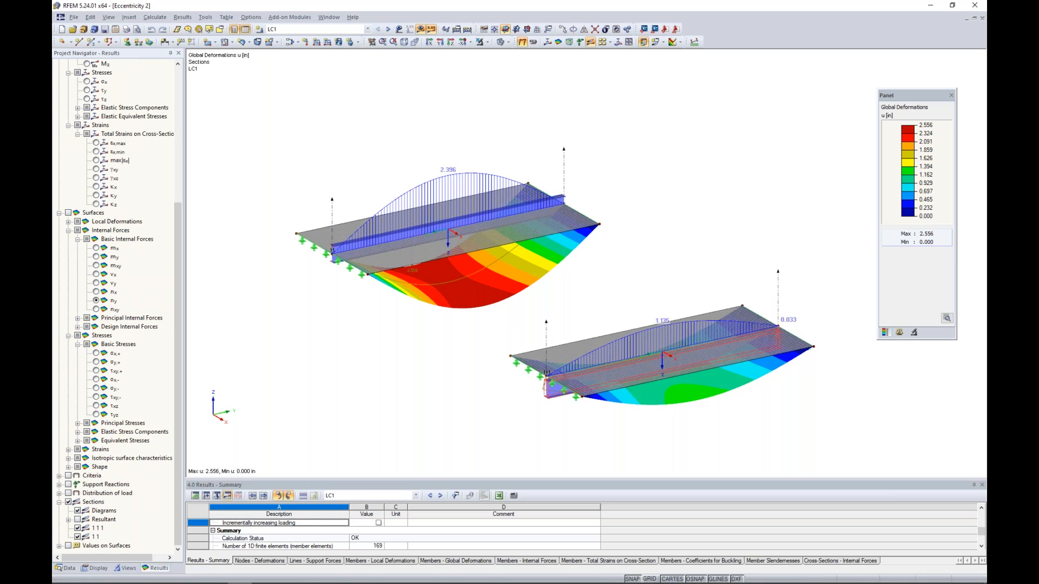
{"action": "middle_click_drag", "start_coordinate": [659, 294], "coordinate": [651, 265]}
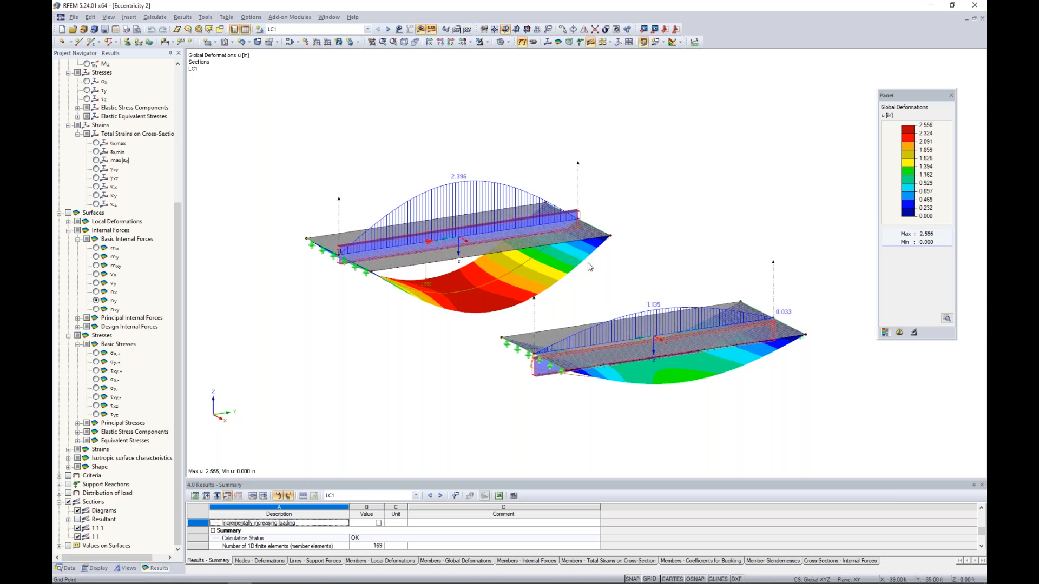
{"action": "middle_click_drag", "start_coordinate": [687, 402], "coordinate": [655, 349]}
{"action": "middle_click_drag", "start_coordinate": [666, 216], "coordinate": [698, 213]}
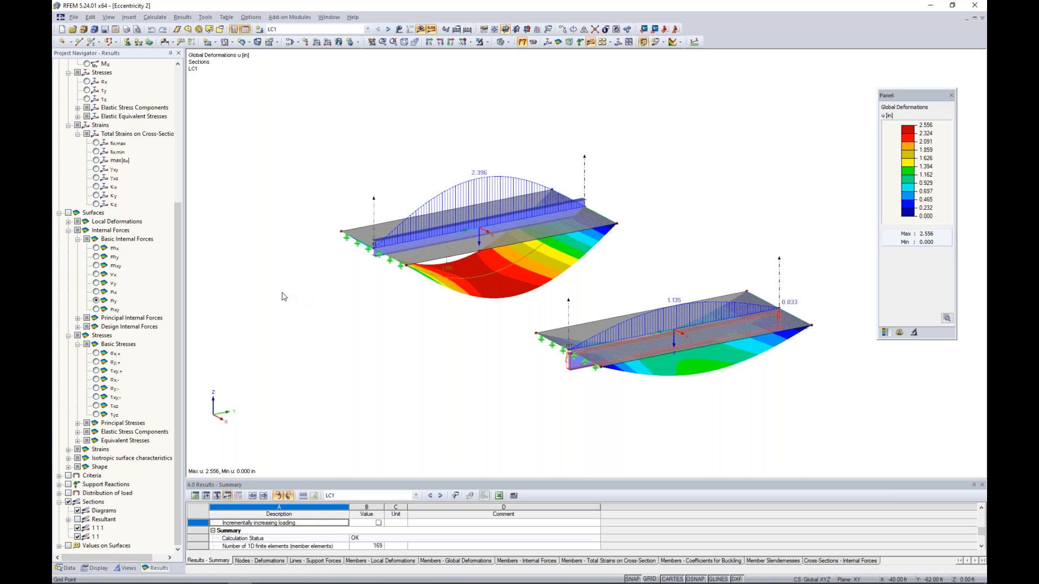
- Display the surface internal force n-y on both slabs and check the isoband value scale without changing it
{"action": "left_click", "coordinate": [68, 213]}
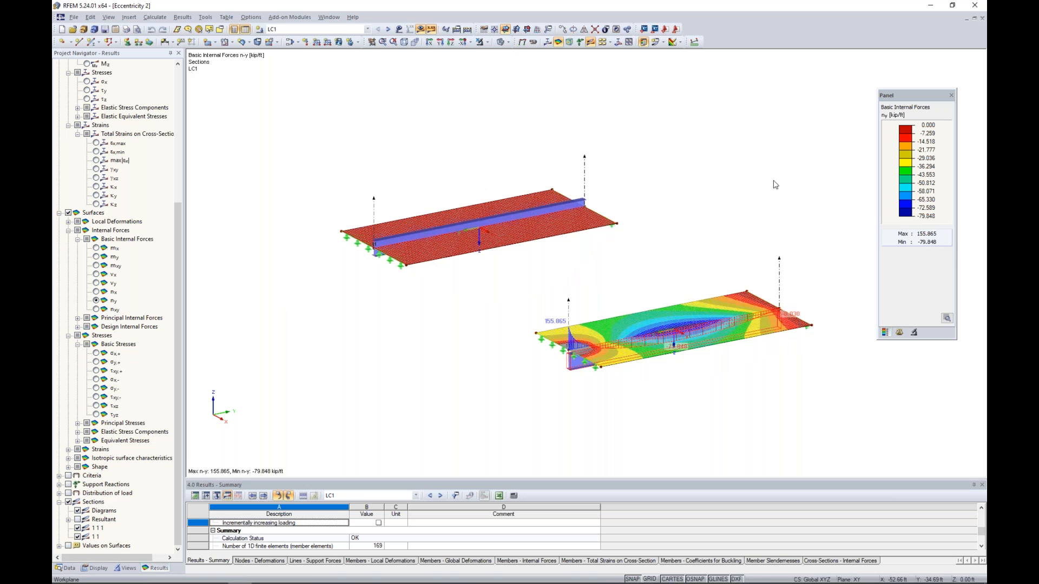
{"action": "double_click", "coordinate": [912, 132]}
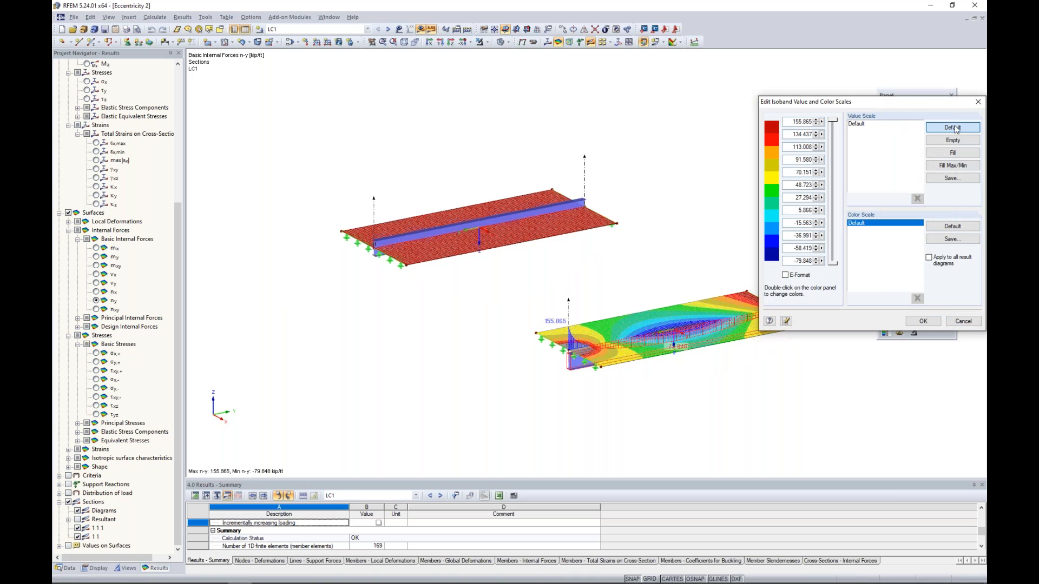
{"action": "left_click", "coordinate": [978, 102]}
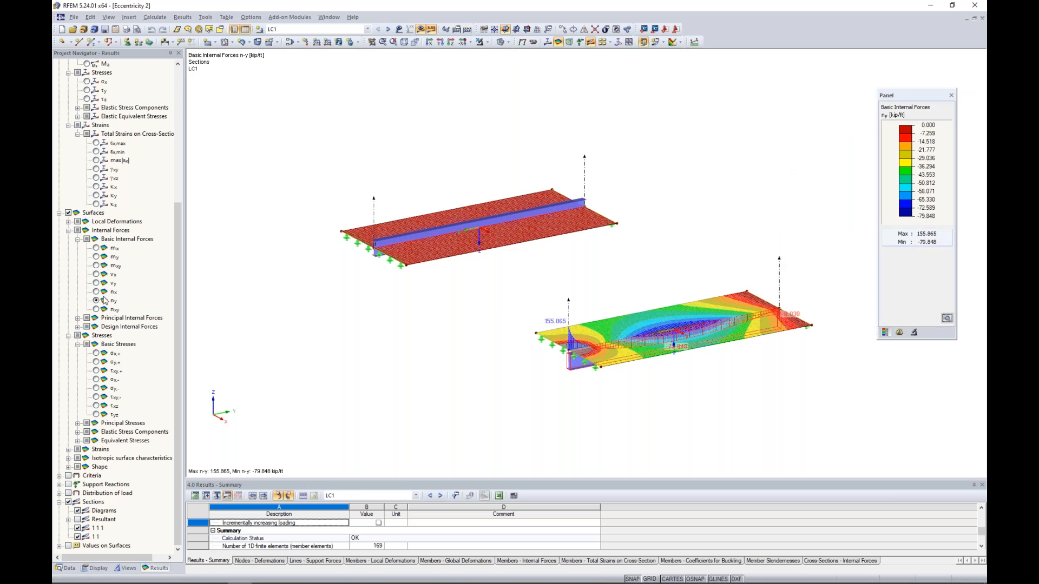
{"action": "scroll", "coordinate": [487, 313], "scroll_direction": "up", "scroll_amount": 2}
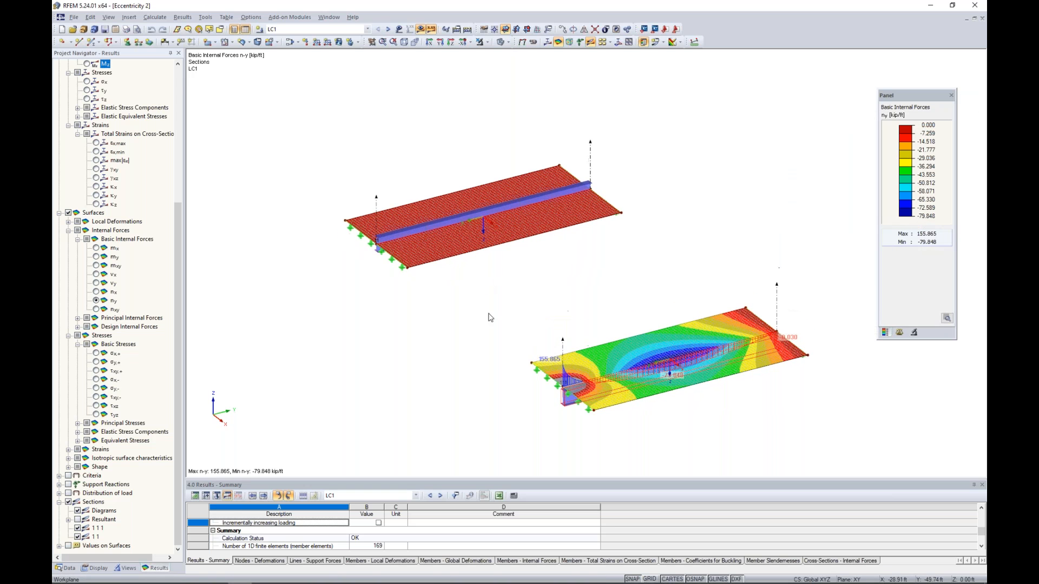
{"action": "scroll", "coordinate": [452, 258], "scroll_direction": "up", "scroll_amount": 2}
{"action": "scroll", "coordinate": [452, 258], "scroll_direction": "up", "scroll_amount": 1}
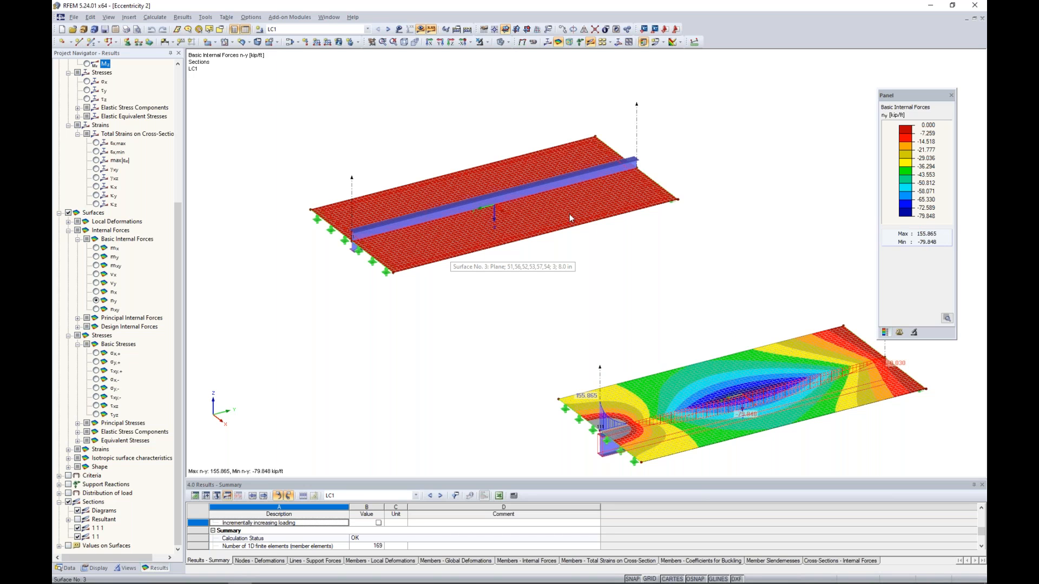
- Isolate the slab with the concentric beam to examine its n-y force, and restore the visibility of the full model
{"action": "left_click", "coordinate": [481, 237]}
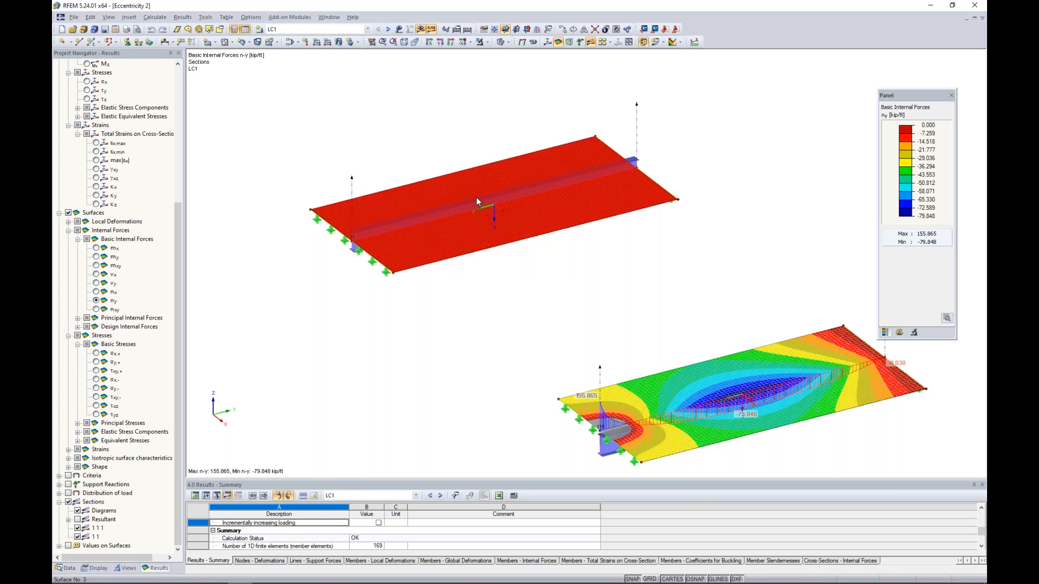
{"action": "left_click", "coordinate": [488, 42]}
{"action": "left_click", "coordinate": [491, 54]}
{"action": "left_click", "coordinate": [452, 133]}
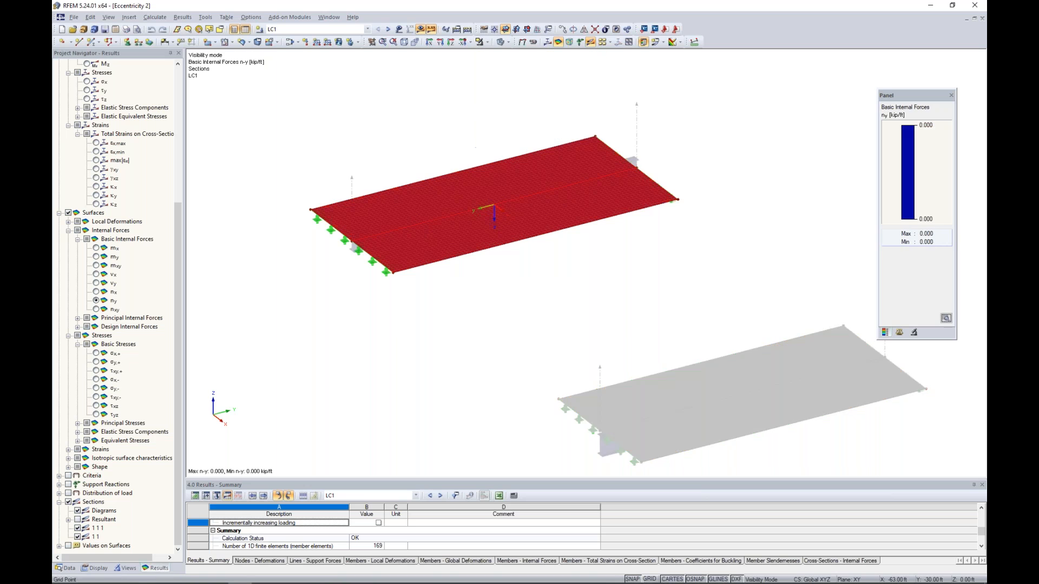
{"action": "middle_click_drag", "start_coordinate": [452, 133], "coordinate": [515, 158]}
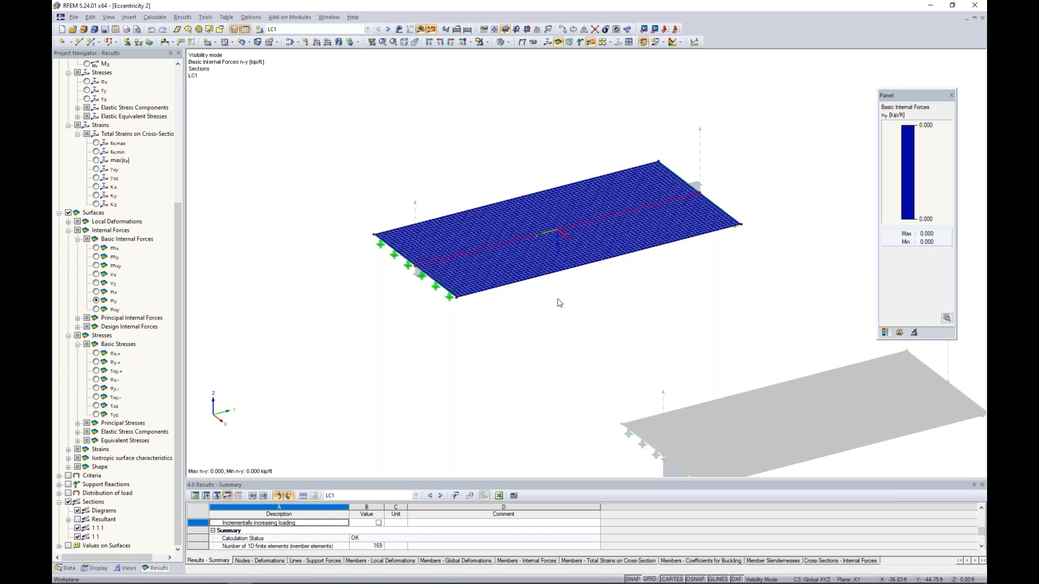
{"action": "left_click", "coordinate": [487, 42]}
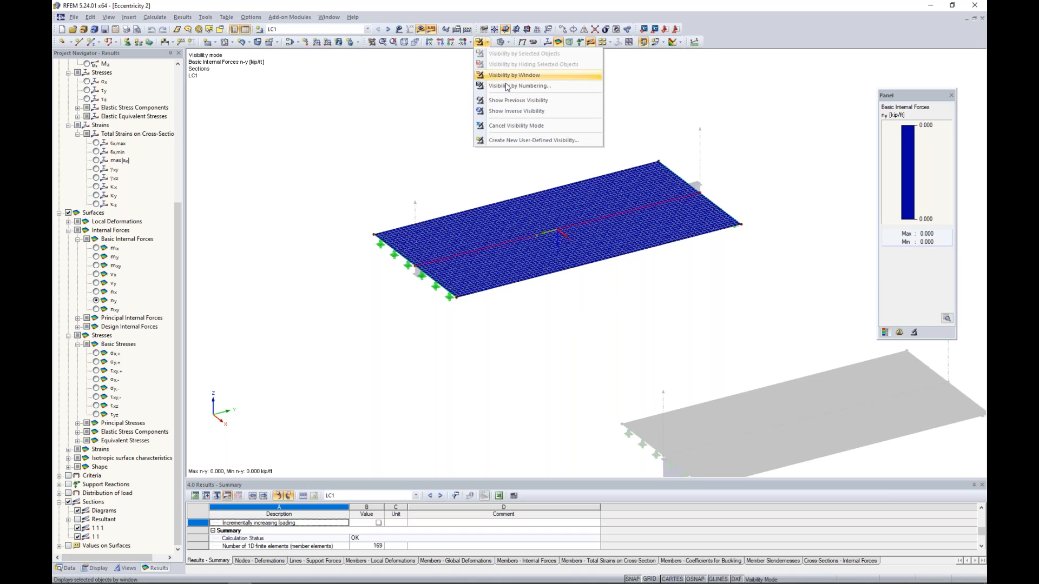
{"action": "left_click", "coordinate": [509, 126]}
- Isolate the slab with the eccentric beam using visibility by selected objects
{"action": "middle_click_drag", "start_coordinate": [762, 391], "coordinate": [538, 244]}
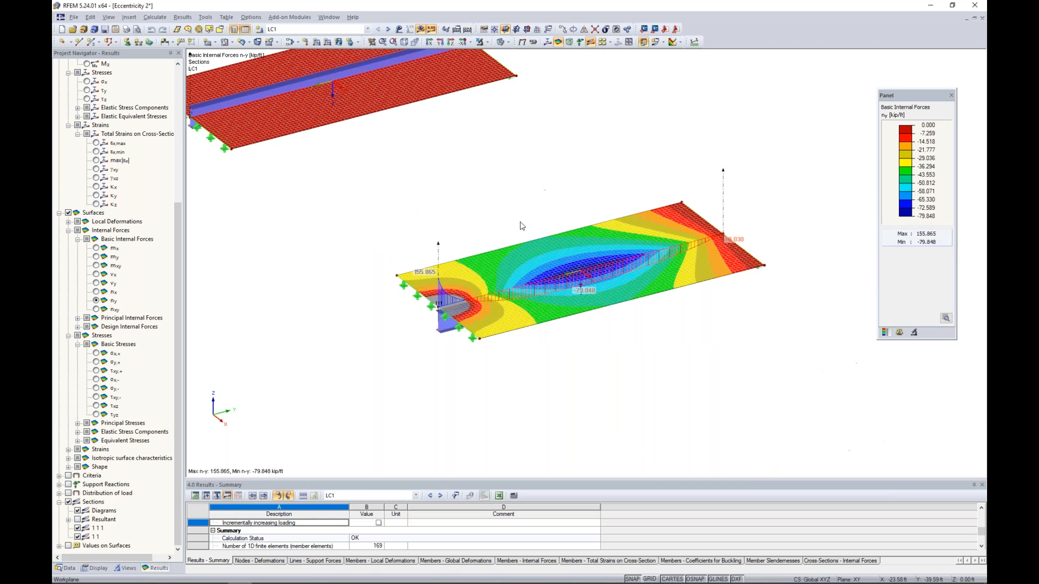
{"action": "left_click", "coordinate": [537, 245]}
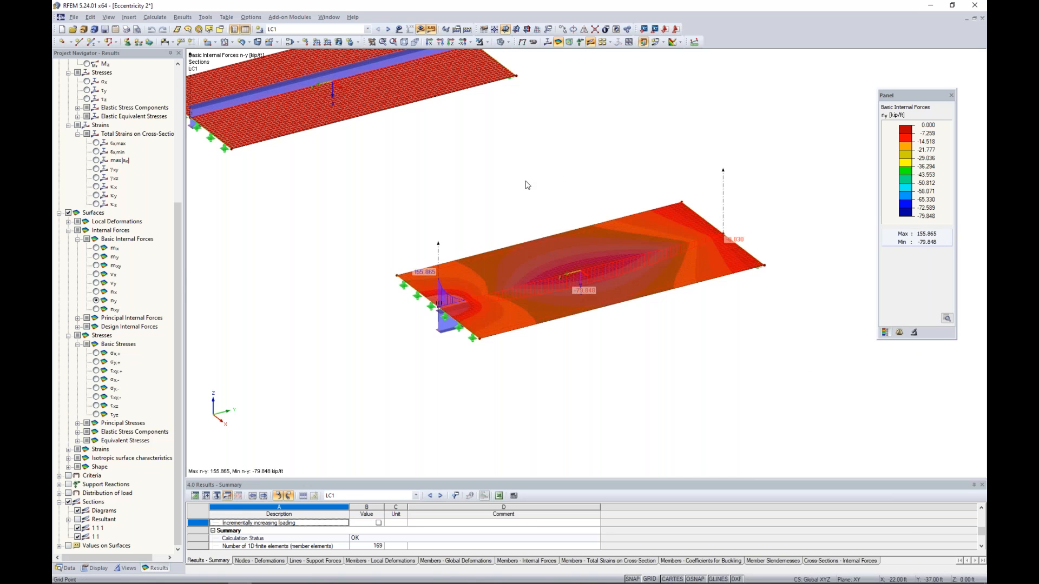
{"action": "left_click", "coordinate": [487, 42]}
{"action": "left_click", "coordinate": [520, 54]}
{"action": "left_click", "coordinate": [704, 132]}
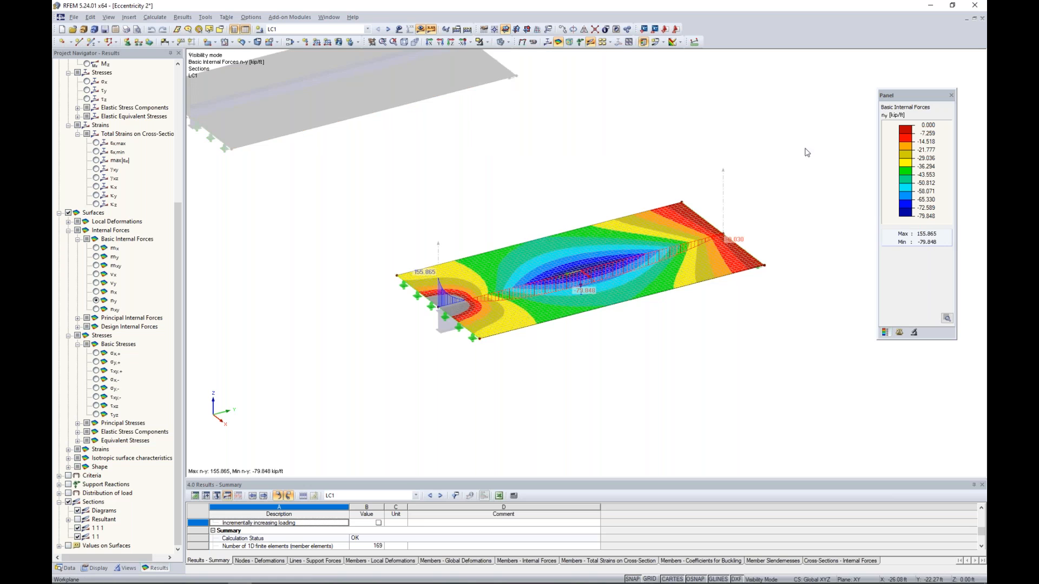
- Reset the isoband value scale to default and examine the n-y distribution along the isolated slab and near its supported end
{"action": "double_click", "coordinate": [906, 163]}
{"action": "left_click", "coordinate": [945, 129]}
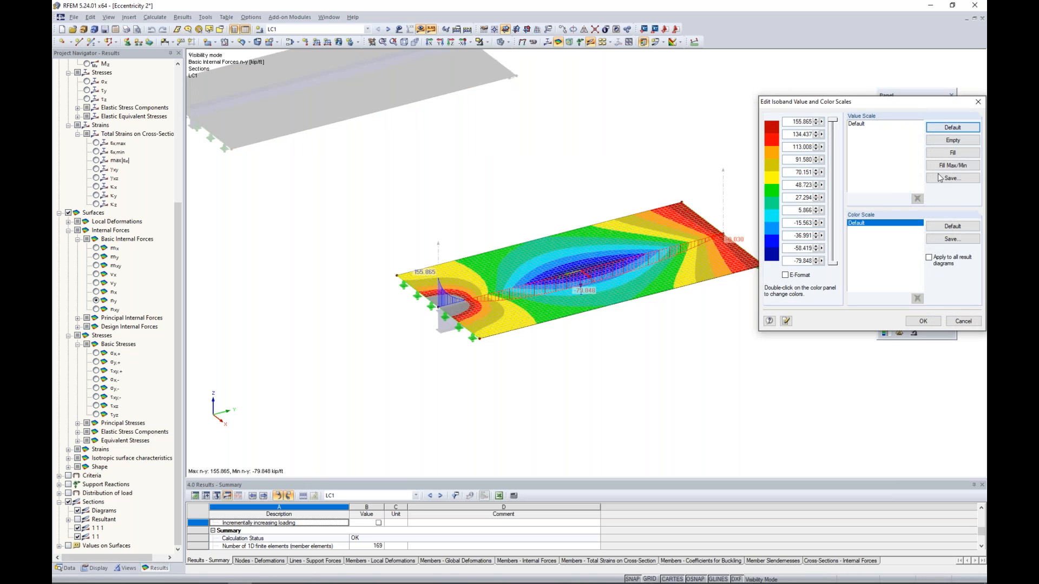
{"action": "left_click", "coordinate": [923, 321]}
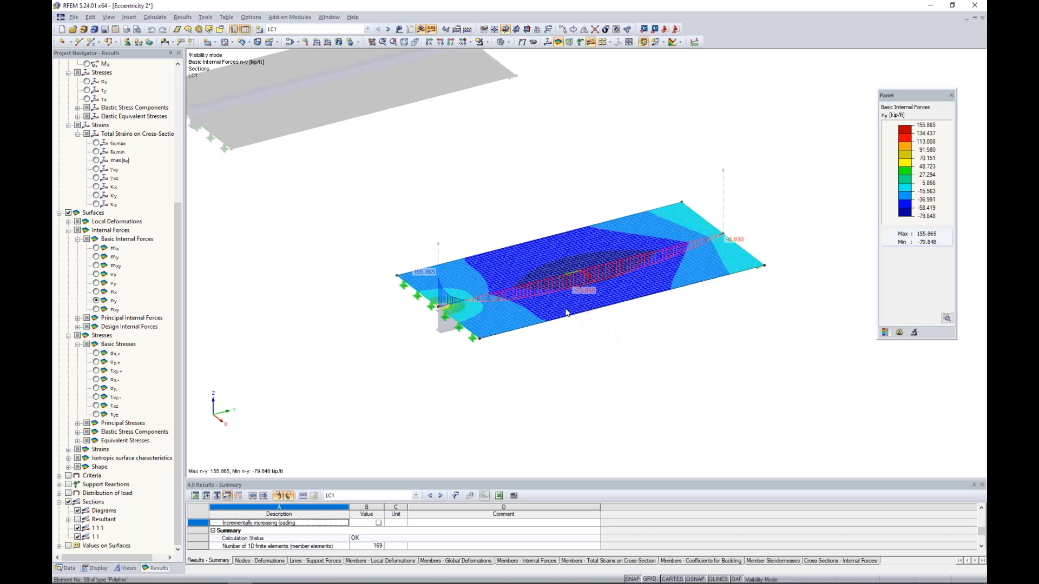
{"action": "scroll", "coordinate": [564, 308], "scroll_direction": "up", "scroll_amount": 5}
{"action": "middle_click_drag", "start_coordinate": [622, 363], "coordinate": [604, 287], "text": "ctrl"}
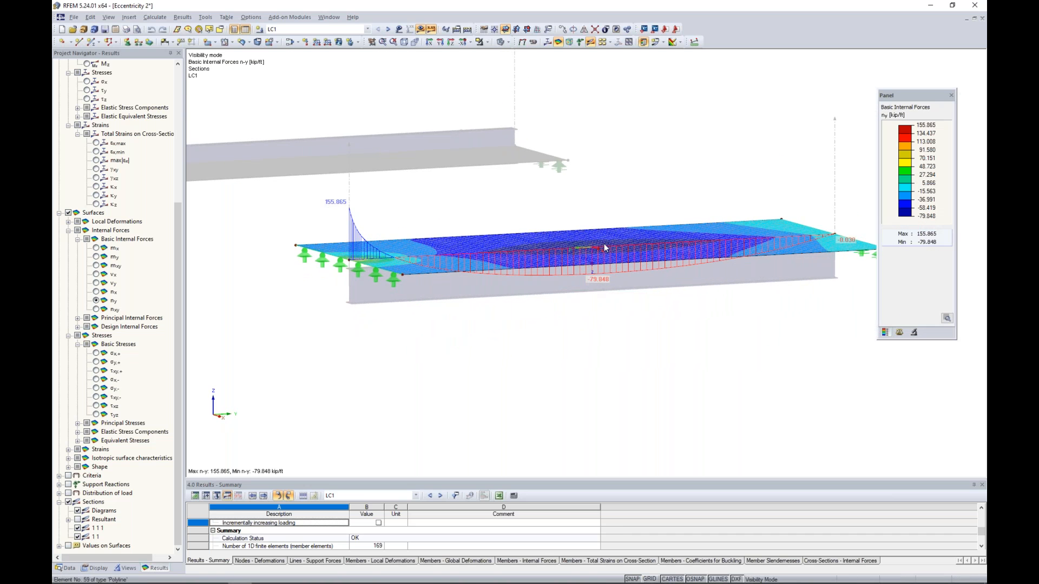
{"action": "middle_click_drag", "start_coordinate": [592, 291], "coordinate": [712, 276], "text": "ctrl"}
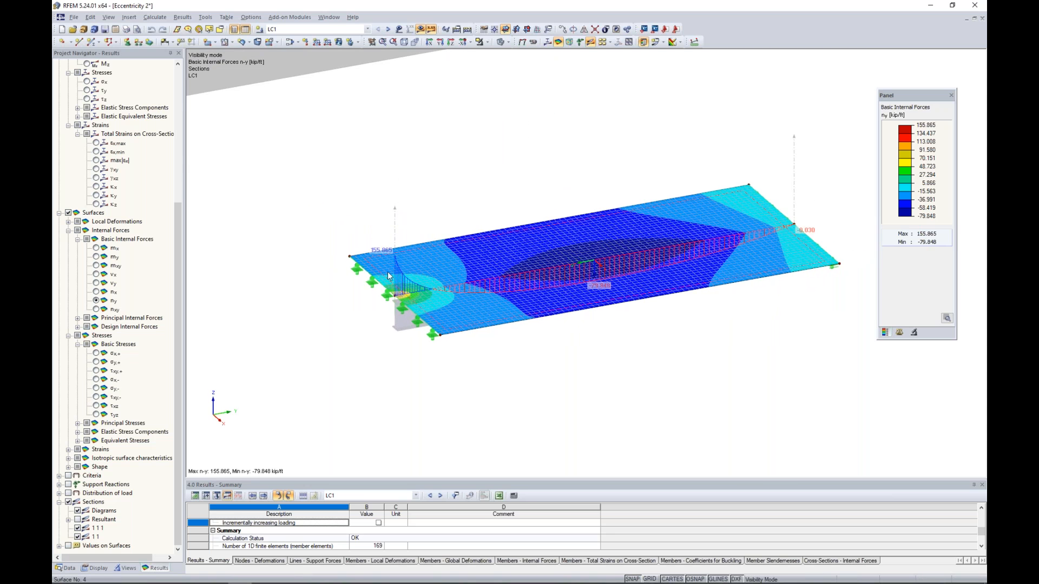
{"action": "scroll", "coordinate": [388, 276], "scroll_direction": "up", "scroll_amount": 4}
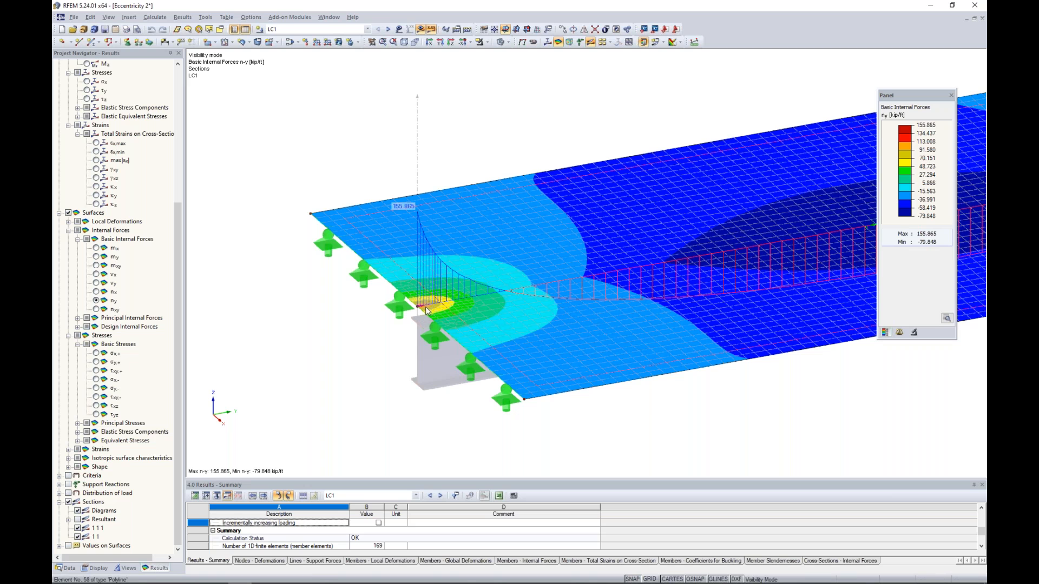
- Empty and refill the isoband value scale so it runs evenly from 0.000 to -79.848 kip/ft
{"action": "double_click", "coordinate": [907, 135]}
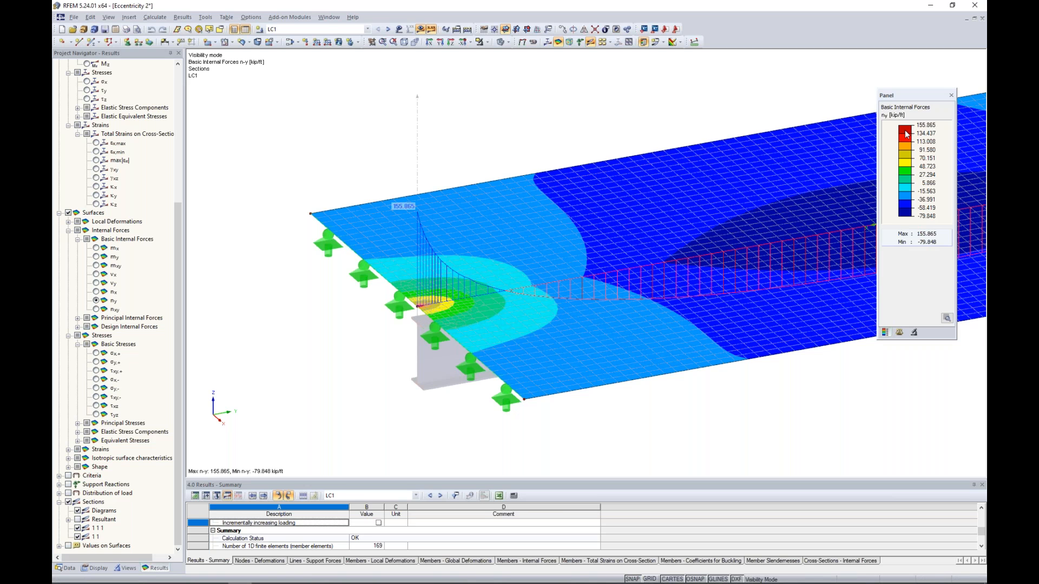
{"action": "left_click", "coordinate": [953, 140]}
{"action": "left_click", "coordinate": [942, 155]}
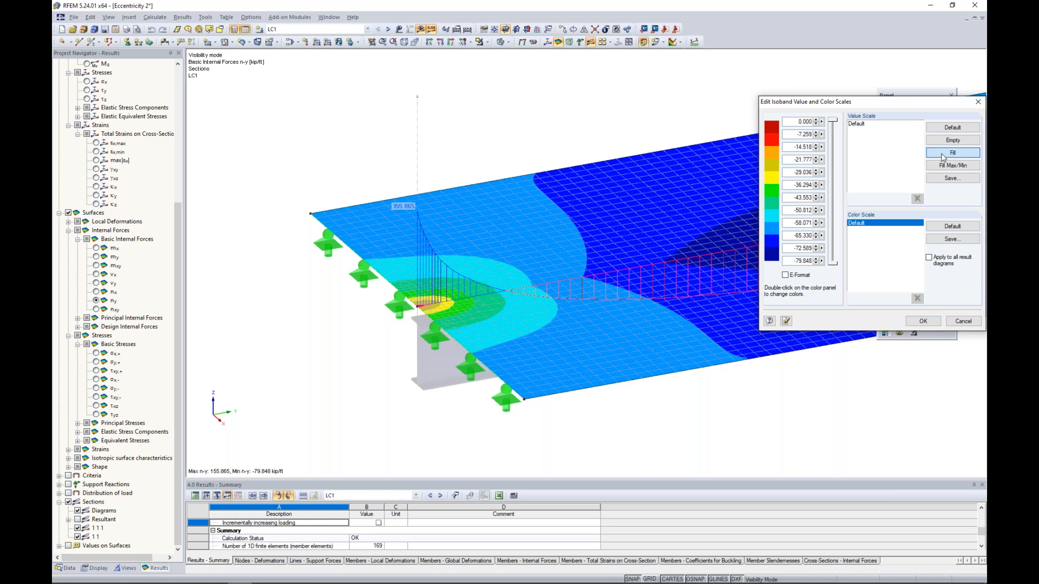
{"action": "left_click", "coordinate": [922, 322]}
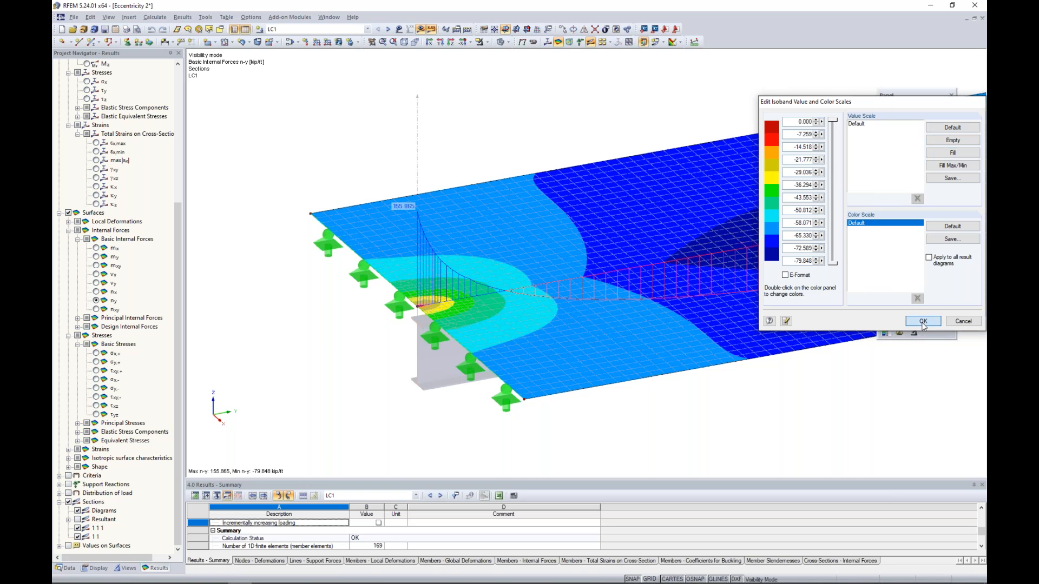
{"action": "scroll", "coordinate": [725, 390], "scroll_direction": "down", "scroll_amount": 2}
{"action": "middle_click_drag", "start_coordinate": [746, 391], "coordinate": [557, 363]}
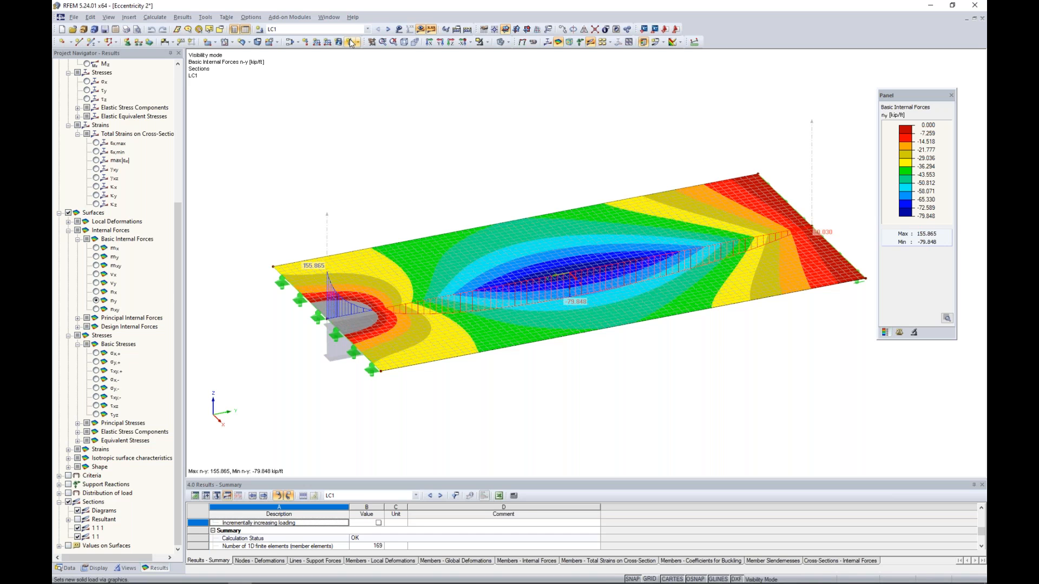
- Replace the surface and section results with the member axial force N, and cancel the visibility mode
{"action": "left_click", "coordinate": [68, 213]}
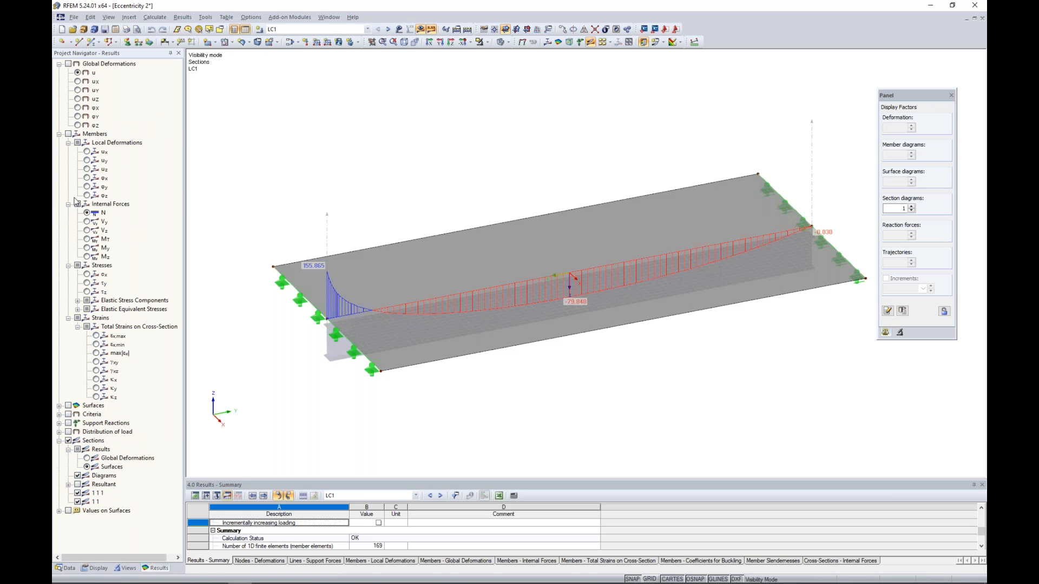
{"action": "left_click", "coordinate": [86, 212]}
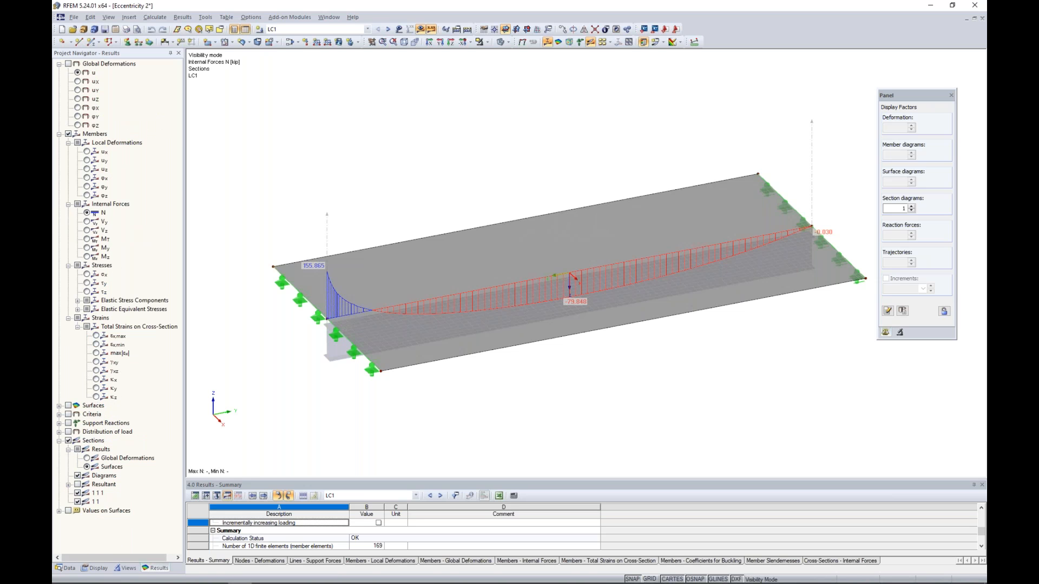
{"action": "left_click", "coordinate": [488, 43]}
{"action": "left_click", "coordinate": [505, 125]}
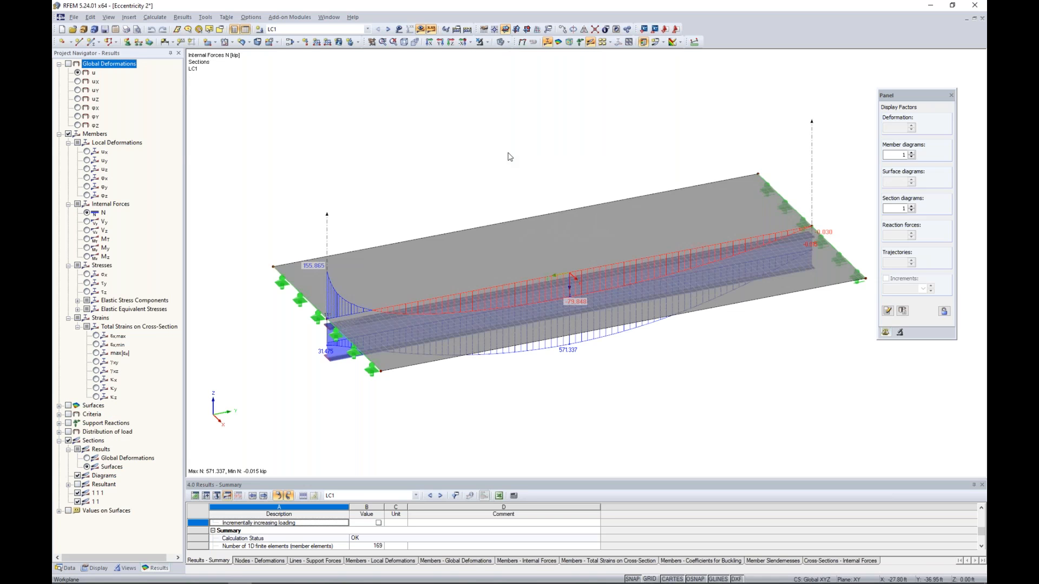
{"action": "left_click", "coordinate": [67, 441]}
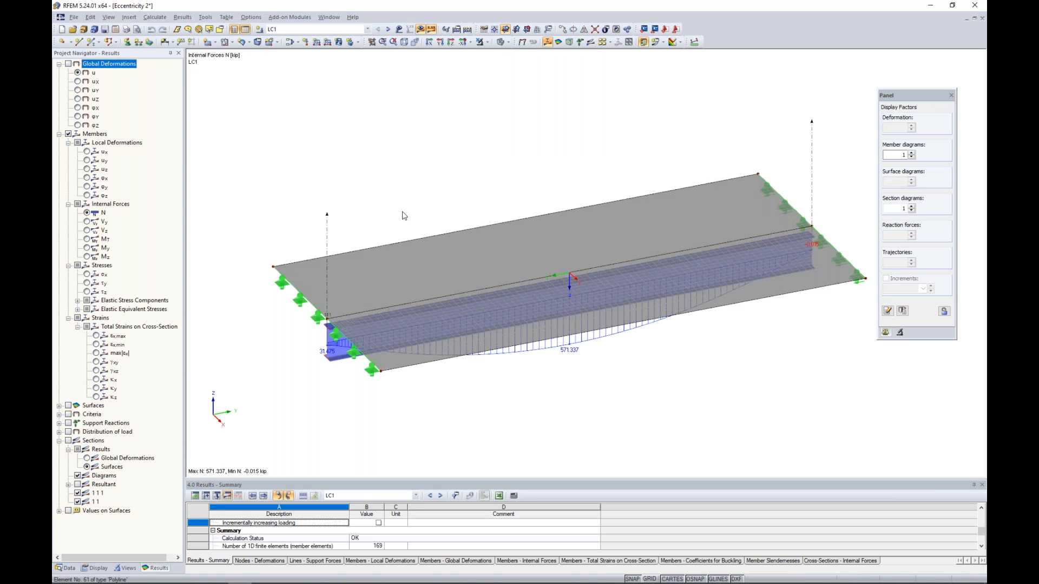
- Compare the axial force N of the concentric beam with that of the eccentric beam below the second slab
{"action": "scroll", "coordinate": [490, 170], "scroll_direction": "down", "scroll_amount": 2}
{"action": "middle_click_drag", "start_coordinate": [471, 186], "coordinate": [622, 322]}
{"action": "middle_click_drag", "start_coordinate": [444, 197], "coordinate": [550, 339]}
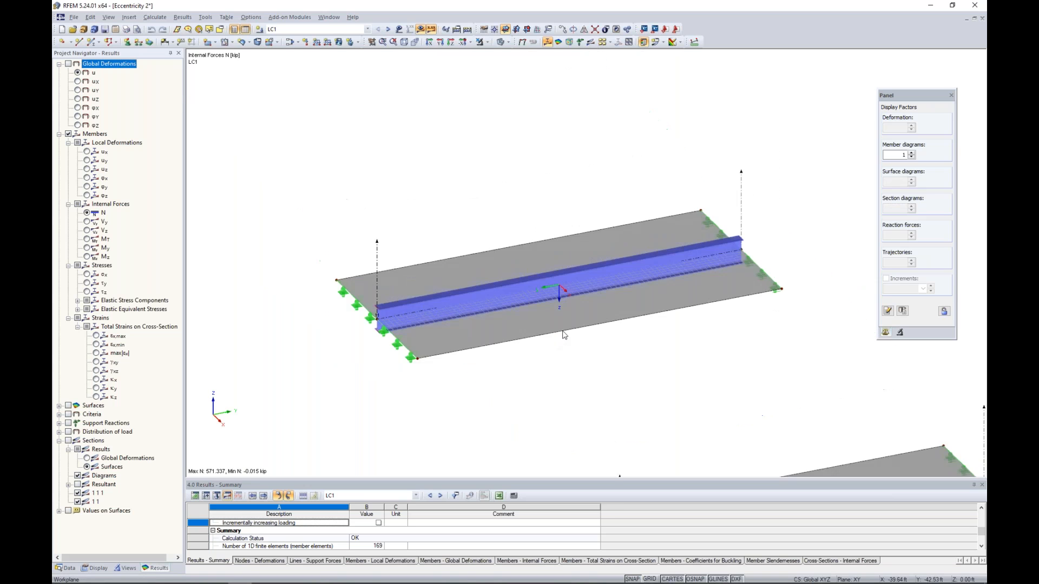
{"action": "scroll", "coordinate": [517, 297], "scroll_direction": "up", "scroll_amount": 5}
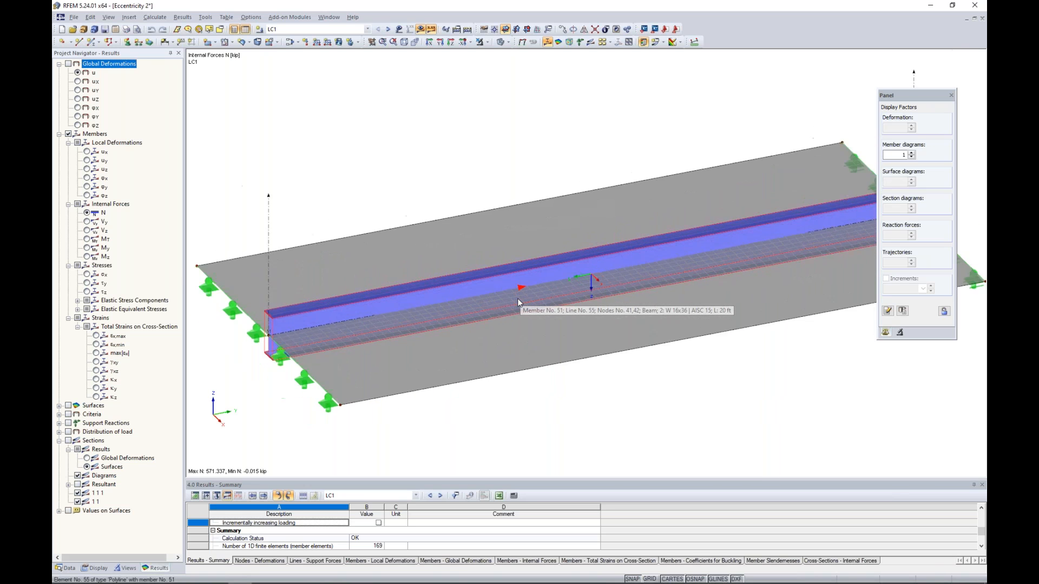
{"action": "scroll", "coordinate": [517, 298], "scroll_direction": "down", "scroll_amount": 3}
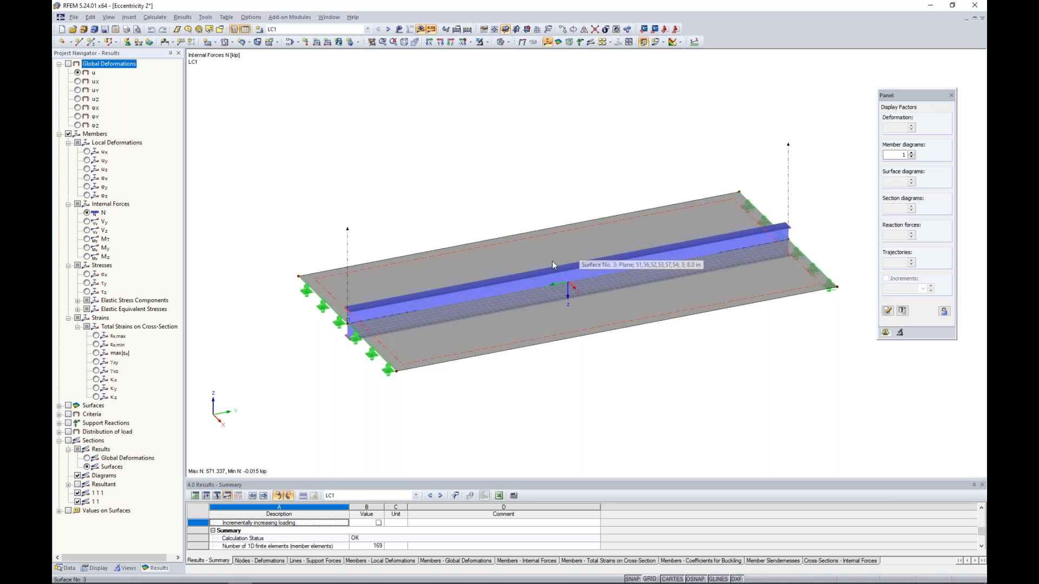
{"action": "middle_click_drag", "start_coordinate": [594, 306], "coordinate": [522, 201]}
{"action": "middle_click_drag", "start_coordinate": [634, 380], "coordinate": [589, 343], "text": "ctrl"}
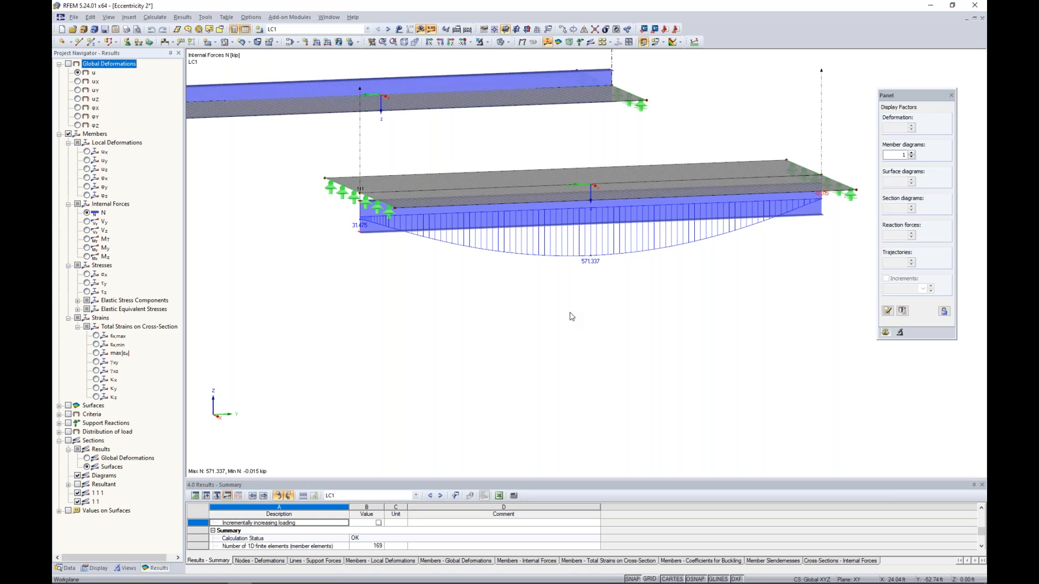
- Switch from the Eccentricity 2 model to the Line Release 1 model
{"action": "middle_click_drag", "start_coordinate": [533, 303], "coordinate": [561, 355], "text": "ctrl"}
{"action": "scroll", "coordinate": [562, 355], "scroll_direction": "down", "scroll_amount": 3}
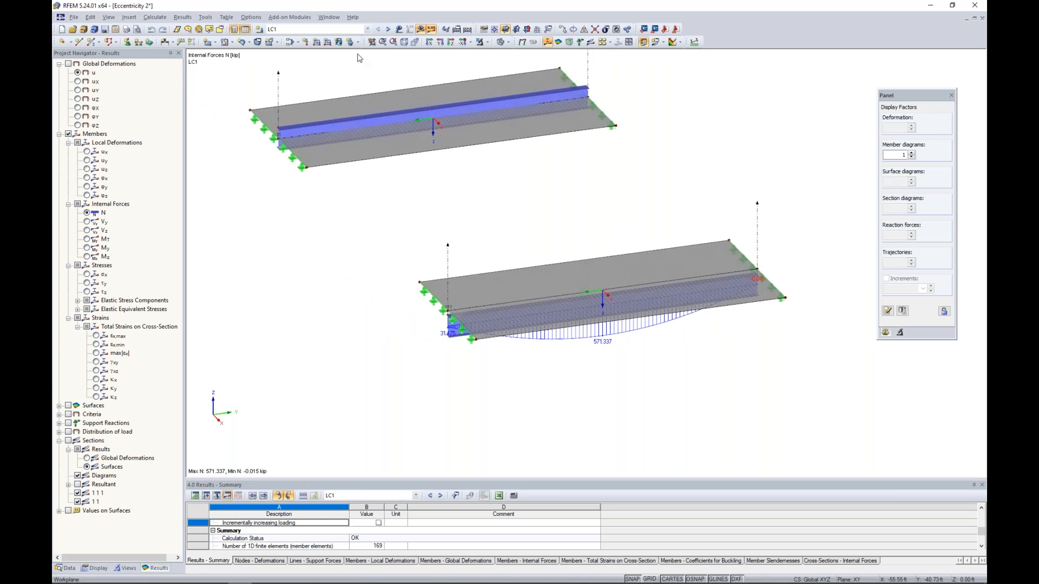
{"action": "left_click", "coordinate": [328, 17]}
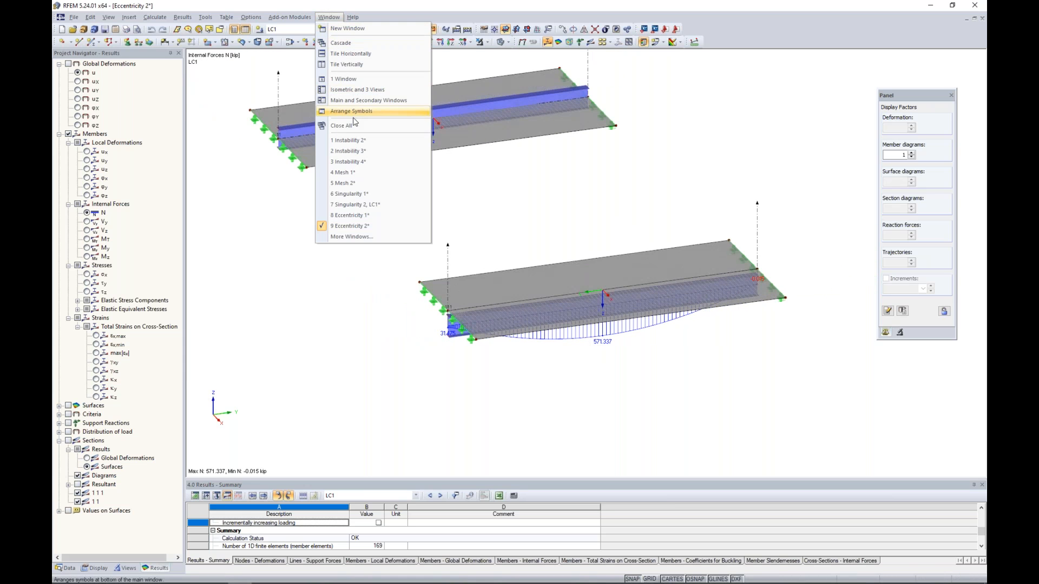
{"action": "left_click", "coordinate": [351, 236]}
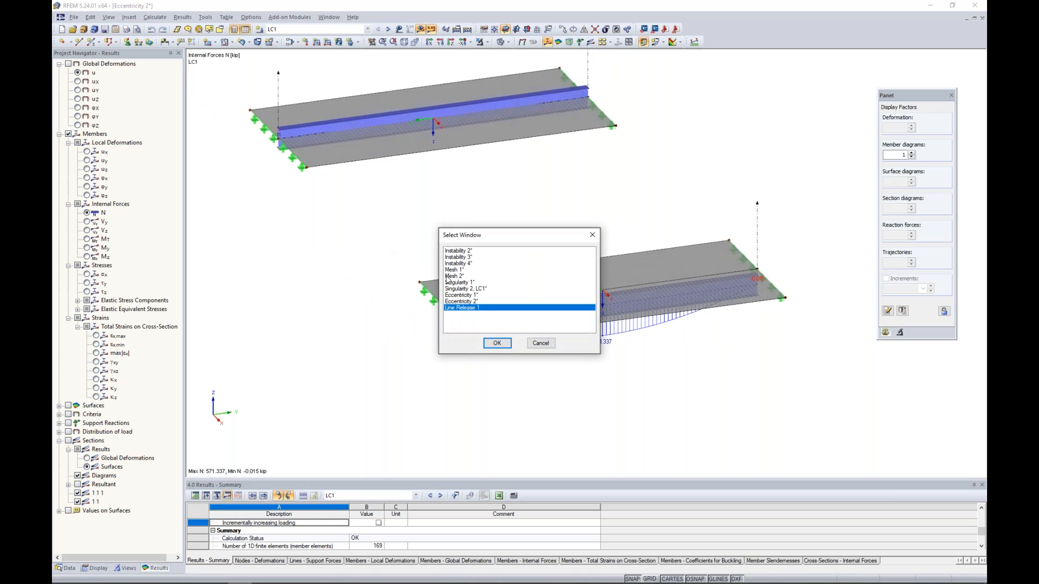
{"action": "left_click", "coordinate": [496, 343]}
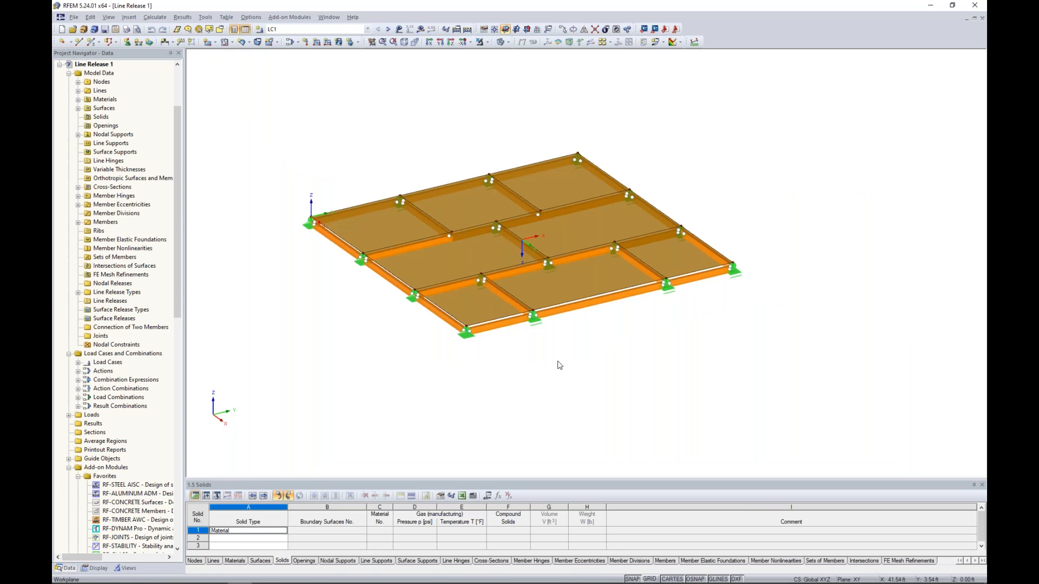
- Review the properties of the floor surface, including its laminate stiffness, without changing them
{"action": "middle_click_drag", "start_coordinate": [598, 335], "coordinate": [616, 358]}
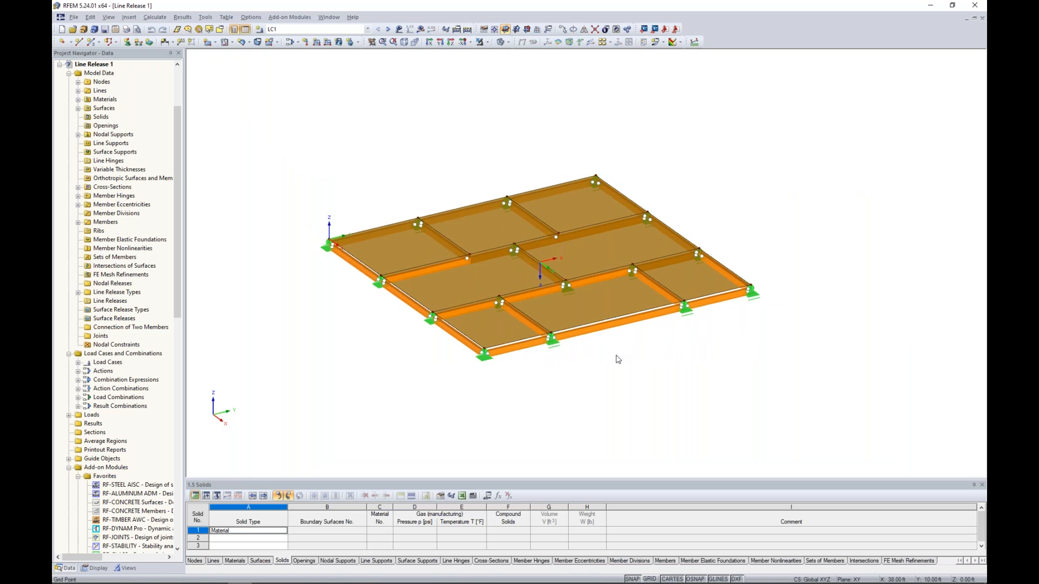
{"action": "scroll", "coordinate": [604, 344], "scroll_direction": "up", "scroll_amount": 2}
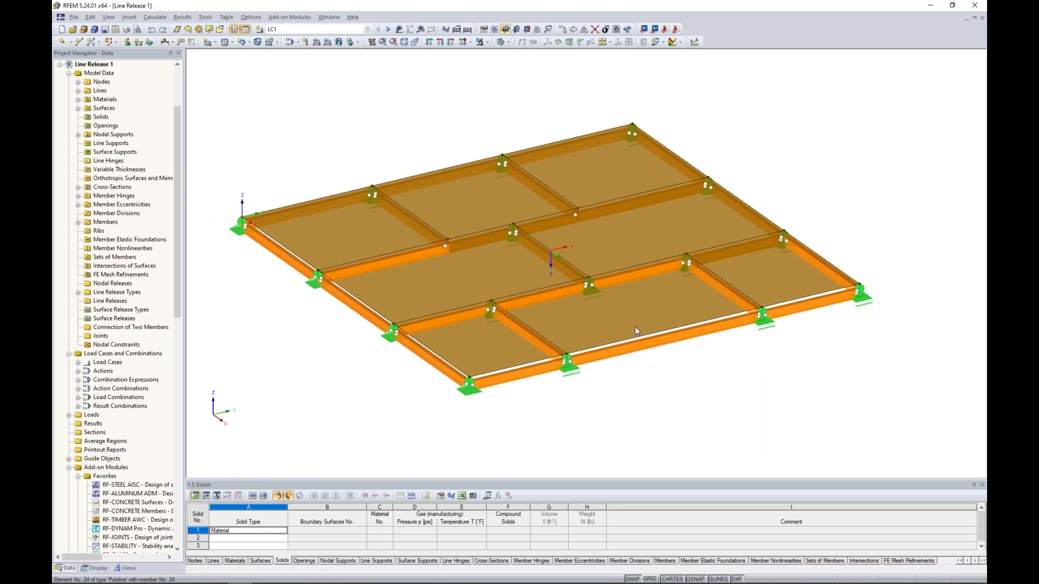
{"action": "double_click", "coordinate": [634, 326]}
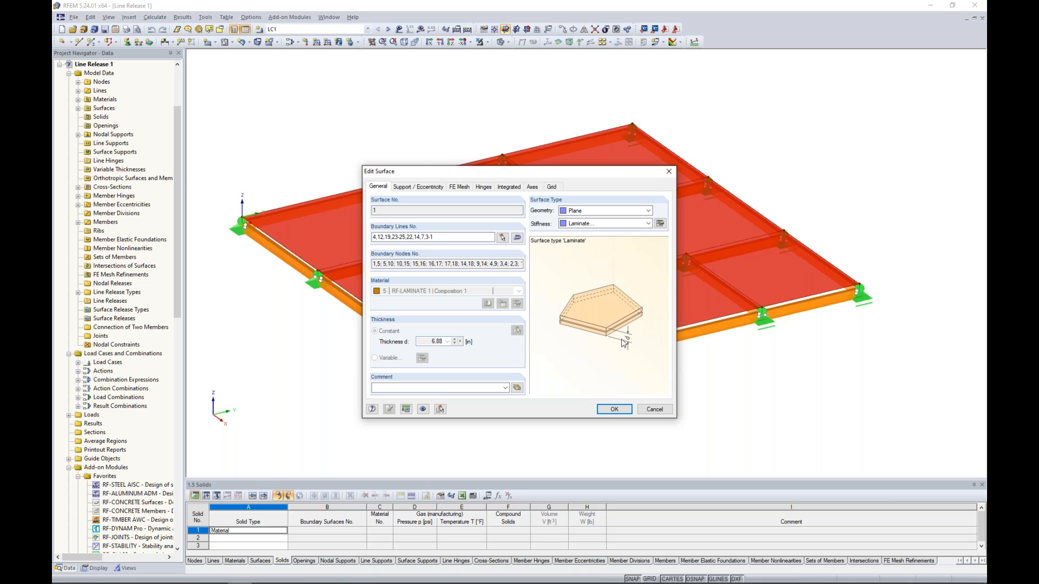
{"action": "left_click", "coordinate": [655, 410]}
- Review the cross-section and end hinges of the 15 ft edge beam, member 24, without changing them
{"action": "middle_click_drag", "start_coordinate": [612, 393], "coordinate": [622, 360], "text": "ctrl"}
{"action": "mouse_move", "coordinate": [621, 347]}
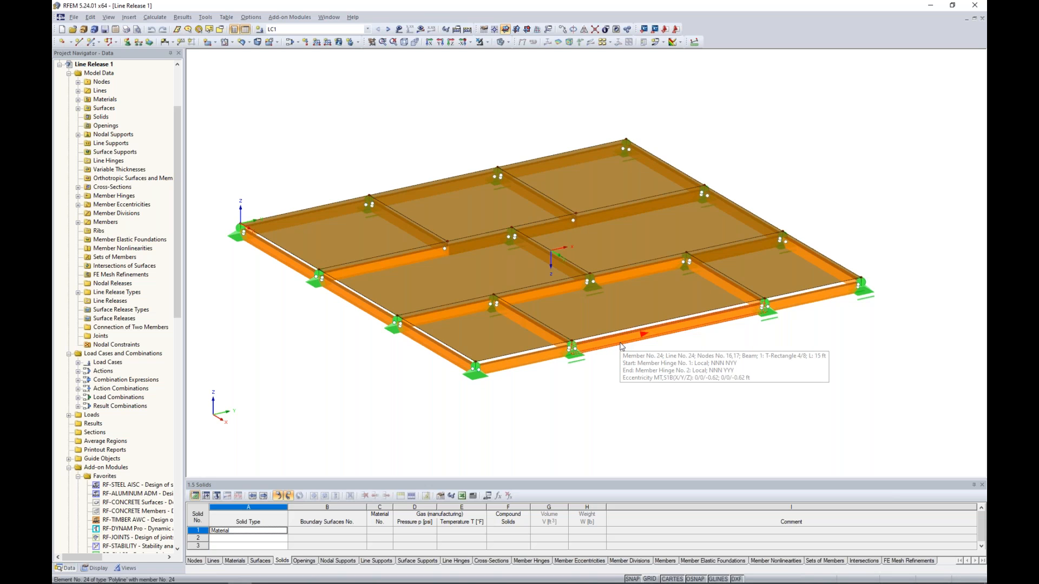
{"action": "double_click", "coordinate": [621, 347]}
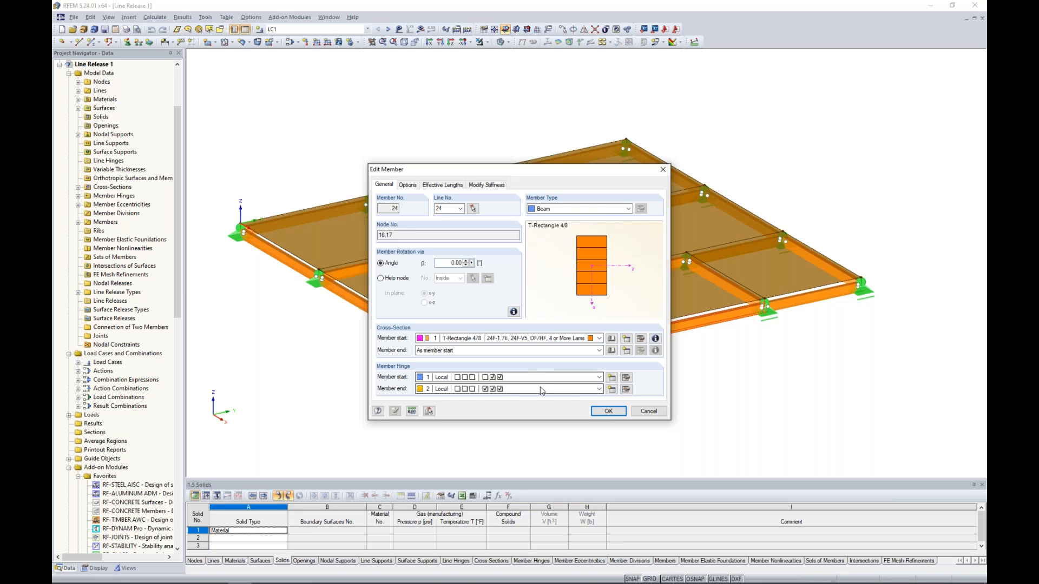
{"action": "left_click", "coordinate": [647, 412]}
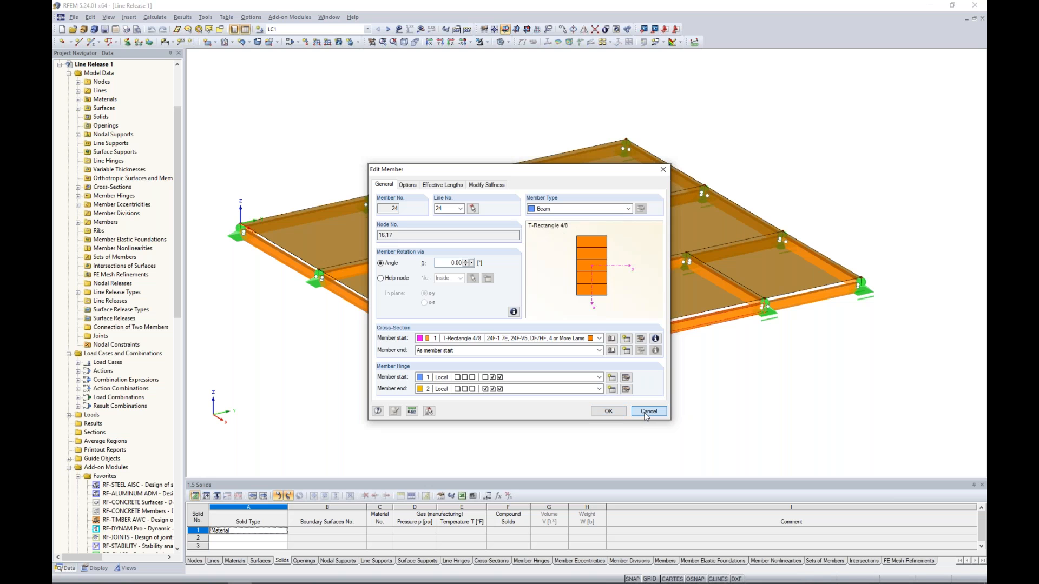
{"action": "scroll", "coordinate": [644, 406], "scroll_direction": "down", "scroll_amount": 2}
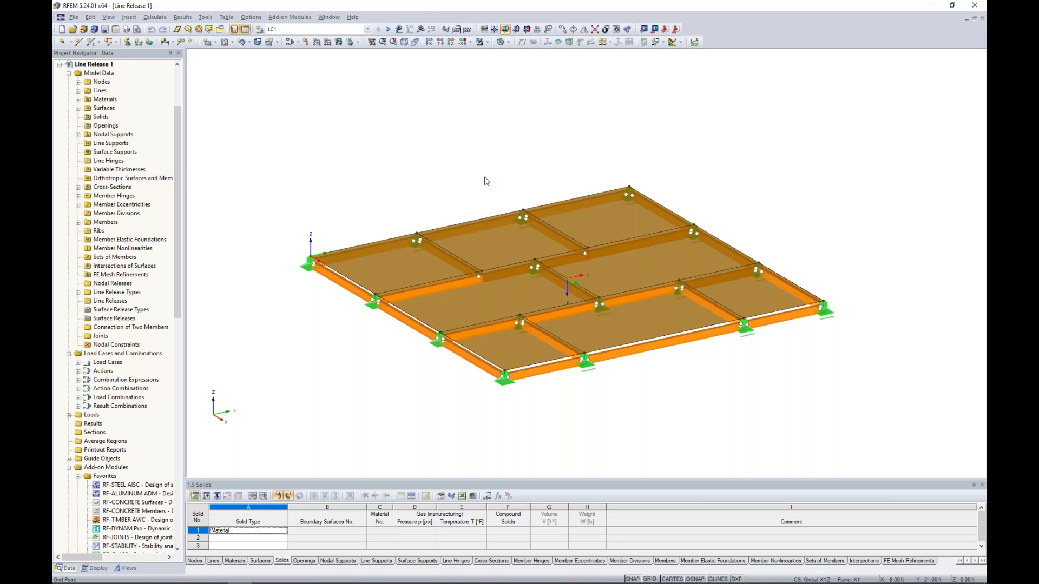
- Show the LC1 surface load, calculate the LC1 results and hide the loads in the result view
{"action": "left_click", "coordinate": [399, 29]}
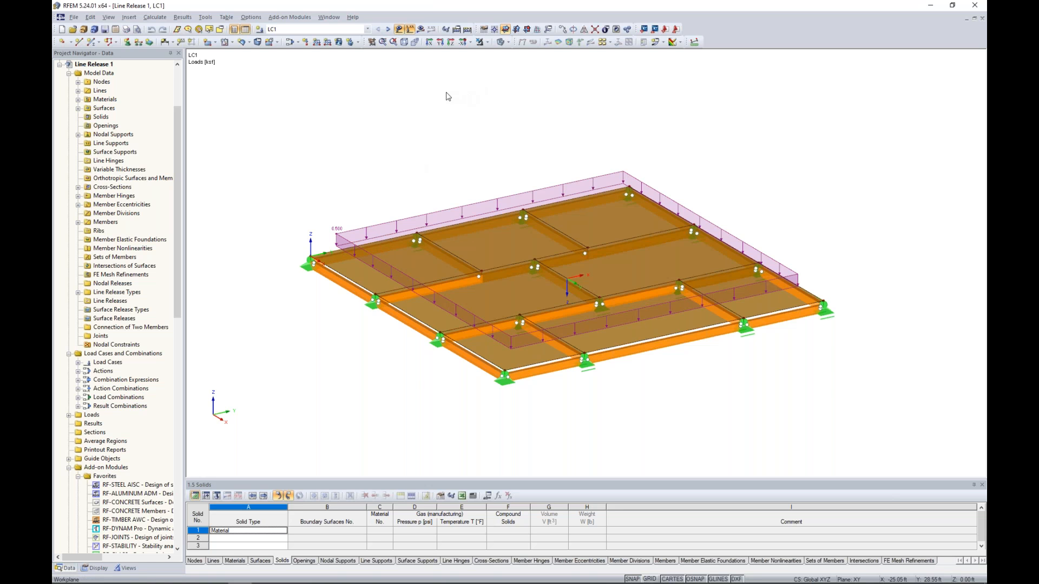
{"action": "left_click", "coordinate": [420, 29]}
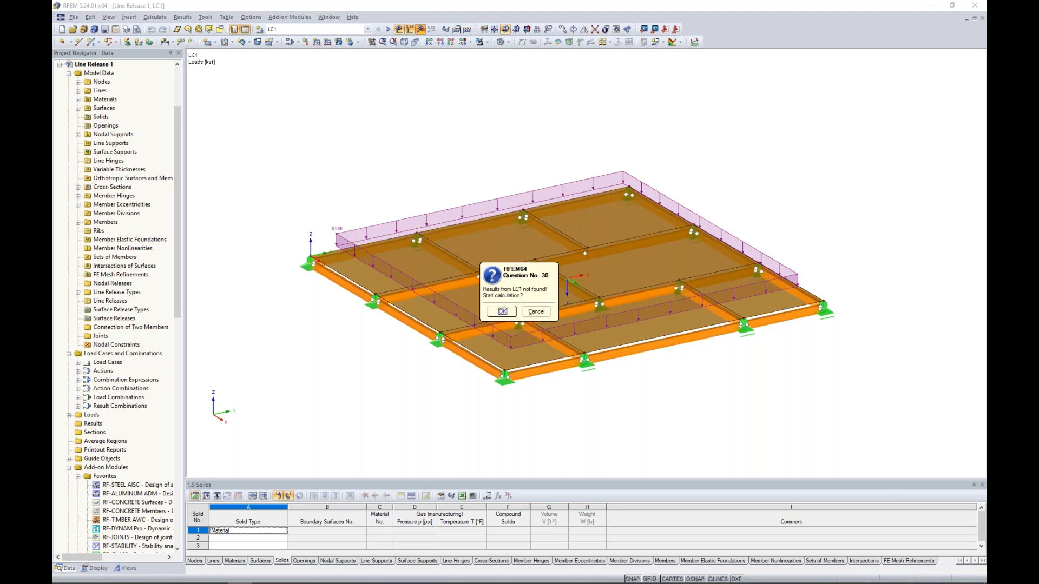
{"action": "left_click", "coordinate": [504, 314]}
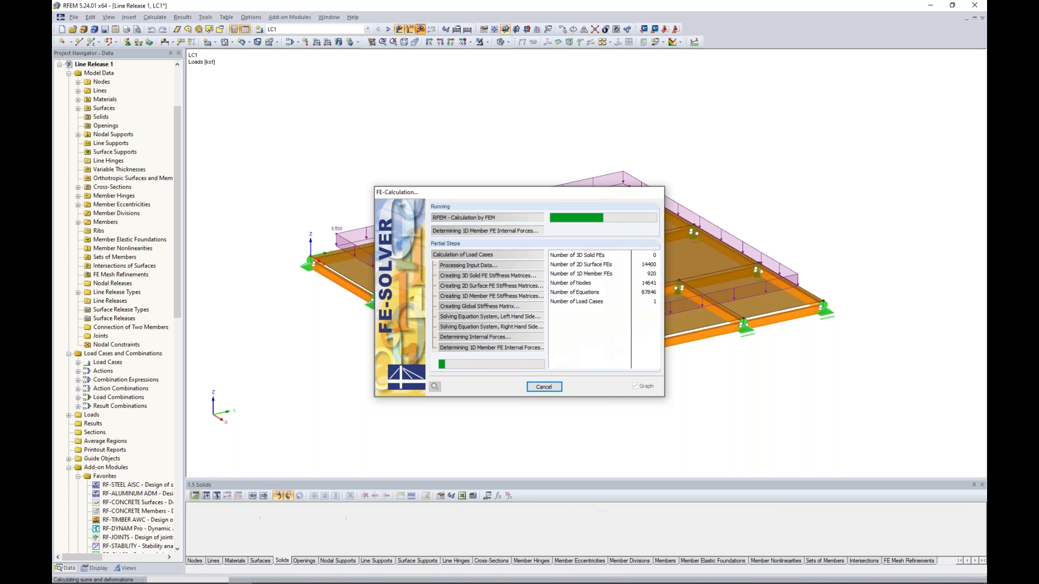
{"action": "left_click", "coordinate": [401, 29]}
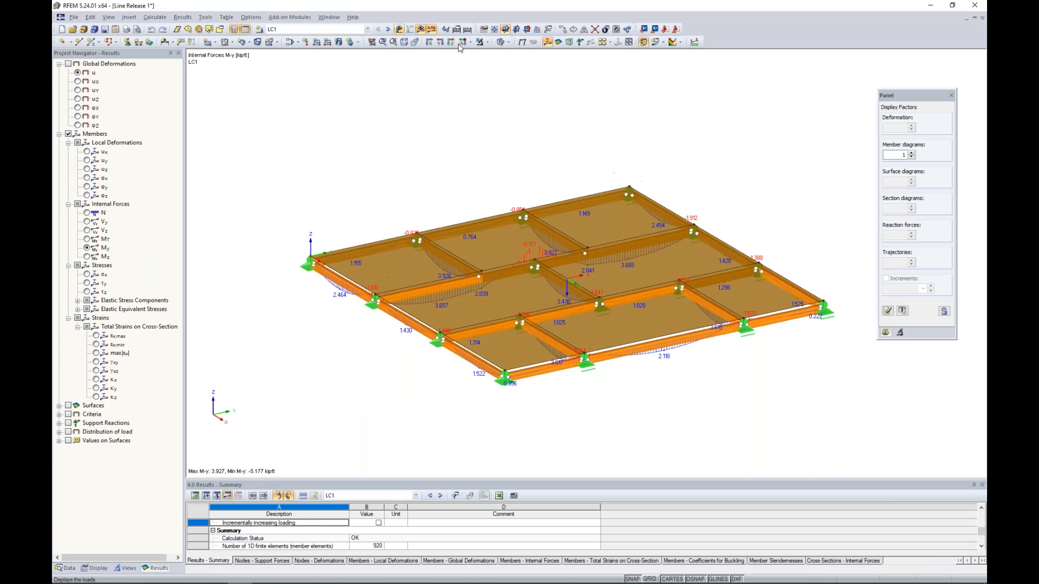
- Display the member torsional moments MT on the wireframe model and compare them against the solid floor display
{"action": "left_click", "coordinate": [501, 42]}
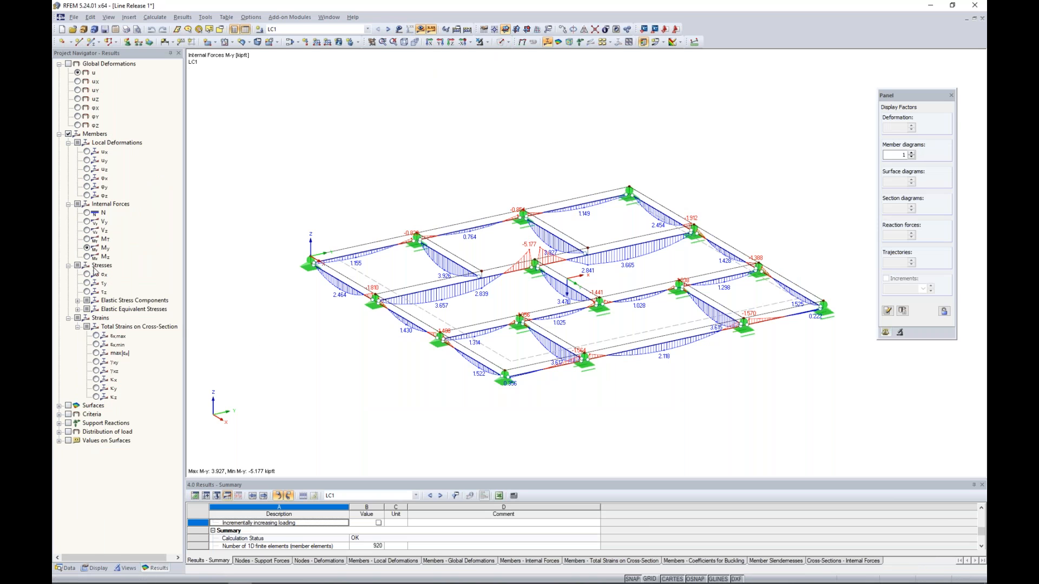
{"action": "left_click", "coordinate": [87, 238]}
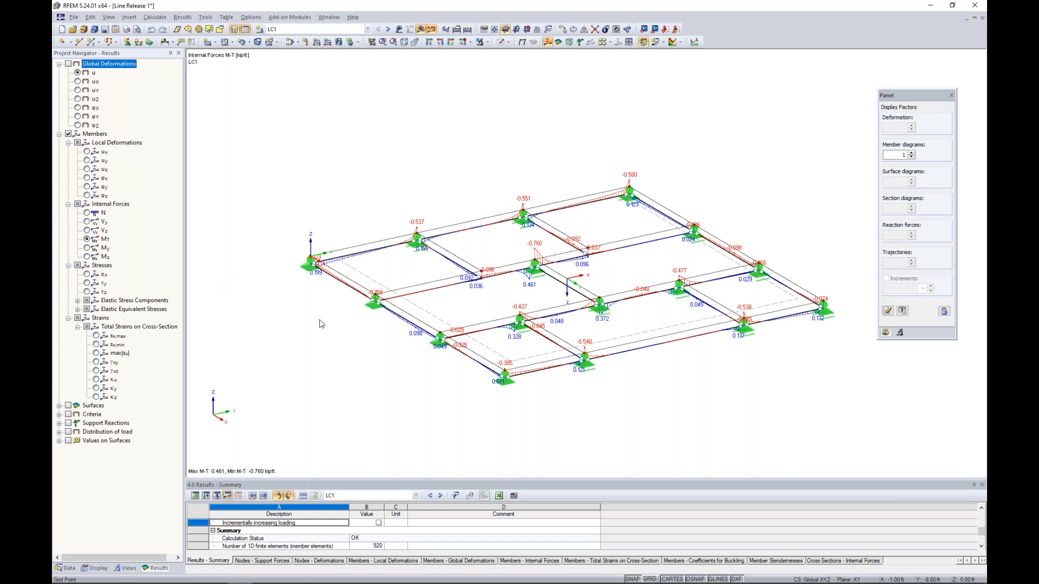
{"action": "mouse_move", "coordinate": [617, 404]}
{"action": "middle_mouse_down", "text": "ctrl"}
{"action": "mouse_move", "coordinate": [583, 405]}
{"action": "mouse_move", "coordinate": [618, 397]}
{"action": "middle_mouse_up", "text": "ctrl"}
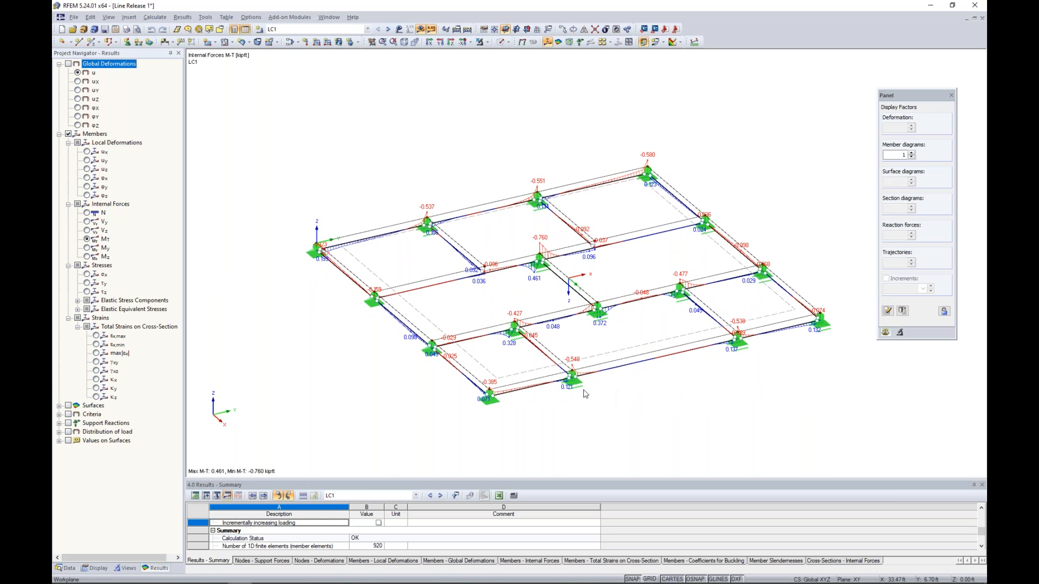
{"action": "scroll", "coordinate": [586, 394], "scroll_direction": "up", "scroll_amount": 2}
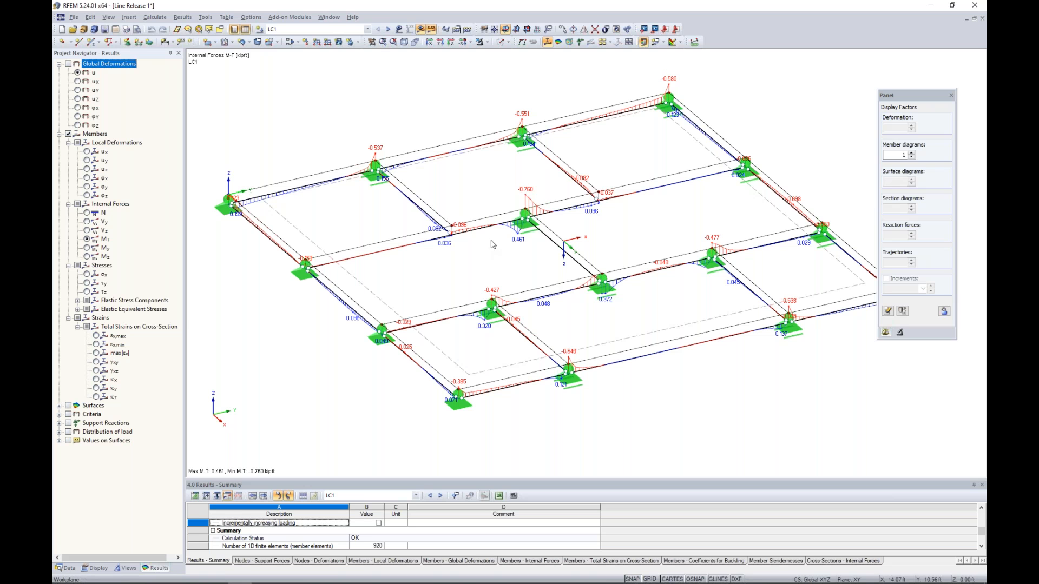
{"action": "left_click", "coordinate": [501, 42]}
{"action": "left_click", "coordinate": [501, 42]}
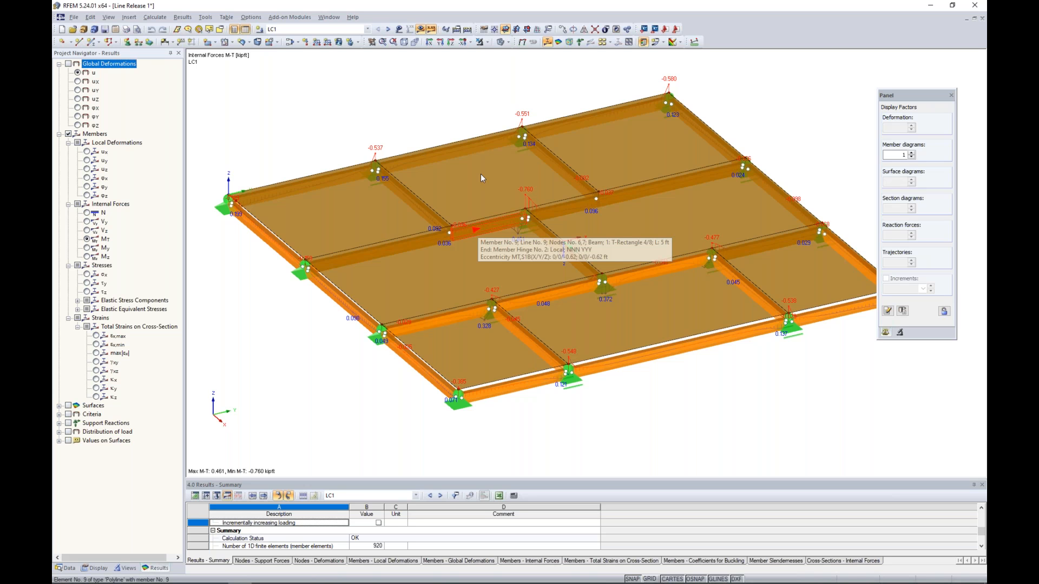
{"action": "left_click", "coordinate": [501, 42]}
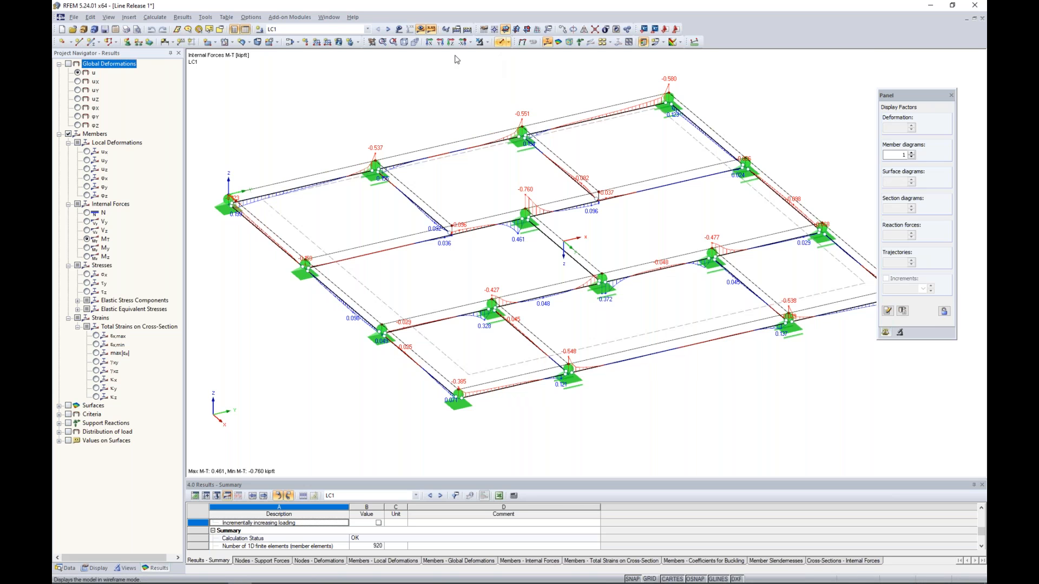
- Examine the member bending moments My in wireframe, and return the floor to the solid display
{"action": "left_click", "coordinate": [87, 248]}
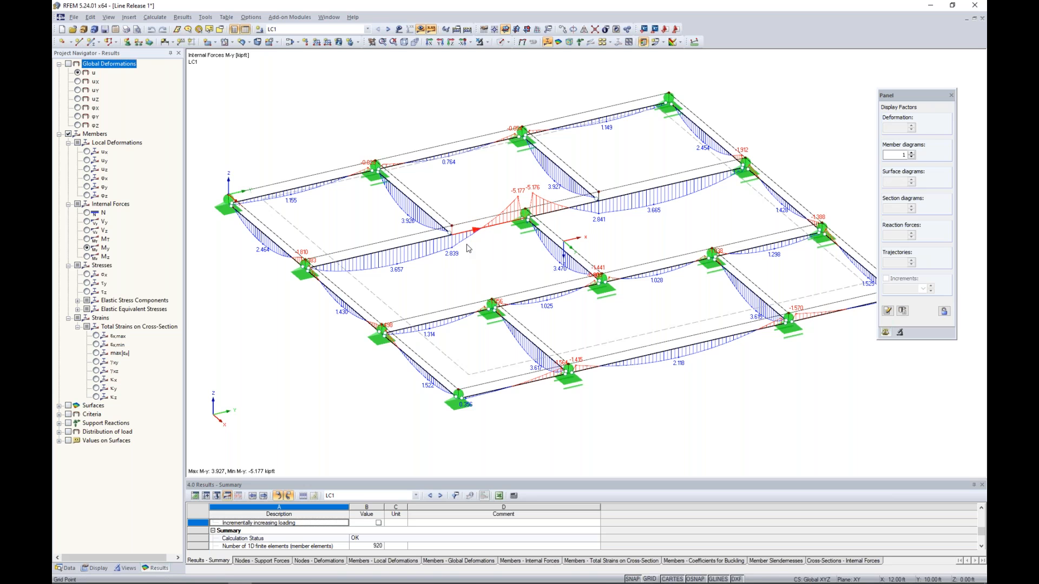
{"action": "scroll", "coordinate": [470, 250], "scroll_direction": "down", "scroll_amount": 1}
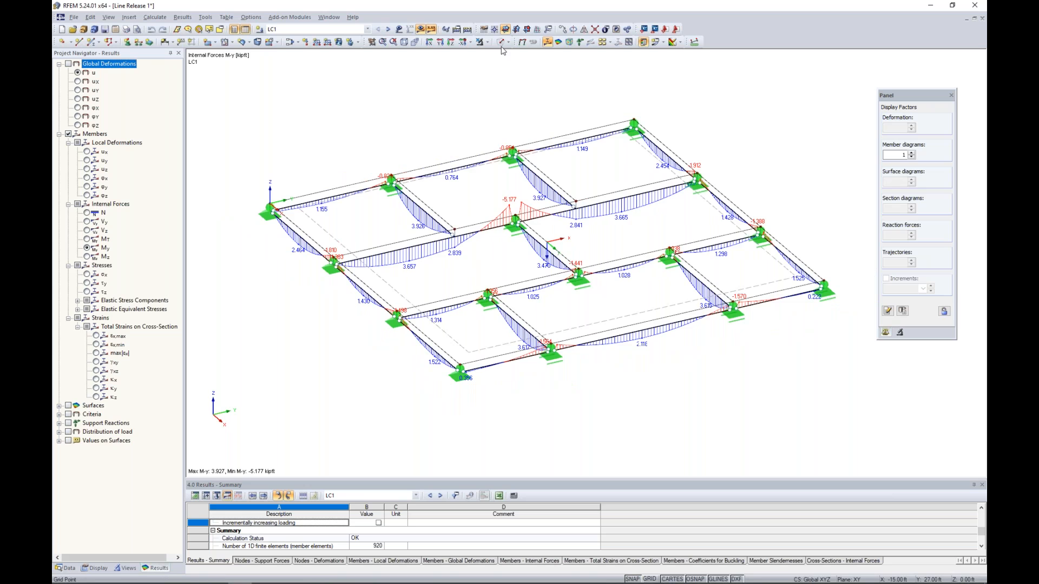
{"action": "left_click", "coordinate": [501, 42]}
{"action": "left_click", "coordinate": [501, 41]}
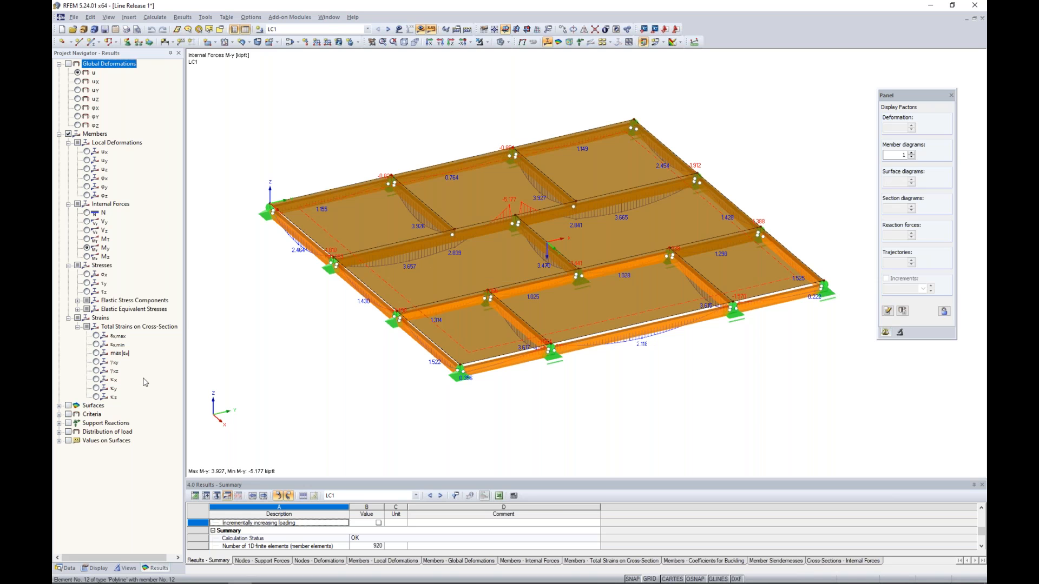
- Start a new graphical line release and create a release type that releases φx, ux and uy
{"action": "left_click", "coordinate": [67, 569]}
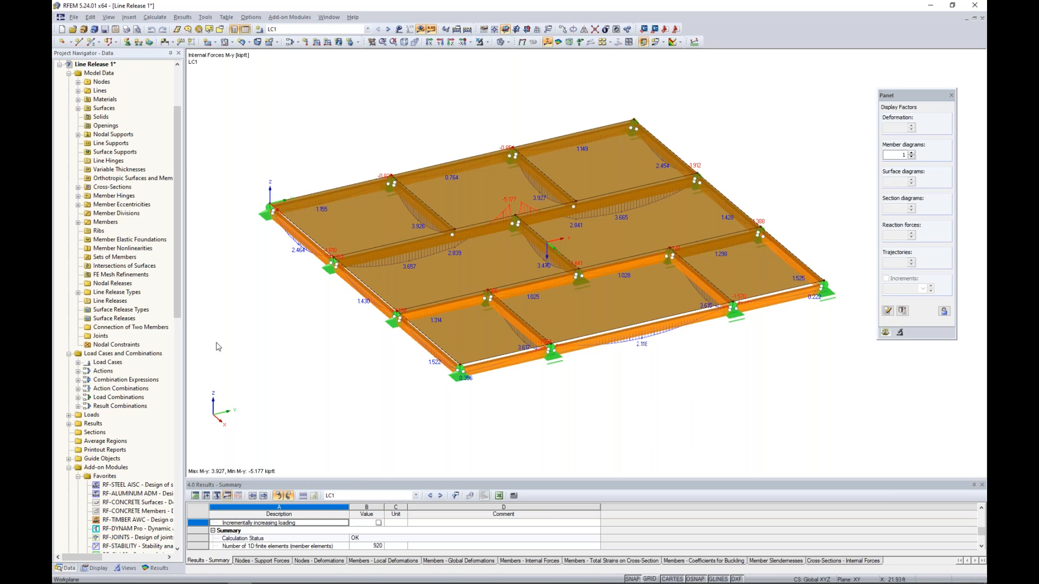
{"action": "right_click", "coordinate": [106, 301]}
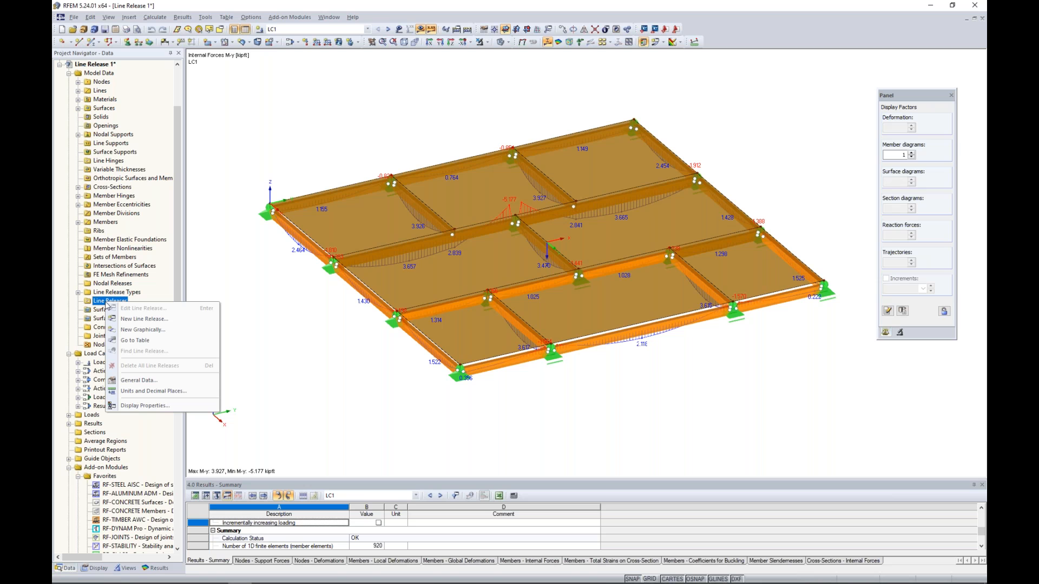
{"action": "left_click", "coordinate": [147, 330]}
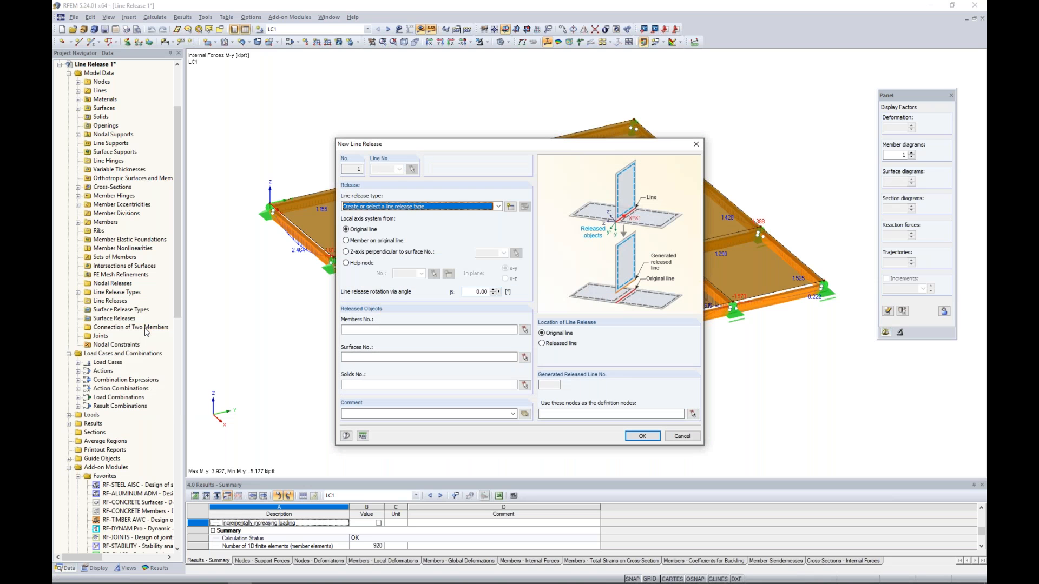
{"action": "left_click", "coordinate": [512, 211]}
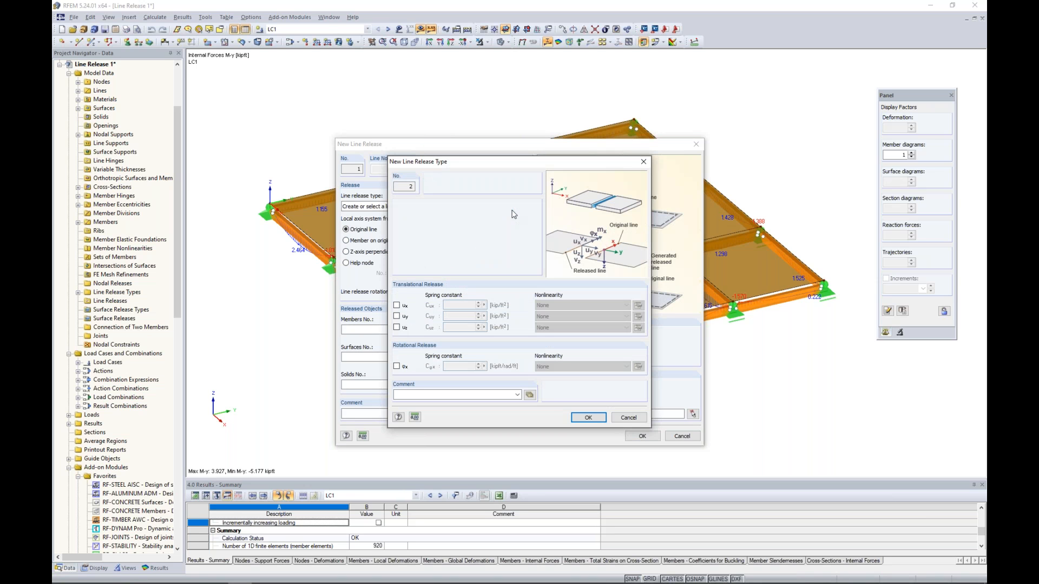
{"action": "left_click", "coordinate": [397, 365]}
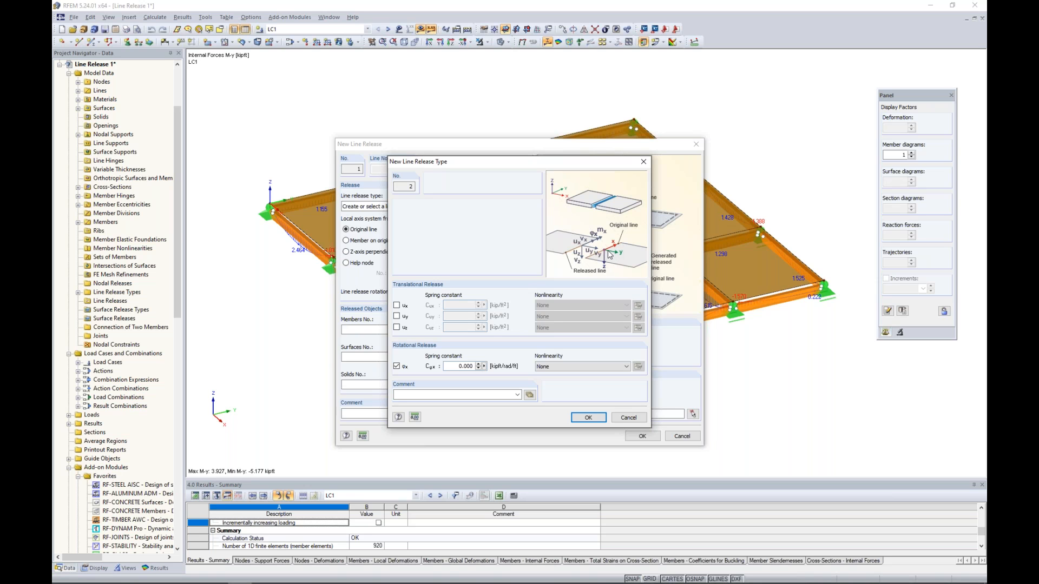
{"action": "left_click", "coordinate": [396, 306]}
{"action": "left_click", "coordinate": [396, 317]}
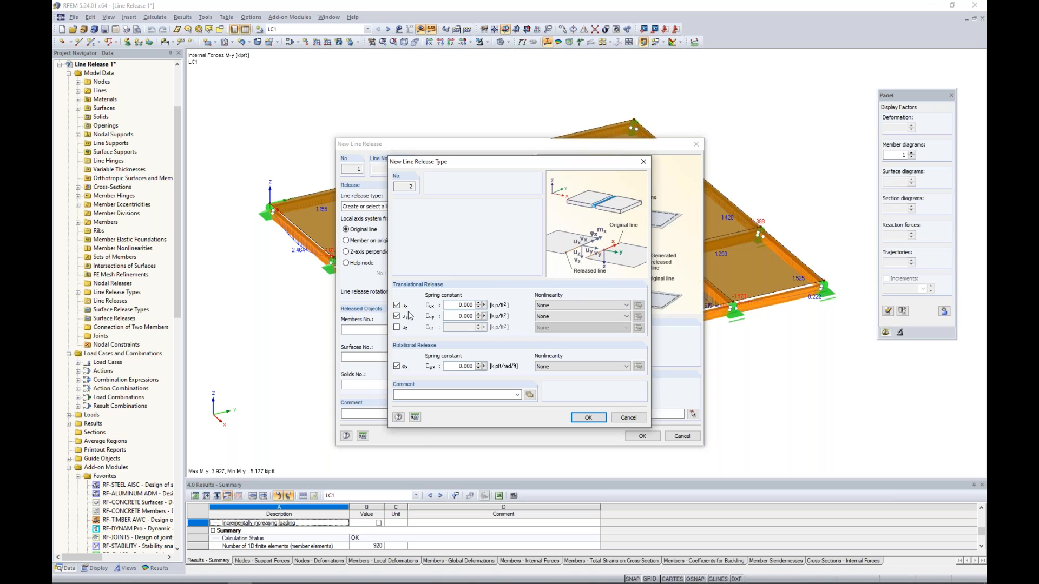
- Set the ux and uy spring constants of the line release type to 10 kip/ft² each
{"action": "double_click", "coordinate": [464, 305]}
{"action": "type", "text": "10"}
{"action": "key", "text": "Tab"}
{"action": "key", "text": "Tab"}
{"action": "type", "text": "10"}
{"action": "key", "text": "Tab"}
- Release uz with the nonlinearity Fixed if positive vz and a spring constant of 0.01 kip/ft², and accept the release type
{"action": "left_click", "coordinate": [396, 327]}
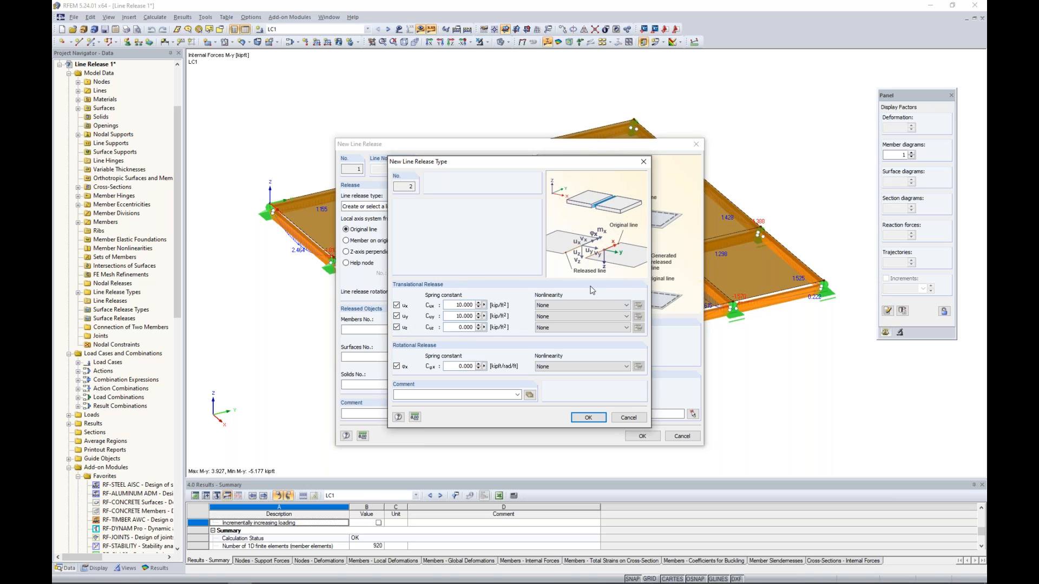
{"action": "left_click", "coordinate": [575, 328]}
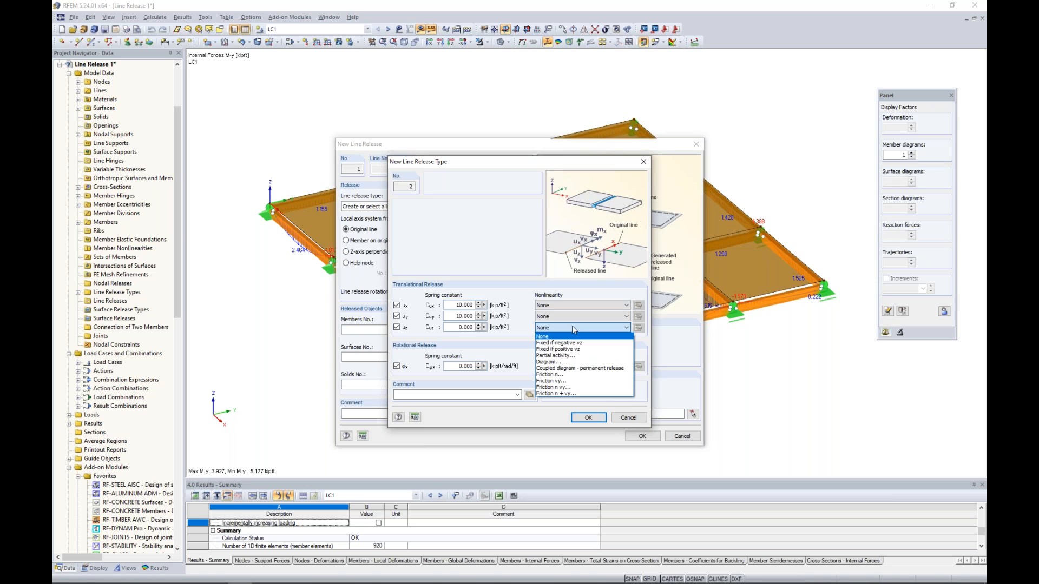
{"action": "left_click", "coordinate": [578, 350]}
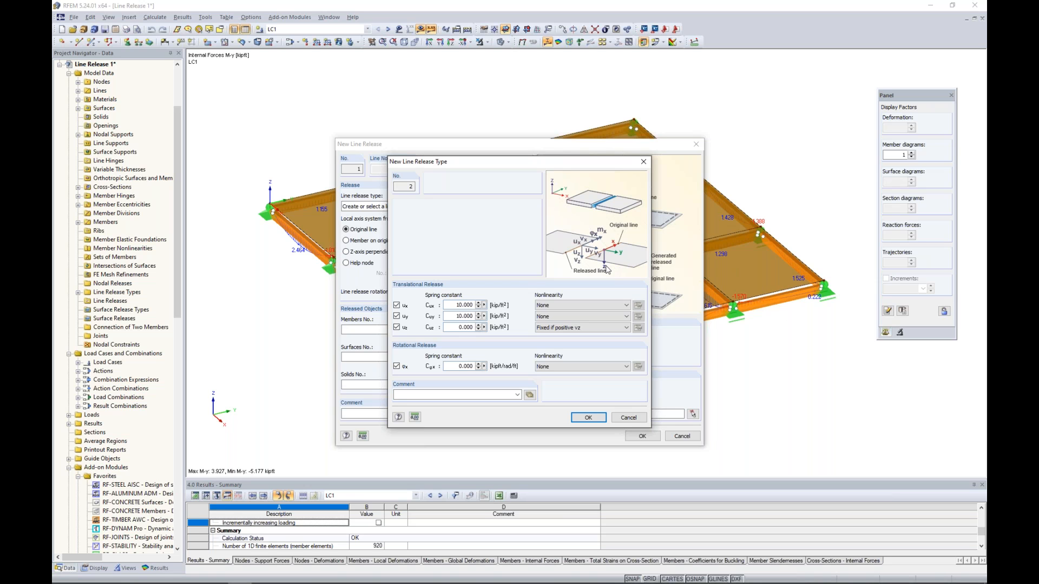
{"action": "left_click_drag", "start_coordinate": [459, 328], "coordinate": [513, 331]}
{"action": "type", "text": "0.01"}
{"action": "left_click", "coordinate": [455, 316]}
{"action": "left_click", "coordinate": [588, 418]}
- Define surface 1 as the released object and apply the line release to all lines of the floor
{"action": "left_click", "coordinate": [425, 358]}
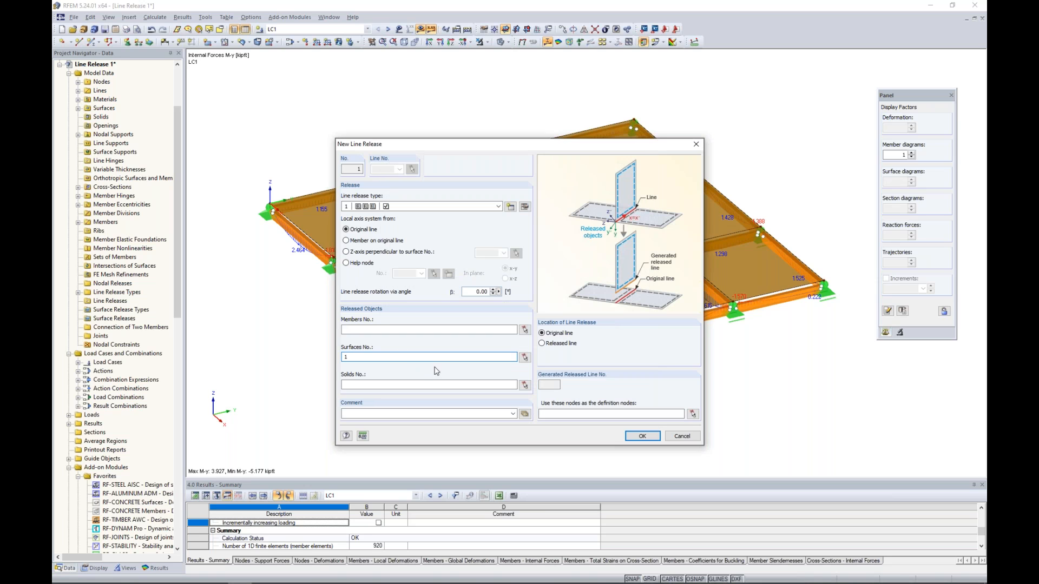
{"action": "left_click", "coordinate": [629, 435]}
{"action": "scroll", "coordinate": [626, 431], "scroll_direction": "down", "scroll_amount": 3}
{"action": "left_click_drag", "start_coordinate": [343, 162], "coordinate": [802, 441]}
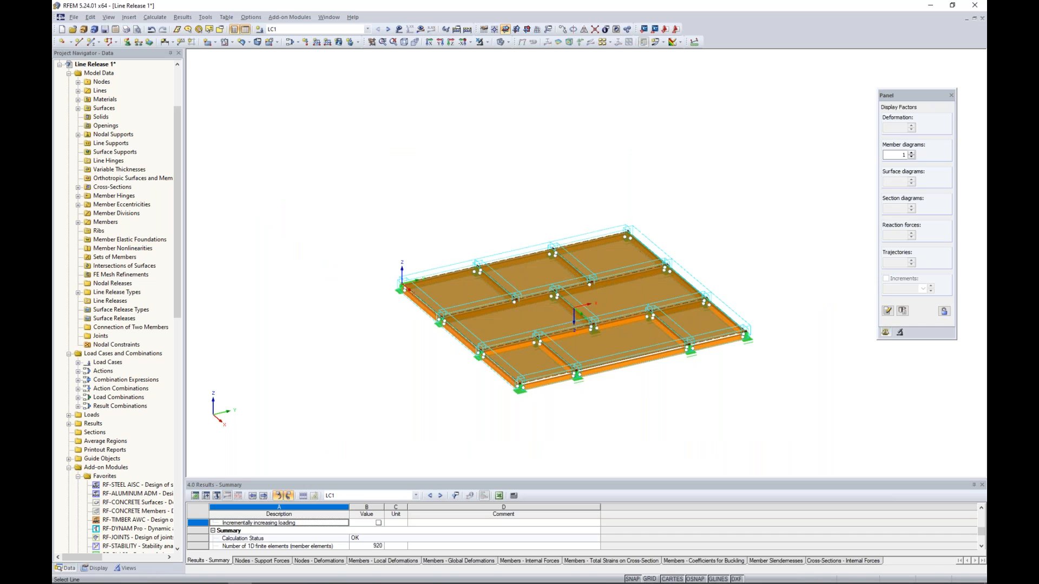
- Calculate load case LC1 and show the internal forces My of the members on the model in wireframe display
{"action": "scroll", "coordinate": [621, 399], "scroll_direction": "up", "scroll_amount": 3}
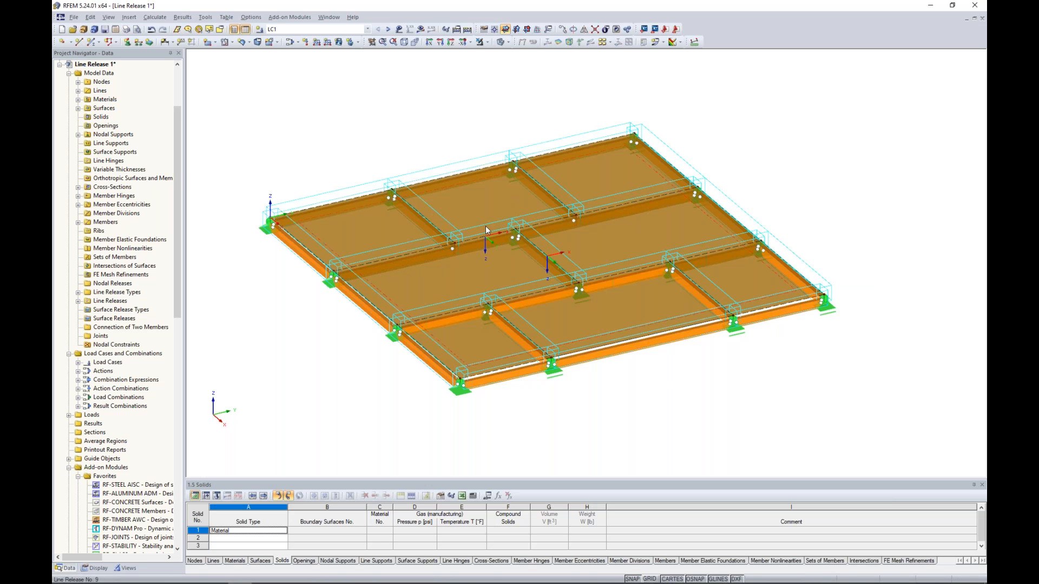
{"action": "left_click", "coordinate": [416, 31]}
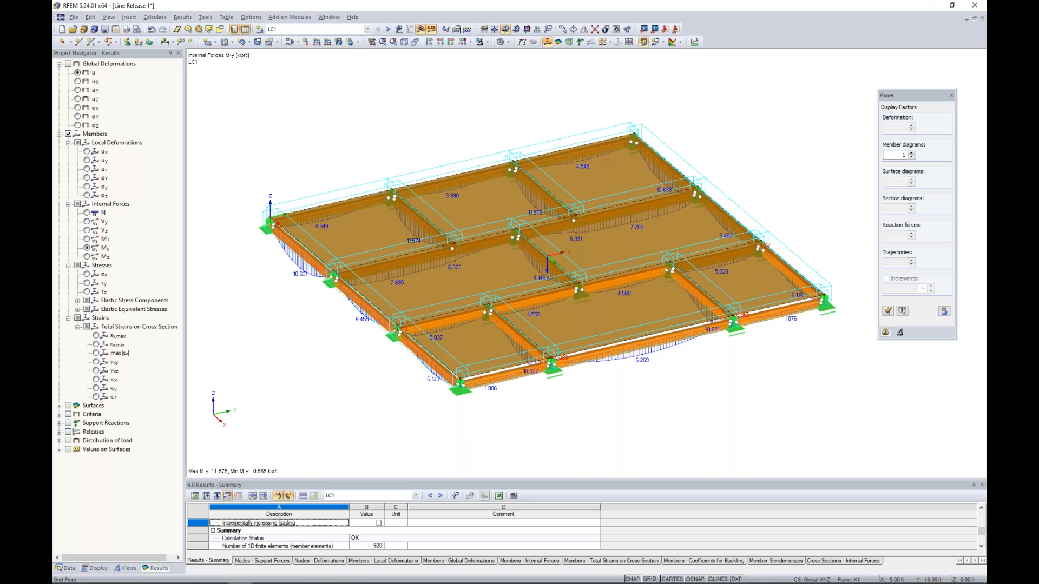
{"action": "left_click", "coordinate": [501, 42]}
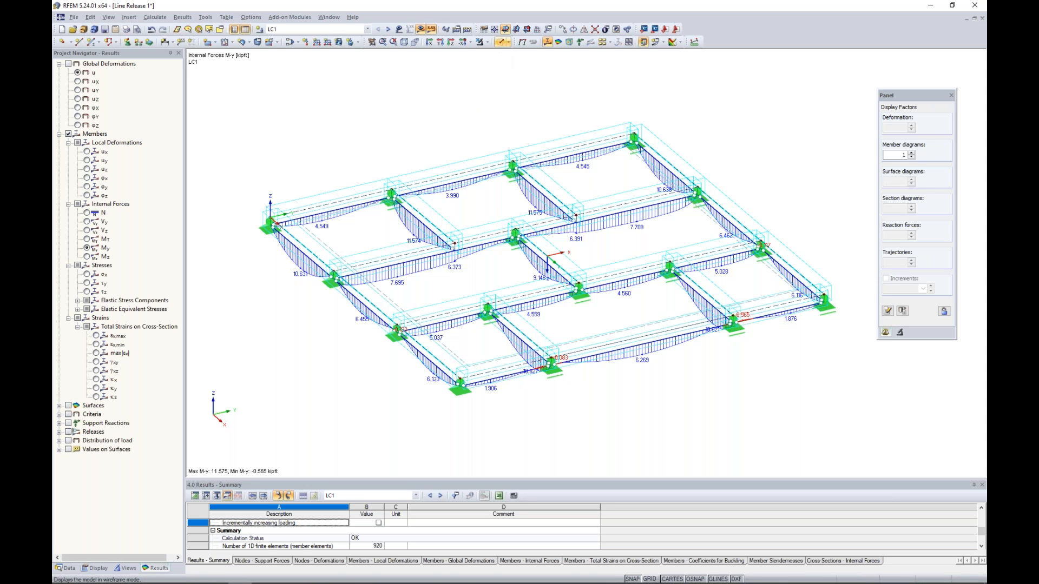
- Examine the torsional moments MT in the floor beams and return to the bending moments My
{"action": "left_click", "coordinate": [86, 239]}
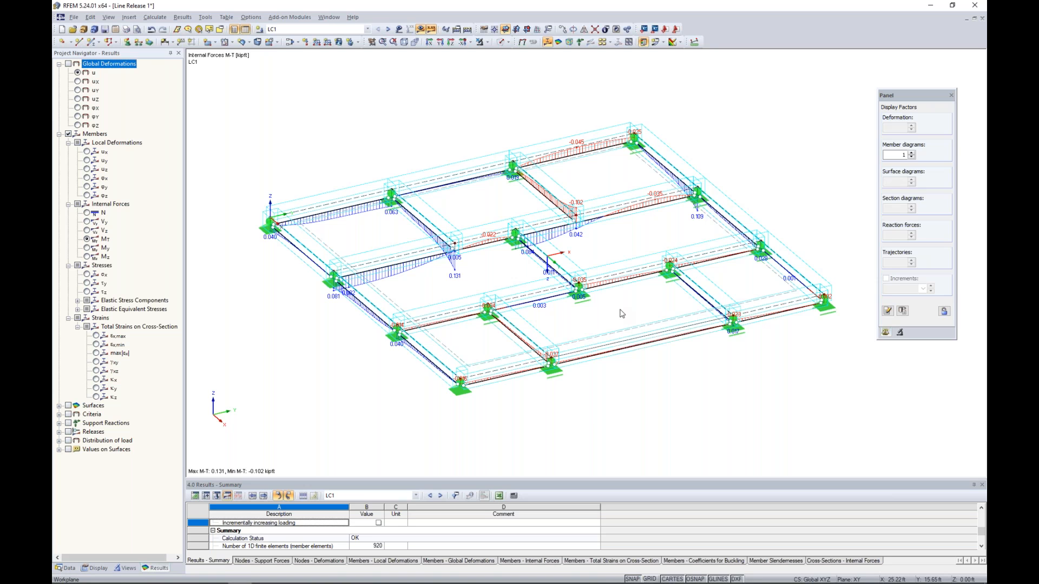
{"action": "left_click", "coordinate": [87, 248]}
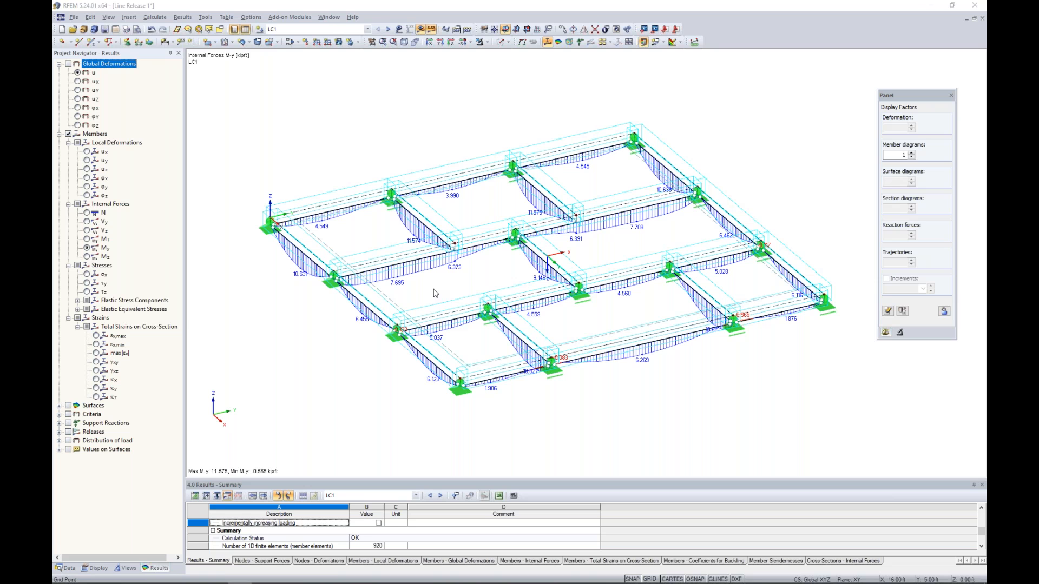
- Switch to the webinar presentation showing the content slide
{"action": "key", "text": "super+Tab"}
{"action": "left_click", "coordinate": [447, 187]}
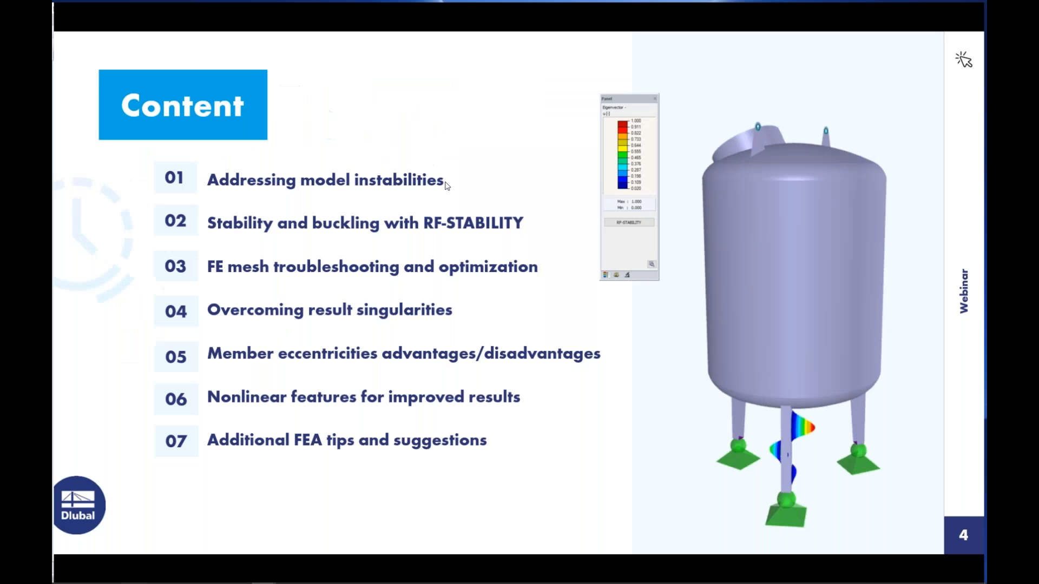